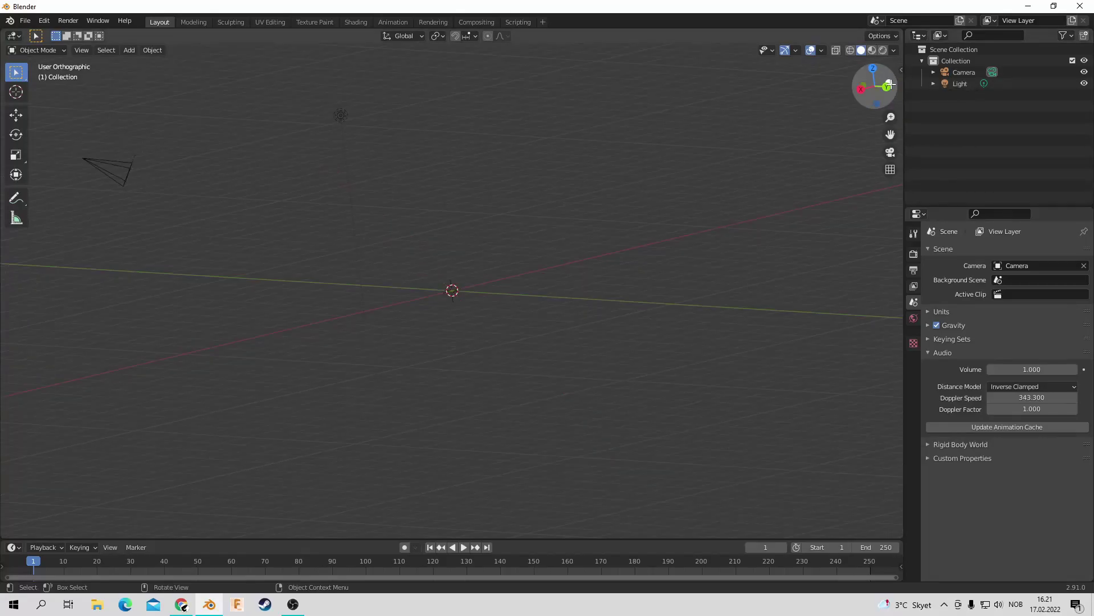
Step: Add the side-view Ferrari photo as a background image, raise it on Z, and make it semi-transparent
{"action": "left_click", "coordinate": [888, 85]}
{"action": "left_click", "coordinate": [129, 49]}
{"action": "left_click", "coordinate": [243, 198]}
{"action": "double_click", "coordinate": [433, 222]}
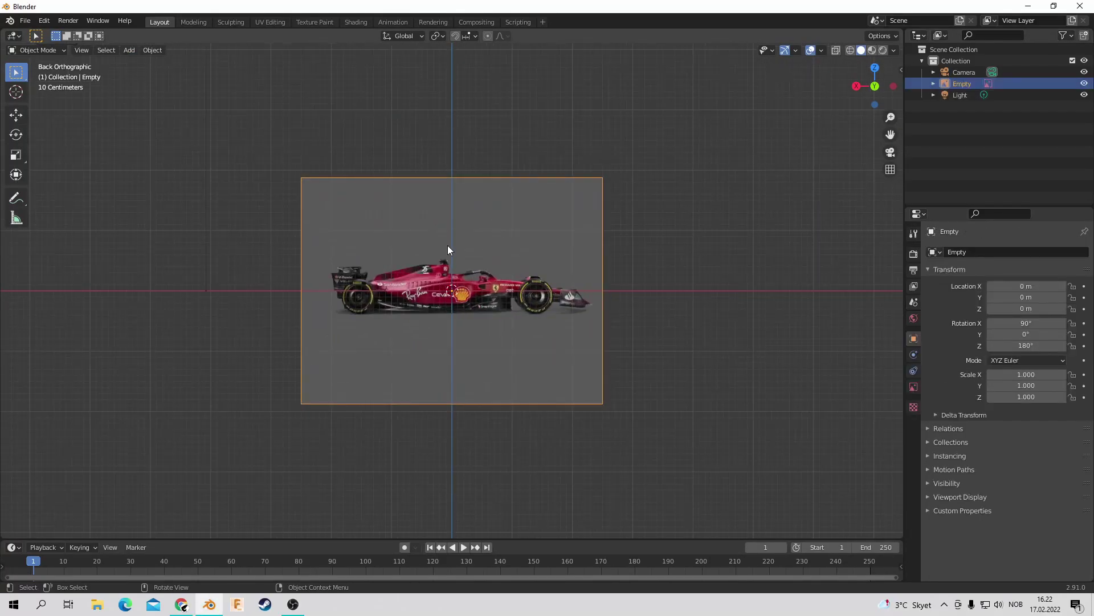
{"action": "key", "text": "g"}
{"action": "key", "text": "z"}
{"action": "left_click", "coordinate": [914, 386]}
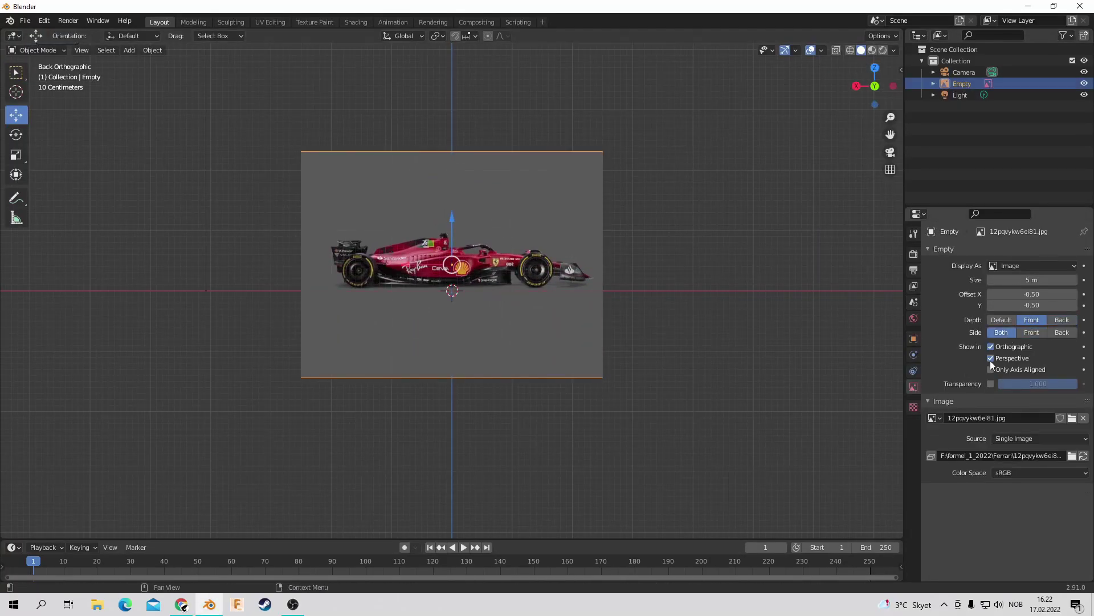
{"action": "left_click", "coordinate": [991, 384]}
{"action": "left_click_drag", "start_coordinate": [1037, 384], "coordinate": [1026, 384]}
Step: Add the front-view Ferrari photo as a second background image and move it vertically into place
{"action": "left_click", "coordinate": [894, 85]}
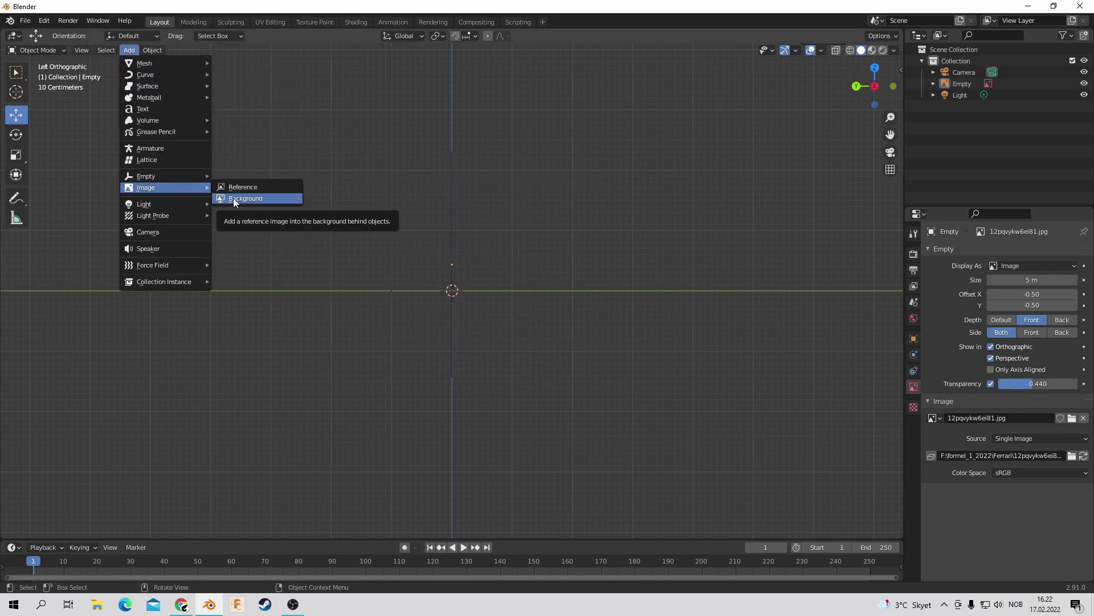
{"action": "left_click", "coordinate": [234, 198]}
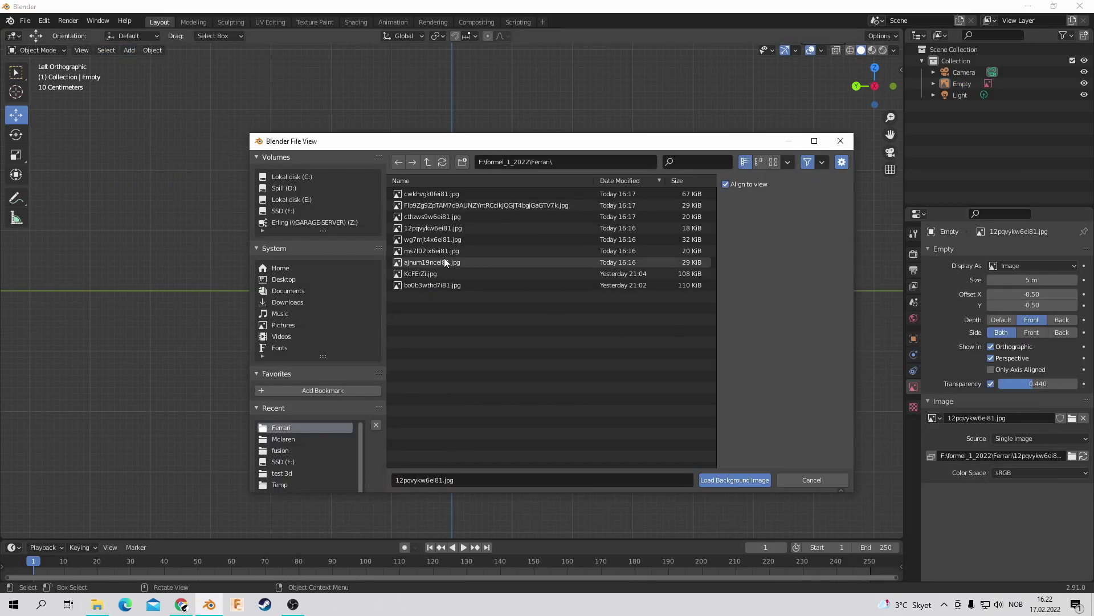
{"action": "double_click", "coordinate": [444, 257]}
{"action": "key", "text": "g"}
{"action": "key", "text": "z"}
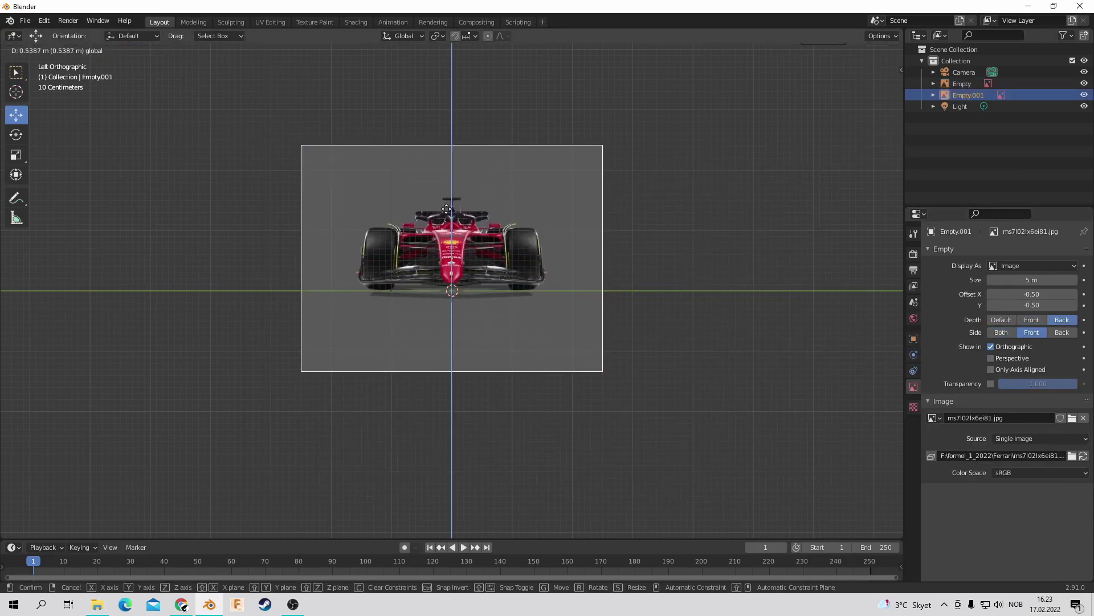
{"action": "left_click", "coordinate": [447, 208]}
Step: Scale down the front reference image and check its placement from several angles
{"action": "middle_click_drag", "start_coordinate": [796, 228], "coordinate": [741, 239]}
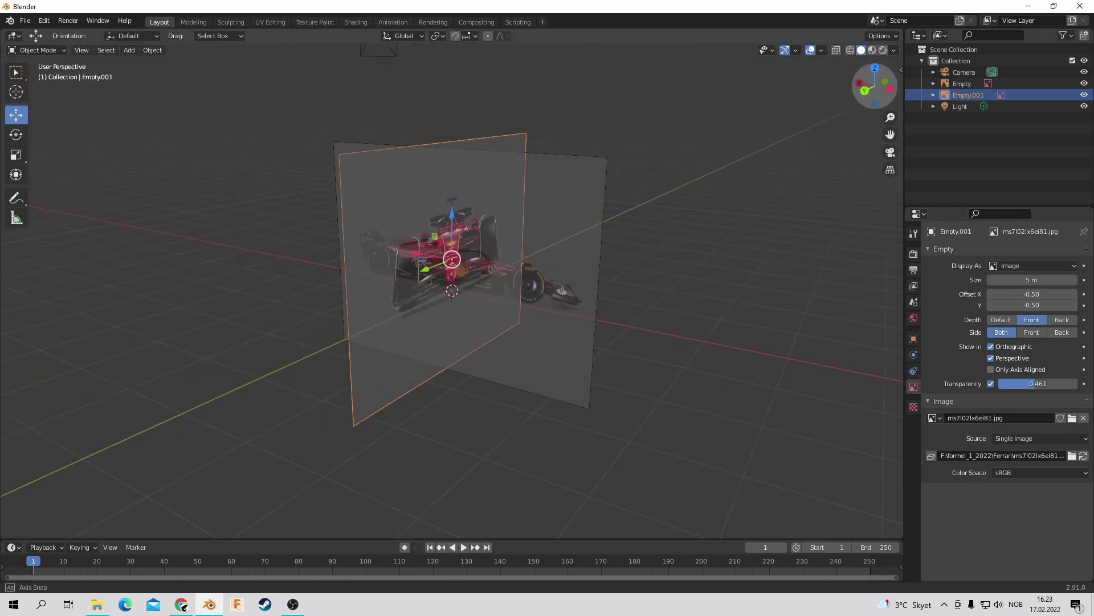
{"action": "middle_click_drag", "start_coordinate": [652, 273], "coordinate": [570, 171]}
{"action": "key", "text": "s"}
{"action": "left_click", "coordinate": [554, 142]}
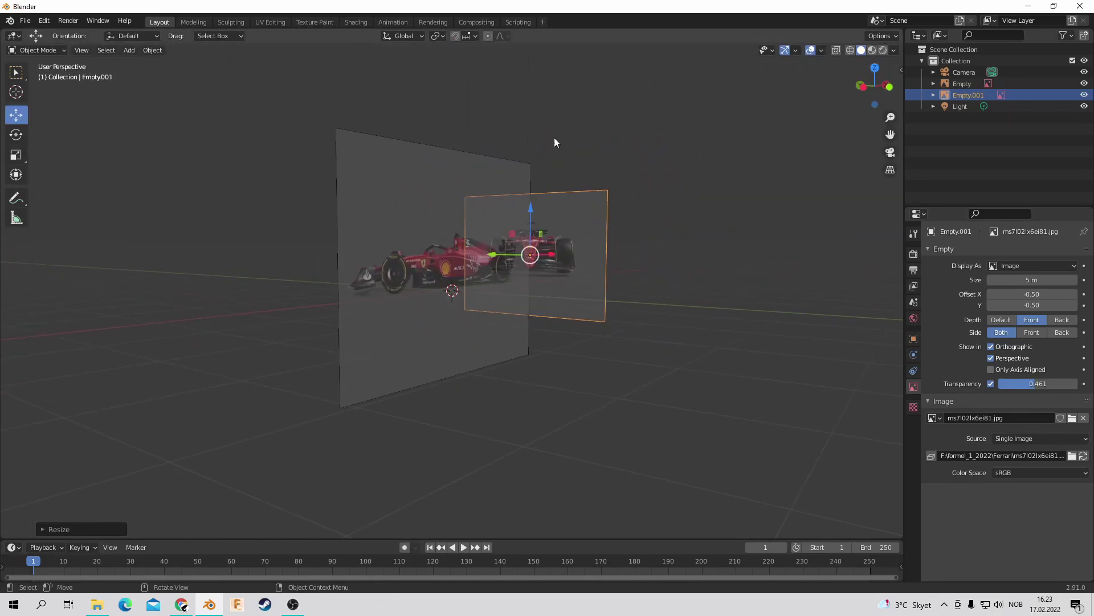
{"action": "key", "text": "KP_1"}
{"action": "left_click_drag", "start_coordinate": [872, 86], "coordinate": [394, 151]}
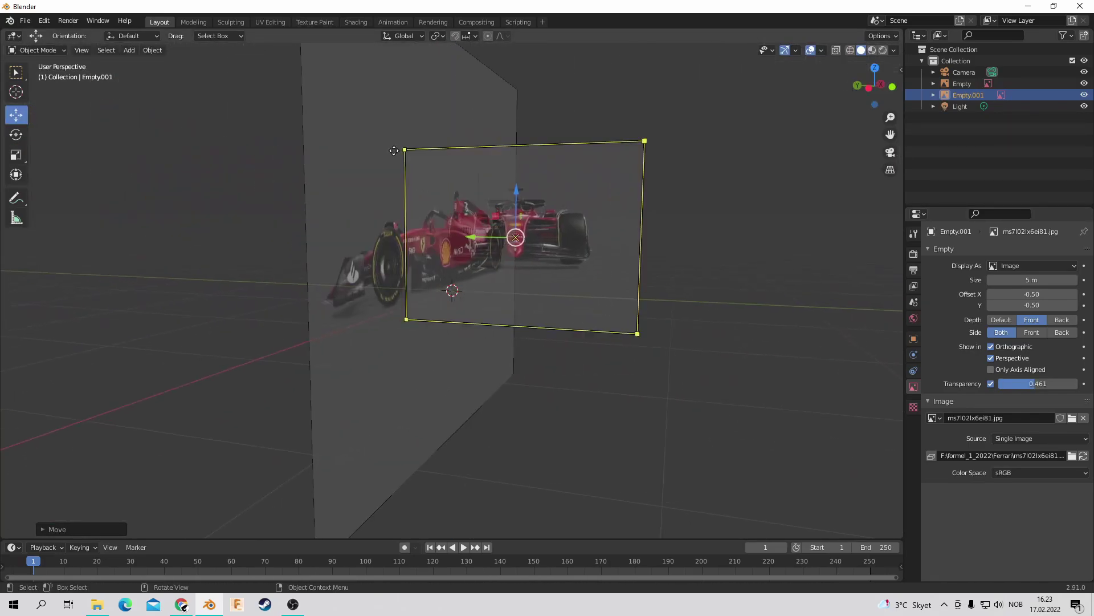
{"action": "left_click", "coordinate": [880, 85]}
{"action": "left_click", "coordinate": [442, 122]}
{"action": "key", "text": "KP_1"}
{"action": "left_click_drag", "start_coordinate": [875, 85], "coordinate": [889, 94]}
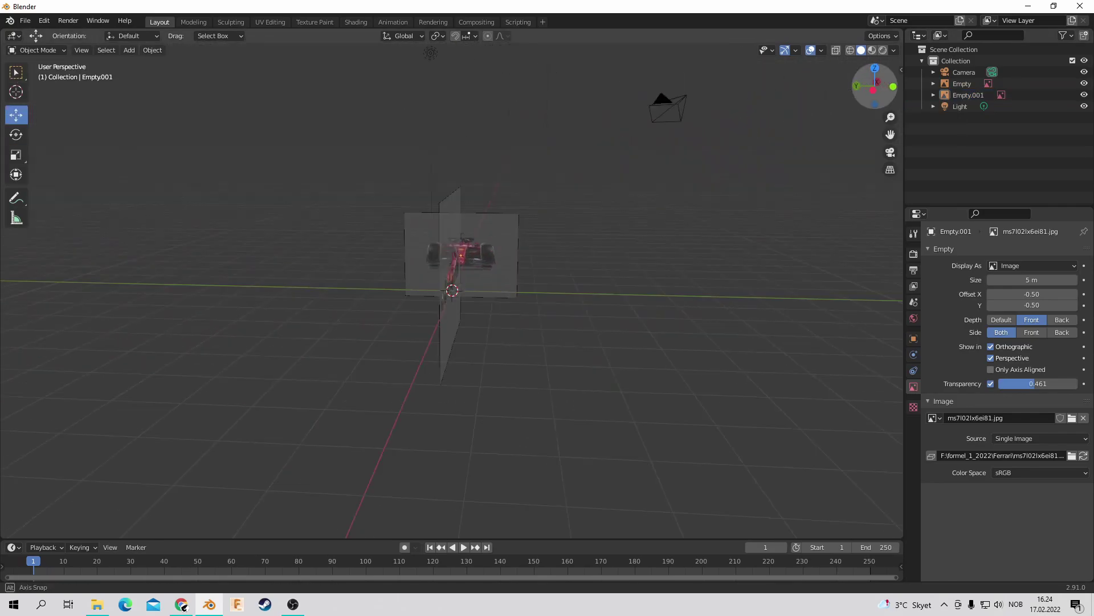
{"action": "middle_click_drag", "start_coordinate": [452, 290], "coordinate": [967, 308], "text": "alt"}
{"action": "key", "text": "alt+Tab"}
Step: Add the Ferrari launch-event photo as a reference image right of the front view
{"action": "left_click", "coordinate": [981, 296]}
{"action": "left_click", "coordinate": [129, 49]}
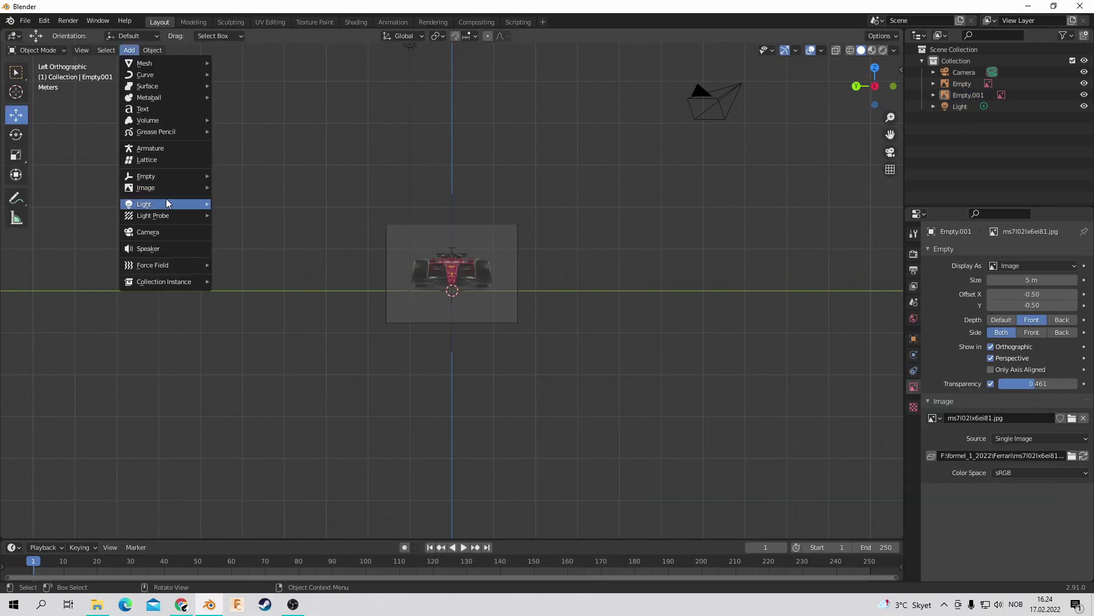
{"action": "left_click", "coordinate": [228, 205]}
{"action": "double_click", "coordinate": [434, 215]}
{"action": "left_click_drag", "start_coordinate": [420, 291], "coordinate": [795, 291]}
{"action": "key", "text": "g"}
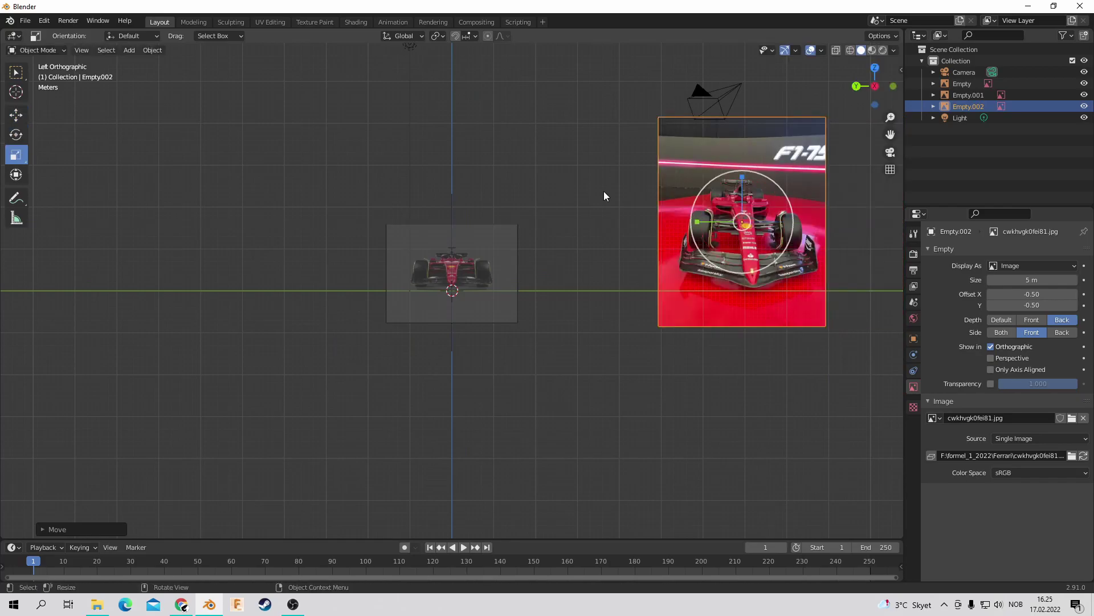
{"action": "key", "text": "s"}
Step: Add the rear-view Ferrari photo as a reference image and move it into place
{"action": "left_click", "coordinate": [129, 50]}
{"action": "left_click", "coordinate": [228, 205]}
{"action": "double_click", "coordinate": [399, 198]}
{"action": "key", "text": "g"}
{"action": "left_click", "coordinate": [753, 306]}
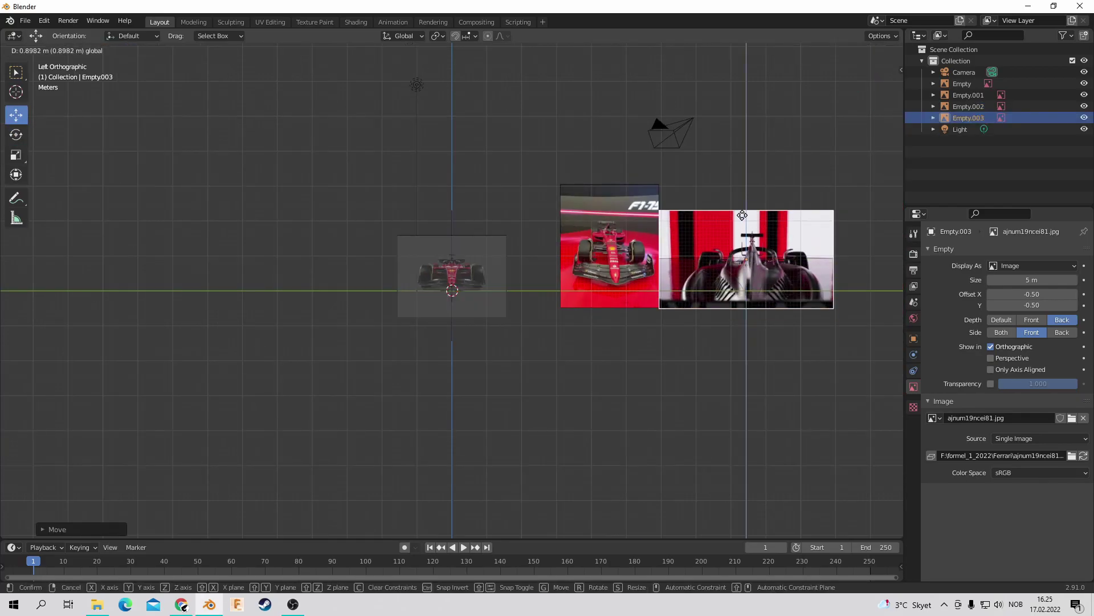
{"action": "key", "text": "alt+Tab"}
Step: Add the sidepod close-up photo as another reference image
{"action": "left_click", "coordinate": [980, 295]}
{"action": "left_click", "coordinate": [129, 50]}
{"action": "left_click", "coordinate": [228, 206]}
{"action": "left_click", "coordinate": [427, 204]}
{"action": "double_click", "coordinate": [427, 204]}
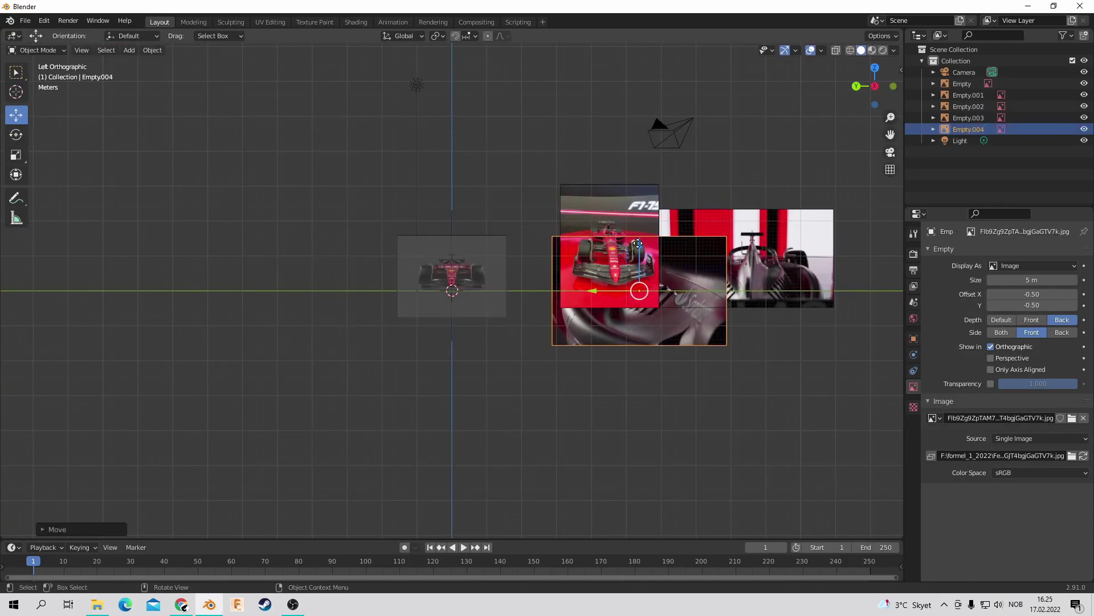
Step: In the Modeling workspace, enable Perspective display for the rear and close-up reference photos
{"action": "left_click", "coordinate": [193, 22]}
{"action": "key", "text": "ctrl+KP_3"}
{"action": "left_click", "coordinate": [1001, 106]}
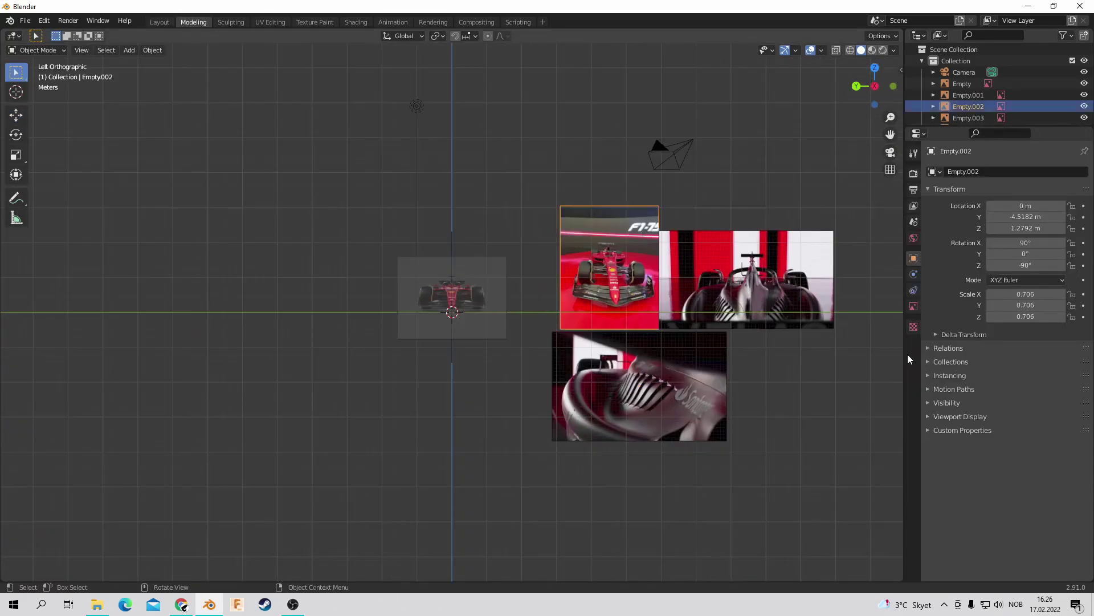
{"action": "left_click", "coordinate": [991, 266]}
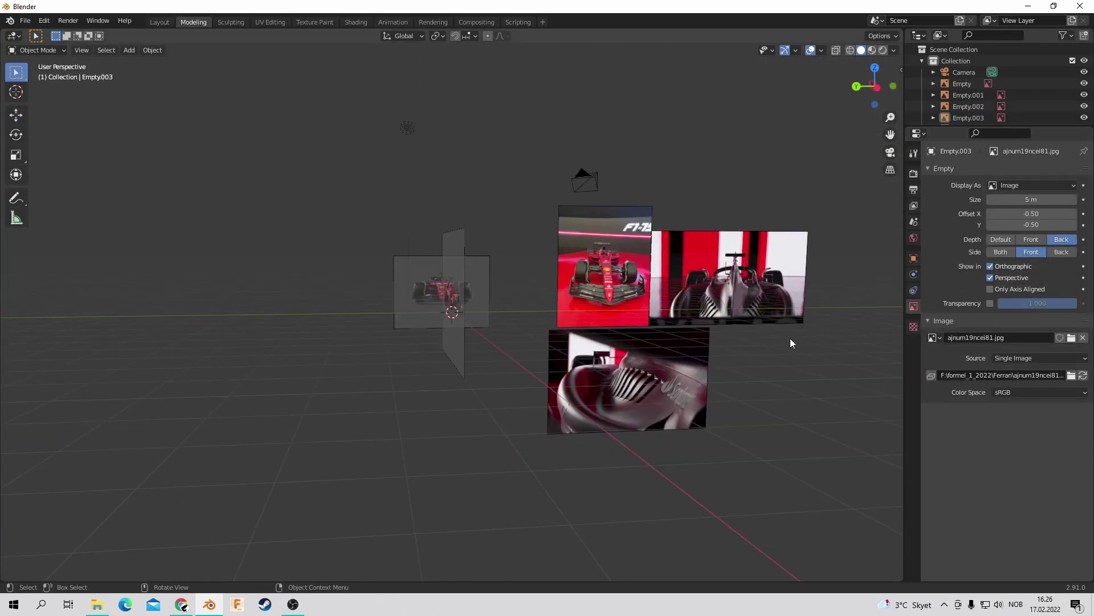
{"action": "middle_click_drag", "start_coordinate": [573, 228], "coordinate": [627, 199]}
{"action": "left_click", "coordinate": [991, 267]}
{"action": "key", "text": "ctrl+KP_3"}
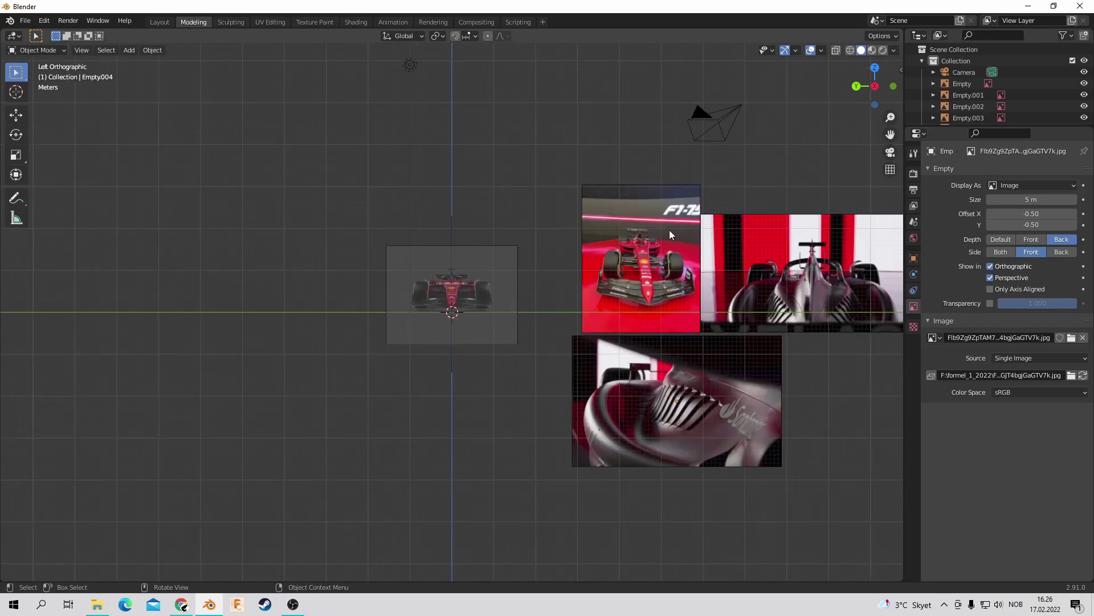
{"action": "left_click", "coordinate": [857, 86]}
Step: Add a cube mesh to start the car body
{"action": "left_click", "coordinate": [129, 50]}
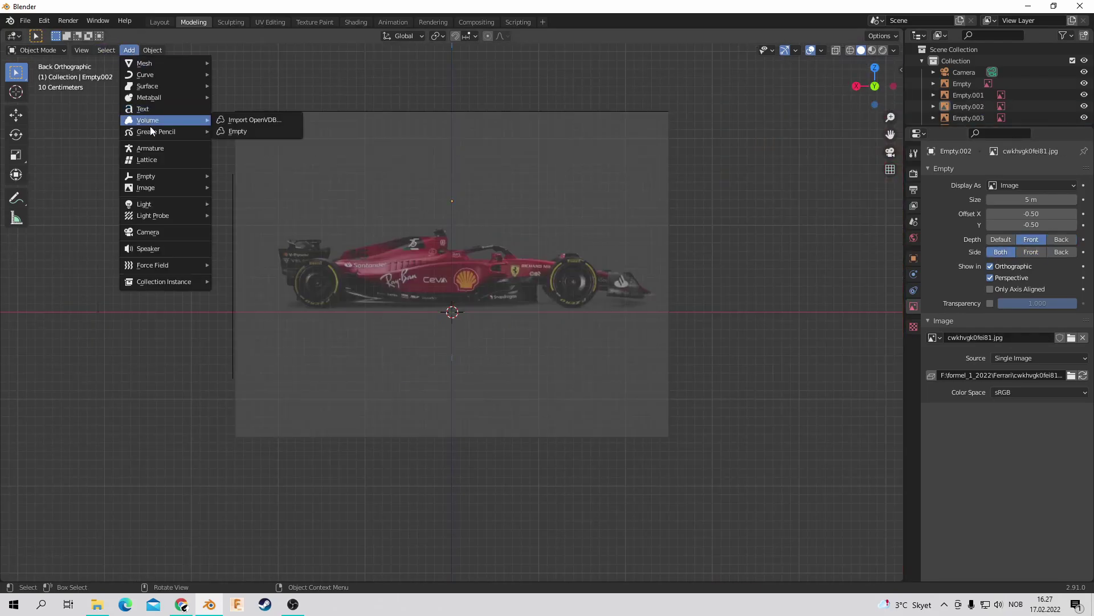
{"action": "left_click", "coordinate": [239, 127]}
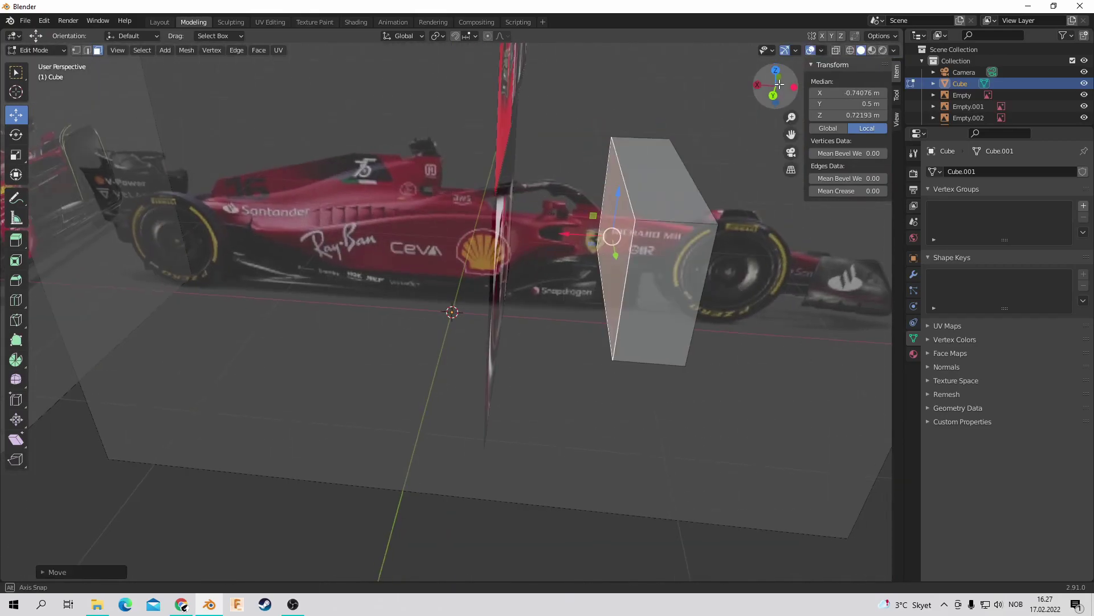
{"action": "middle_click_drag", "start_coordinate": [452, 312], "coordinate": [439, 228], "text": "alt"}
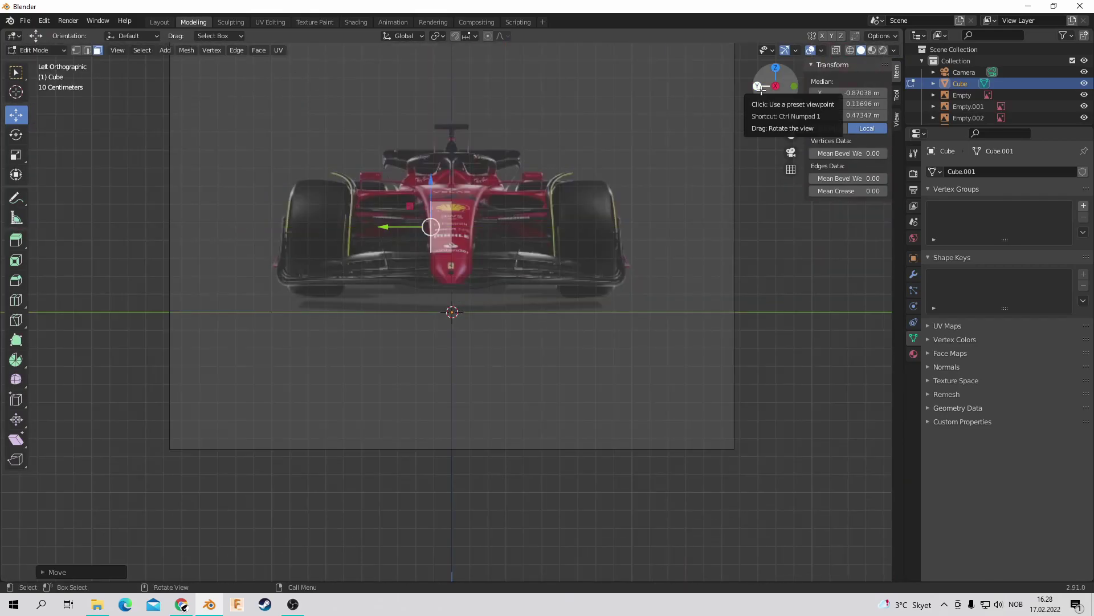
Step: Resize, straighten and slightly lower the front reference image to line up with the car
{"action": "left_click", "coordinate": [34, 50]}
{"action": "left_click", "coordinate": [452, 199]}
{"action": "key", "text": "s"}
{"action": "key", "text": "g"}
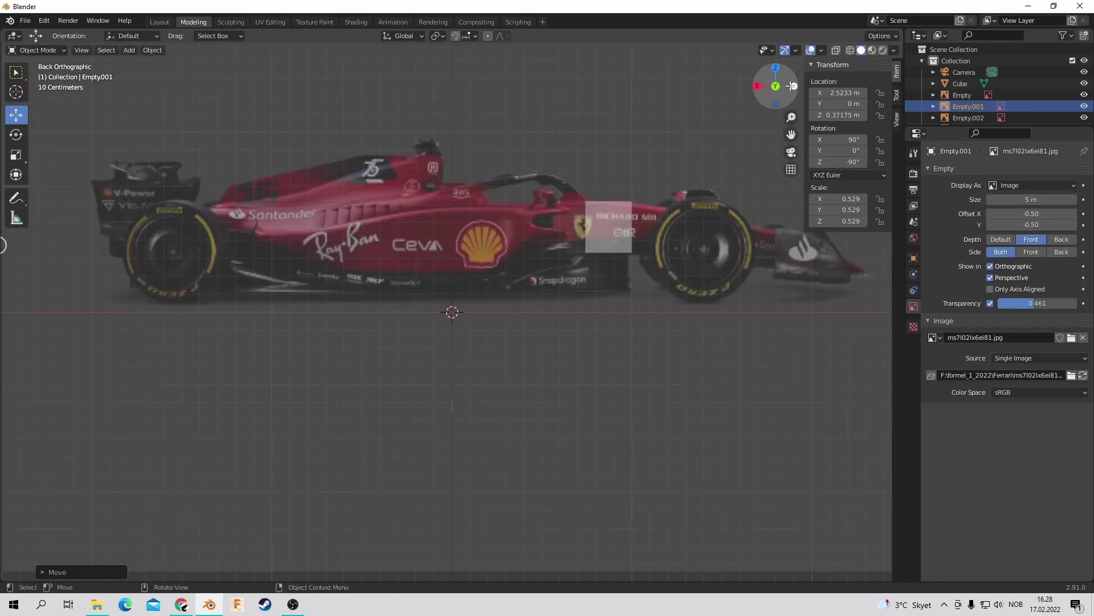
{"action": "left_click", "coordinate": [16, 135]}
{"action": "left_click_drag", "start_coordinate": [476, 201], "coordinate": [454, 197]}
{"action": "left_click", "coordinate": [16, 115]}
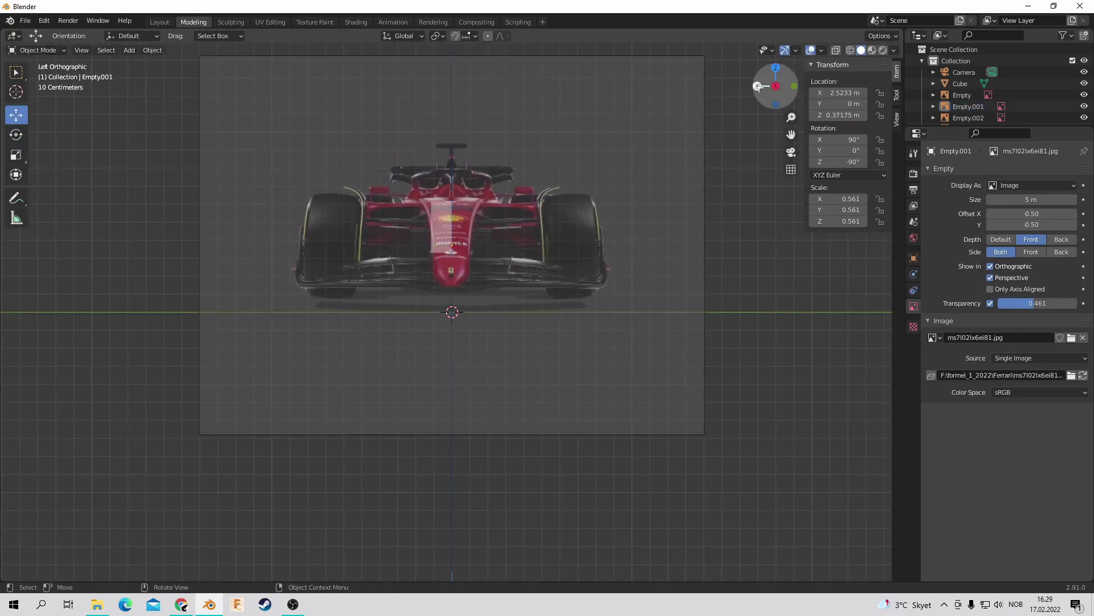
{"action": "left_click", "coordinate": [16, 154]}
{"action": "left_click", "coordinate": [365, 190]}
{"action": "left_click", "coordinate": [16, 115]}
{"action": "left_click_drag", "start_coordinate": [452, 240], "coordinate": [452, 242]}
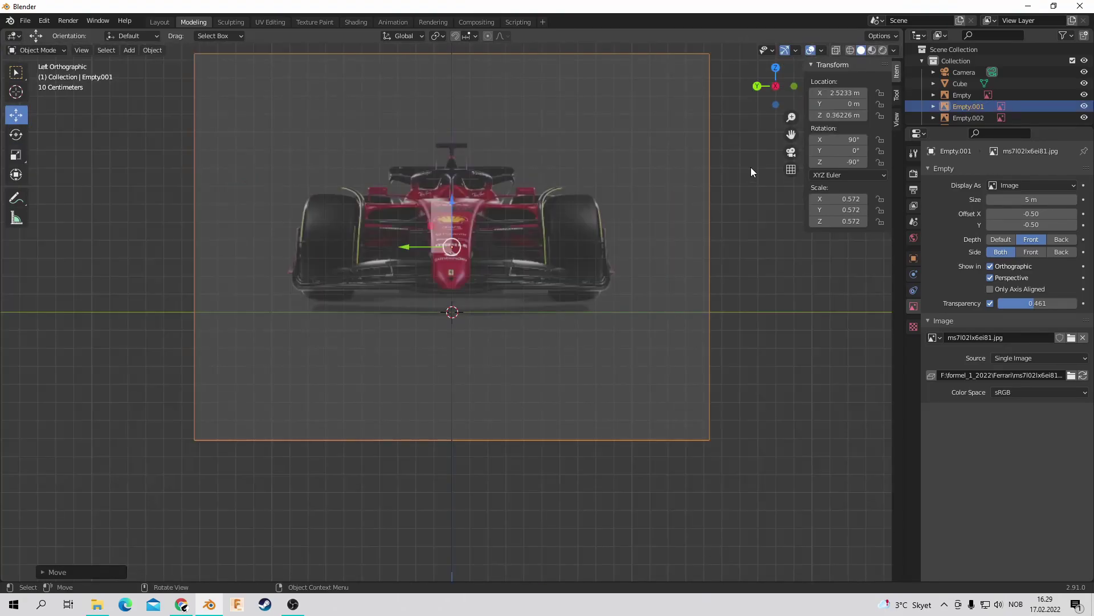
{"action": "left_click_drag", "start_coordinate": [776, 86], "coordinate": [758, 97]}
Step: Move the cube's geometry in Edit Mode so it sits at the car's nose
{"action": "left_click", "coordinate": [960, 84]}
{"action": "key", "text": "Tab"}
{"action": "key", "text": "ctrl+KP_3"}
{"action": "key", "text": "g"}
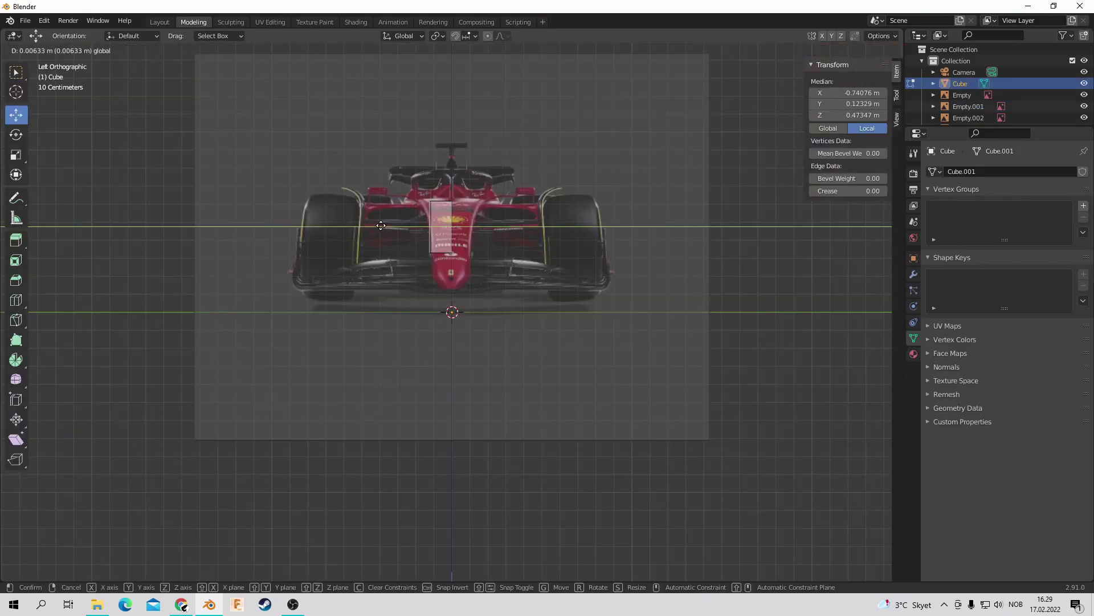
{"action": "left_click", "coordinate": [371, 222]}
{"action": "middle_click_drag", "start_coordinate": [371, 222], "coordinate": [489, 220]}
{"action": "key", "text": "ctrl+KP_3"}
{"action": "key", "text": "ctrl+KP_3"}
{"action": "left_click_drag", "start_coordinate": [776, 86], "coordinate": [764, 91]}
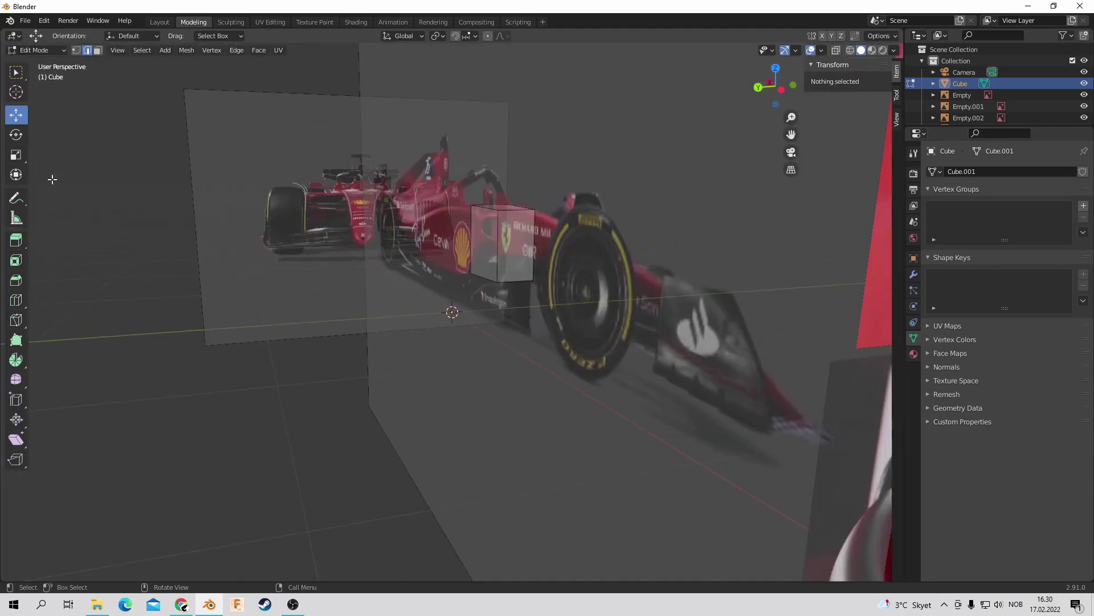
Step: Extrude the nose face forward along the car toward the front wing
{"action": "left_click", "coordinate": [776, 86]}
{"action": "key", "text": "shift+space"}
{"action": "key", "text": "e"}
{"action": "mouse_move", "coordinate": [561, 107]}
{"action": "middle_mouse_down"}
{"action": "mouse_move", "coordinate": [576, 114]}
{"action": "mouse_move", "coordinate": [384, 233]}
{"action": "middle_mouse_up"}
{"action": "key", "text": "g"}
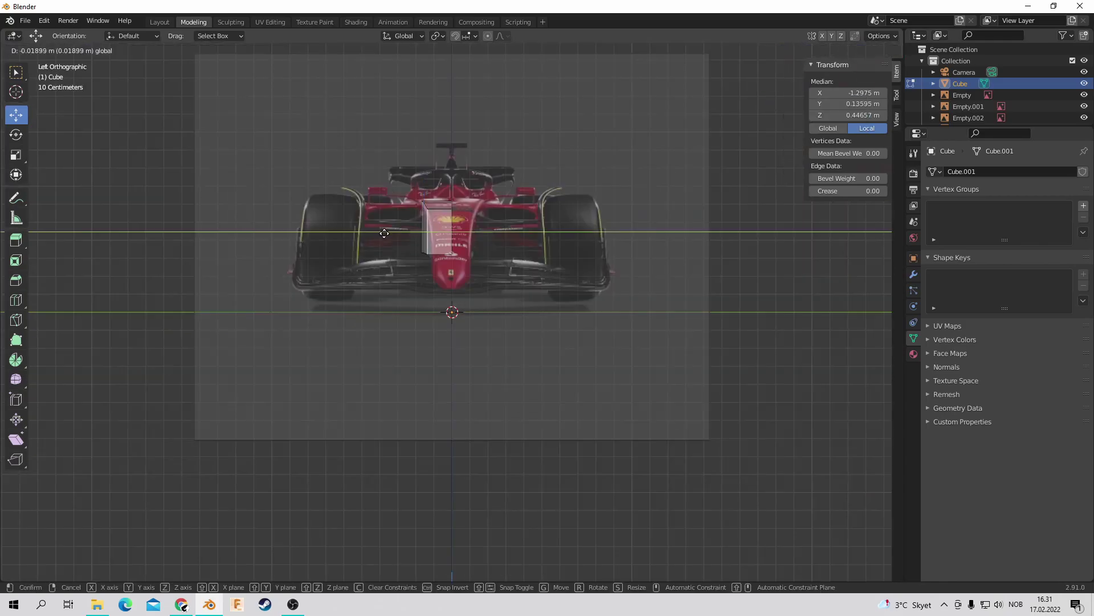
{"action": "left_click", "coordinate": [758, 86]}
{"action": "key", "text": "shift+space"}
{"action": "key", "text": "e"}
{"action": "left_click_drag", "start_coordinate": [718, 233], "coordinate": [701, 233]}
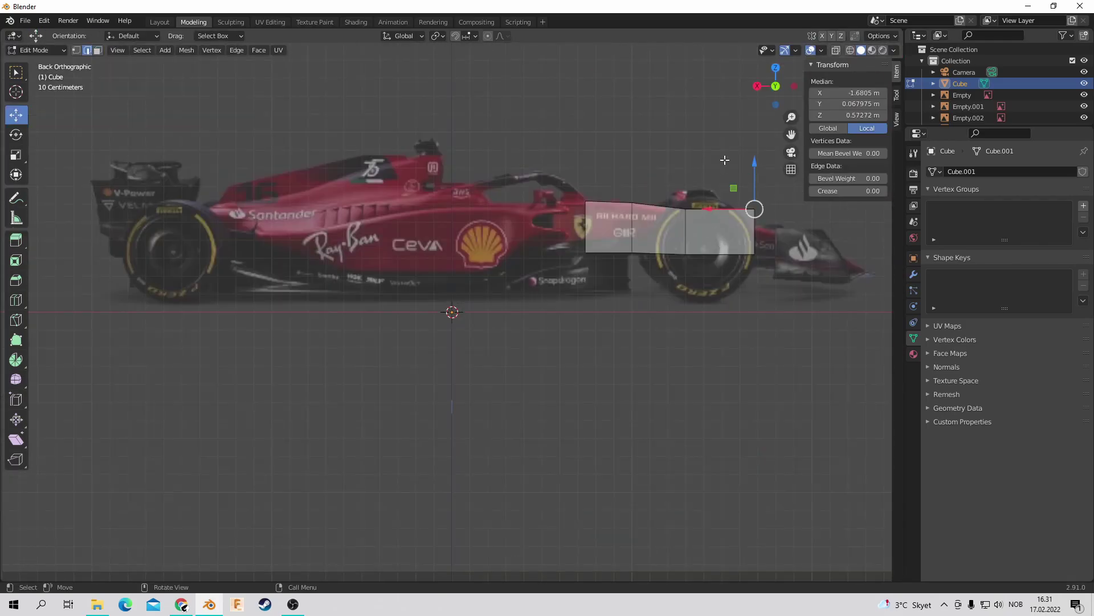
Step: Shift the new nose section and select its face strip in side view
{"action": "mouse_move", "coordinate": [414, 102]}
{"action": "middle_mouse_down"}
{"action": "mouse_move", "coordinate": [513, 171]}
{"action": "mouse_move", "coordinate": [387, 245]}
{"action": "middle_mouse_up"}
{"action": "key", "text": "g"}
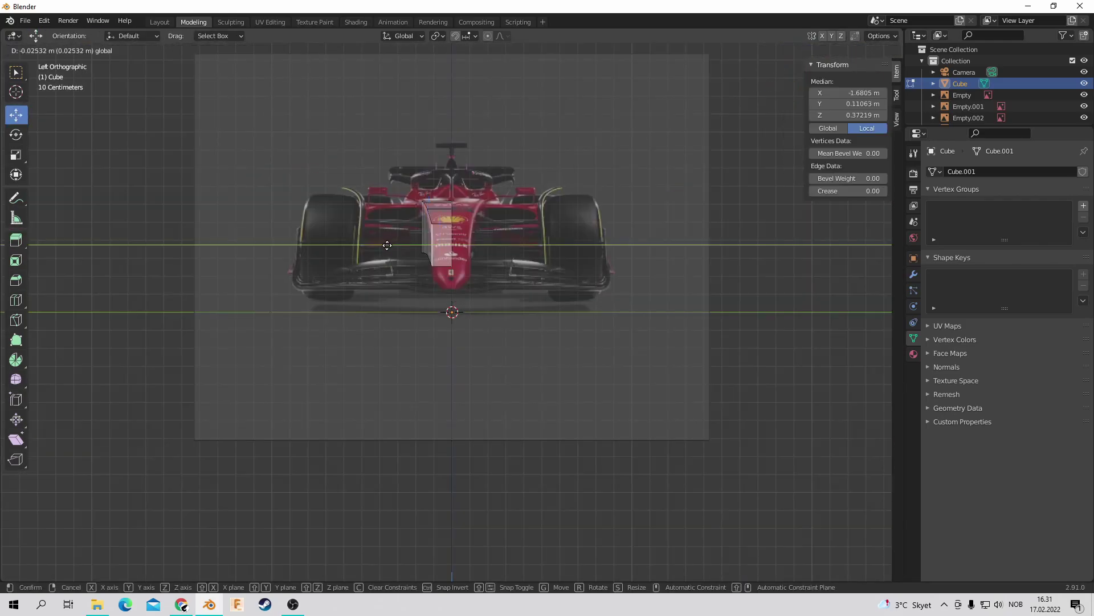
{"action": "left_click", "coordinate": [757, 87]}
{"action": "key", "text": "3"}
{"action": "left_click", "coordinate": [684, 234]}
{"action": "middle_click_drag", "start_coordinate": [684, 234], "coordinate": [23, 266]}
{"action": "left_click_drag", "start_coordinate": [776, 82], "coordinate": [741, 125]}
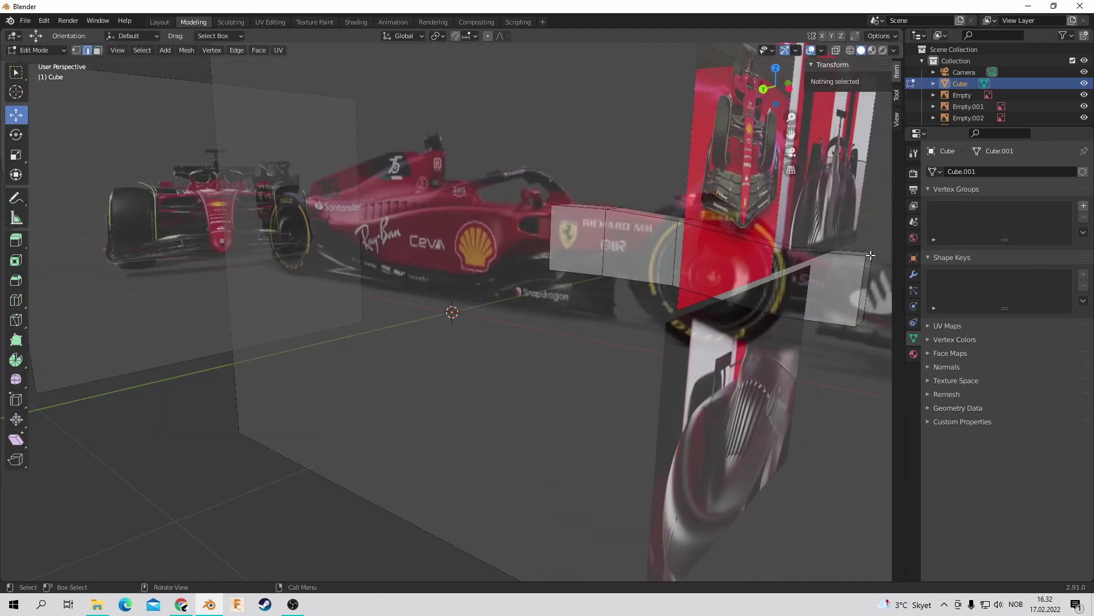
Step: Narrow the nose tip along Y and lower it toward the front wing
{"action": "left_click", "coordinate": [684, 233]}
{"action": "key", "text": "2"}
{"action": "key", "text": "ctrl+KP_3"}
{"action": "scroll", "coordinate": [408, 244], "scroll_direction": "up", "scroll_amount": 5}
{"action": "key", "text": "g"}
{"action": "key", "text": "y"}
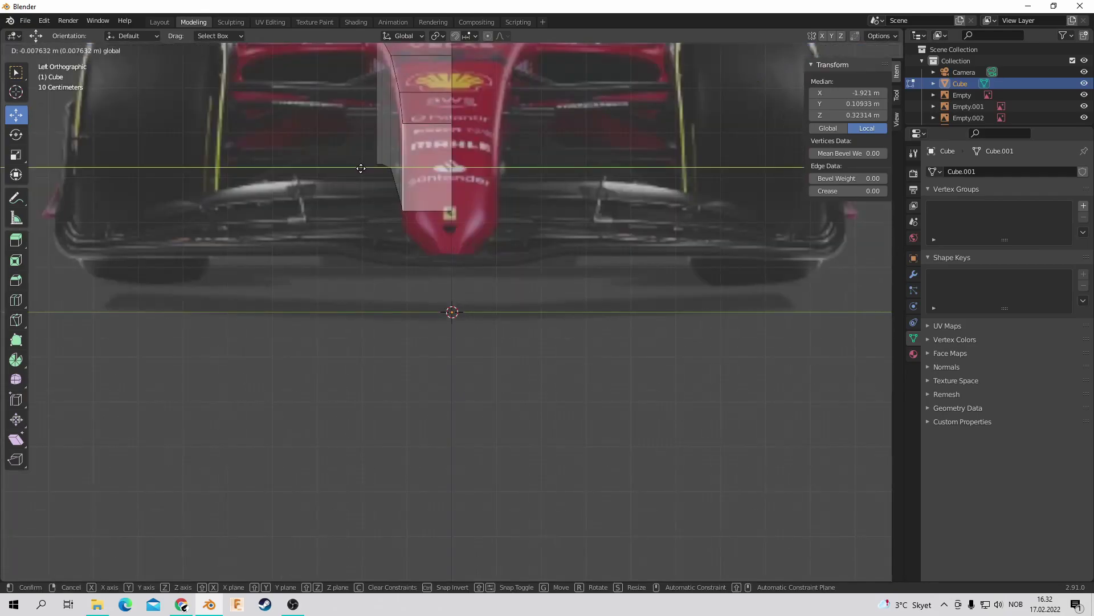
{"action": "left_click", "coordinate": [362, 167]}
{"action": "scroll", "coordinate": [362, 167], "scroll_direction": "down", "scroll_amount": 3}
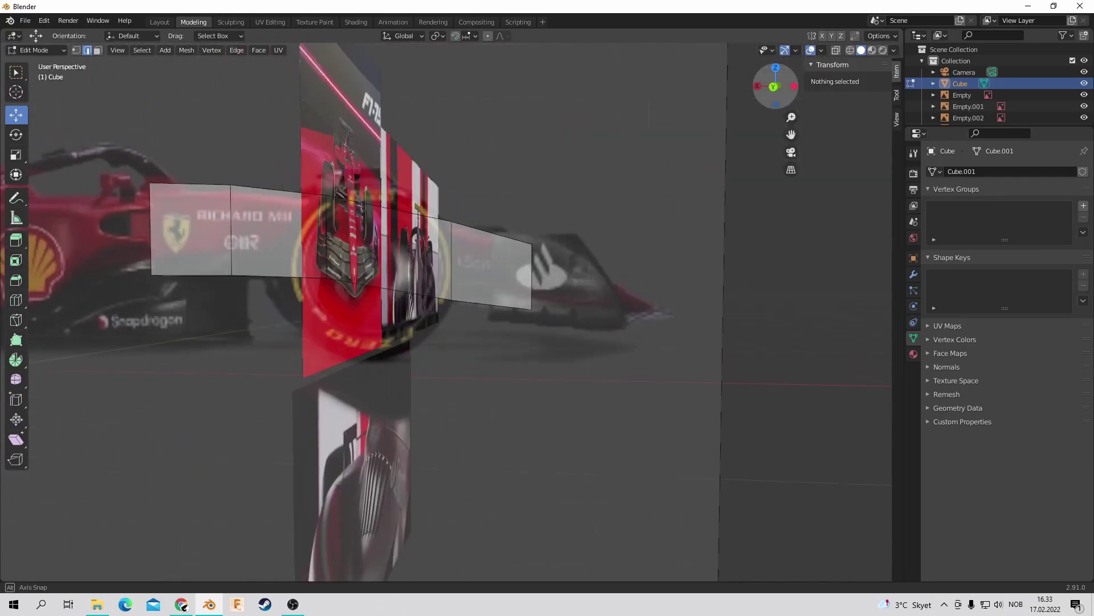
{"action": "middle_click_drag", "start_coordinate": [362, 167], "coordinate": [522, 185], "text": "alt"}
{"action": "left_click", "coordinate": [16, 115]}
{"action": "left_click_drag", "start_coordinate": [619, 220], "coordinate": [620, 250]}
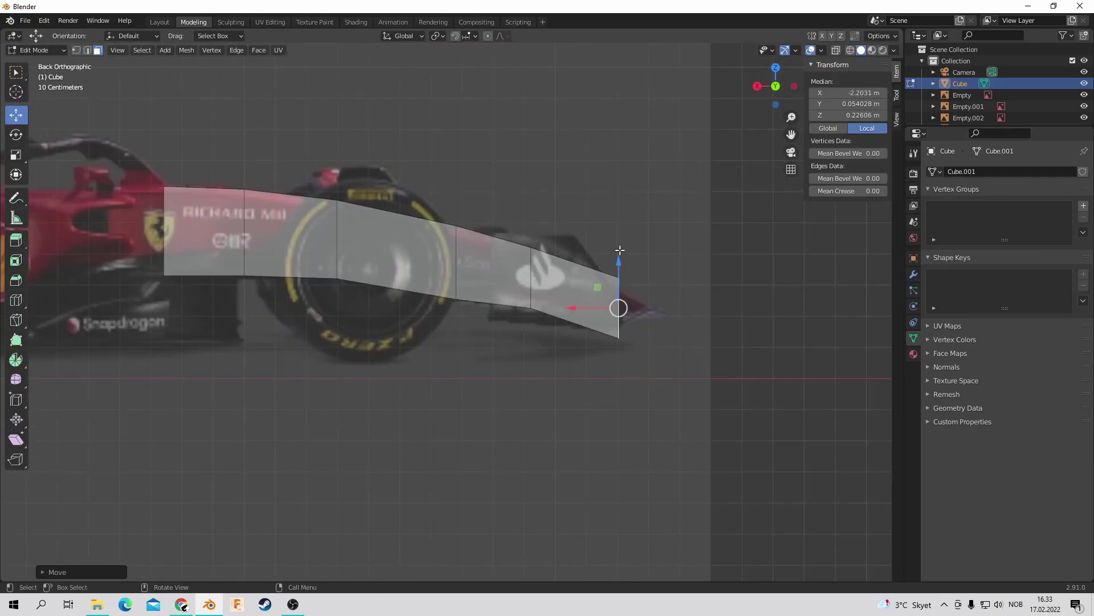
Step: Shrink the front reference image to a scale of 0.460
{"action": "left_click", "coordinate": [796, 86]}
{"action": "key", "text": "Tab"}
{"action": "left_click", "coordinate": [474, 227]}
{"action": "key", "text": "s"}
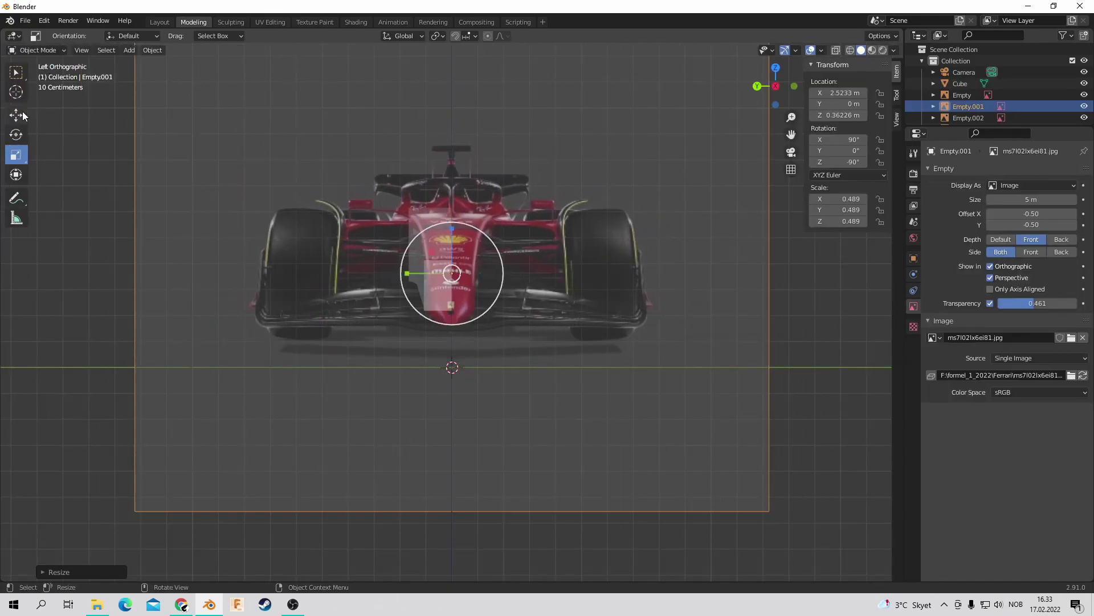
{"action": "left_click", "coordinate": [459, 210]}
{"action": "key", "text": "g"}
{"action": "right_click", "coordinate": [460, 210]}
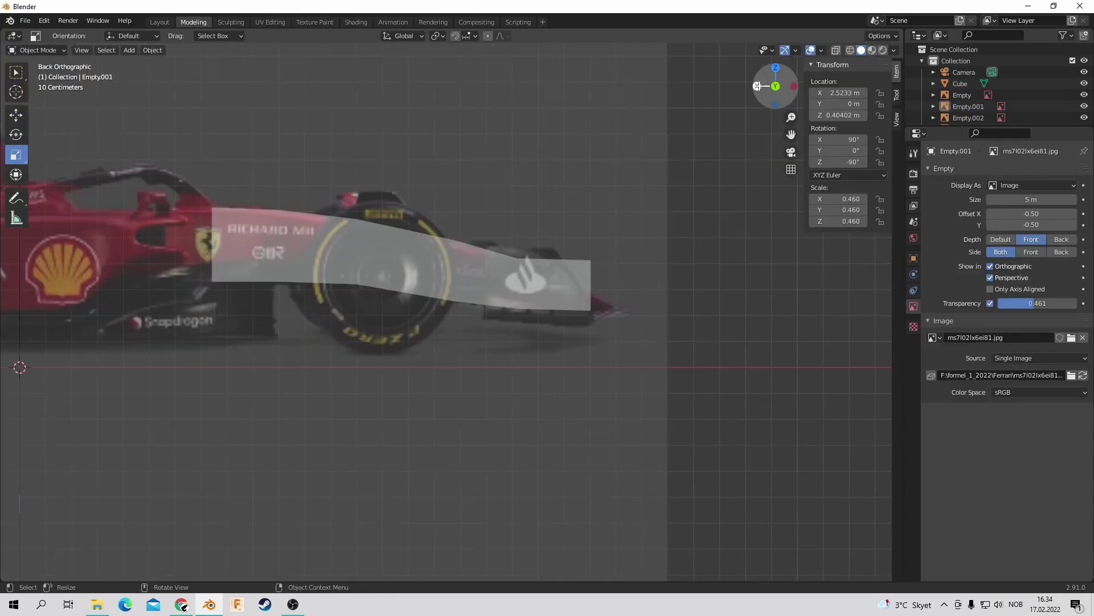
{"action": "mouse_move", "coordinate": [775, 85]}
{"action": "left_mouse_down"}
{"action": "mouse_move", "coordinate": [758, 92]}
{"action": "mouse_move", "coordinate": [781, 97]}
{"action": "left_mouse_up"}
{"action": "left_click", "coordinate": [775, 86]}
Step: Adjust the nose's side face and check the body's Mirror modifier settings
{"action": "left_click", "coordinate": [960, 83]}
{"action": "key", "text": "Tab"}
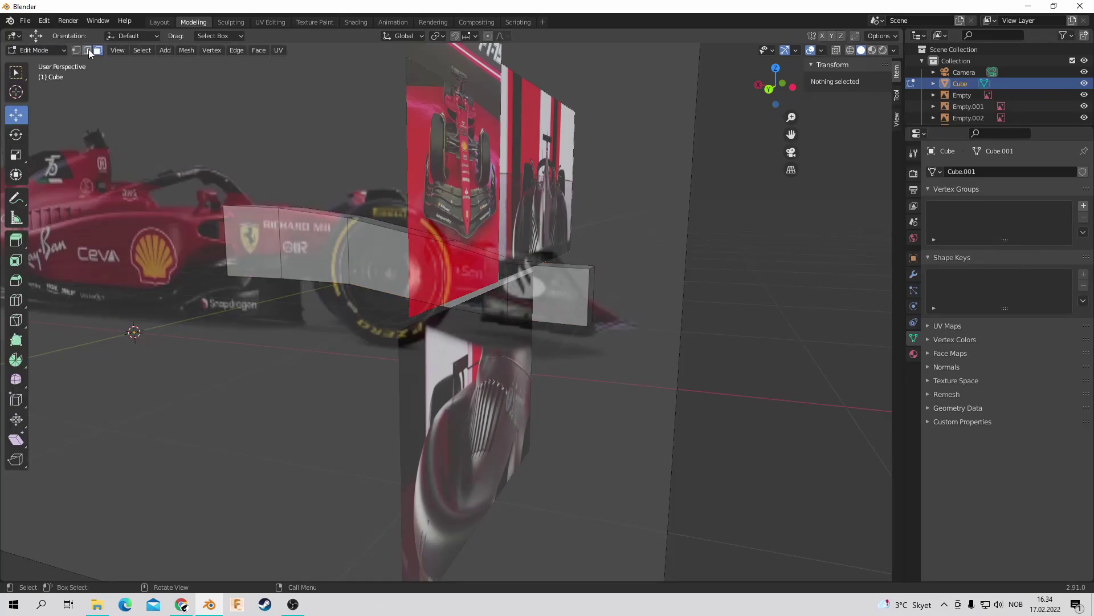
{"action": "left_click", "coordinate": [776, 86]}
{"action": "key", "text": "3"}
{"action": "scroll", "coordinate": [452, 314], "scroll_direction": "up", "scroll_amount": 3}
{"action": "left_click", "coordinate": [388, 228]}
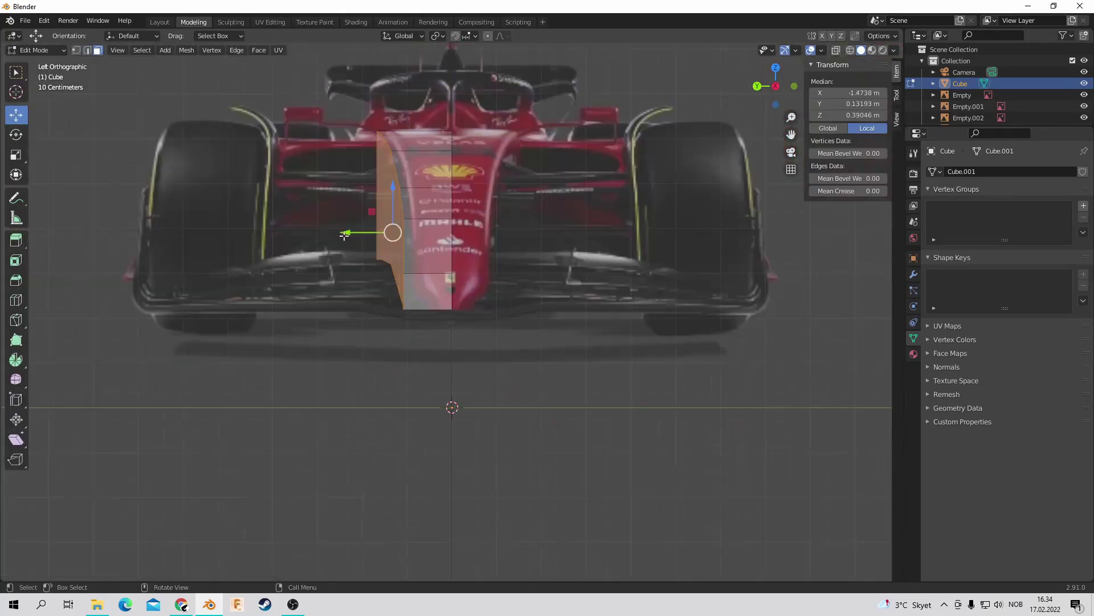
{"action": "left_click", "coordinate": [365, 229]}
{"action": "scroll", "coordinate": [452, 314], "scroll_direction": "down", "scroll_amount": 4}
{"action": "left_click_drag", "start_coordinate": [776, 86], "coordinate": [758, 100]}
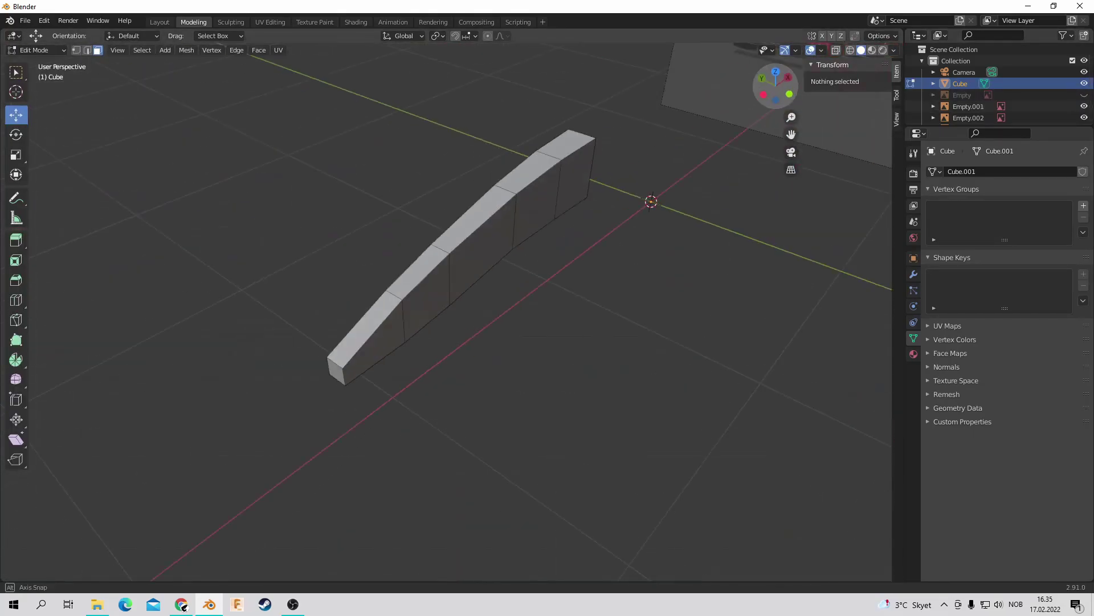
{"action": "left_click", "coordinate": [914, 274]}
{"action": "left_click", "coordinate": [1031, 208]}
Step: Move a vertical nose edge to match the side reference profile
{"action": "left_click", "coordinate": [775, 86]}
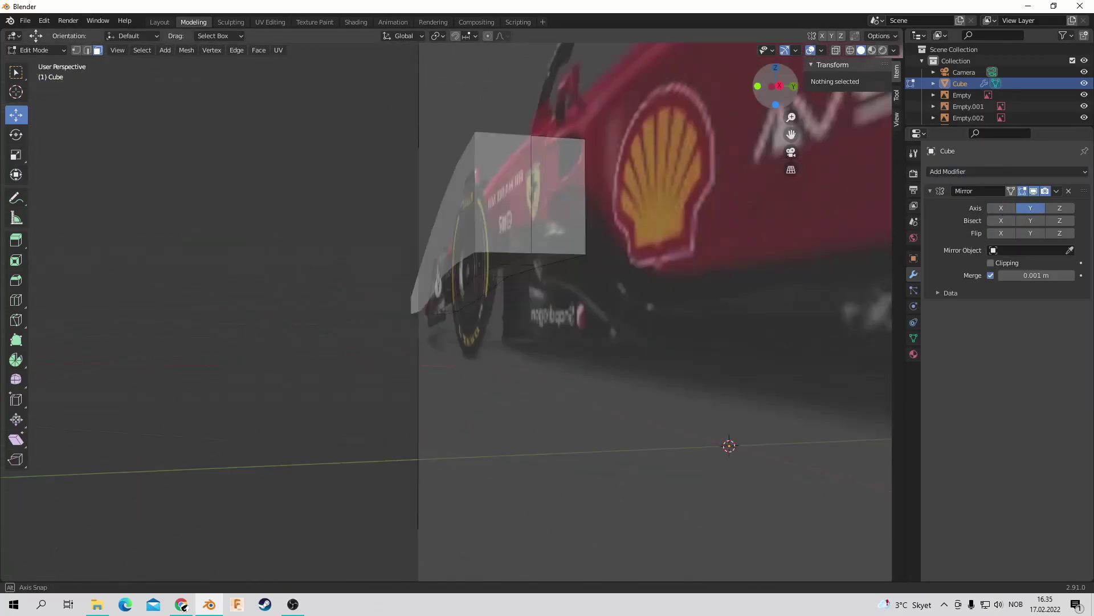
{"action": "left_click", "coordinate": [772, 85]}
{"action": "left_click_drag", "start_coordinate": [772, 84], "coordinate": [758, 100]}
{"action": "key", "text": "2"}
{"action": "left_click", "coordinate": [454, 264]}
{"action": "middle_click_drag", "start_coordinate": [513, 228], "coordinate": [569, 176]}
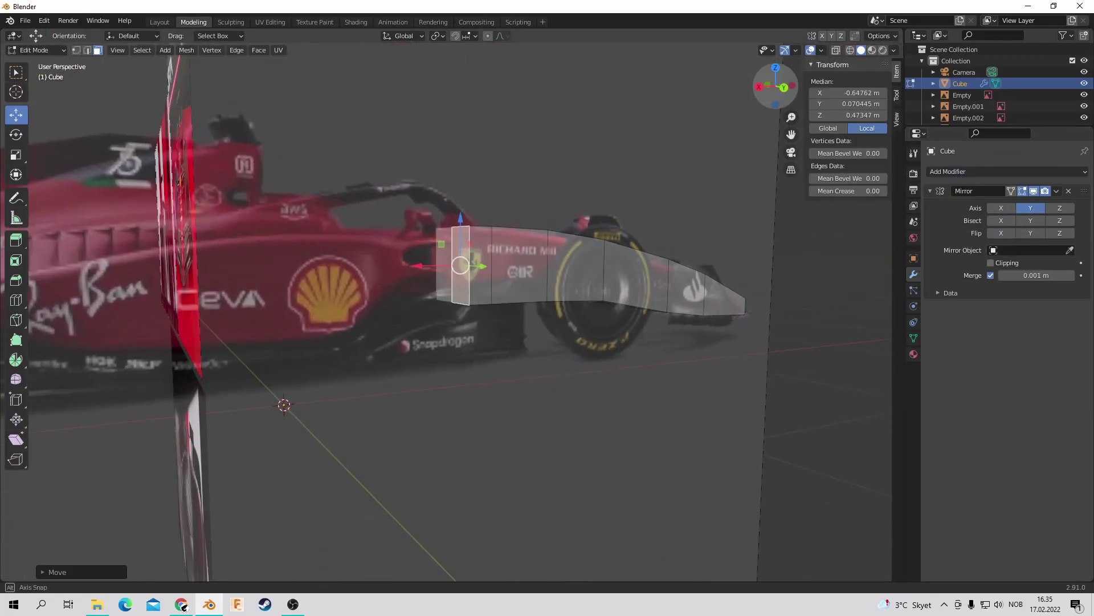
{"action": "key", "text": "ctrl+KP_3"}
Step: Deselect all, leave Edit Mode, and select the front reference image
{"action": "scroll", "coordinate": [569, 176], "scroll_direction": "up", "scroll_amount": 3}
{"action": "key", "text": "alt+a"}
{"action": "scroll", "coordinate": [565, 175], "scroll_direction": "down", "scroll_amount": 3}
{"action": "scroll", "coordinate": [561, 174], "scroll_direction": "down", "scroll_amount": 2}
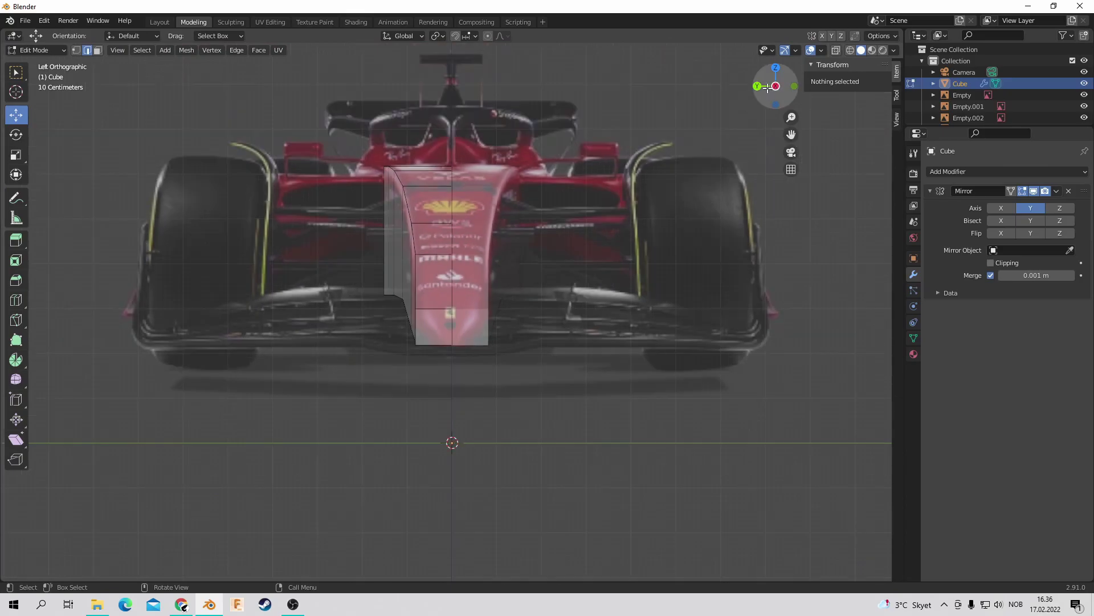
{"action": "key", "text": "ctrl+KP_1"}
{"action": "key", "text": "Tab"}
{"action": "middle_click_drag", "start_coordinate": [559, 172], "coordinate": [322, 229]}
{"action": "left_click", "coordinate": [322, 229]}
Step: Make the front reference image fully opaque (Transparency 1.0) with Default depth
{"action": "left_click_drag", "start_coordinate": [370, 239], "coordinate": [359, 74]}
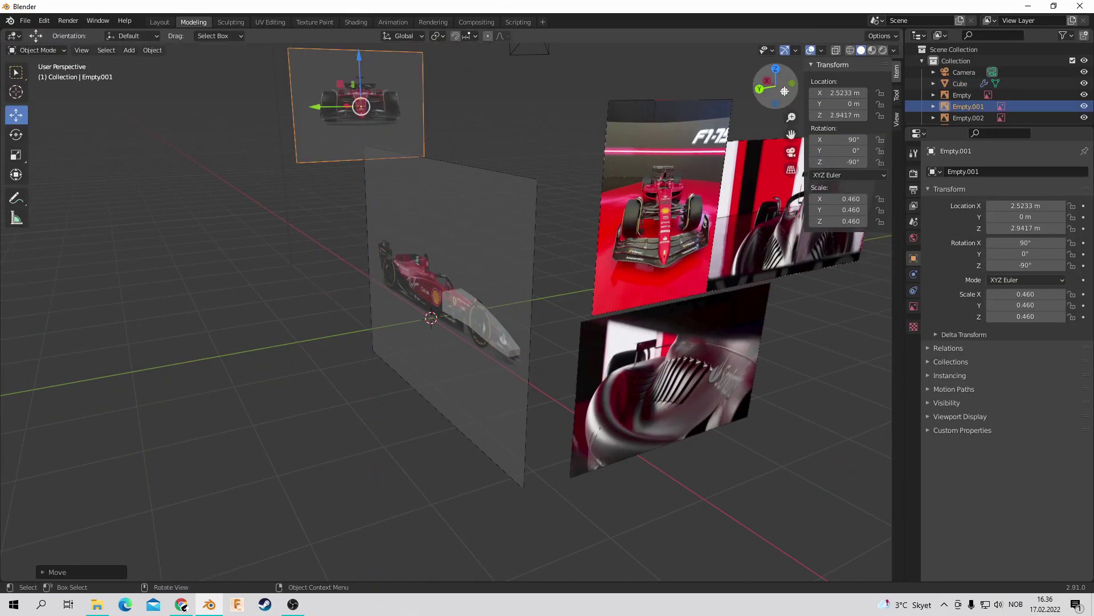
{"action": "key", "text": "ctrl+KP_3"}
{"action": "key", "text": "ctrl+z"}
{"action": "scroll", "coordinate": [627, 228], "scroll_direction": "up", "scroll_amount": 2}
{"action": "left_click", "coordinate": [914, 306]}
{"action": "left_click_drag", "start_coordinate": [1031, 303], "coordinate": [1080, 306]}
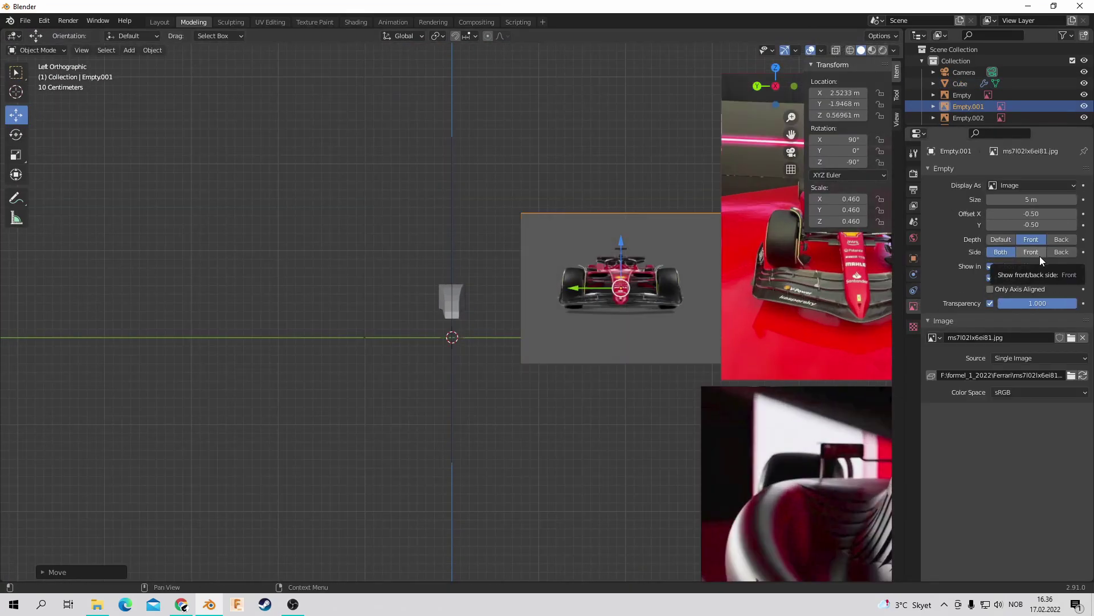
{"action": "left_click", "coordinate": [1001, 239]}
{"action": "middle_click_drag", "start_coordinate": [627, 285], "coordinate": [513, 256]}
{"action": "key", "text": "ctrl+KP_3"}
Step: Raise the front reference image and centre it on the nose model
{"action": "left_click_drag", "start_coordinate": [658, 232], "coordinate": [652, 183]}
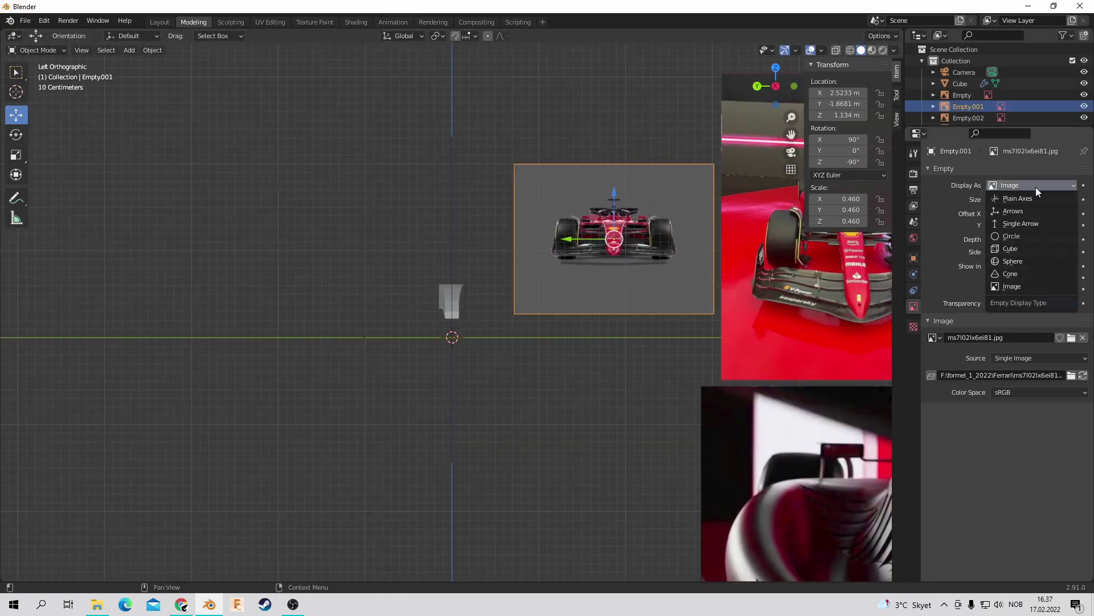
{"action": "middle_click_drag", "start_coordinate": [672, 348], "coordinate": [623, 353]}
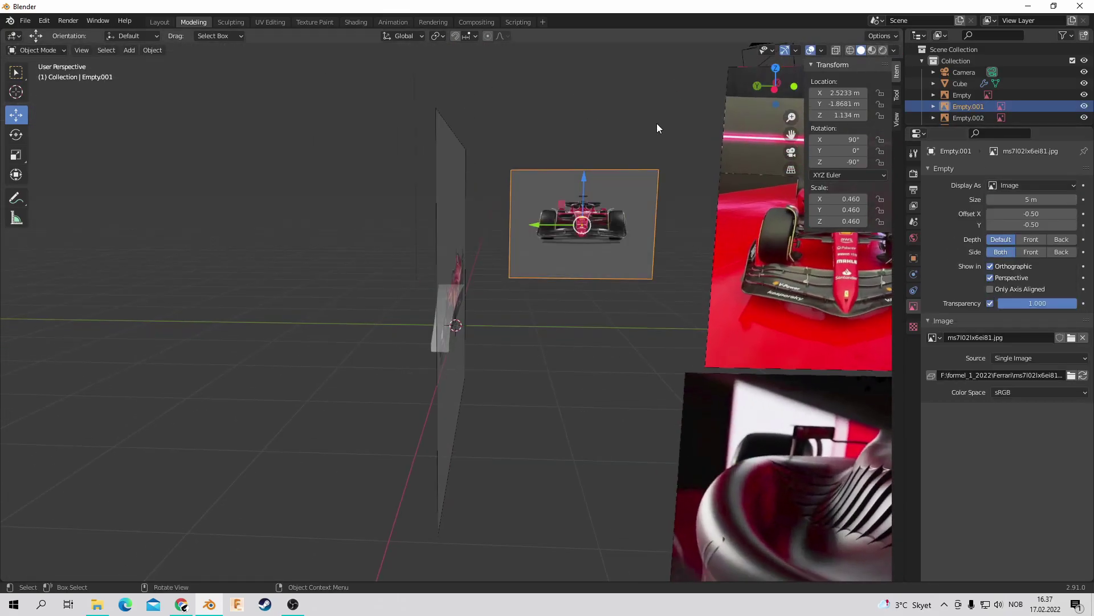
{"action": "middle_click_drag", "start_coordinate": [657, 128], "coordinate": [897, 210]}
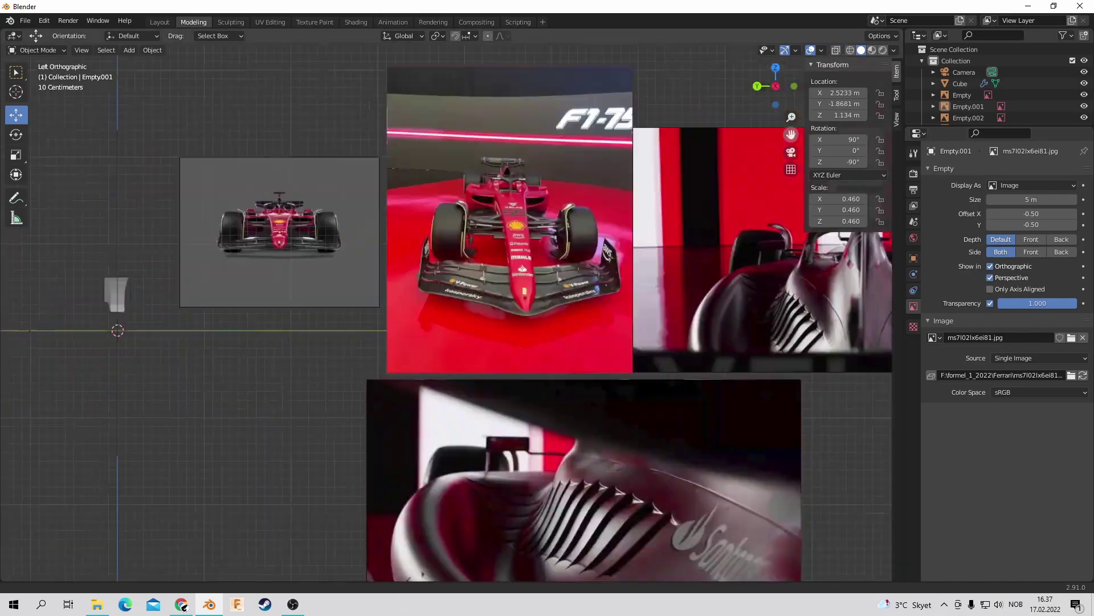
{"action": "middle_click_drag", "start_coordinate": [547, 285], "coordinate": [434, 257]}
{"action": "scroll", "coordinate": [481, 172], "scroll_direction": "up", "scroll_amount": 5}
{"action": "mouse_move", "coordinate": [639, 172]}
{"action": "left_mouse_down"}
{"action": "mouse_move", "coordinate": [481, 172]}
{"action": "mouse_move", "coordinate": [387, 374]}
{"action": "left_mouse_up"}
Step: Scale the front reference image to 0.495, then put the car body into Edit Mode
{"action": "left_click", "coordinate": [757, 86]}
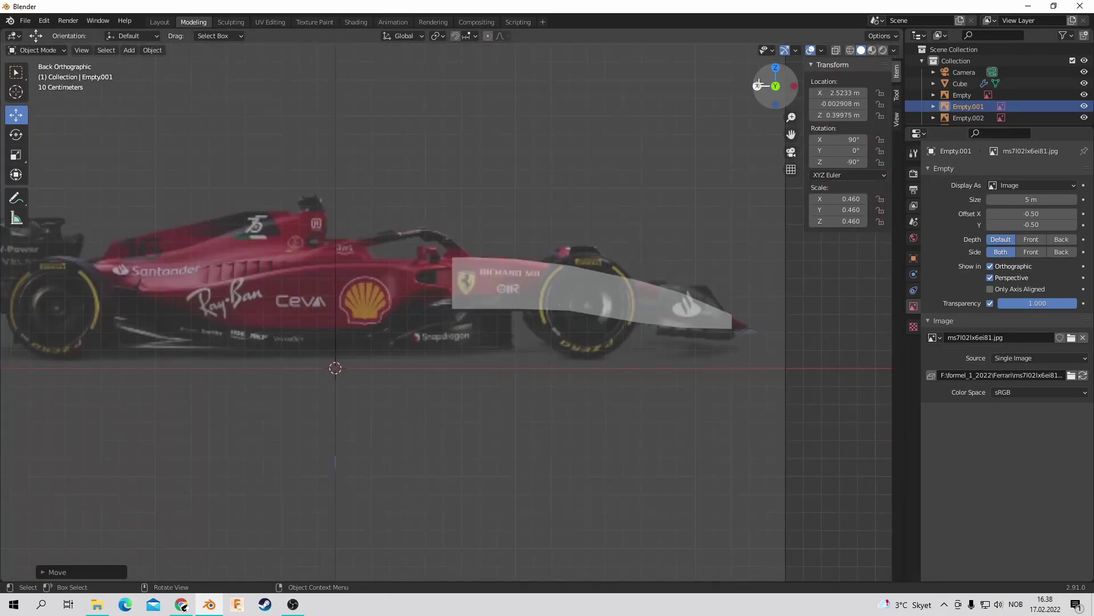
{"action": "left_click", "coordinate": [758, 85]}
{"action": "scroll", "coordinate": [364, 248], "scroll_direction": "up", "scroll_amount": 3}
{"action": "left_click", "coordinate": [16, 155]}
{"action": "middle_click_drag", "start_coordinate": [248, 100], "coordinate": [106, 53]}
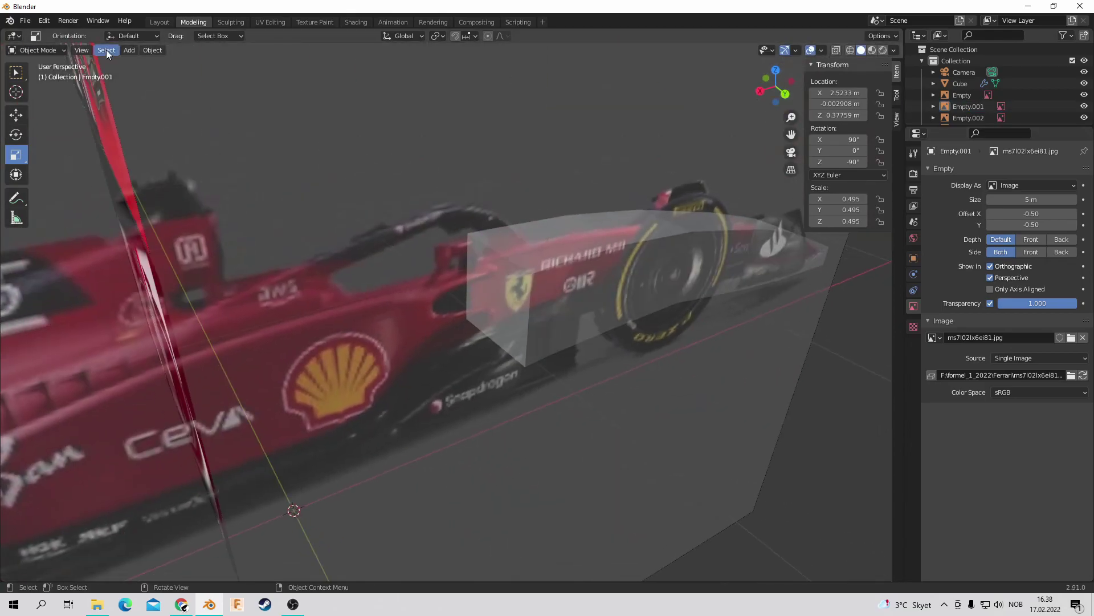
{"action": "left_click", "coordinate": [961, 83]}
{"action": "key", "text": "Tab"}
{"action": "left_click", "coordinate": [790, 97]}
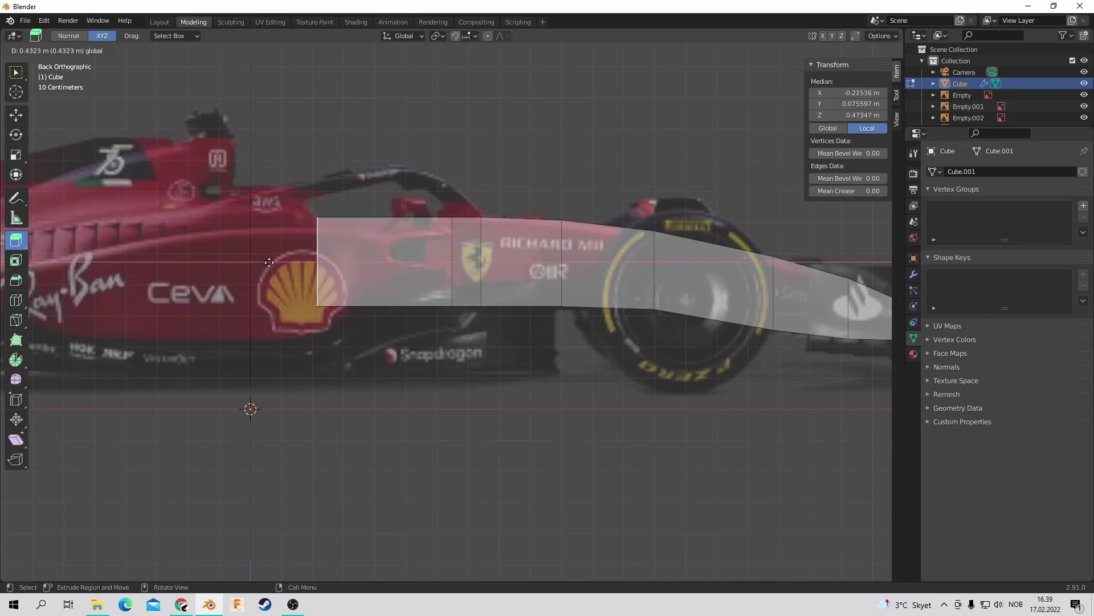
Step: Extrude the body rearward, raise the new section's top edge and pull its corner vertex down
{"action": "middle_click_drag", "start_coordinate": [255, 268], "coordinate": [399, 257]}
{"action": "left_click", "coordinate": [16, 115]}
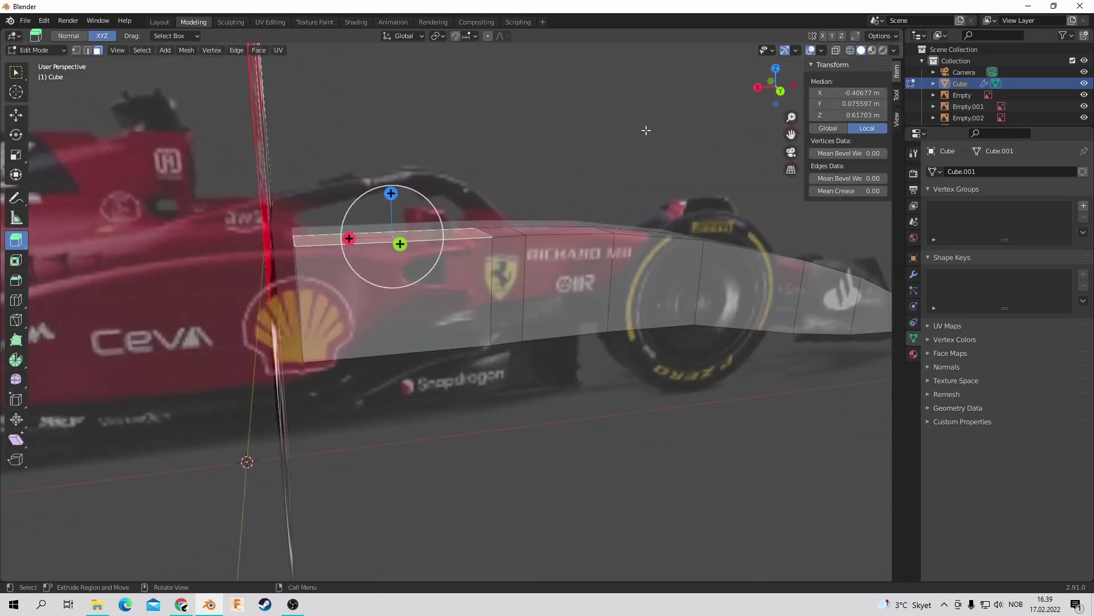
{"action": "scroll", "coordinate": [329, 171], "scroll_direction": "up", "scroll_amount": 2}
{"action": "left_click_drag", "start_coordinate": [330, 117], "coordinate": [330, 114]}
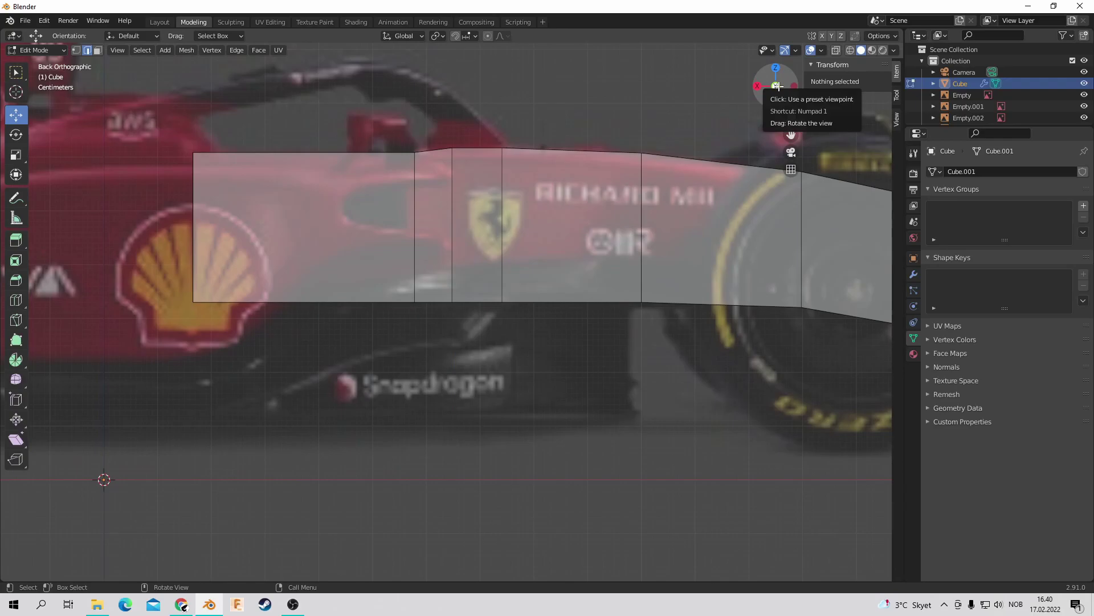
{"action": "left_click", "coordinate": [193, 302]}
{"action": "left_click_drag", "start_coordinate": [193, 259], "coordinate": [188, 308]}
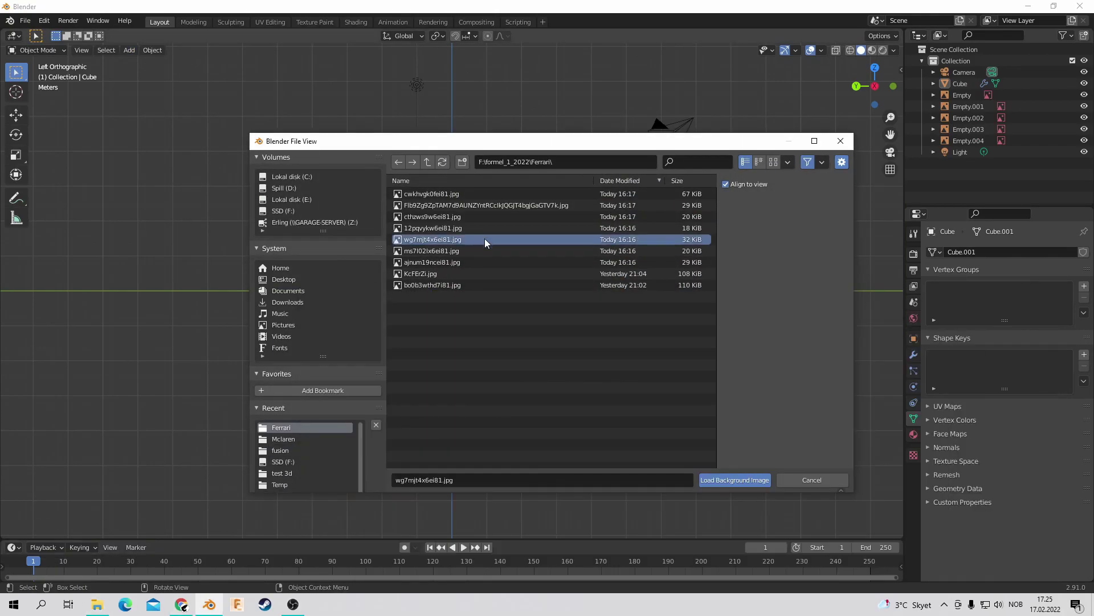
Step: Load wg7mjt4x6ei81.jpg as a reference image and move it beside the car references
{"action": "double_click", "coordinate": [485, 239]}
{"action": "key", "text": "g"}
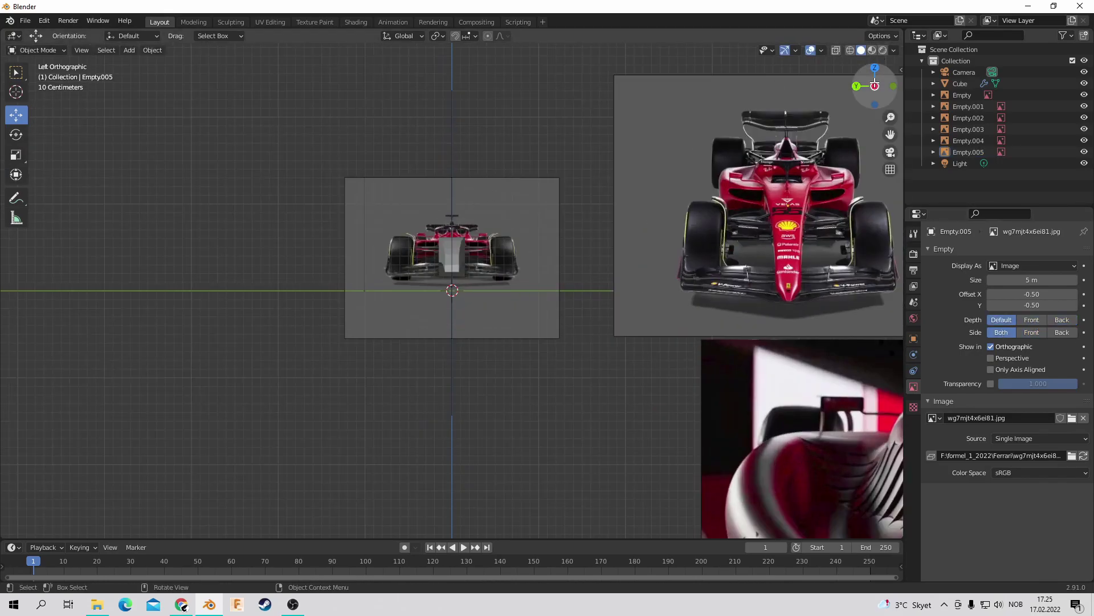
{"action": "left_click_drag", "start_coordinate": [874, 84], "coordinate": [538, 117]}
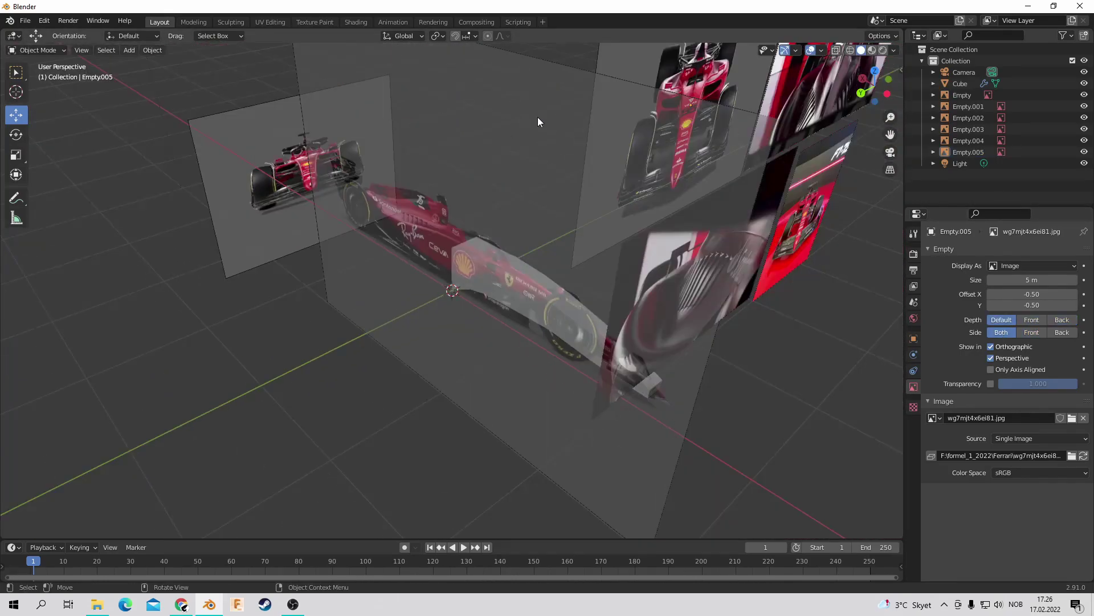
{"action": "middle_click_drag", "start_coordinate": [538, 118], "coordinate": [890, 135]}
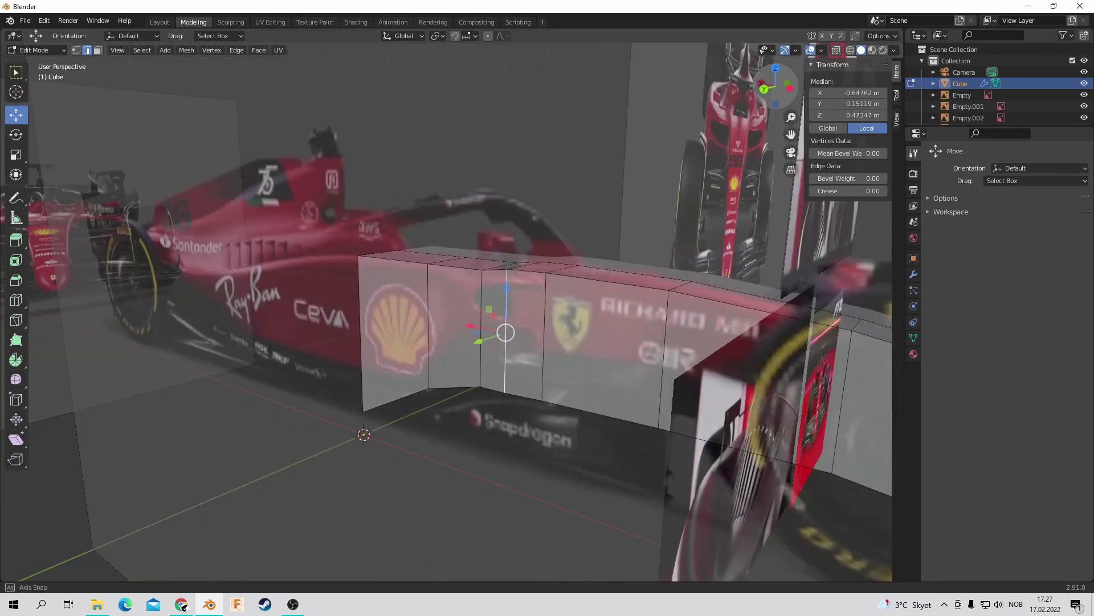
Step: Circle-select the sidepod vertices and extrude them outward from the body
{"action": "left_click", "coordinate": [669, 381]}
{"action": "left_click", "coordinate": [651, 402]}
{"action": "middle_click_drag", "start_coordinate": [651, 401], "coordinate": [113, 57]}
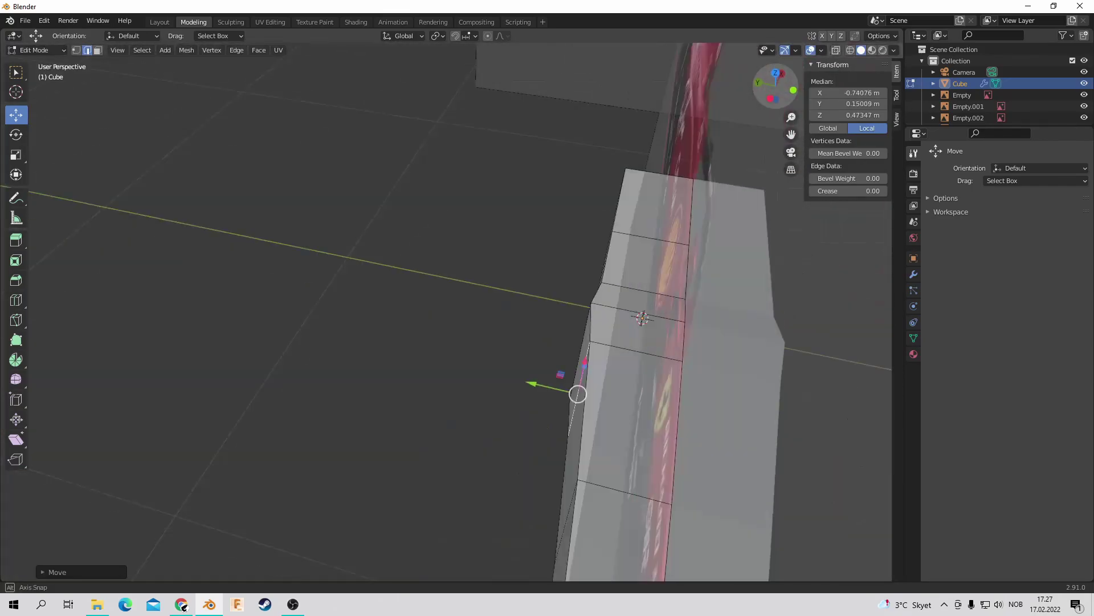
{"action": "key", "text": "ctrl+KP_1"}
{"action": "key", "text": "c"}
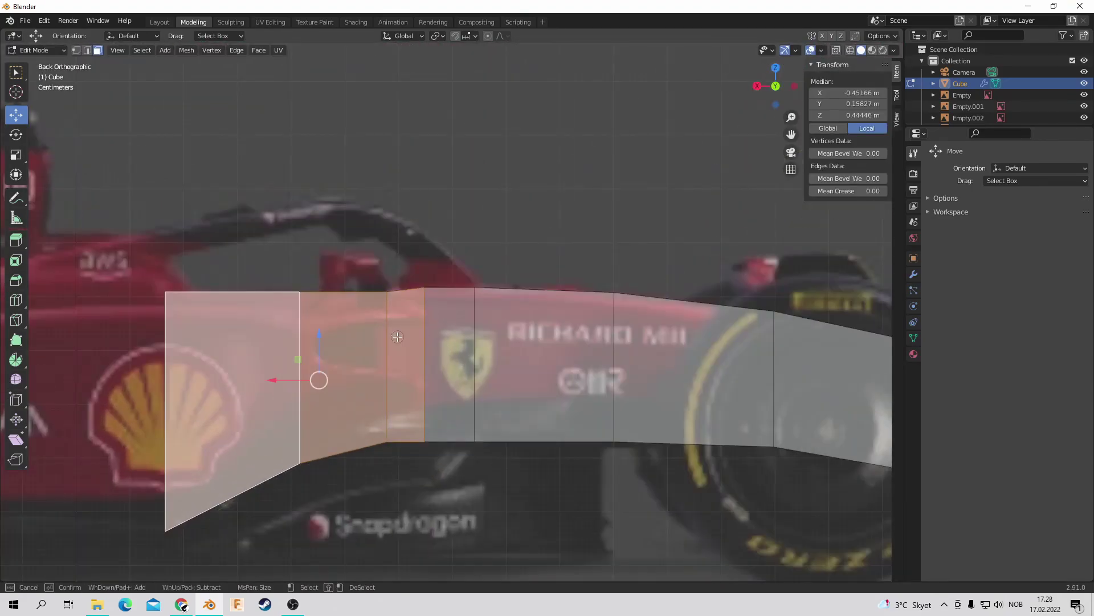
{"action": "middle_click_drag", "start_coordinate": [408, 227], "coordinate": [708, 147]}
{"action": "key", "text": "shift+space"}
{"action": "key", "text": "e"}
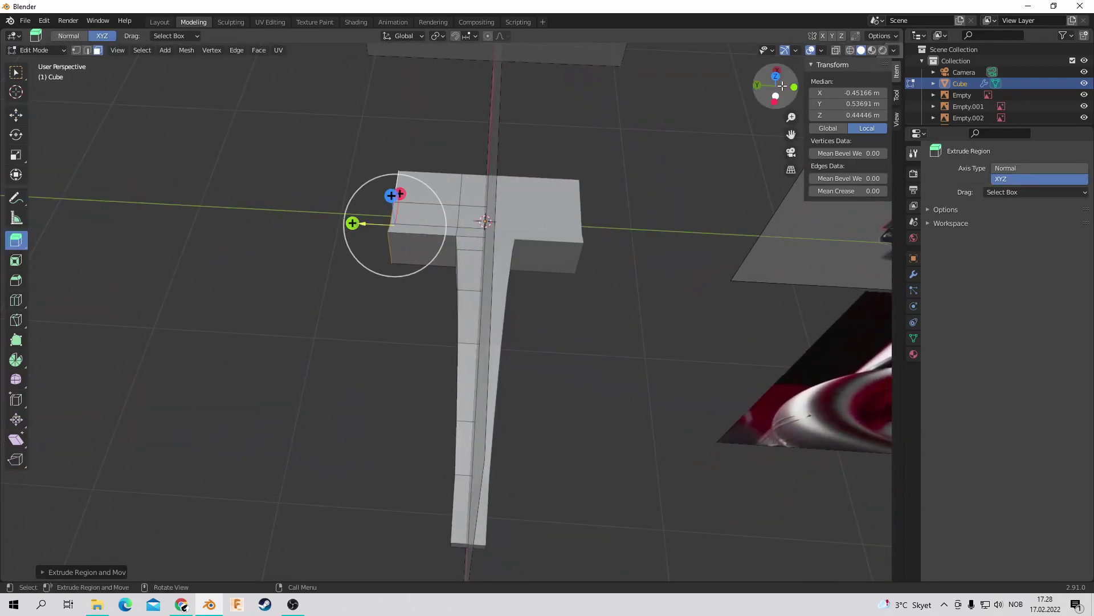
Step: Narrow the sidepod sideways in front view to match the front reference
{"action": "key", "text": "ctrl+KP_3"}
{"action": "key", "text": "shift+space"}
{"action": "key", "text": "g"}
{"action": "scroll", "coordinate": [418, 254], "scroll_direction": "down", "scroll_amount": 3}
{"action": "scroll", "coordinate": [418, 254], "scroll_direction": "up", "scroll_amount": 4}
{"action": "left_click_drag", "start_coordinate": [285, 286], "coordinate": [418, 254]}
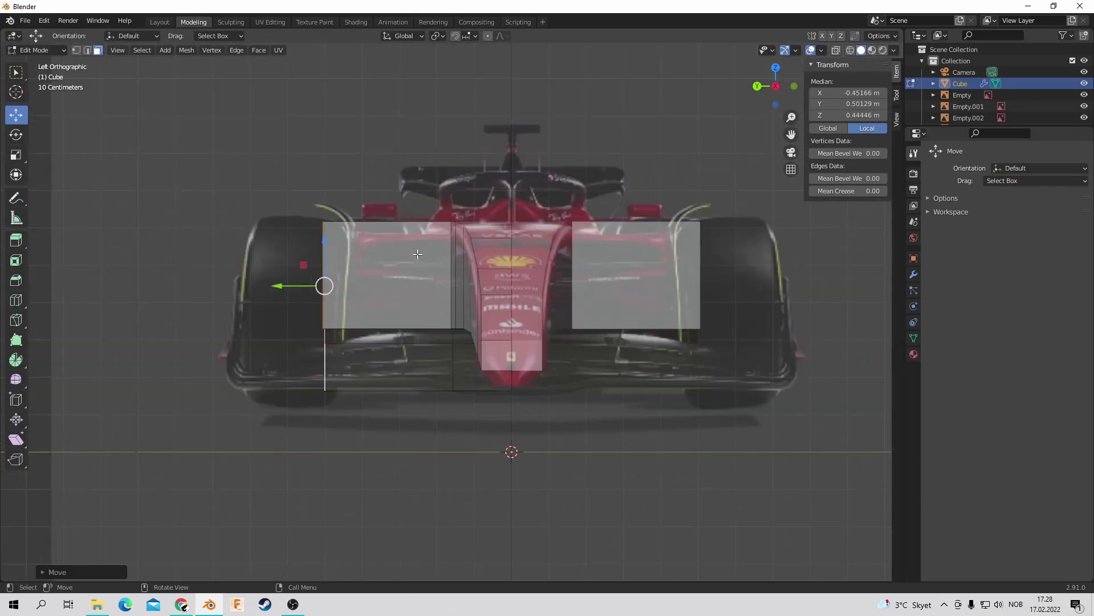
{"action": "key", "text": "KP_1"}
Step: Move the sidepod's top edge vertically along Z in side view
{"action": "key", "text": "alt+a"}
{"action": "middle_click_drag", "start_coordinate": [459, 161], "coordinate": [513, 239]}
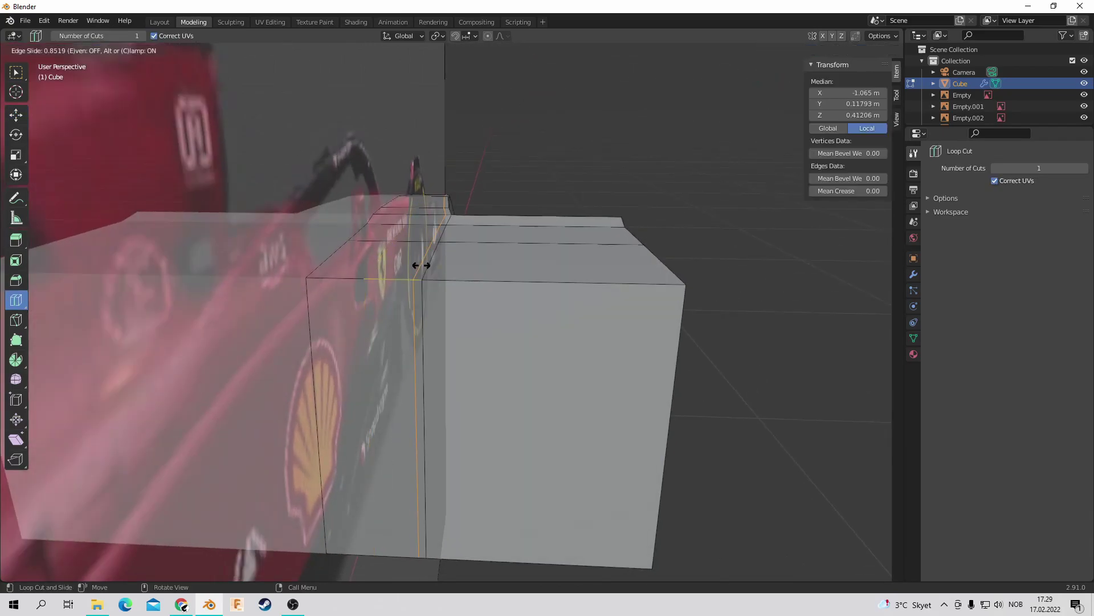
{"action": "key", "text": "ctrl+KP_1"}
{"action": "left_click", "coordinate": [342, 197]}
{"action": "key", "text": "g"}
{"action": "key", "text": "z"}
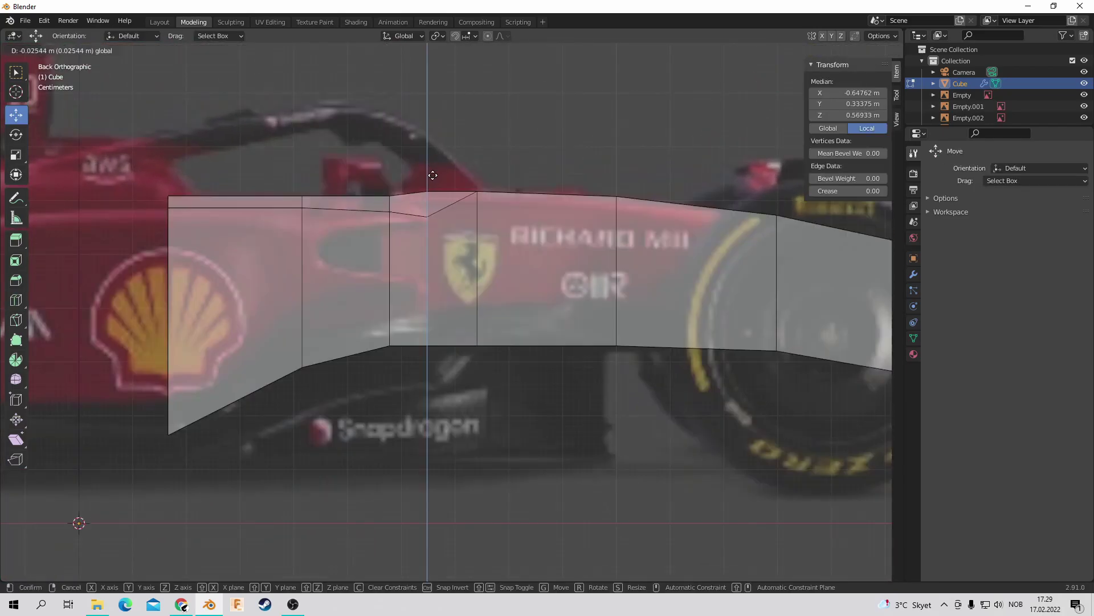
{"action": "left_click_drag", "start_coordinate": [776, 86], "coordinate": [774, 85]}
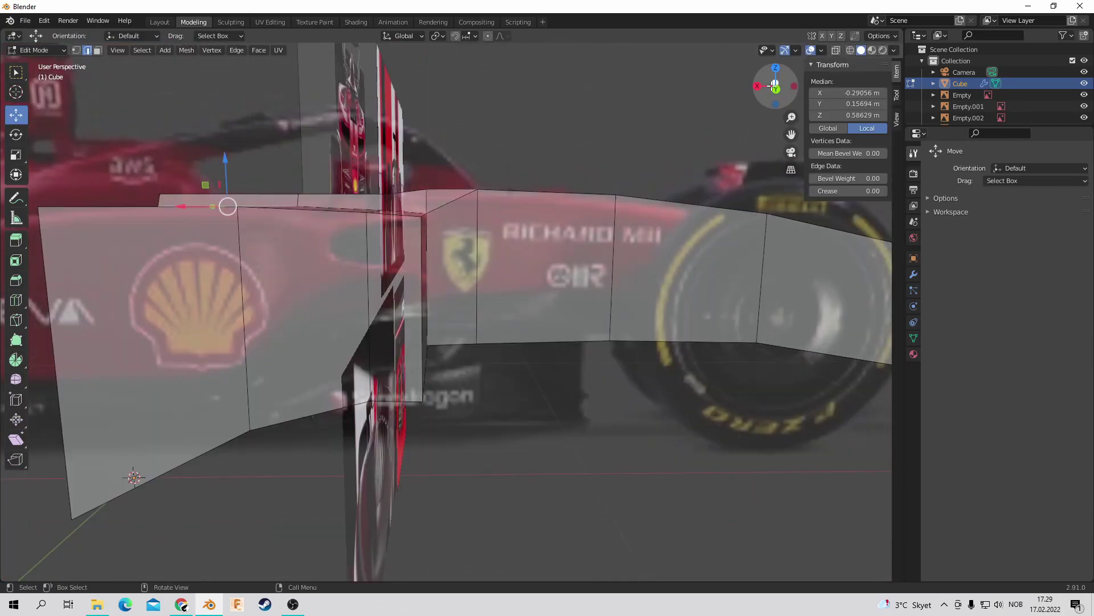
{"action": "left_click", "coordinate": [775, 87]}
Step: Try repositioning a sidepod vertex seen from above, then cancel the move
{"action": "left_click", "coordinate": [615, 60]}
{"action": "mouse_move", "coordinate": [614, 61]}
{"action": "middle_mouse_down"}
{"action": "mouse_move", "coordinate": [513, 143]}
{"action": "mouse_move", "coordinate": [547, 228]}
{"action": "middle_mouse_up"}
{"action": "left_click_drag", "start_coordinate": [775, 88], "coordinate": [758, 108]}
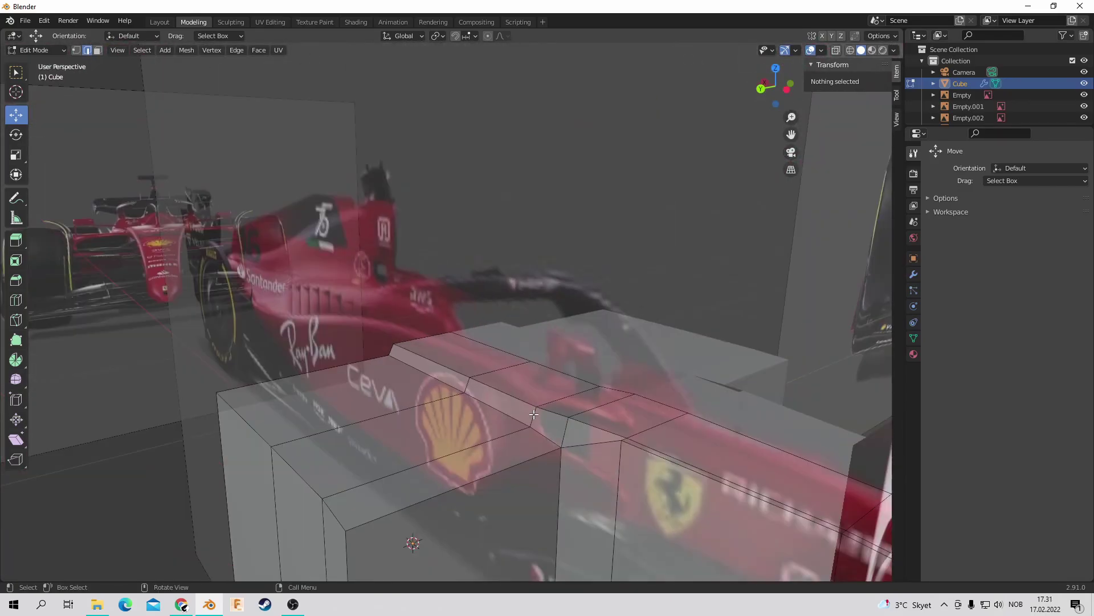
{"action": "left_click_drag", "start_coordinate": [758, 109], "coordinate": [764, 97], "text": "alt"}
{"action": "left_click", "coordinate": [375, 324]}
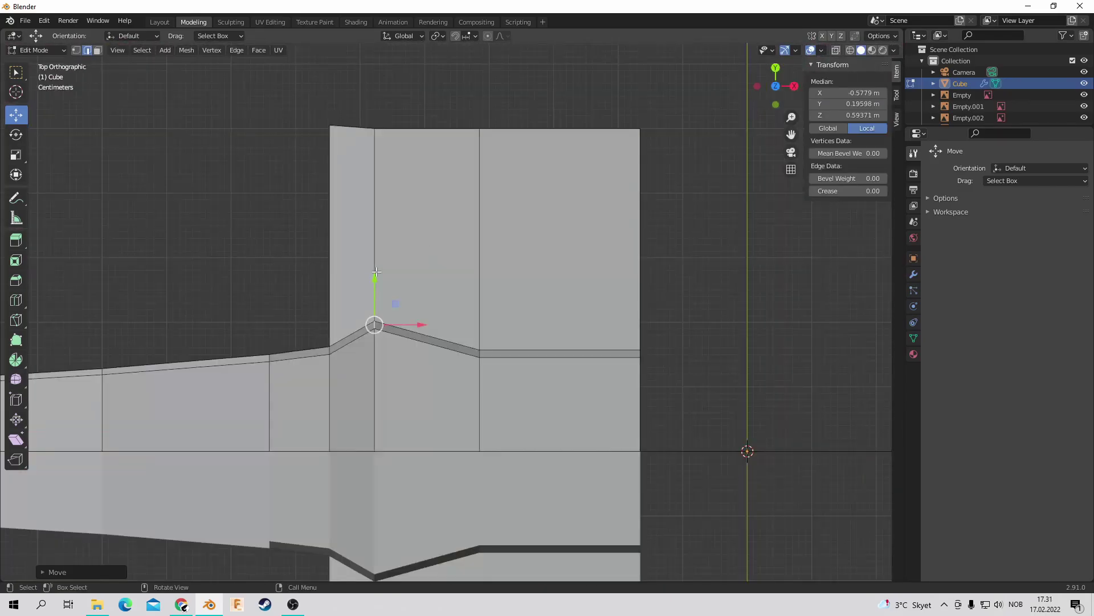
{"action": "right_click", "coordinate": [637, 241]}
{"action": "scroll", "coordinate": [641, 238], "scroll_direction": "down", "scroll_amount": 5}
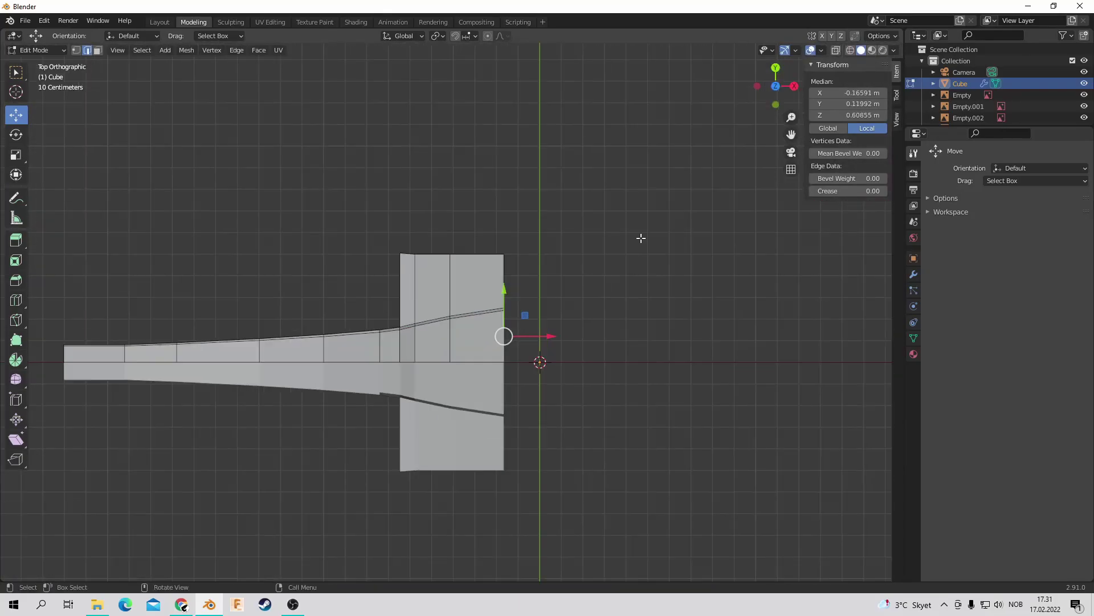
{"action": "left_click", "coordinate": [641, 238]}
Step: Undo the last change and switch to face select in front orthographic view
{"action": "left_click_drag", "start_coordinate": [775, 86], "coordinate": [773, 84]}
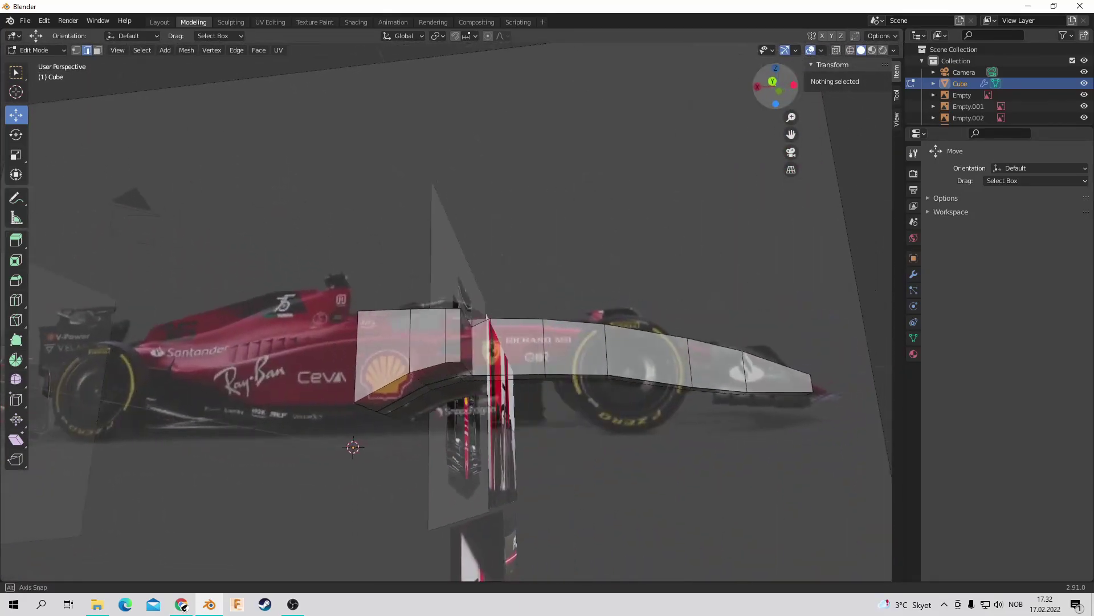
{"action": "key", "text": "ctrl+z"}
{"action": "middle_click_drag", "start_coordinate": [682, 197], "coordinate": [602, 168]}
{"action": "key", "text": "3"}
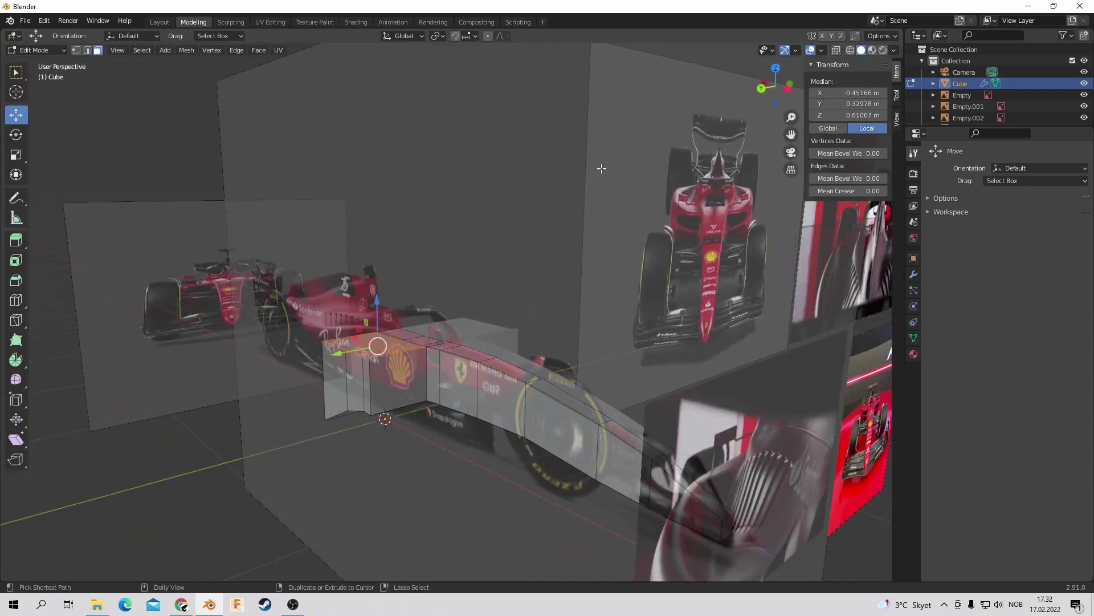
{"action": "key", "text": "ctrl+KP_3"}
Step: Add a new edge loop across the sidepods with the Loop Cut tool
{"action": "left_click", "coordinate": [16, 299]}
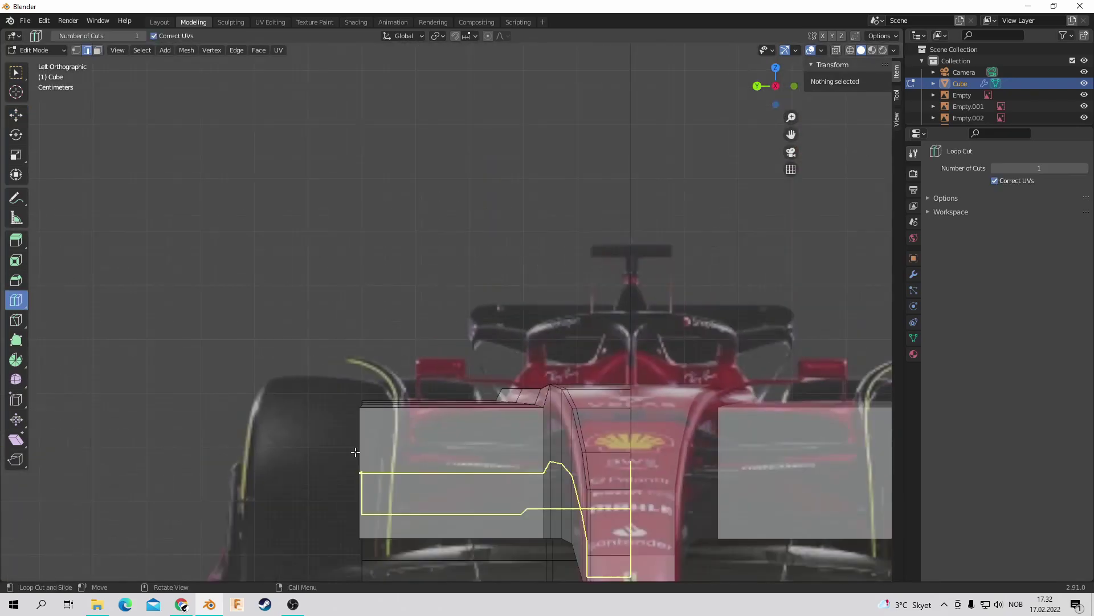
{"action": "middle_click_drag", "start_coordinate": [173, 139], "coordinate": [342, 285]}
{"action": "key", "text": "g"}
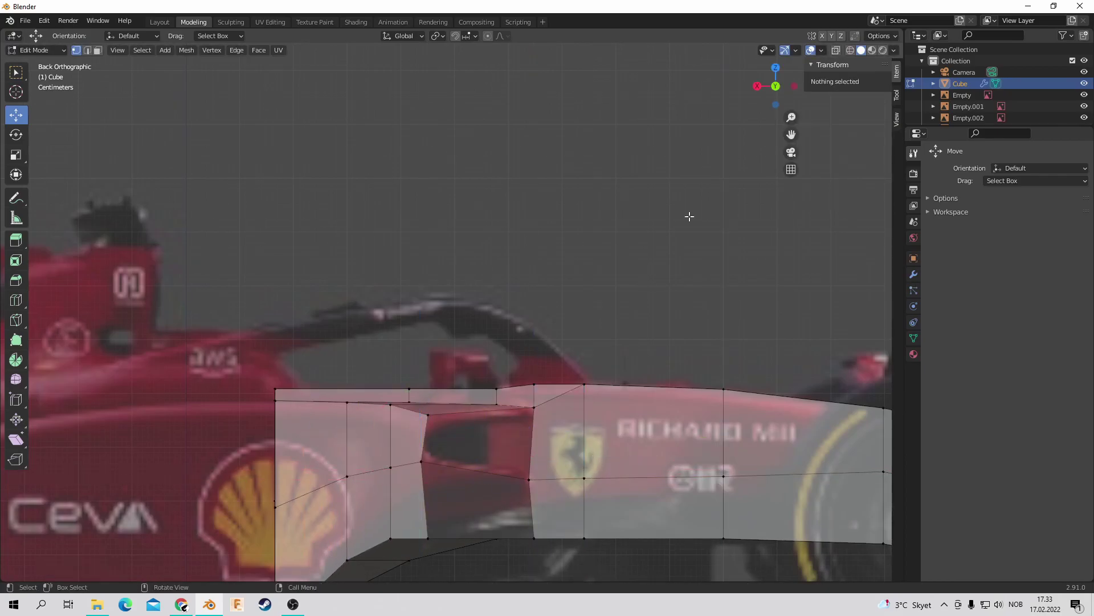
{"action": "middle_click_drag", "start_coordinate": [690, 216], "coordinate": [266, 138]}
{"action": "key", "text": "ctrl+KP_1"}
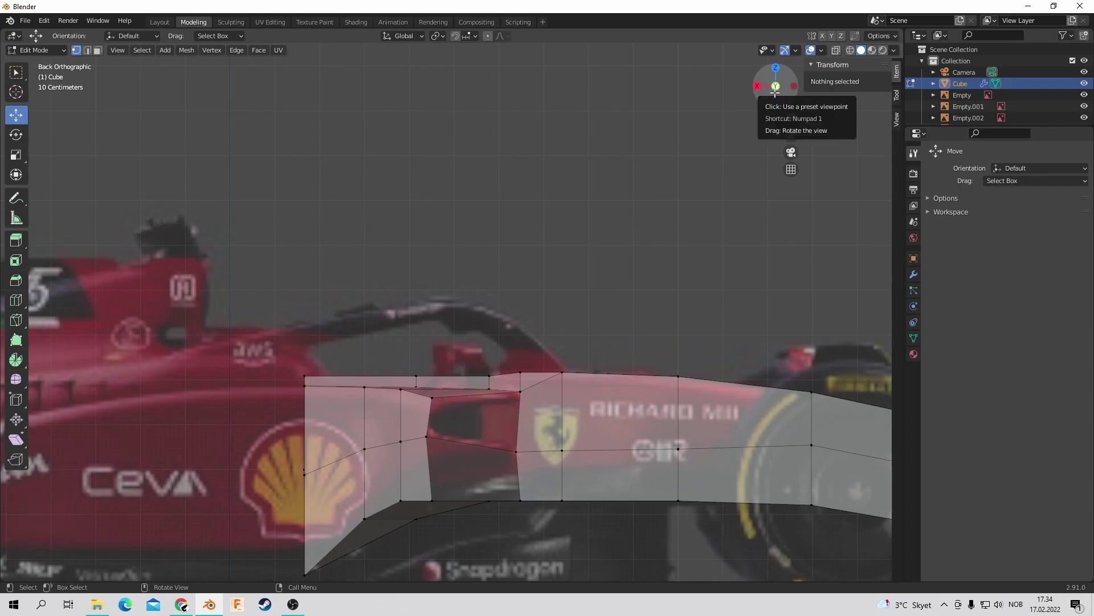
{"action": "left_click_drag", "start_coordinate": [776, 91], "coordinate": [650, 120]}
Step: Select a sidepod face, then switch to vertex select to pick inlet vertices
{"action": "key", "text": "3"}
{"action": "left_click", "coordinate": [423, 388]}
{"action": "right_click", "coordinate": [423, 389]}
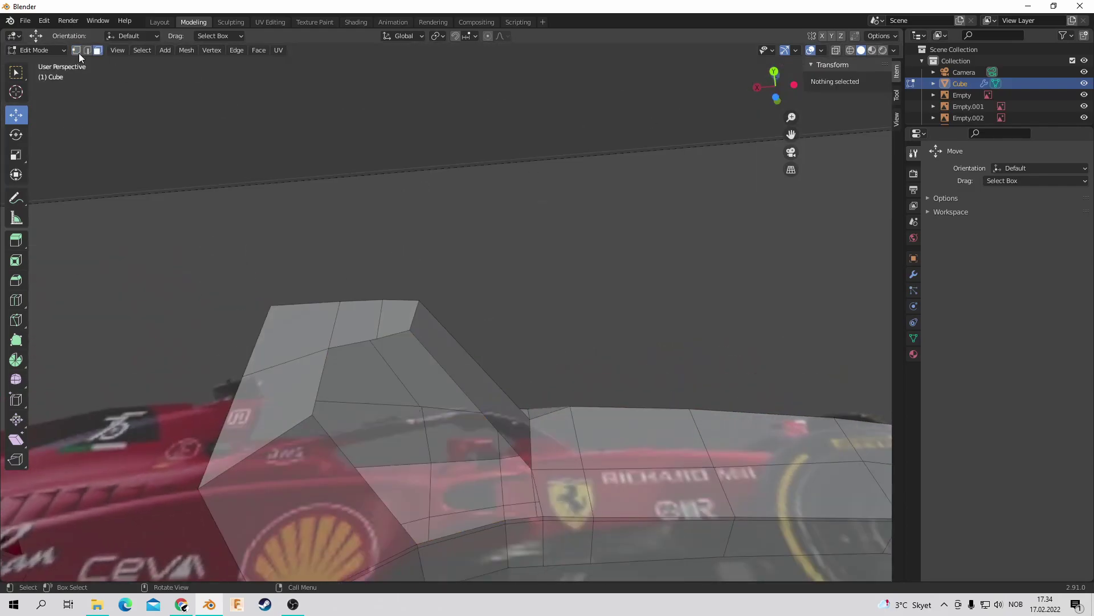
{"action": "left_click", "coordinate": [78, 51]}
{"action": "key", "text": "ctrl+KP_1"}
{"action": "middle_click_drag", "start_coordinate": [548, 475], "coordinate": [600, 401]}
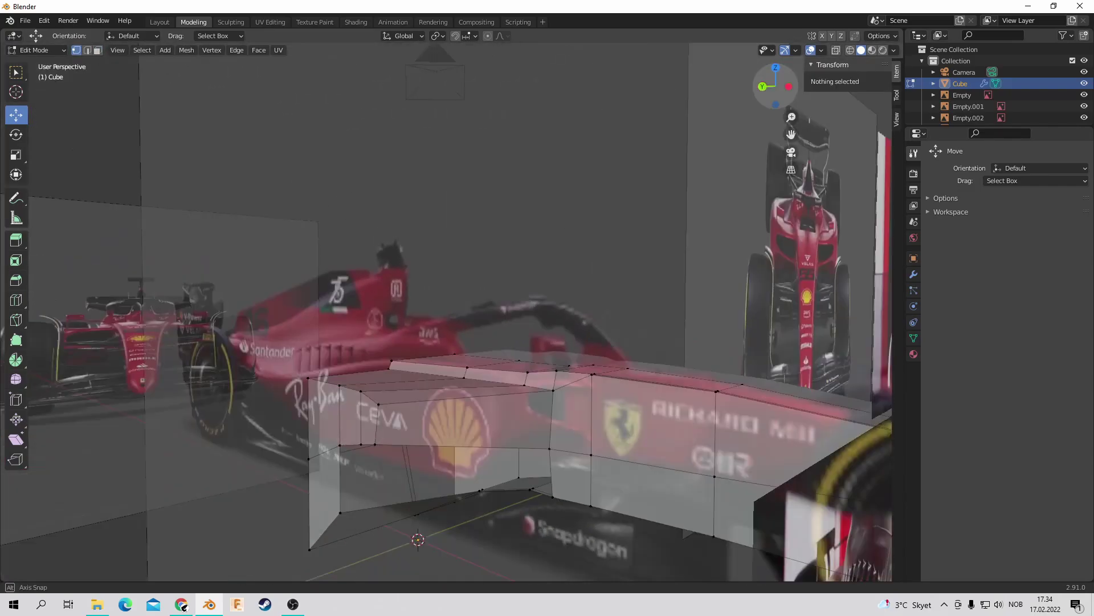
{"action": "key", "text": "c"}
{"action": "middle_click_drag", "start_coordinate": [664, 209], "coordinate": [382, 409]}
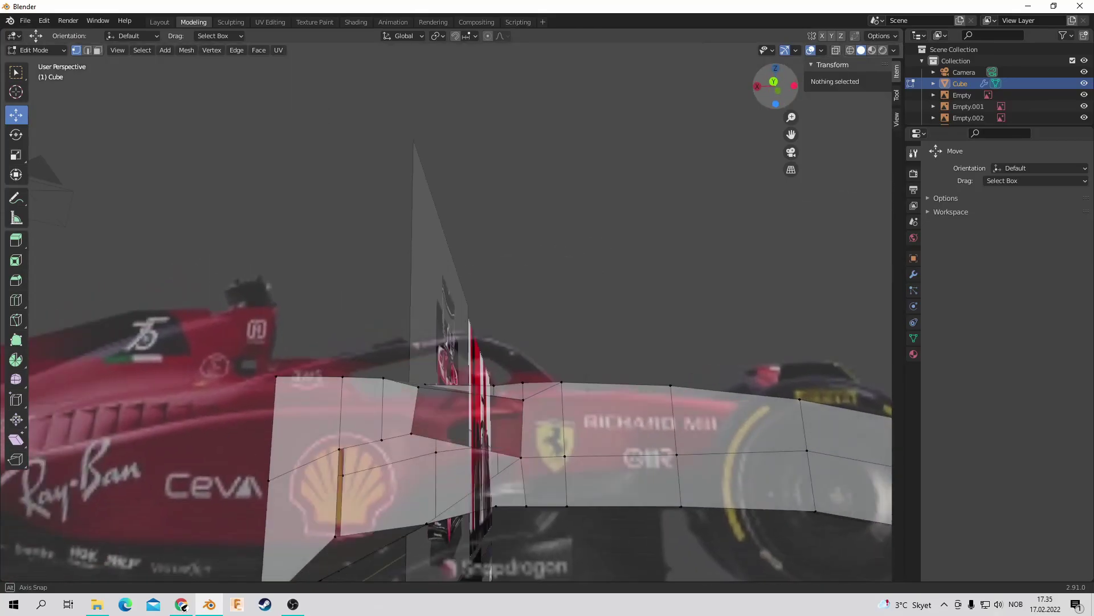
{"action": "left_click", "coordinate": [381, 409]}
{"action": "key", "text": "Escape"}
Step: Move the front sidepod vertex along Z to form the inlet recess
{"action": "left_click_drag", "start_coordinate": [774, 85], "coordinate": [758, 94]}
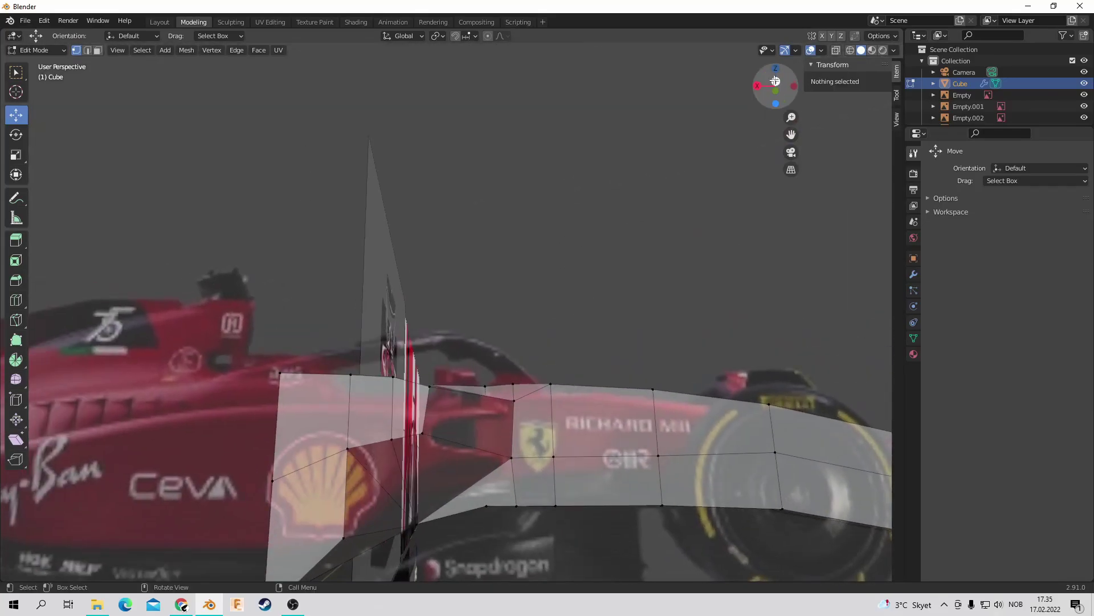
{"action": "key", "text": "ctrl+KP_1"}
{"action": "left_click", "coordinate": [421, 464]}
{"action": "key", "text": "g"}
{"action": "key", "text": "z"}
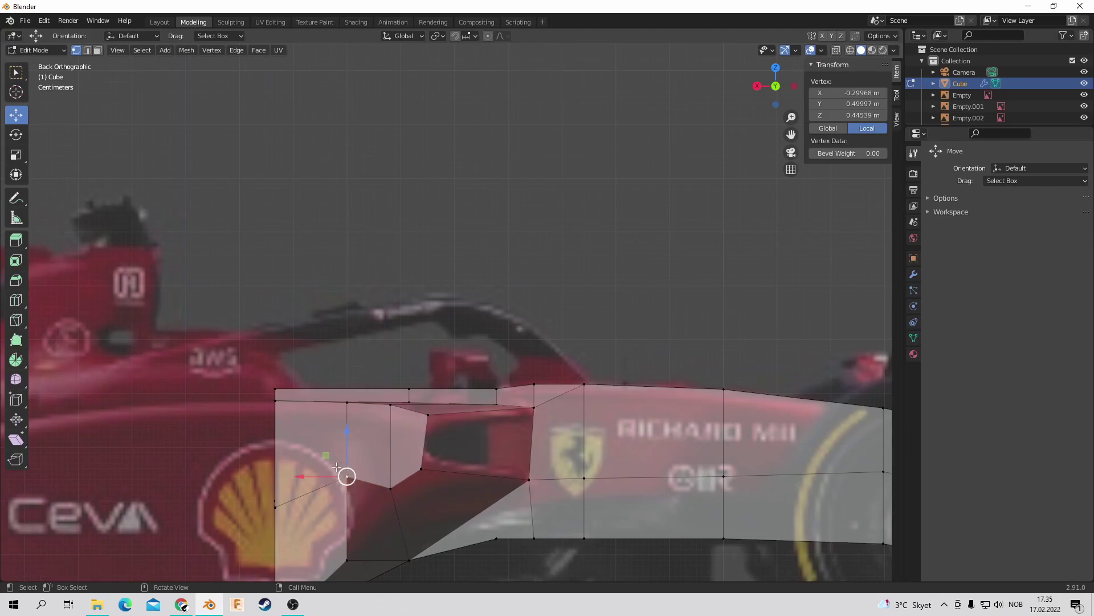
{"action": "scroll", "coordinate": [337, 466], "scroll_direction": "down", "scroll_amount": 3}
{"action": "key", "text": "alt+a"}
Step: Review the inlet in perspective and select the sidepod's rear face in face mode
{"action": "middle_click_drag", "start_coordinate": [399, 342], "coordinate": [456, 285]}
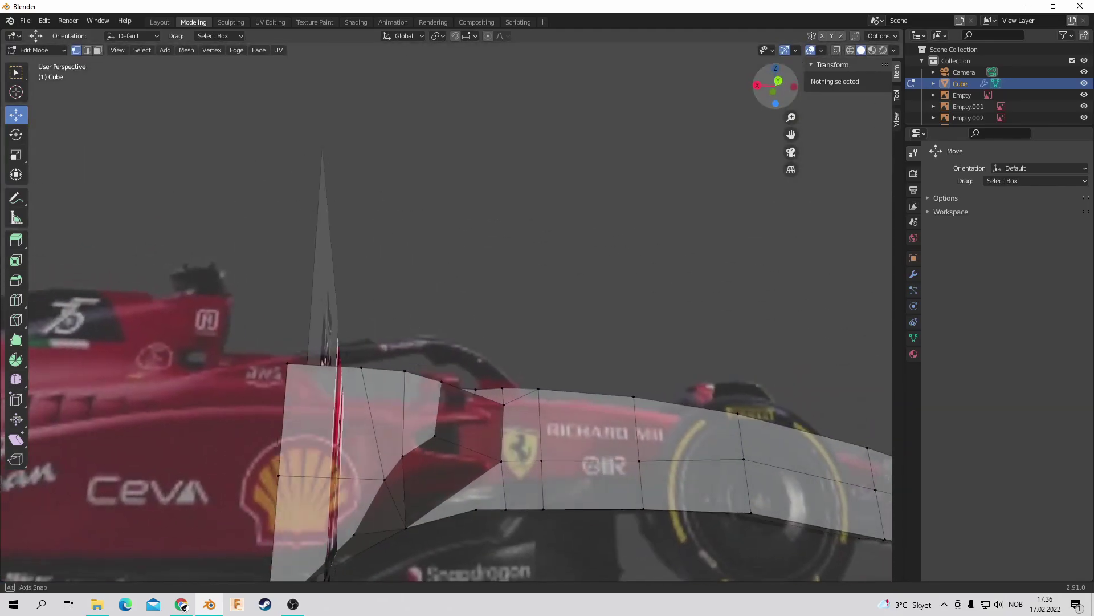
{"action": "left_click_drag", "start_coordinate": [772, 87], "coordinate": [183, 119]}
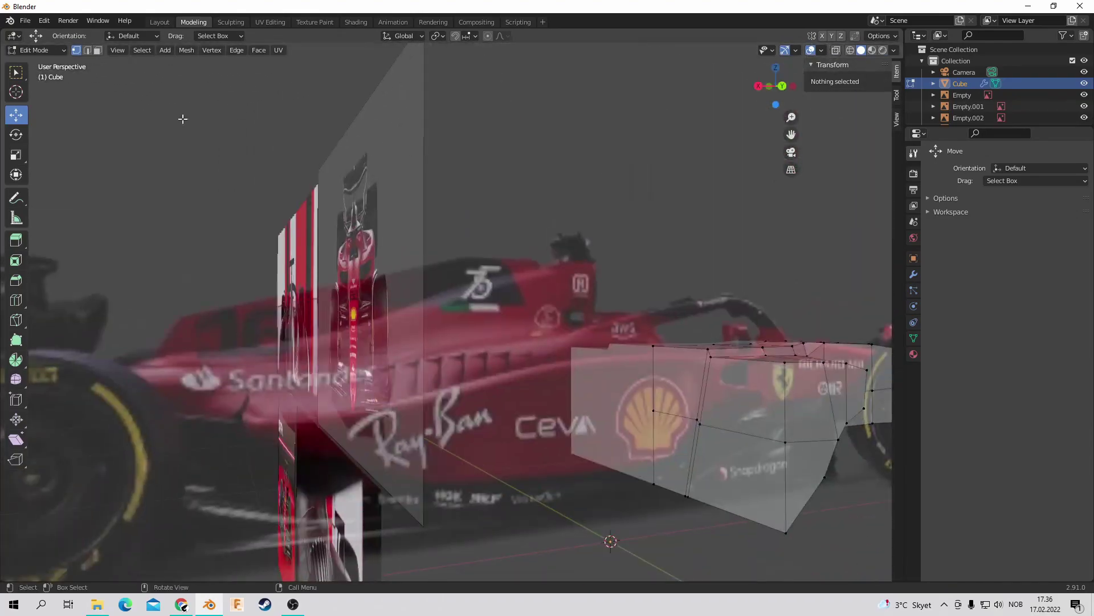
{"action": "key", "text": "3"}
{"action": "left_click", "coordinate": [735, 399]}
{"action": "left_click", "coordinate": [769, 87]}
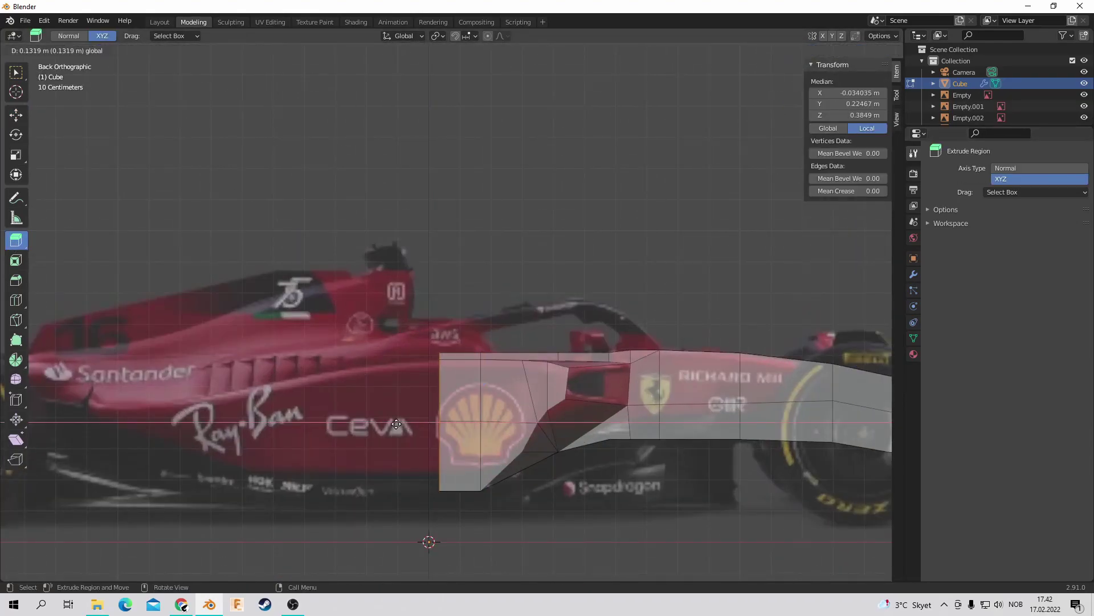
Step: Add an edge loop to the sidepod and select a lower sidepod face
{"action": "scroll", "coordinate": [162, 414], "scroll_direction": "down", "scroll_amount": 2}
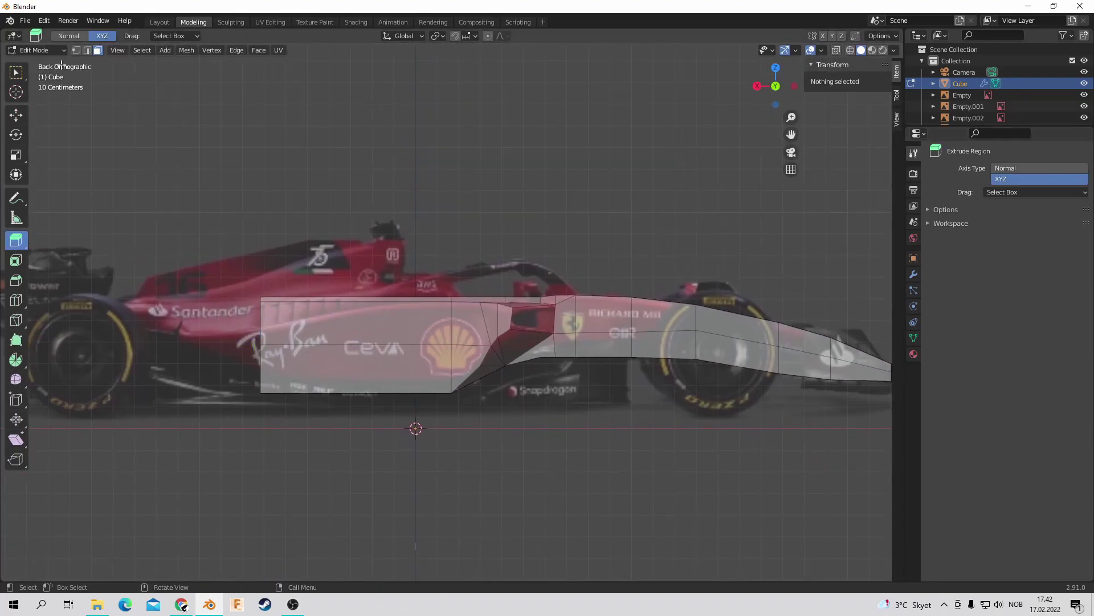
{"action": "left_click", "coordinate": [16, 299]}
{"action": "left_click_drag", "start_coordinate": [319, 342], "coordinate": [334, 335]}
{"action": "scroll", "coordinate": [437, 121], "scroll_direction": "up", "scroll_amount": 3}
{"action": "left_click", "coordinate": [354, 215]}
{"action": "key", "text": "3"}
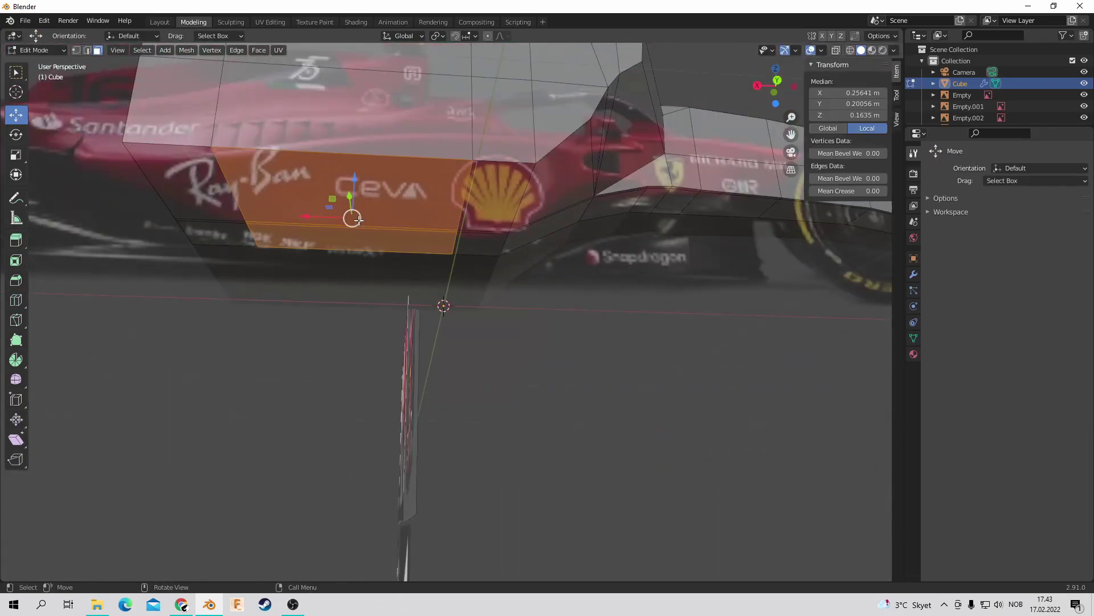
{"action": "scroll", "coordinate": [672, 169], "scroll_direction": "down", "scroll_amount": 3}
{"action": "scroll", "coordinate": [620, 290], "scroll_direction": "up", "scroll_amount": 4}
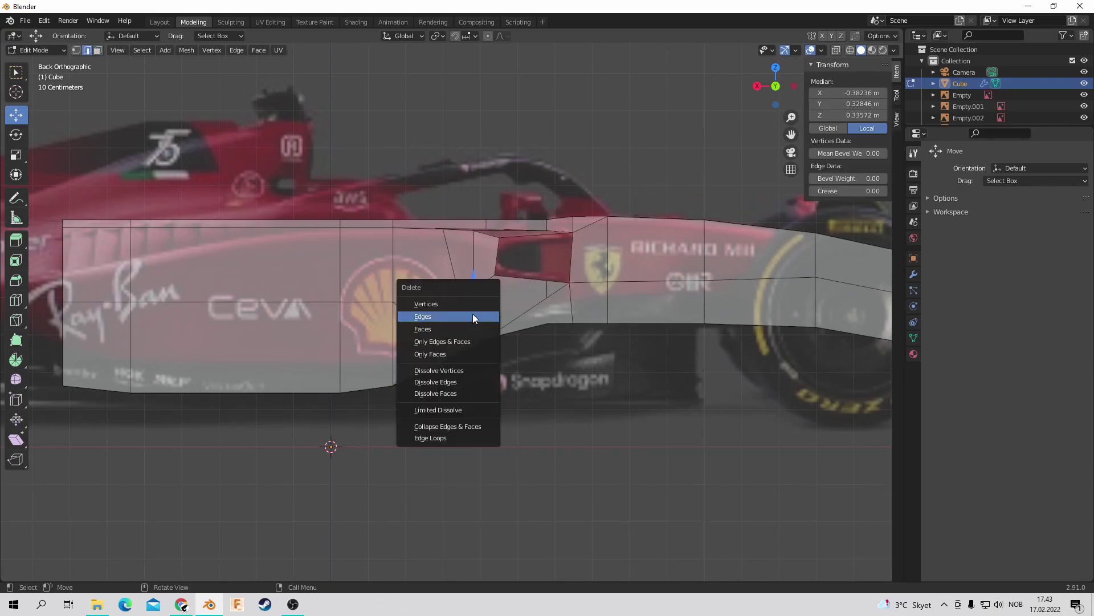
Step: Delete the unwanted edges and circle-select the vertices along the sidepod edge
{"action": "left_click", "coordinate": [473, 314]}
{"action": "middle_click_drag", "start_coordinate": [473, 313], "coordinate": [778, 83]}
{"action": "mouse_move", "coordinate": [636, 119]}
{"action": "middle_mouse_down"}
{"action": "mouse_move", "coordinate": [758, 91]}
{"action": "mouse_move", "coordinate": [354, 344]}
{"action": "middle_mouse_up"}
{"action": "left_click", "coordinate": [775, 81]}
{"action": "key", "text": "c"}
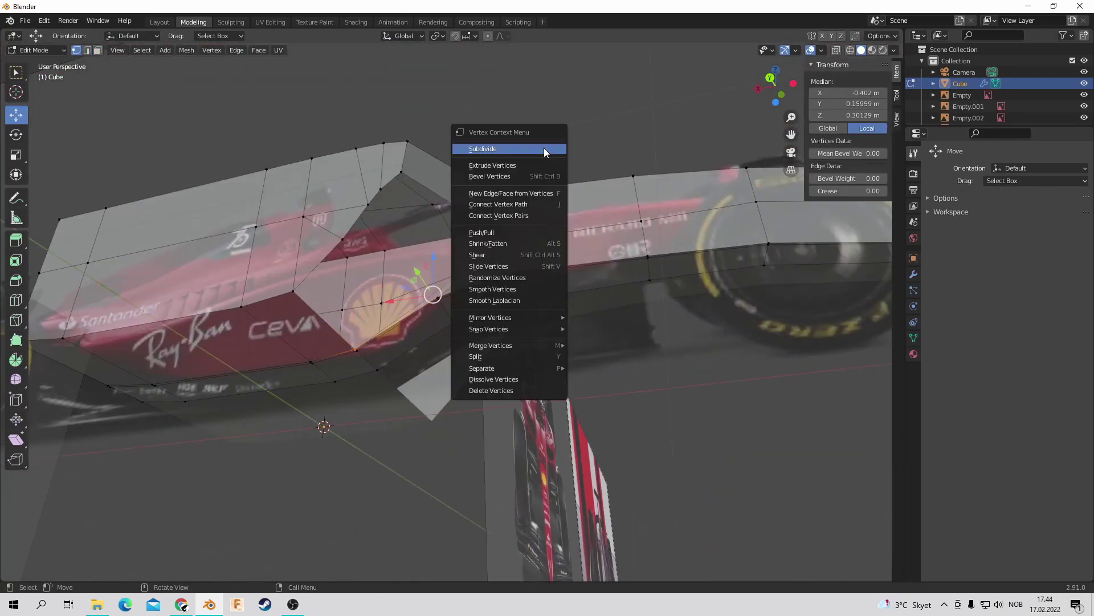
{"action": "key", "text": "KP_Decimal"}
{"action": "key", "text": "ctrl+KP_1"}
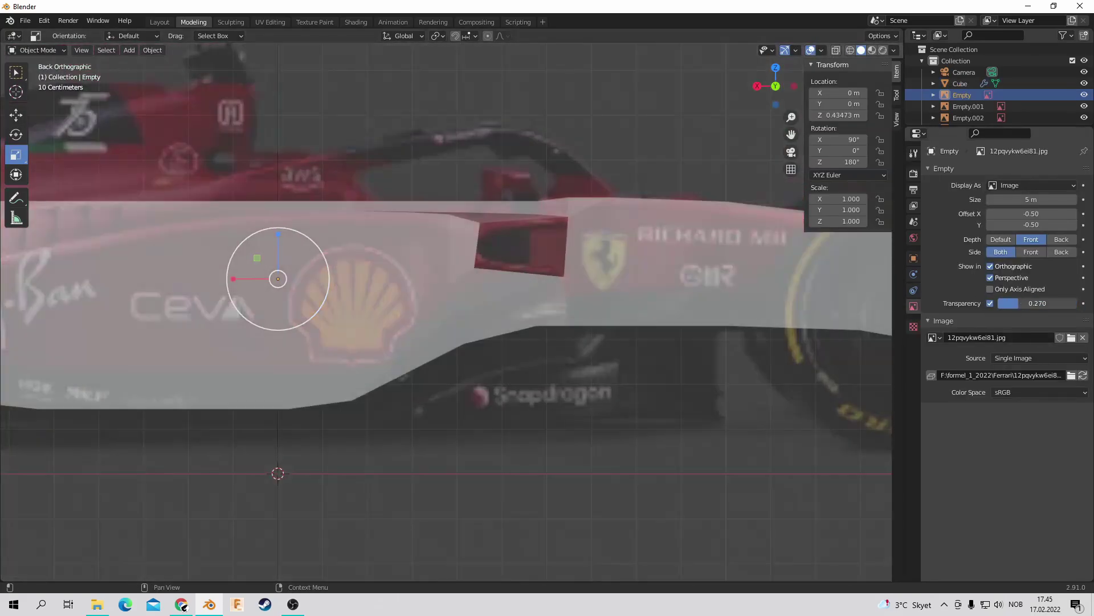
Step: Re-enter Edit Mode on the body and tweak sidepod vertices against the side reference
{"action": "left_click", "coordinate": [624, 266]}
{"action": "left_click", "coordinate": [39, 50]}
{"action": "left_click", "coordinate": [40, 76]}
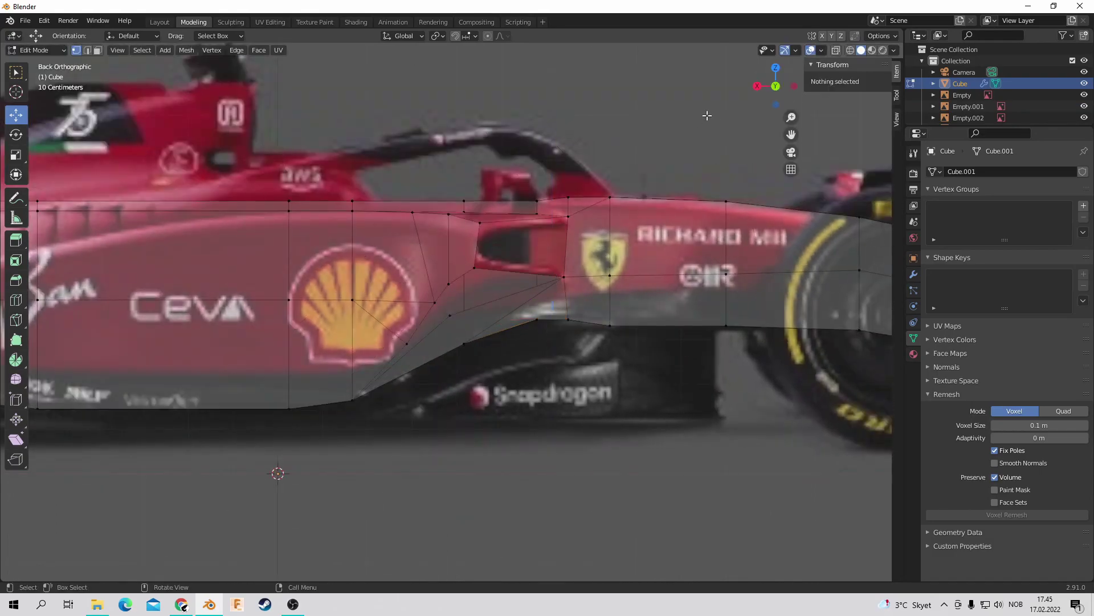
{"action": "left_click", "coordinate": [464, 344]}
{"action": "middle_click_drag", "start_coordinate": [453, 323], "coordinate": [433, 353]}
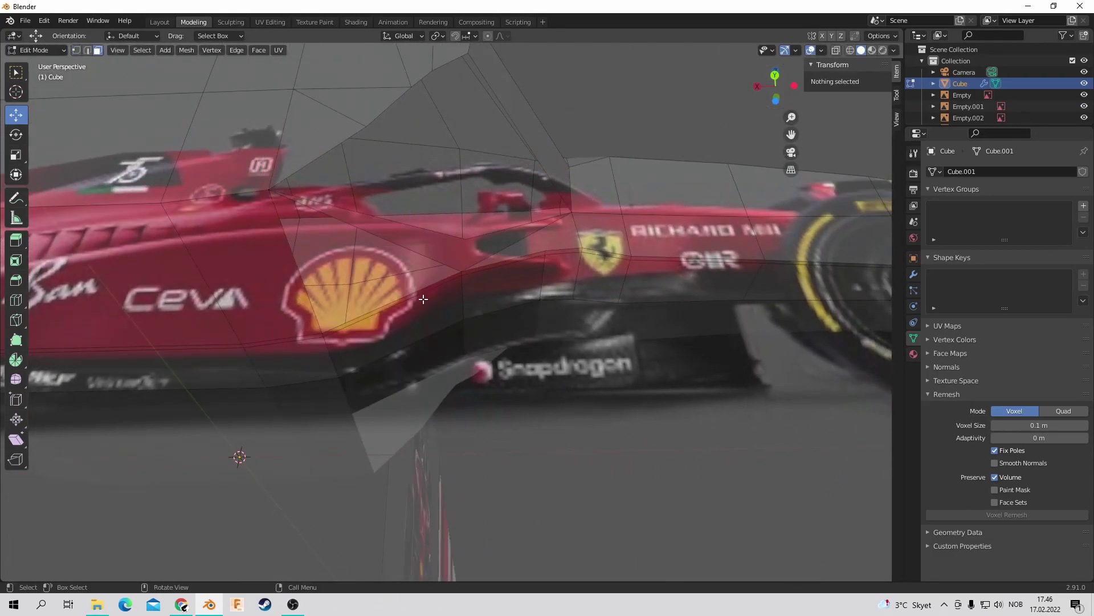
{"action": "middle_click_drag", "start_coordinate": [442, 214], "coordinate": [483, 288]}
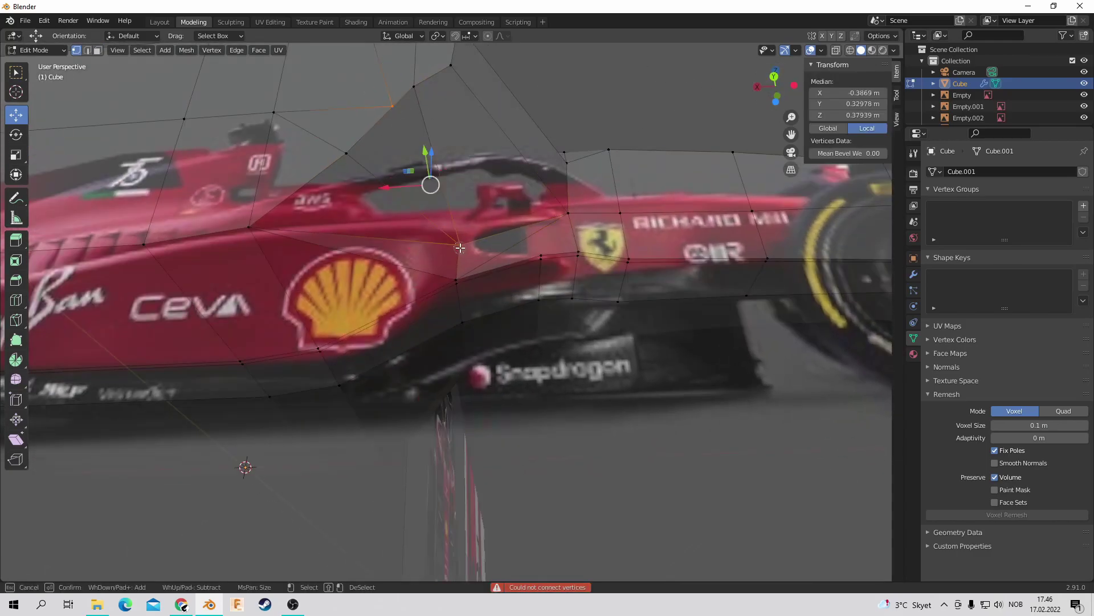
{"action": "key", "text": "Escape"}
{"action": "key", "text": "ctrl+KP_1"}
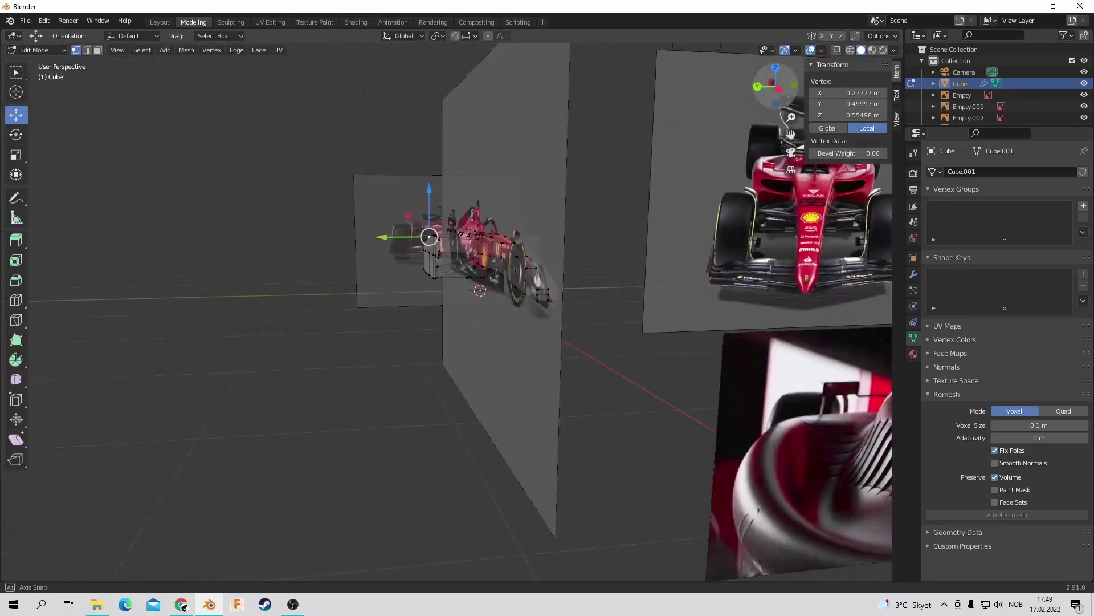
Step: Add another car photo as a reference image and scale it up about 1.8 times
{"action": "left_click", "coordinate": [773, 93]}
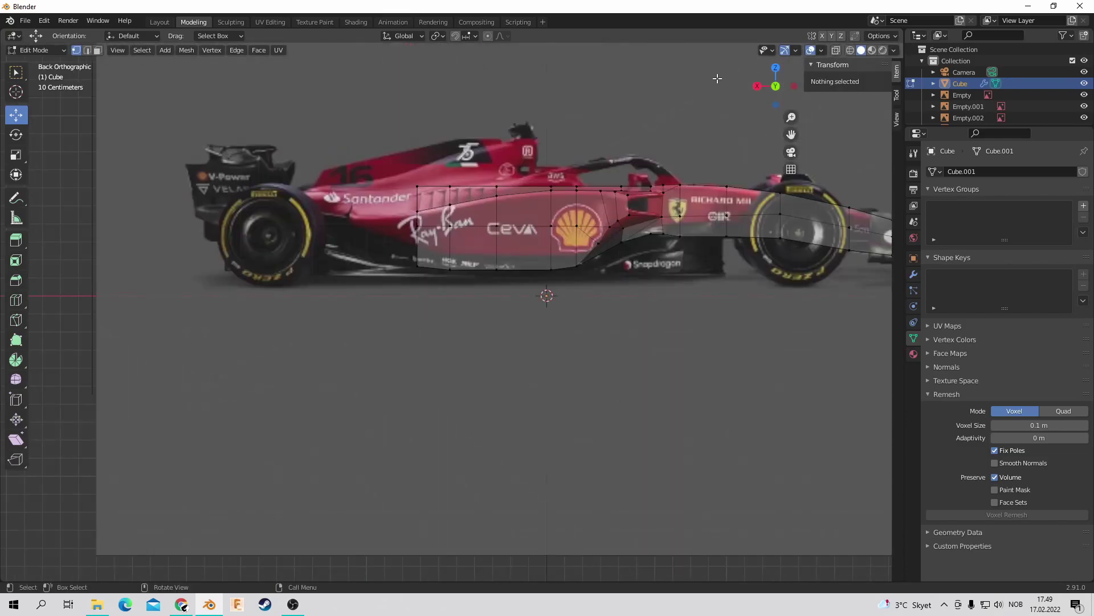
{"action": "middle_click_drag", "start_coordinate": [717, 78], "coordinate": [656, 114]}
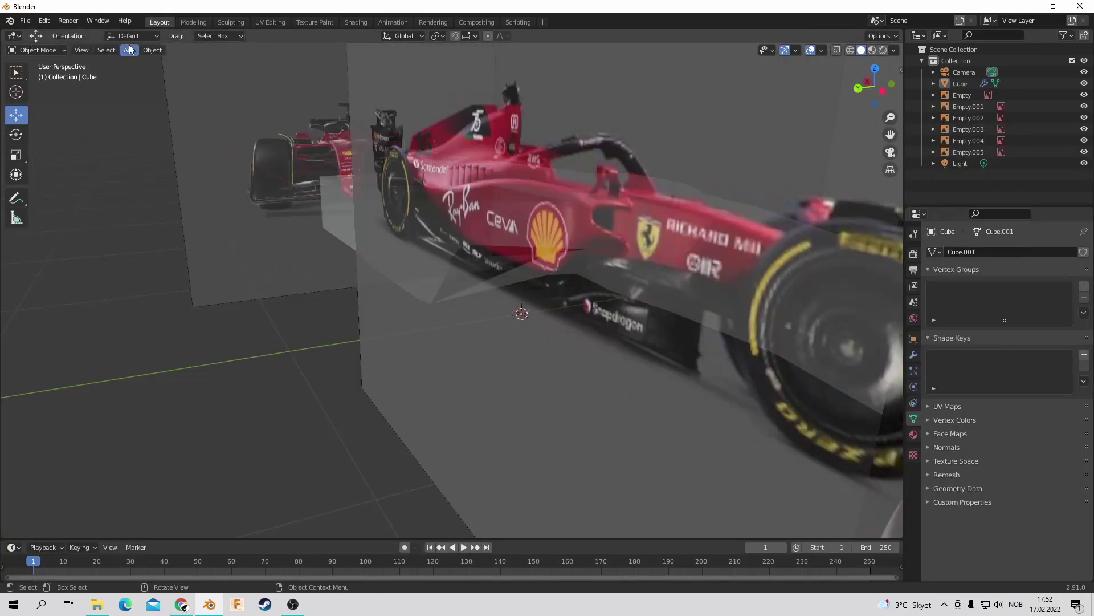
{"action": "left_click", "coordinate": [131, 49]}
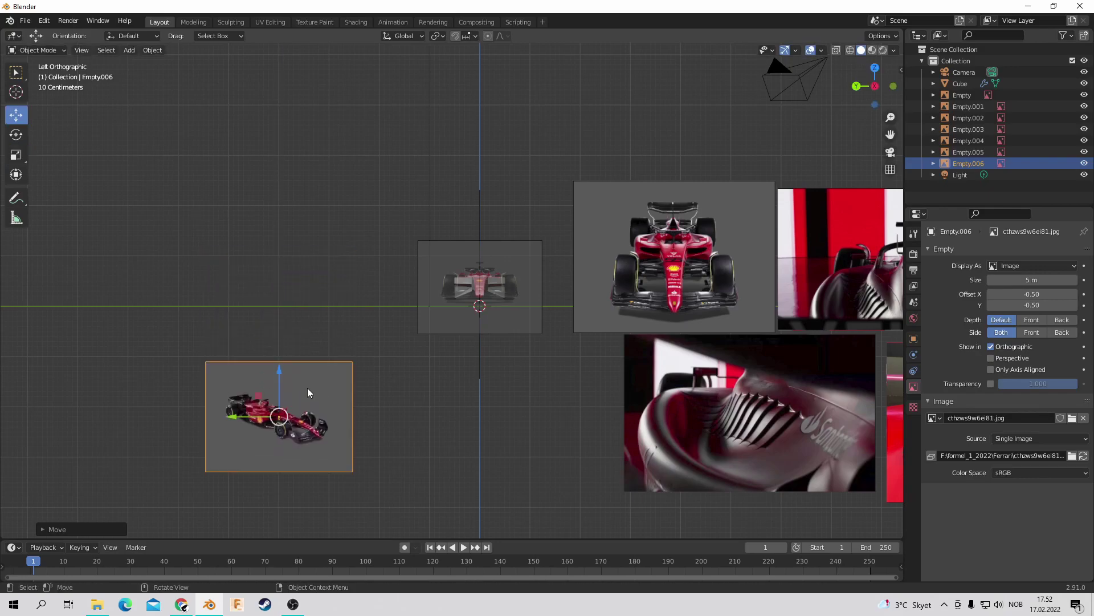
{"action": "left_click_drag", "start_coordinate": [688, 383], "coordinate": [711, 339]}
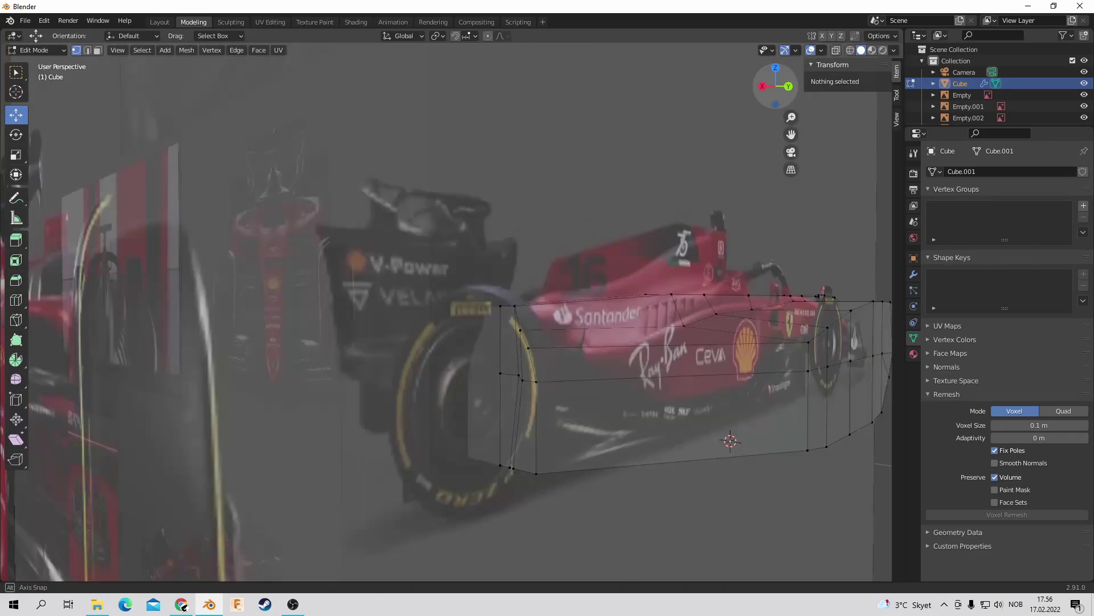
Step: In side view, drag the rear-end body vertices to match the side reference outline
{"action": "left_click_drag", "start_coordinate": [771, 74], "coordinate": [789, 171]}
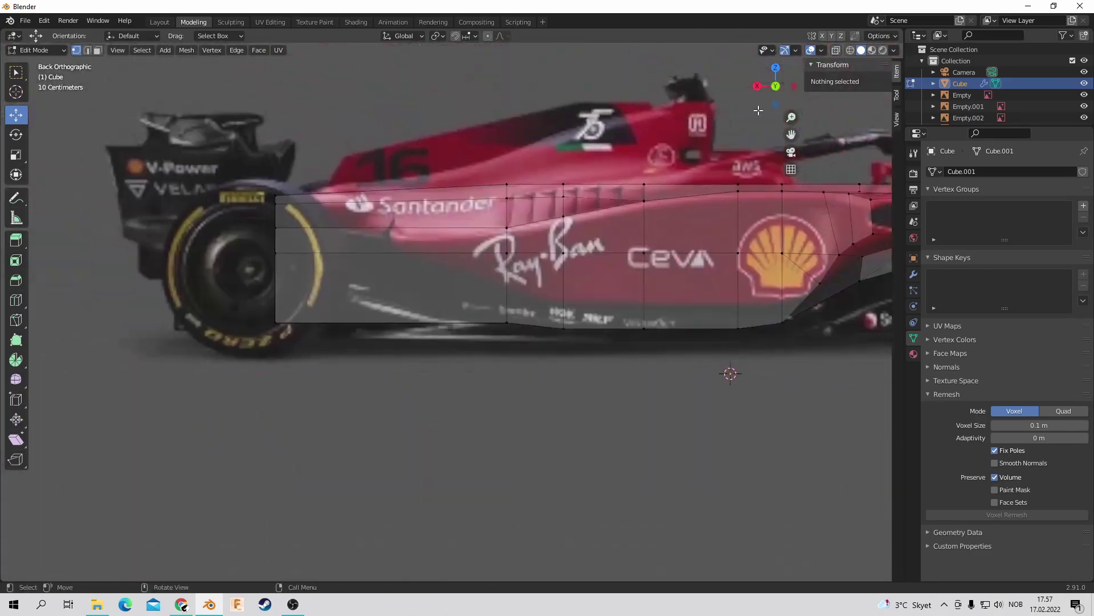
{"action": "left_click_drag", "start_coordinate": [775, 80], "coordinate": [776, 76]}
{"action": "scroll", "coordinate": [404, 164], "scroll_direction": "up", "scroll_amount": 5}
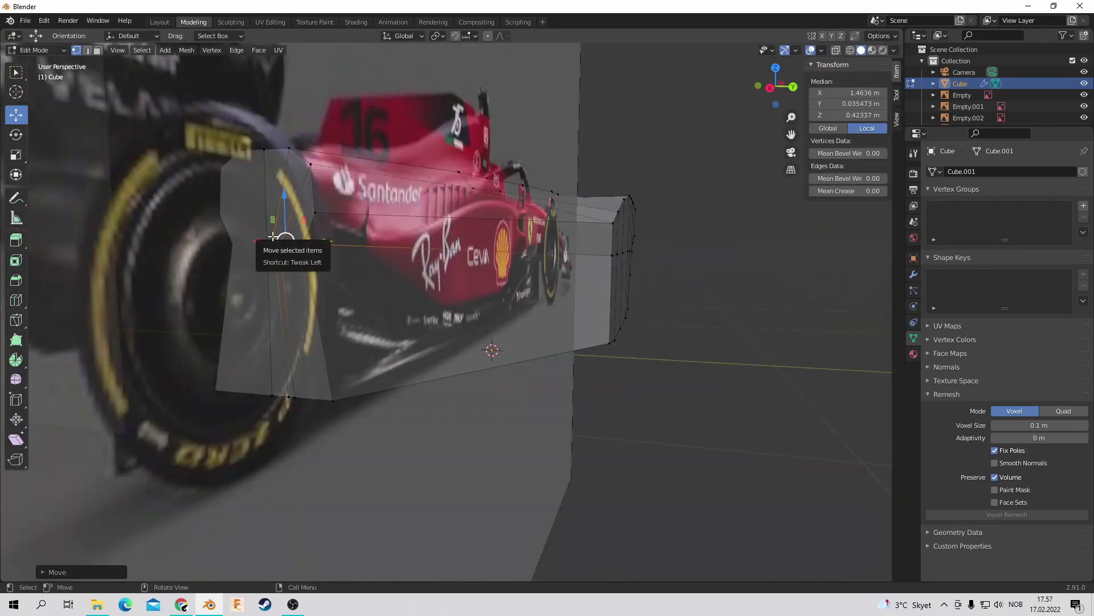
{"action": "key", "text": "ctrl+KP_1"}
{"action": "key", "text": "g"}
{"action": "scroll", "coordinate": [247, 230], "scroll_direction": "up", "scroll_amount": 3}
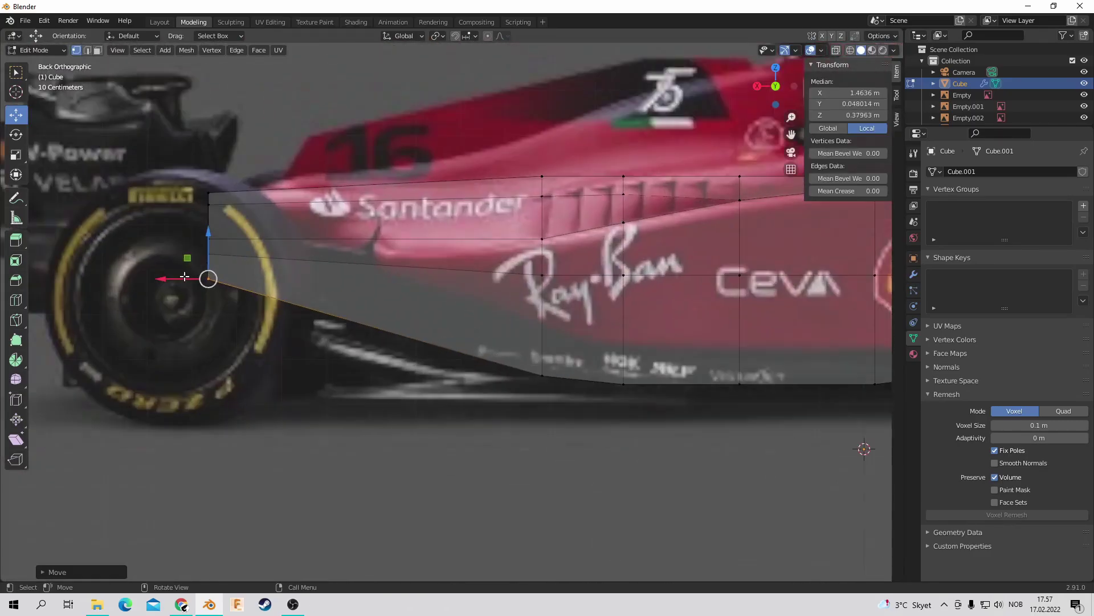
{"action": "middle_click_drag", "start_coordinate": [246, 231], "coordinate": [399, 285]}
{"action": "scroll", "coordinate": [399, 285], "scroll_direction": "up", "scroll_amount": 4}
{"action": "key", "text": "g"}
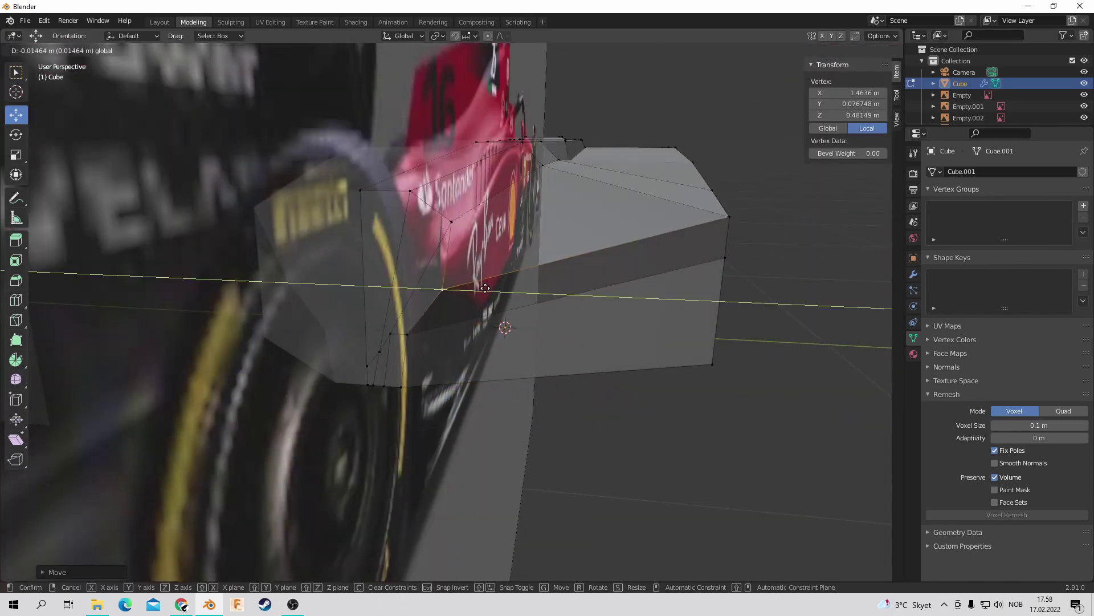
{"action": "left_click", "coordinate": [485, 288]}
Step: Select and move the lower rear vertices of the body into place
{"action": "middle_click_drag", "start_coordinate": [485, 287], "coordinate": [375, 251]}
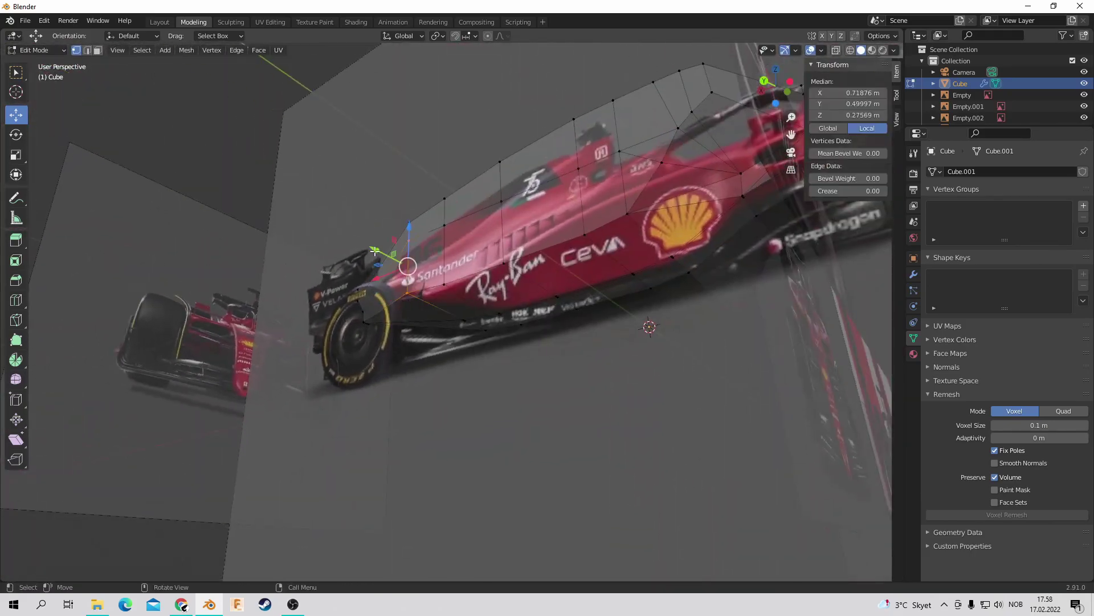
{"action": "middle_click_drag", "start_coordinate": [660, 173], "coordinate": [573, 272]}
{"action": "left_click", "coordinate": [573, 271]}
{"action": "left_click_drag", "start_coordinate": [765, 95], "coordinate": [769, 97]}
{"action": "left_click", "coordinate": [775, 87]}
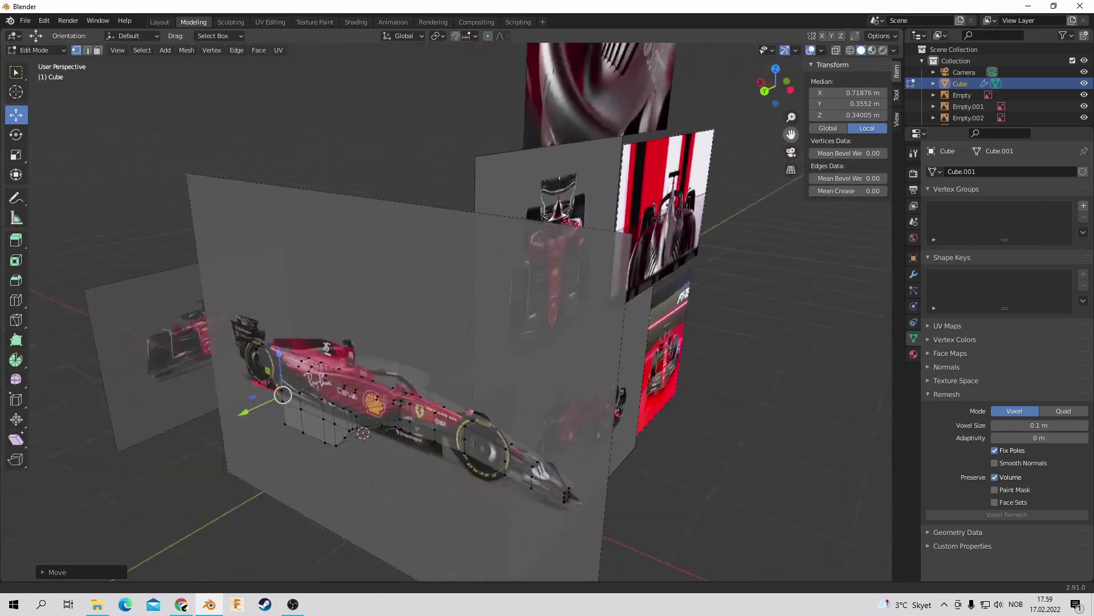
{"action": "middle_click_drag", "start_coordinate": [479, 227], "coordinate": [878, 216]}
{"action": "left_click_drag", "start_coordinate": [878, 216], "coordinate": [883, 212]}
{"action": "scroll", "coordinate": [883, 212], "scroll_direction": "down", "scroll_amount": 5}
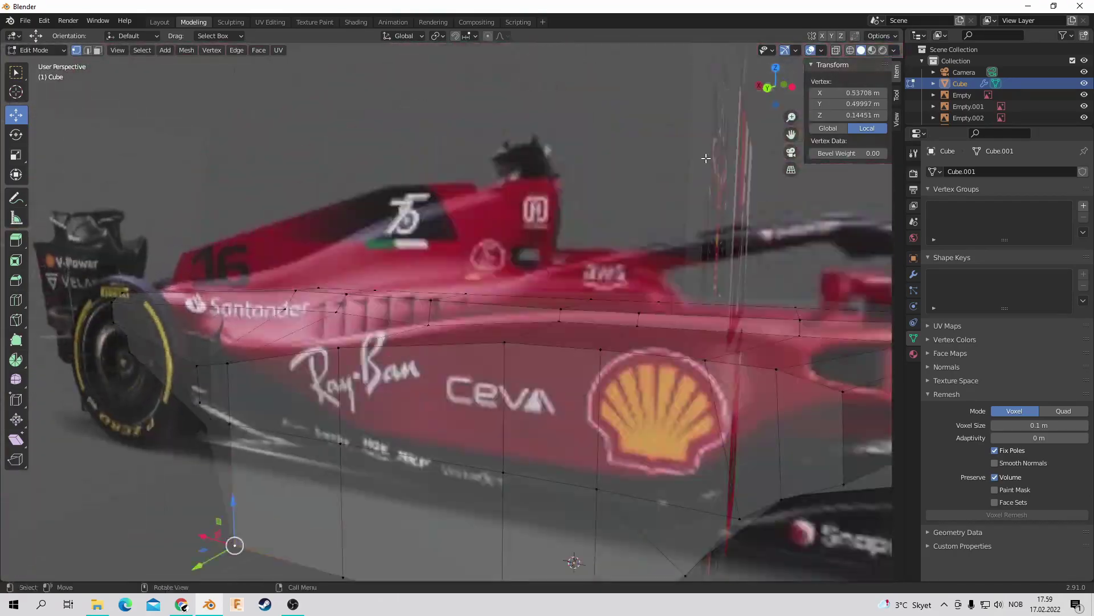
{"action": "middle_click_drag", "start_coordinate": [513, 285], "coordinate": [570, 273]}
Step: Nudge another body vertex to follow the sidepod outline, checking from side and camera views
{"action": "left_click", "coordinate": [16, 300]}
{"action": "left_click", "coordinate": [16, 115]}
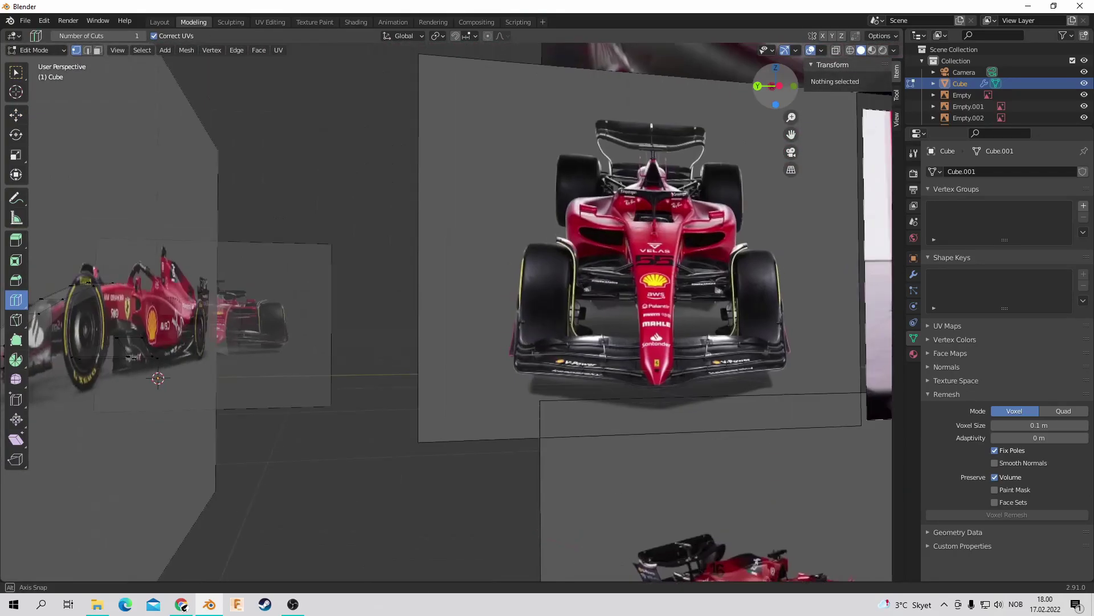
{"action": "left_click_drag", "start_coordinate": [770, 86], "coordinate": [758, 96]}
{"action": "left_click", "coordinate": [776, 86]}
{"action": "middle_click_drag", "start_coordinate": [743, 74], "coordinate": [561, 358]}
{"action": "left_click_drag", "start_coordinate": [561, 357], "coordinate": [568, 362]}
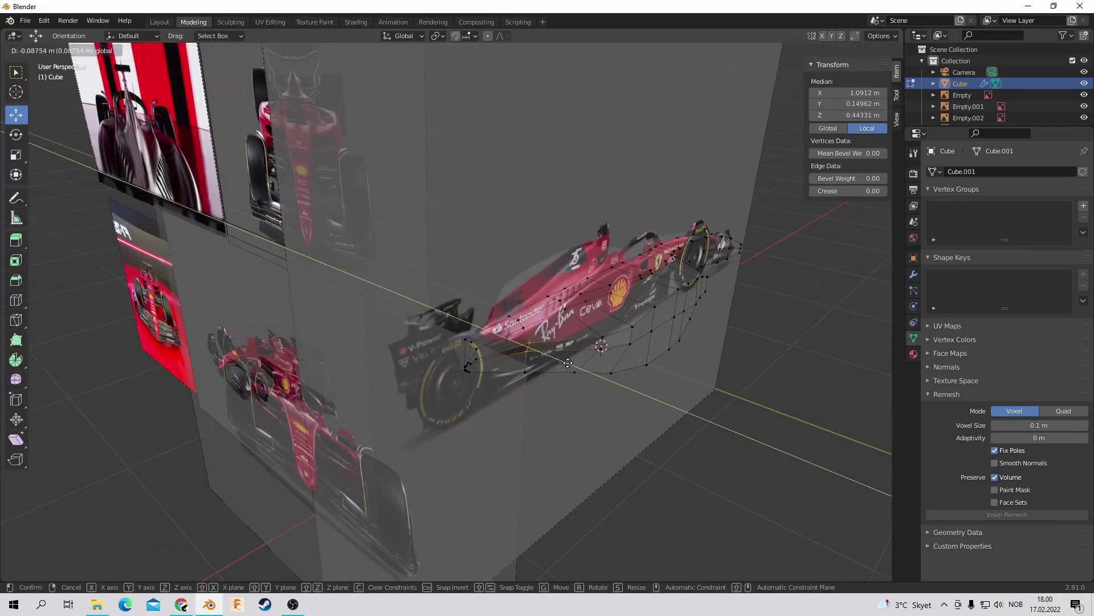
{"action": "left_click", "coordinate": [547, 379]}
{"action": "middle_click_drag", "start_coordinate": [547, 378], "coordinate": [787, 91]}
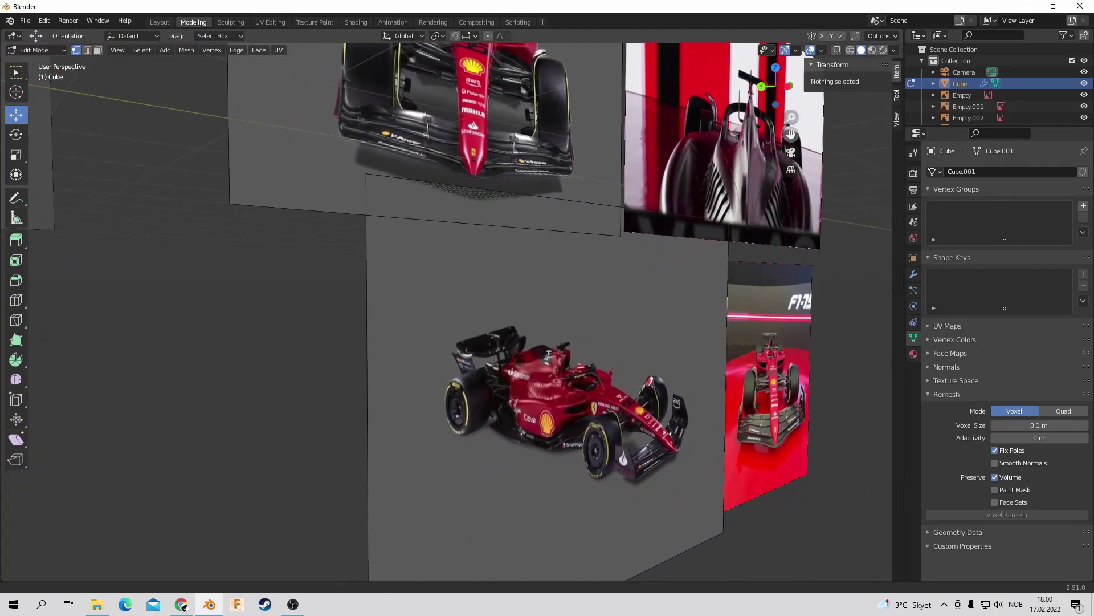
{"action": "left_click", "coordinate": [759, 95]}
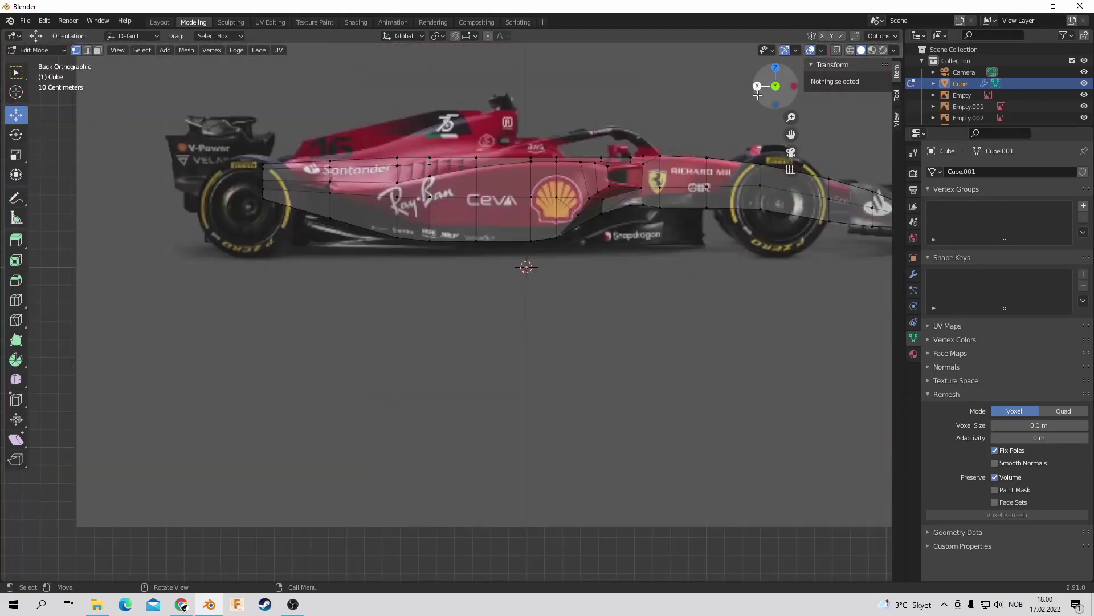
{"action": "left_click", "coordinate": [791, 155]}
Step: Loop-cut a new cross edge loop over the sidepod near the Shell logo and slide it into place
{"action": "middle_click_drag", "start_coordinate": [791, 155], "coordinate": [513, 228]}
{"action": "key", "text": "KP_7"}
{"action": "key", "text": "ctrl+z"}
{"action": "key", "text": "ctrl+KP_1"}
{"action": "left_click", "coordinate": [16, 299]}
{"action": "left_click_drag", "start_coordinate": [399, 182], "coordinate": [398, 192]}
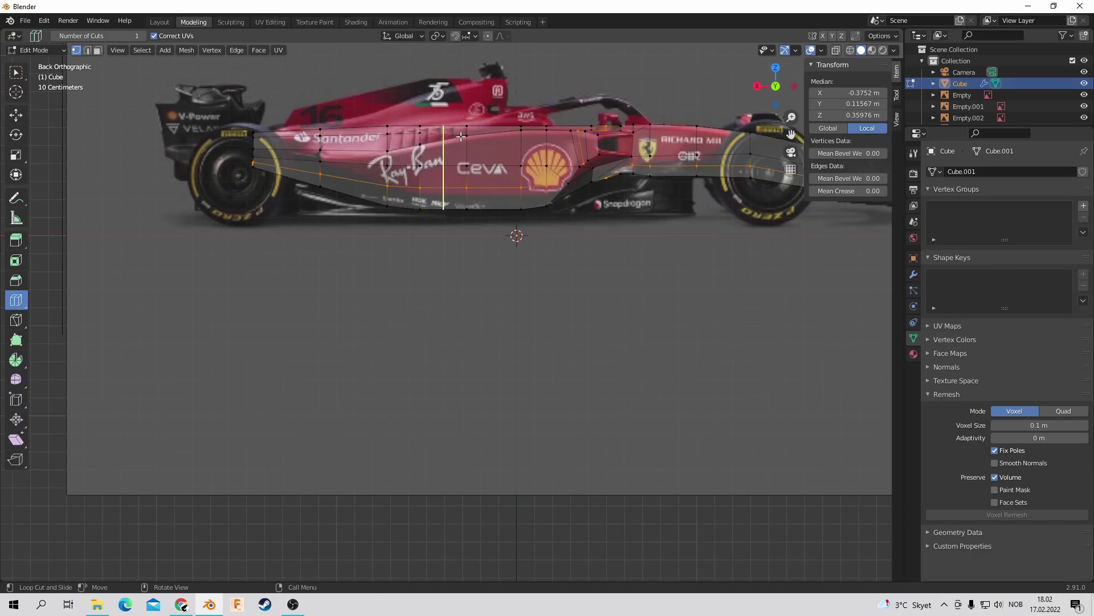
{"action": "left_click", "coordinate": [467, 133]}
{"action": "middle_click_drag", "start_coordinate": [467, 134], "coordinate": [719, 101]}
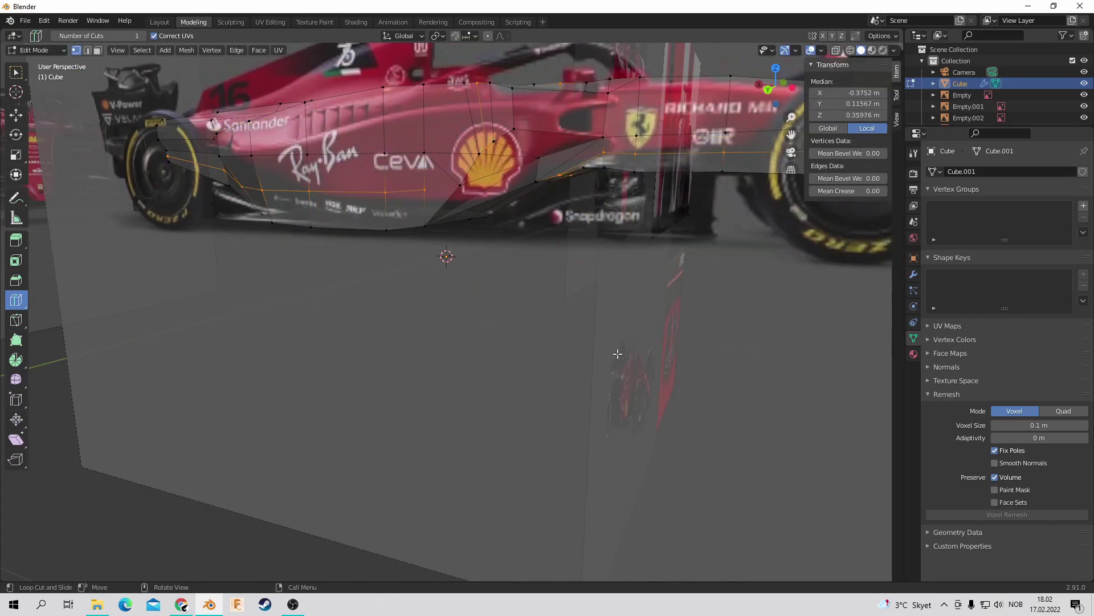
{"action": "scroll", "coordinate": [618, 354], "scroll_direction": "down", "scroll_amount": 5}
{"action": "scroll", "coordinate": [513, 150], "scroll_direction": "up", "scroll_amount": 5}
{"action": "key", "text": "alt+a"}
{"action": "key", "text": "ctrl+KP_1"}
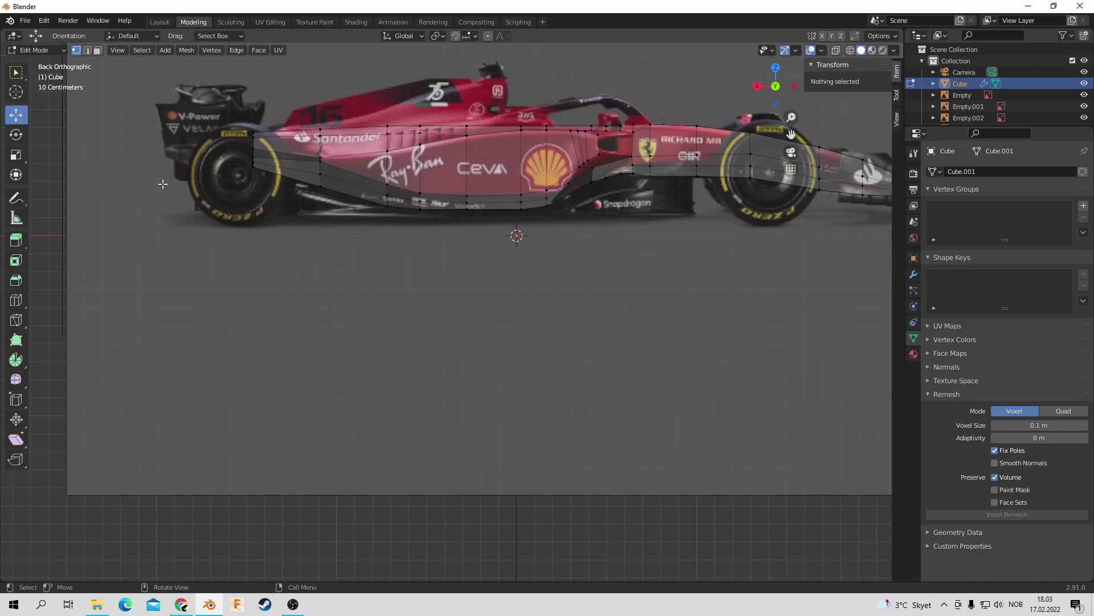
Step: Select the lower sidepod edge vertices and slide them along the Y axis in side view
{"action": "key", "text": "Escape"}
{"action": "middle_click_drag", "start_coordinate": [437, 209], "coordinate": [627, 228]}
{"action": "key", "text": "g"}
{"action": "key", "text": "y"}
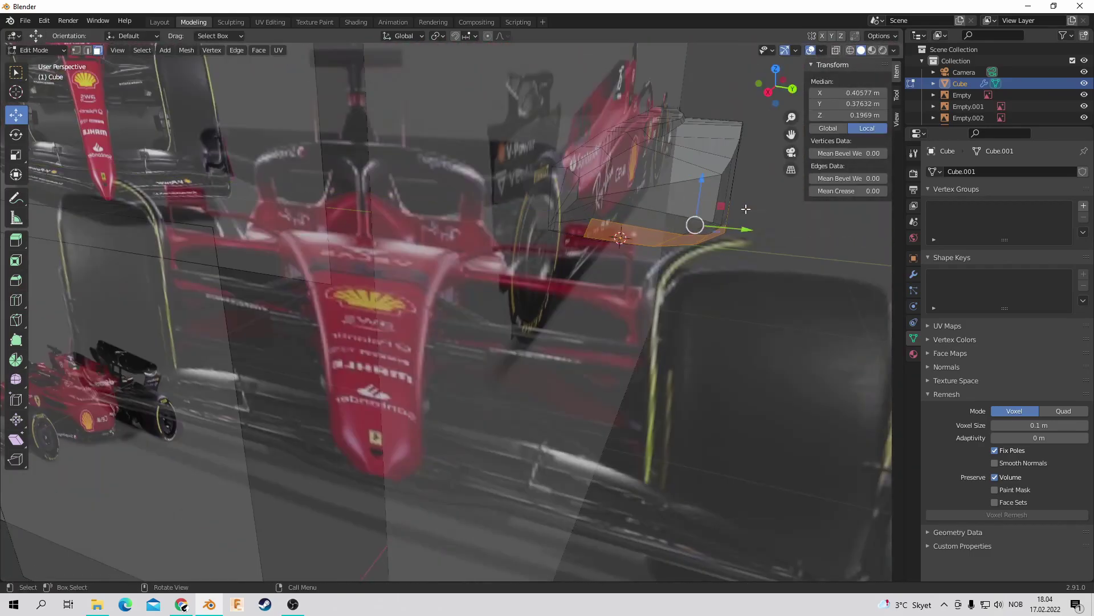
{"action": "key", "text": "ctrl+KP_1"}
{"action": "key", "text": "alt+a"}
Step: Extrude the small face beneath the sidepod, then clear the selection and use edge select mode
{"action": "left_click", "coordinate": [16, 300]}
{"action": "scroll", "coordinate": [471, 258], "scroll_direction": "up", "scroll_amount": 4}
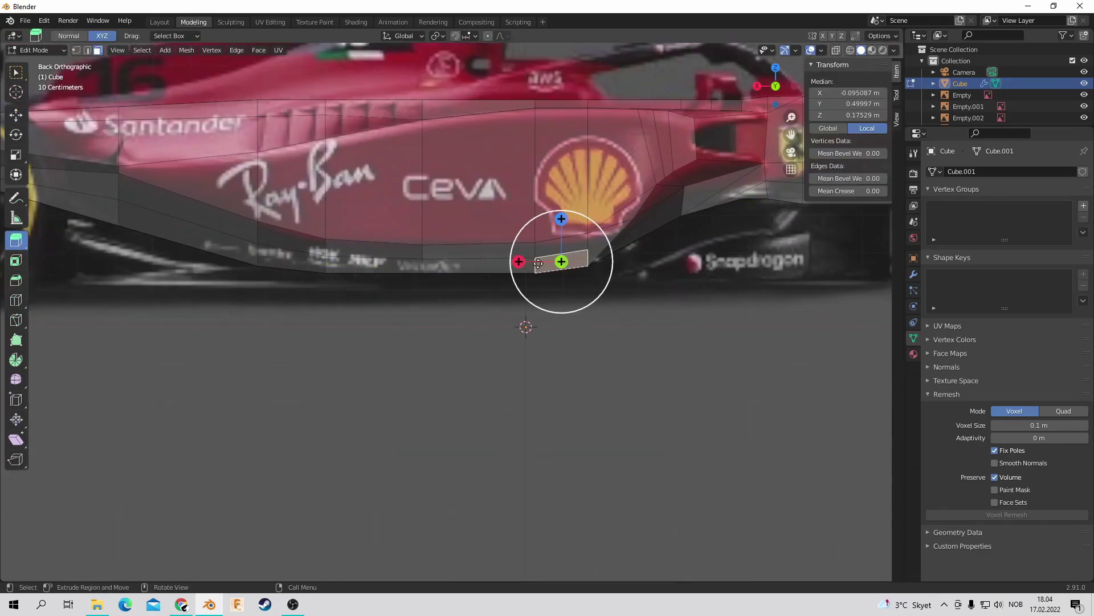
{"action": "scroll", "coordinate": [392, 287], "scroll_direction": "down", "scroll_amount": 3}
{"action": "scroll", "coordinate": [232, 256], "scroll_direction": "up", "scroll_amount": 3}
{"action": "key", "text": "Escape"}
{"action": "key", "text": "alt+a"}
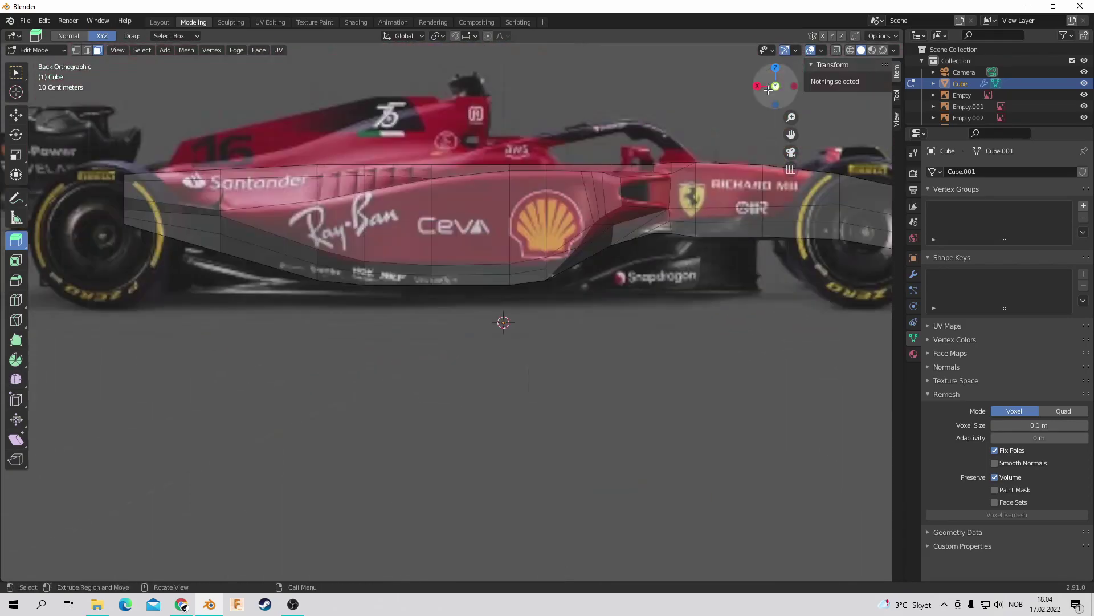
{"action": "middle_click_drag", "start_coordinate": [502, 307], "coordinate": [627, 319], "text": "alt"}
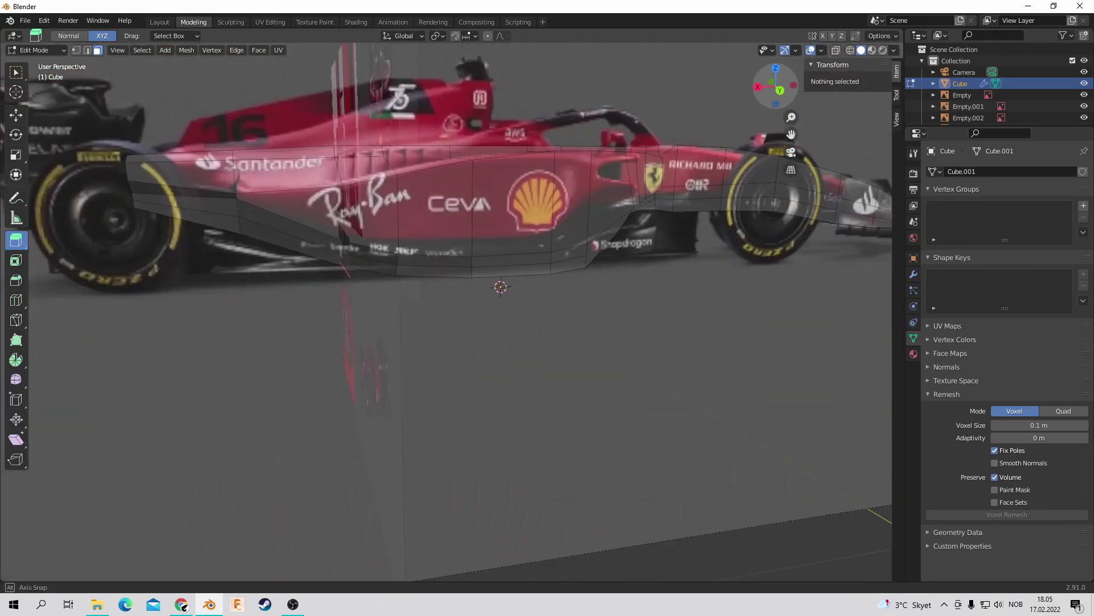
{"action": "middle_click_drag", "start_coordinate": [513, 228], "coordinate": [588, 152]}
{"action": "key", "text": "2"}
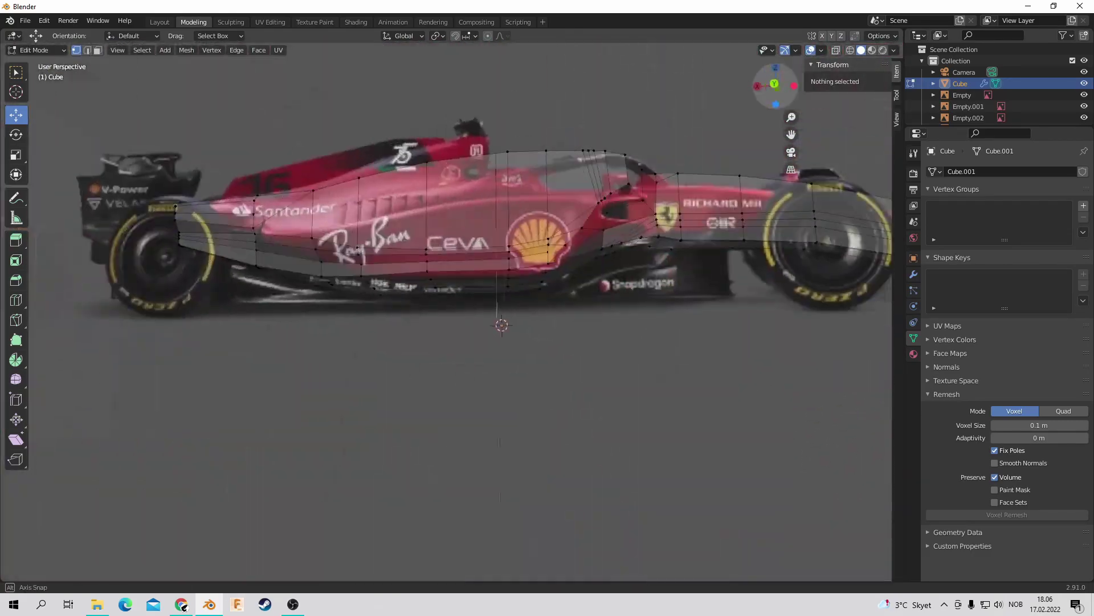
Step: Inspect the sidepod from several angles and select a vertex on its top
{"action": "middle_click_drag", "start_coordinate": [501, 302], "coordinate": [16, 302]}
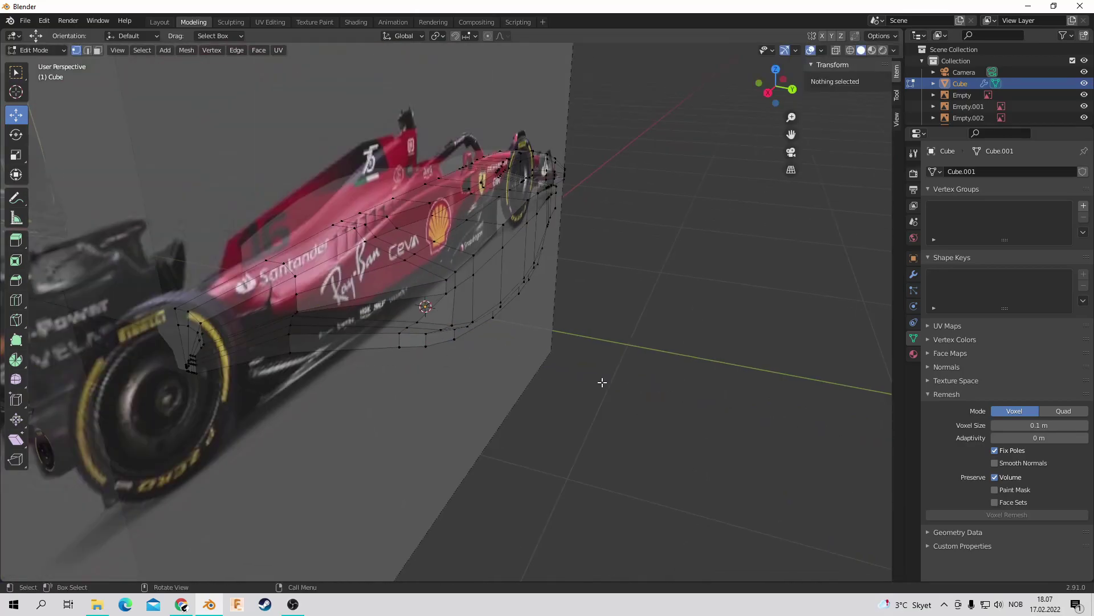
{"action": "middle_click_drag", "start_coordinate": [602, 382], "coordinate": [433, 388]}
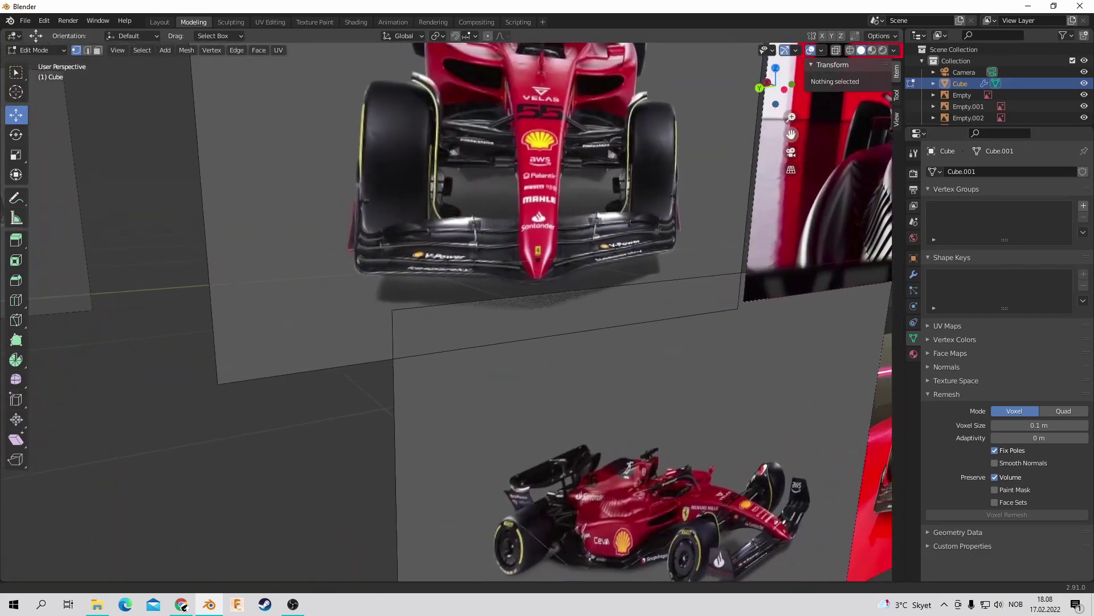
{"action": "middle_click_drag", "start_coordinate": [735, 396], "coordinate": [627, 433]}
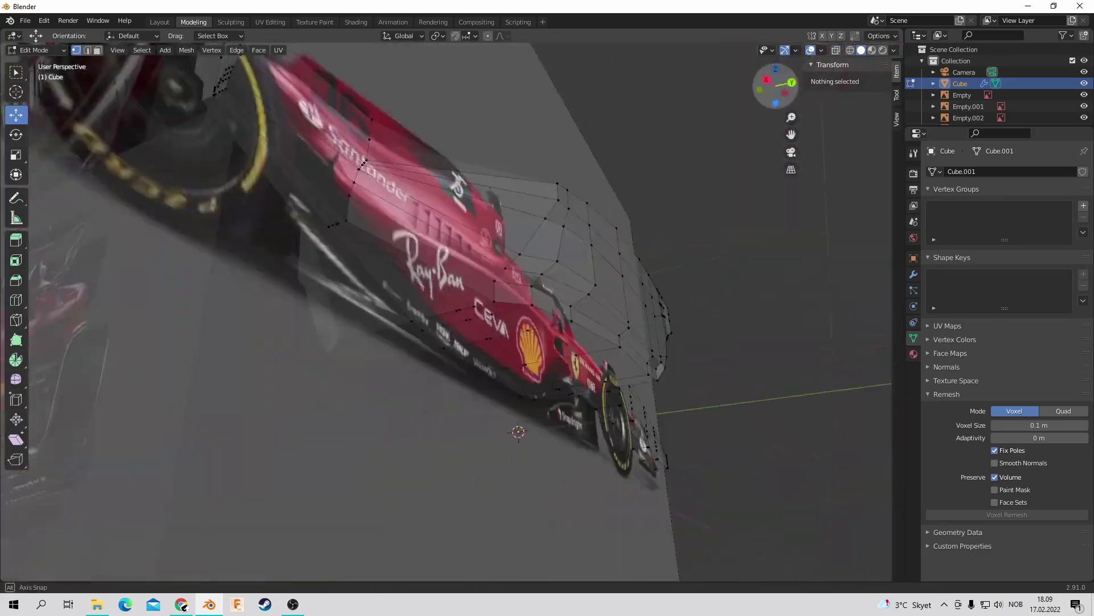
{"action": "left_click_drag", "start_coordinate": [791, 92], "coordinate": [798, 94]}
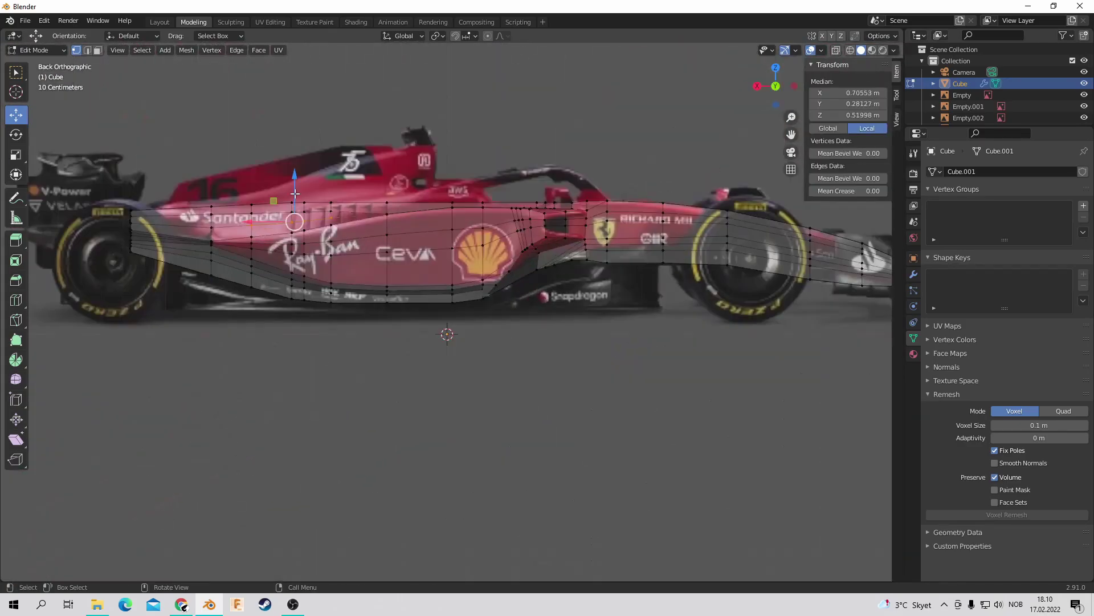
{"action": "left_click_drag", "start_coordinate": [770, 73], "coordinate": [776, 87]}
{"action": "left_click", "coordinate": [445, 136]}
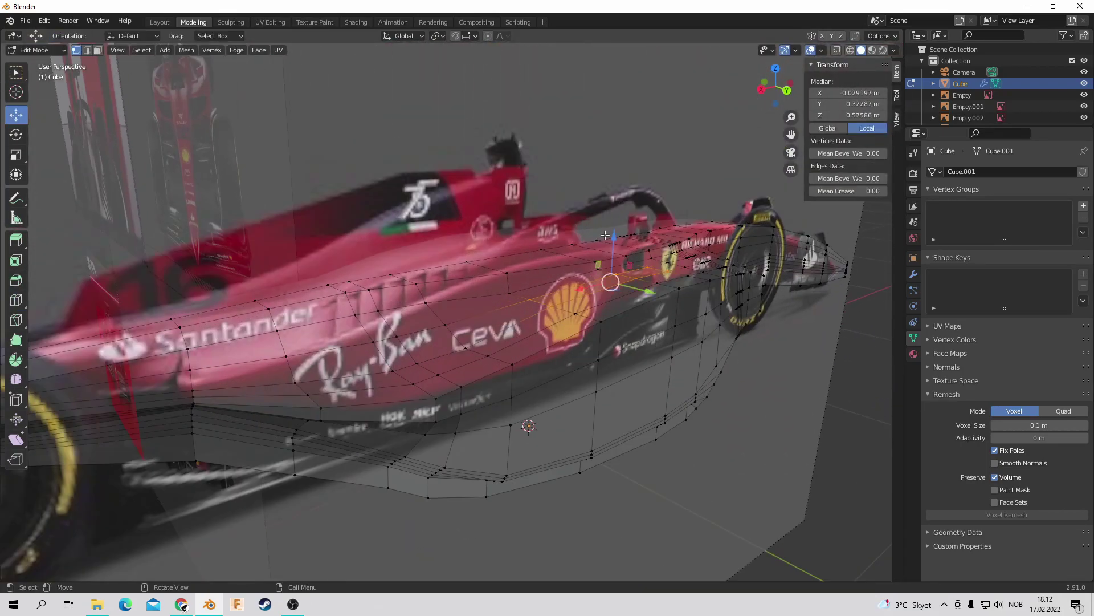
{"action": "middle_click_drag", "start_coordinate": [456, 369], "coordinate": [587, 285]}
{"action": "left_click", "coordinate": [606, 255]}
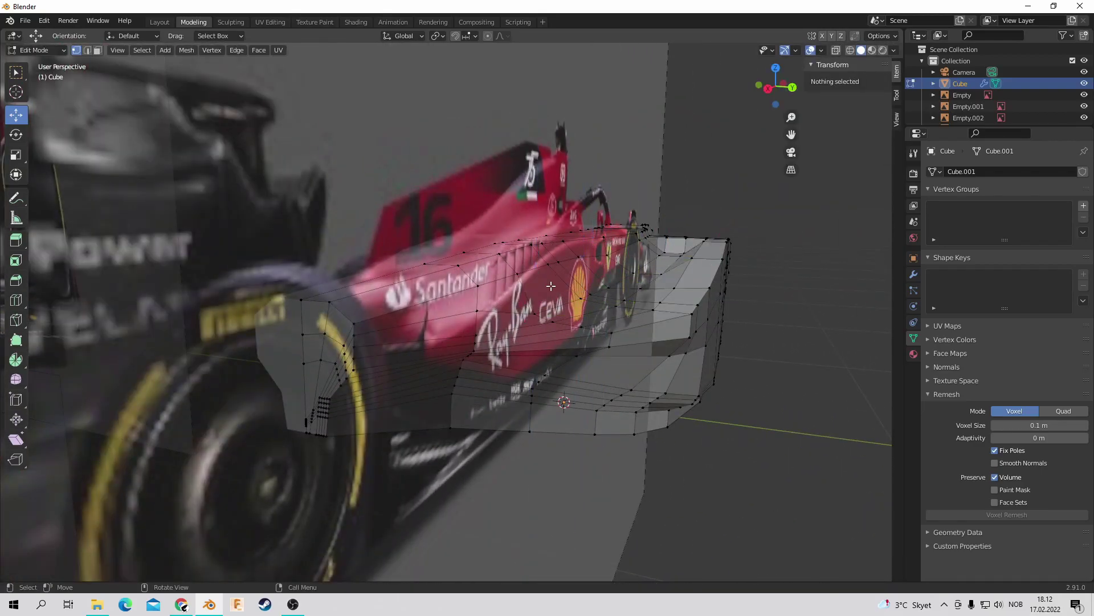
Step: Orbit around the body to inspect the sidepod inlet area against the reference images
{"action": "left_click_drag", "start_coordinate": [776, 86], "coordinate": [630, 180]}
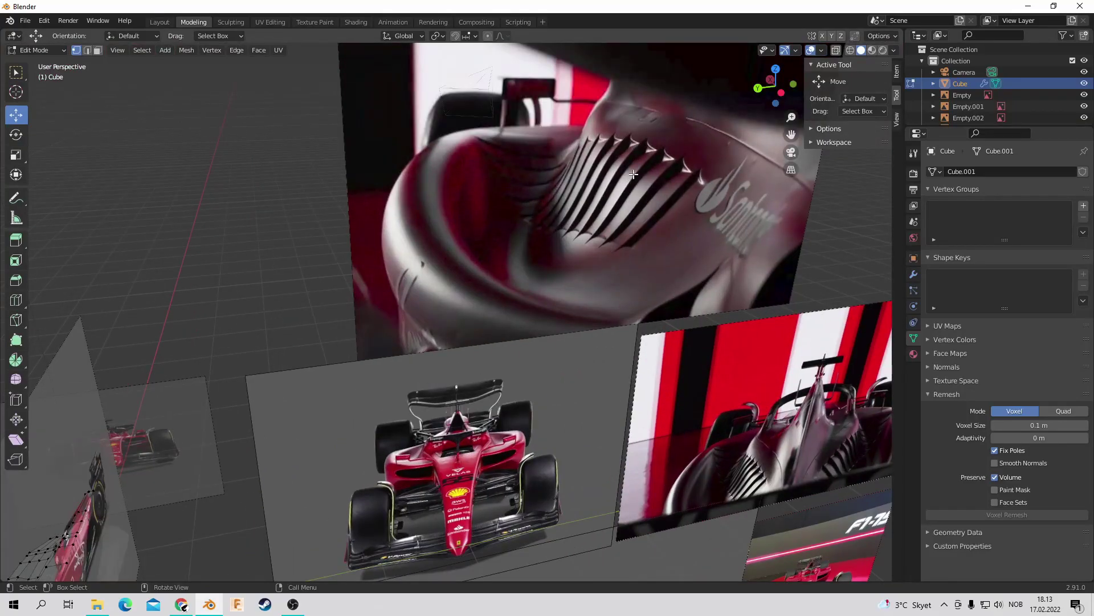
{"action": "middle_click_drag", "start_coordinate": [633, 174], "coordinate": [747, 240]}
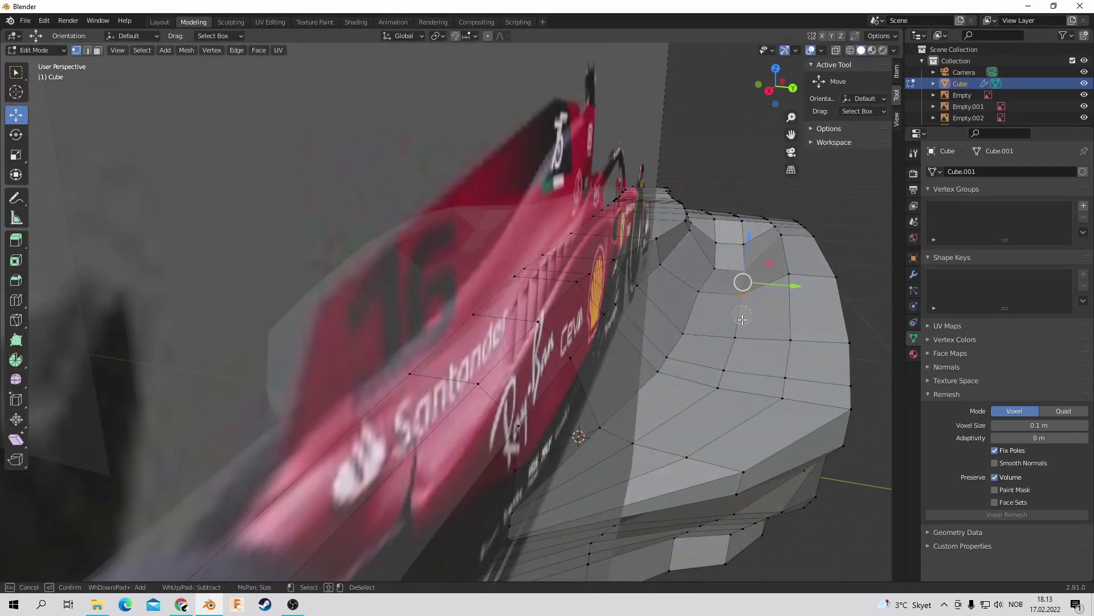
{"action": "left_click_drag", "start_coordinate": [775, 85], "coordinate": [780, 91]}
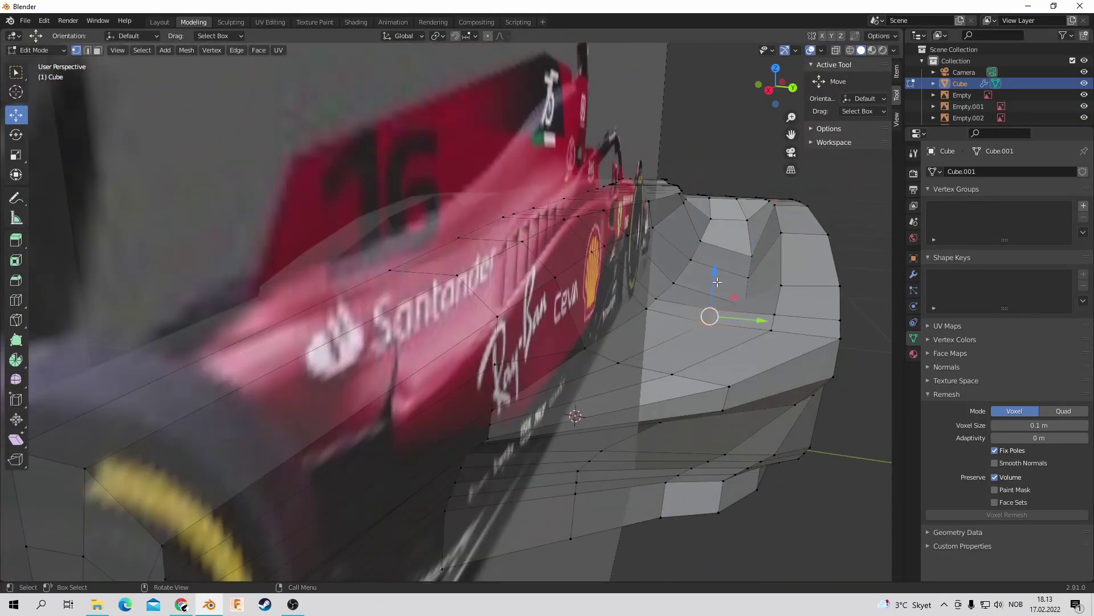
{"action": "middle_click_drag", "start_coordinate": [717, 282], "coordinate": [741, 319]}
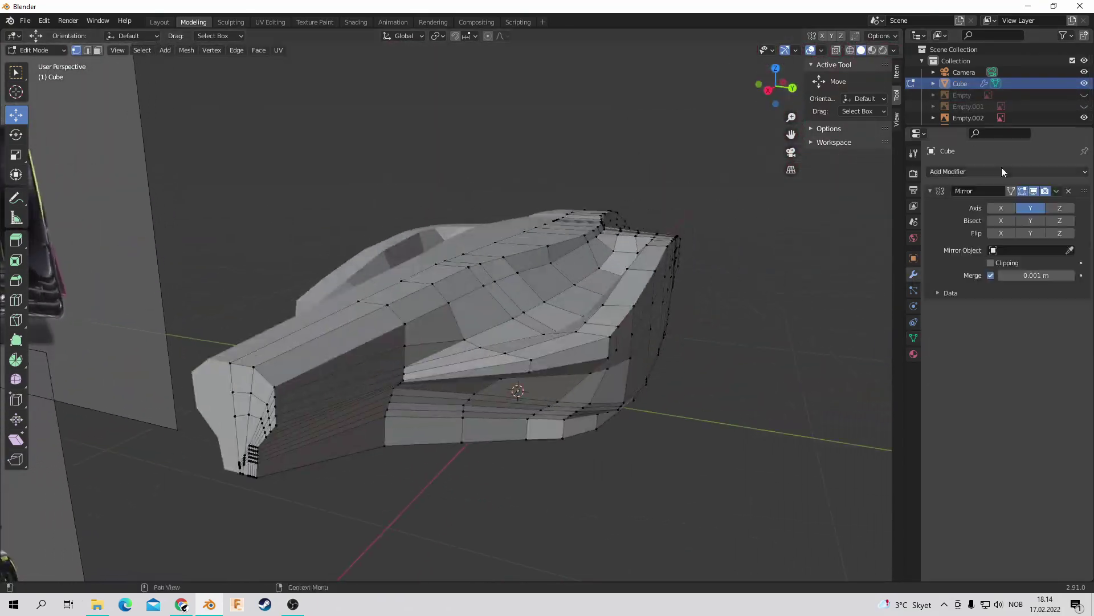
{"action": "mouse_move", "coordinate": [775, 86]}
{"action": "left_mouse_down"}
{"action": "mouse_move", "coordinate": [764, 108]}
{"action": "mouse_move", "coordinate": [778, 91]}
{"action": "left_mouse_up"}
Step: Toggle the subdivision preview on and off to check the smoothed body shape
{"action": "scroll", "coordinate": [838, 218], "scroll_direction": "up", "scroll_amount": 5}
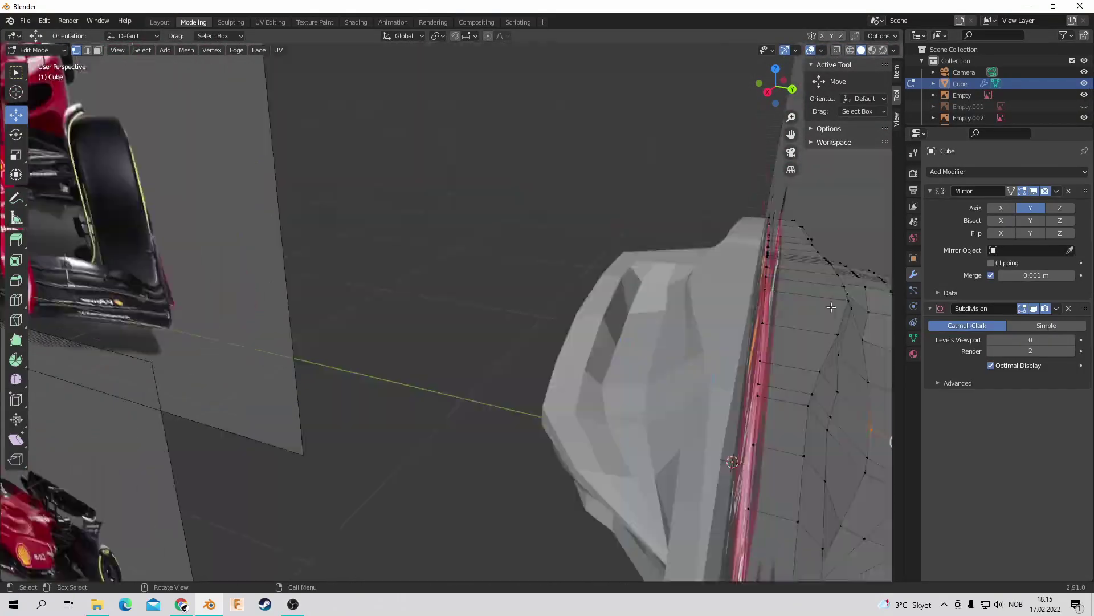
{"action": "key", "text": "ctrl+0"}
{"action": "scroll", "coordinate": [822, 277], "scroll_direction": "down", "scroll_amount": 5}
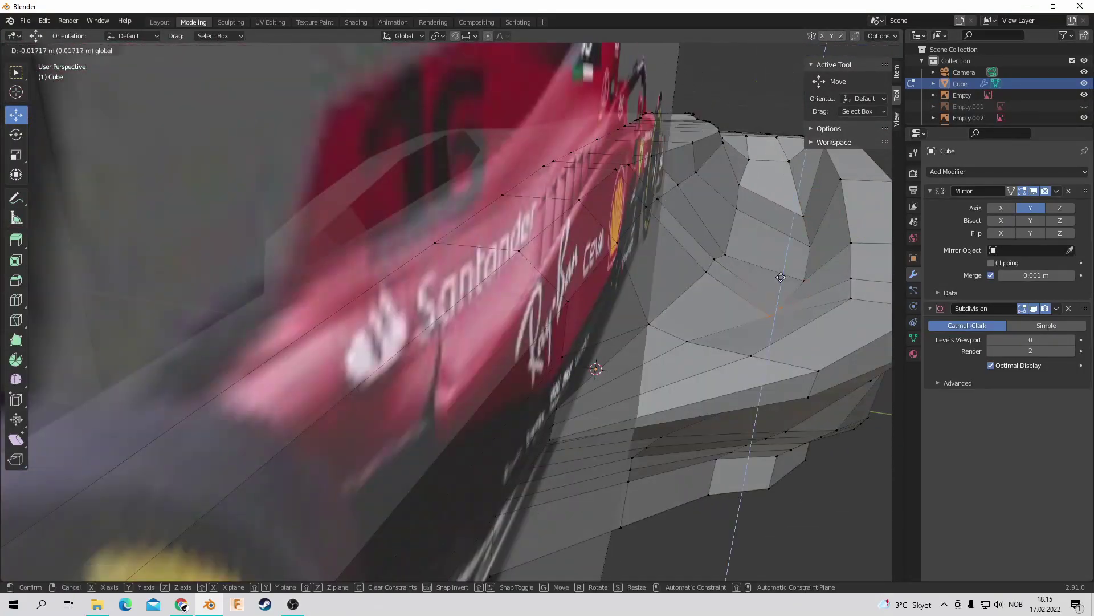
{"action": "scroll", "coordinate": [821, 277], "scroll_direction": "down", "scroll_amount": 5}
{"action": "left_click", "coordinate": [1071, 340]}
{"action": "left_click_drag", "start_coordinate": [775, 86], "coordinate": [788, 97]}
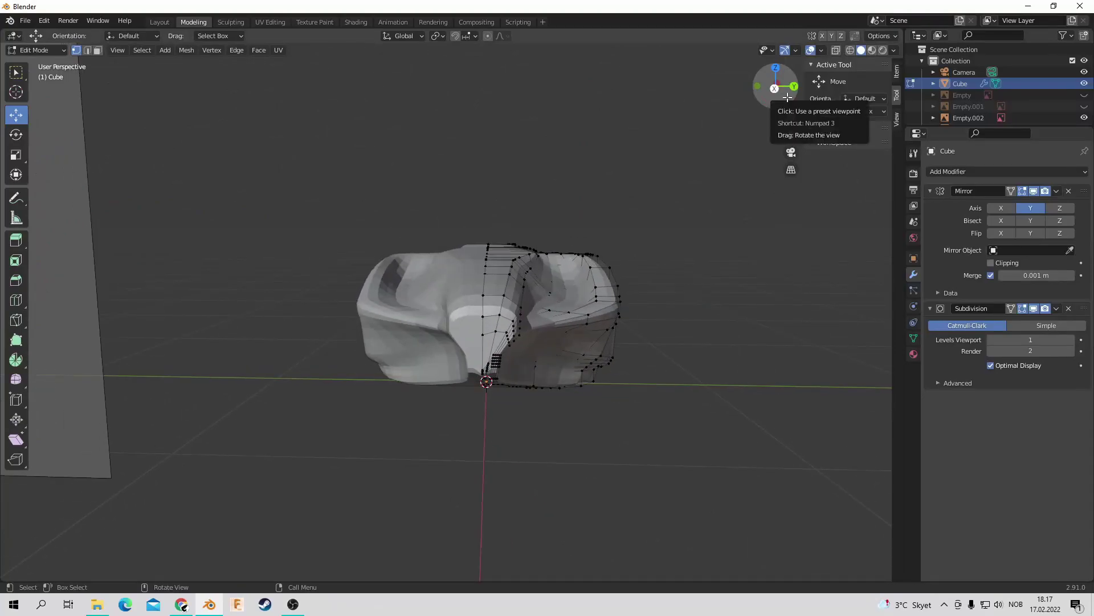
{"action": "scroll", "coordinate": [630, 202], "scroll_direction": "down", "scroll_amount": 5}
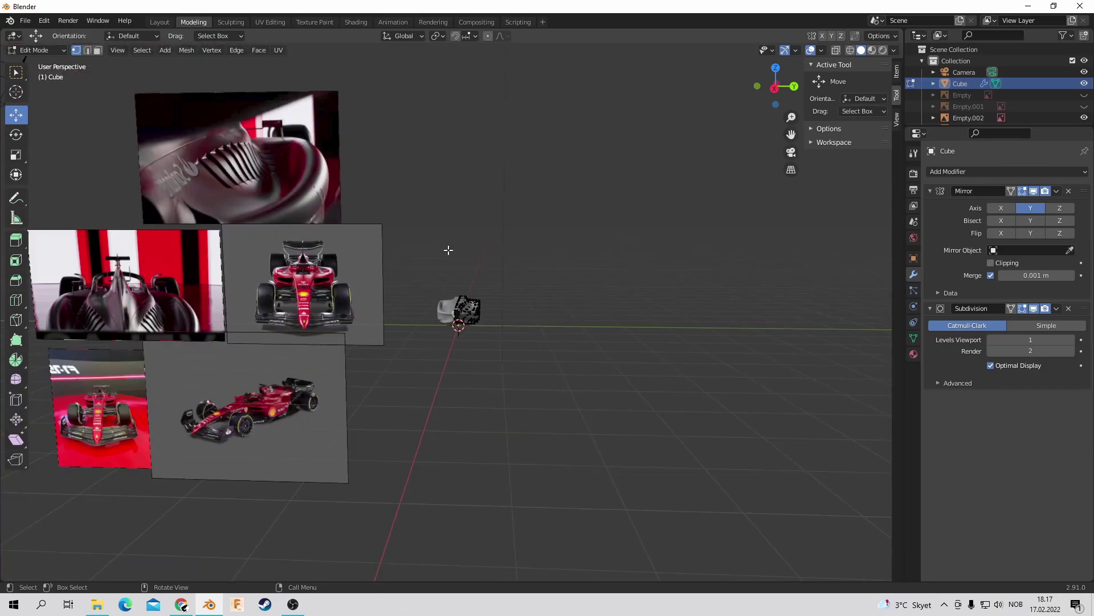
{"action": "scroll", "coordinate": [733, 196], "scroll_direction": "up", "scroll_amount": 4}
{"action": "scroll", "coordinate": [733, 196], "scroll_direction": "up", "scroll_amount": 2}
Step: Circle-select the sidepod inlet vertices and move them into a new position
{"action": "key", "text": "ctrl+0"}
{"action": "key", "text": "c"}
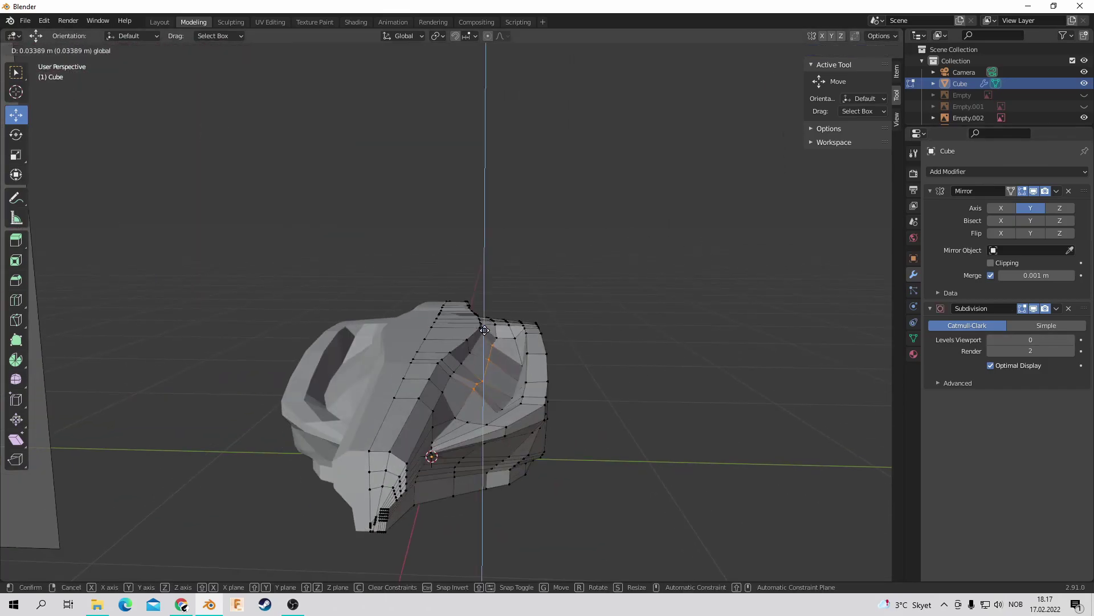
{"action": "left_click", "coordinate": [485, 329]}
{"action": "middle_click_drag", "start_coordinate": [484, 330], "coordinate": [504, 341]}
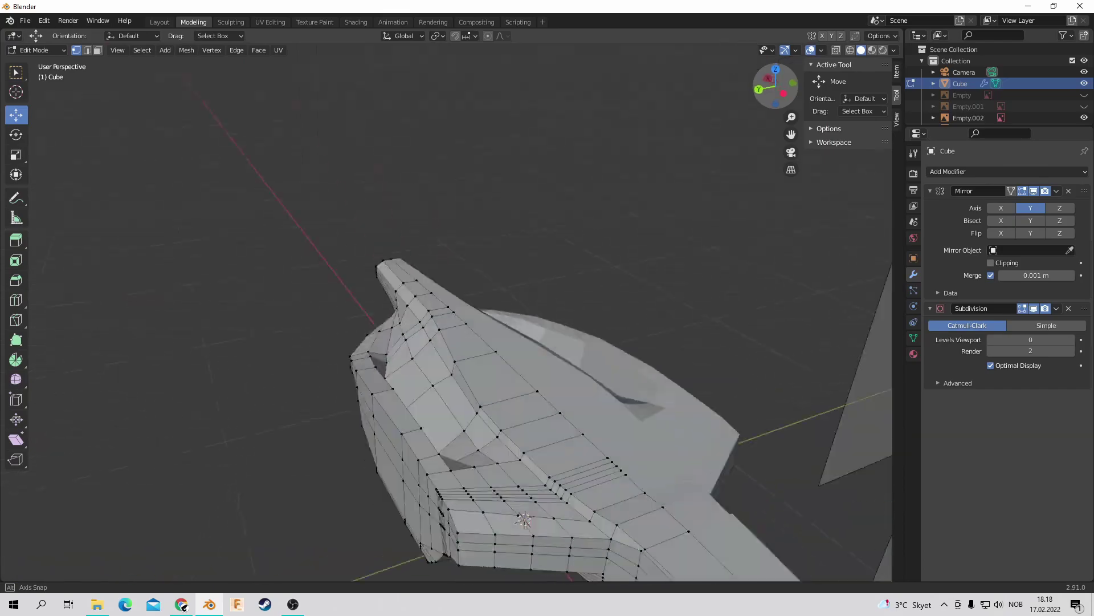
{"action": "mouse_move", "coordinate": [513, 342]}
{"action": "middle_mouse_down"}
{"action": "mouse_move", "coordinate": [502, 320]}
{"action": "mouse_move", "coordinate": [467, 365]}
{"action": "mouse_move", "coordinate": [502, 347]}
{"action": "middle_mouse_up"}
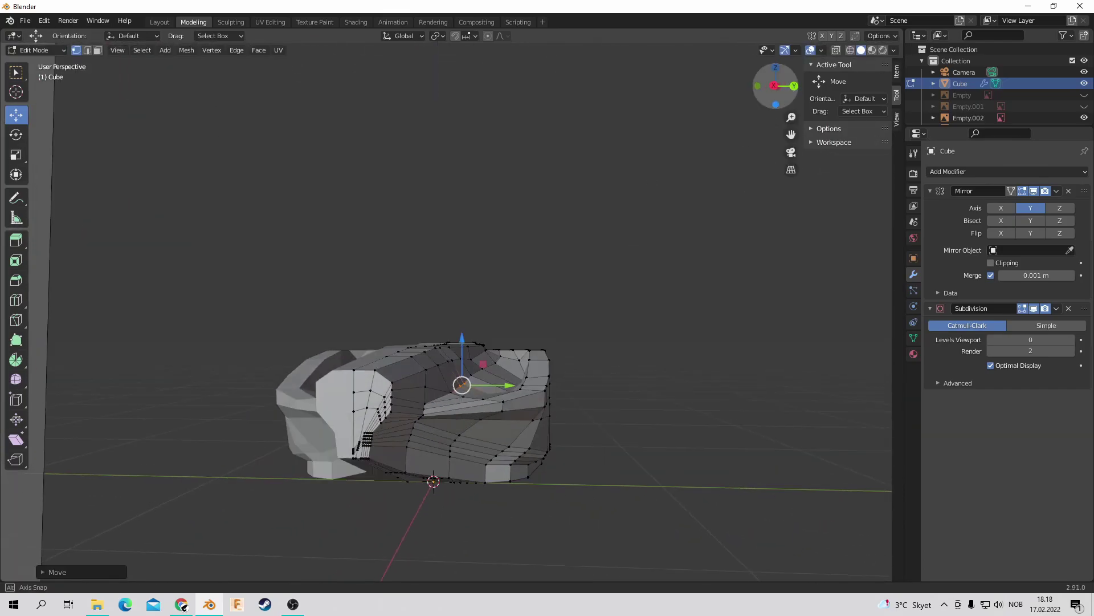
{"action": "left_click", "coordinate": [453, 323]}
{"action": "middle_click_drag", "start_coordinate": [453, 322], "coordinate": [491, 414]}
Step: Shift the undercut vertices along the car's width, preview smoothing, then return to subdivision level 0
{"action": "key", "text": "c"}
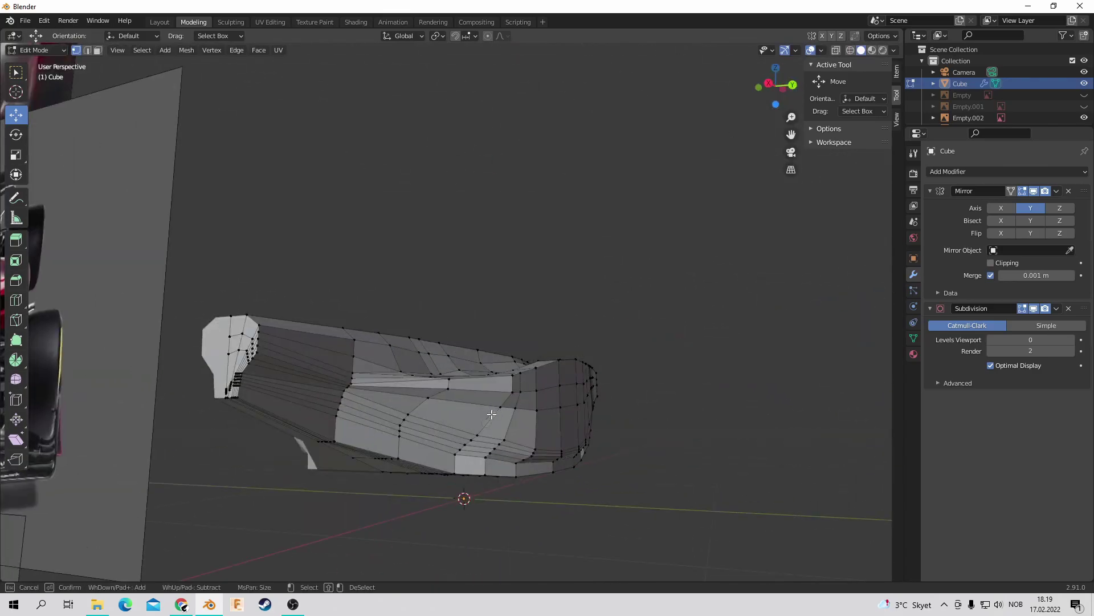
{"action": "mouse_move", "coordinate": [556, 407]}
{"action": "middle_mouse_down"}
{"action": "mouse_move", "coordinate": [576, 394]}
{"action": "mouse_move", "coordinate": [616, 433]}
{"action": "middle_mouse_up"}
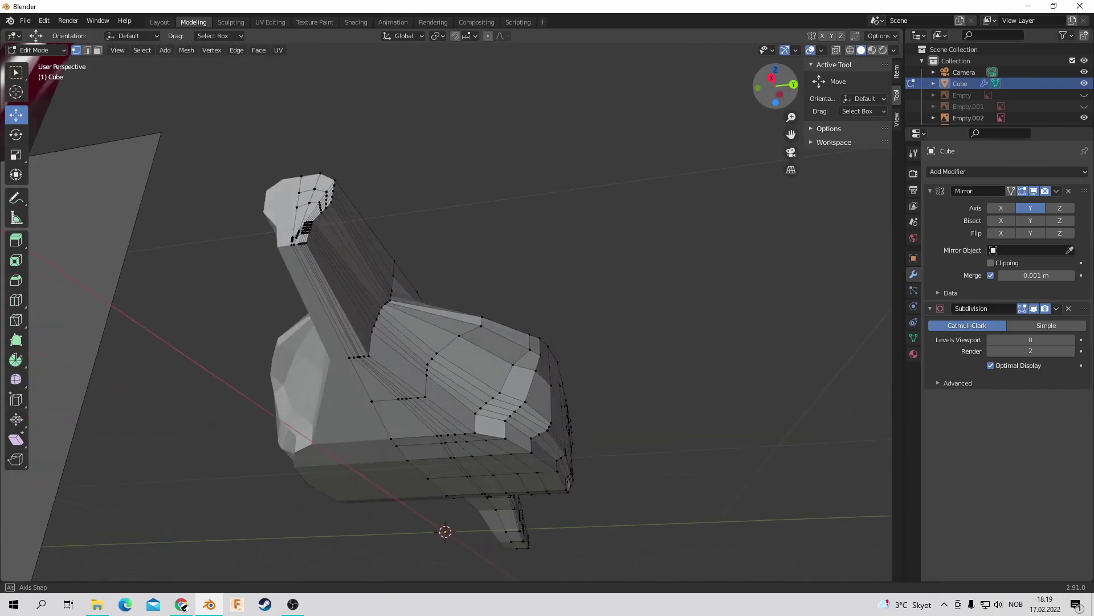
{"action": "middle_click_drag", "start_coordinate": [561, 404], "coordinate": [615, 491]}
{"action": "left_click_drag", "start_coordinate": [616, 492], "coordinate": [619, 493]}
{"action": "key", "text": "ctrl+1"}
{"action": "mouse_move", "coordinate": [763, 473]}
{"action": "middle_mouse_down"}
{"action": "mouse_move", "coordinate": [741, 434]}
{"action": "mouse_move", "coordinate": [684, 393]}
{"action": "mouse_move", "coordinate": [713, 131]}
{"action": "middle_mouse_up"}
{"action": "key", "text": "ctrl+0"}
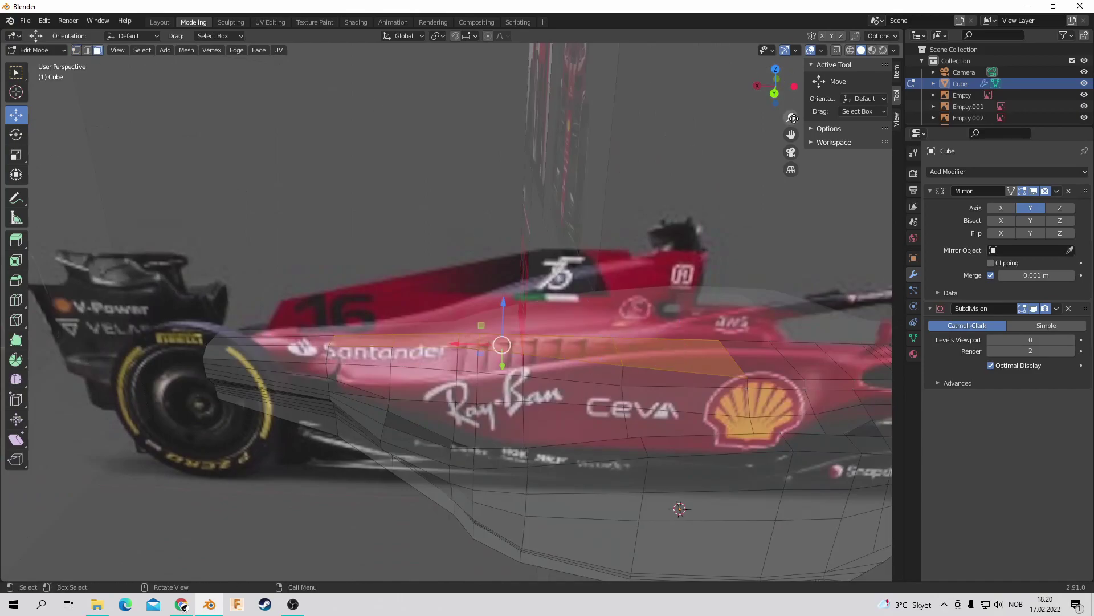
Step: Slide the selected engine-cover vertices along the Y axis to match the side reference
{"action": "left_click", "coordinate": [775, 94]}
{"action": "middle_click_drag", "start_coordinate": [234, 85], "coordinate": [327, 358]}
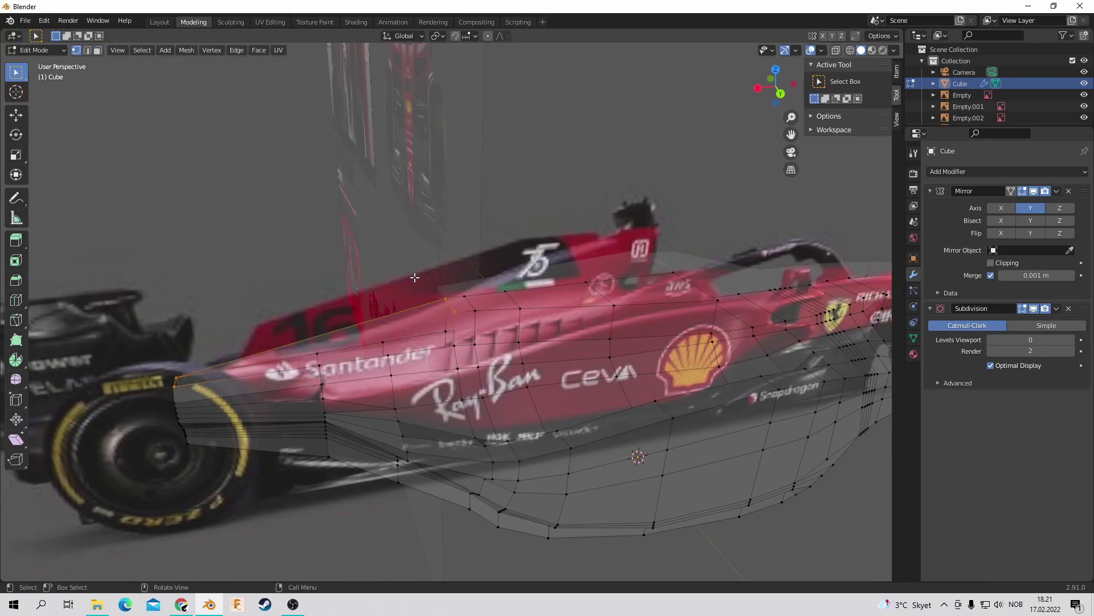
{"action": "middle_click_drag", "start_coordinate": [356, 286], "coordinate": [324, 388]}
{"action": "mouse_move", "coordinate": [333, 338]}
{"action": "middle_mouse_down"}
{"action": "mouse_move", "coordinate": [298, 439]}
{"action": "mouse_move", "coordinate": [394, 412]}
{"action": "middle_mouse_up"}
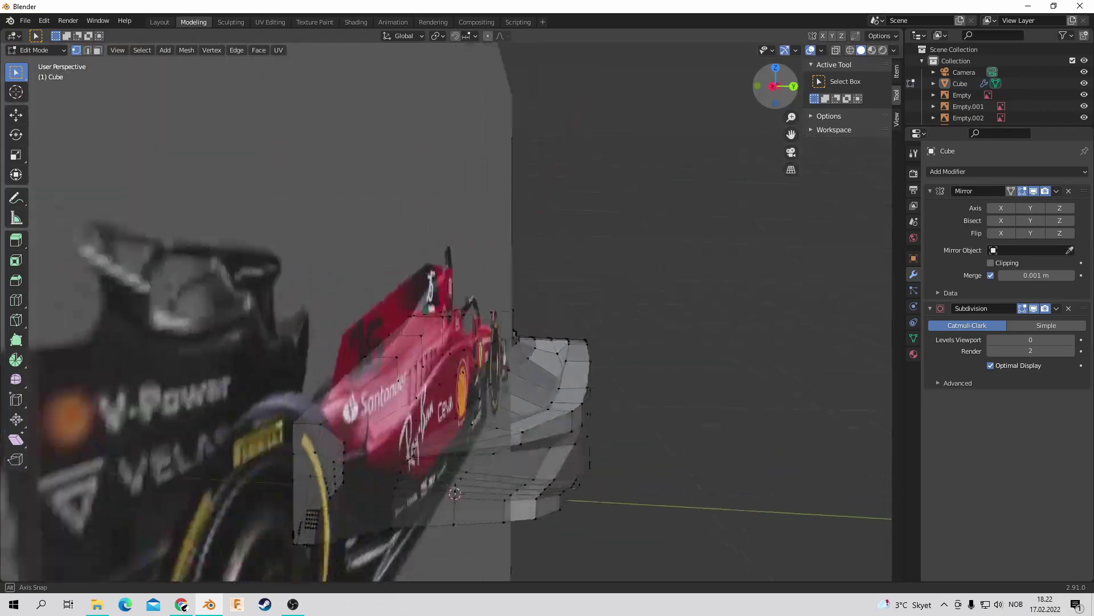
{"action": "key", "text": "shift+space"}
{"action": "key", "text": "g"}
{"action": "left_click_drag", "start_coordinate": [393, 413], "coordinate": [404, 413]}
{"action": "left_click", "coordinate": [380, 531]}
Step: Reposition more sidepod top vertices so they trace the engine cover line
{"action": "mouse_move", "coordinate": [381, 531]}
{"action": "middle_mouse_down"}
{"action": "mouse_move", "coordinate": [428, 462]}
{"action": "mouse_move", "coordinate": [438, 279]}
{"action": "middle_mouse_up"}
{"action": "left_click", "coordinate": [442, 331]}
{"action": "middle_click_drag", "start_coordinate": [443, 331], "coordinate": [593, 136]}
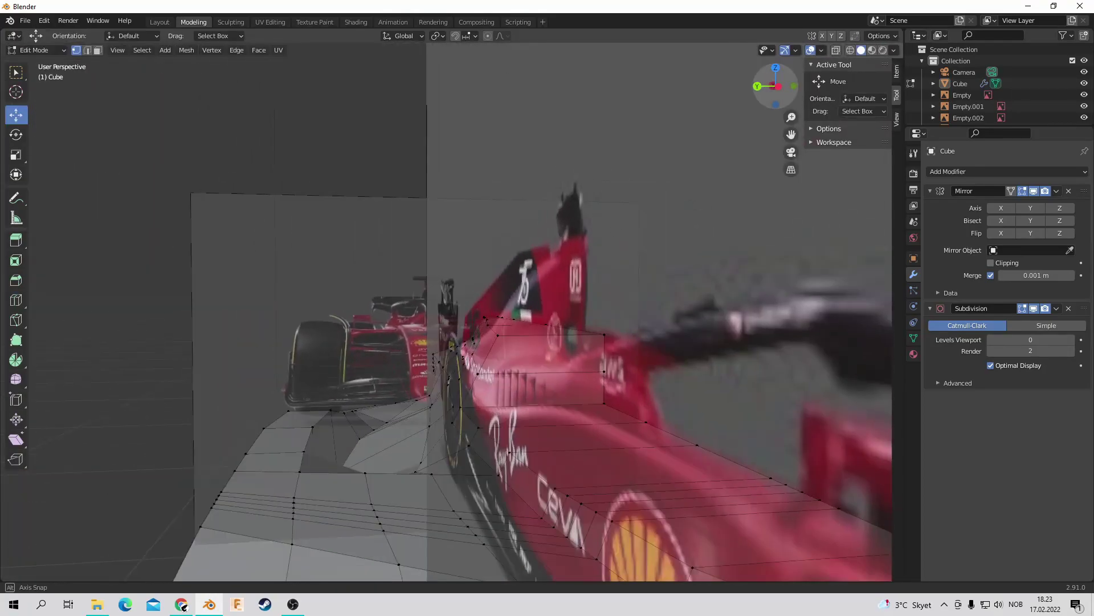
{"action": "left_click", "coordinate": [447, 321]}
{"action": "mouse_move", "coordinate": [447, 320]}
{"action": "middle_mouse_down", "text": "alt"}
{"action": "mouse_move", "coordinate": [483, 313]}
{"action": "mouse_move", "coordinate": [615, 227]}
{"action": "mouse_move", "coordinate": [695, 103]}
{"action": "middle_mouse_up", "text": "alt"}
{"action": "left_click", "coordinate": [470, 325]}
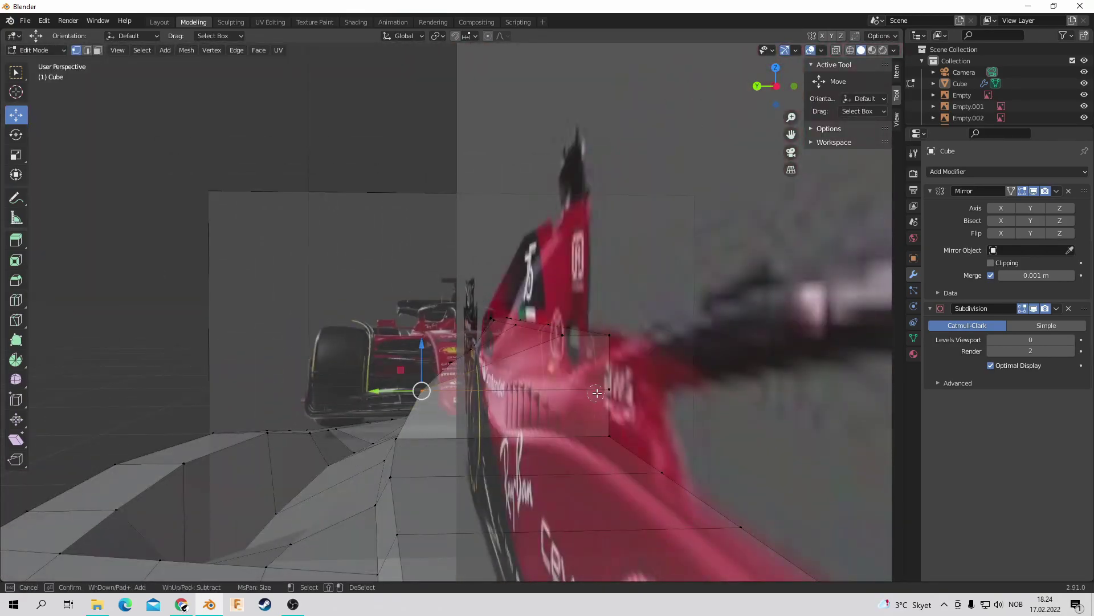
{"action": "middle_click_drag", "start_coordinate": [597, 393], "coordinate": [766, 439]}
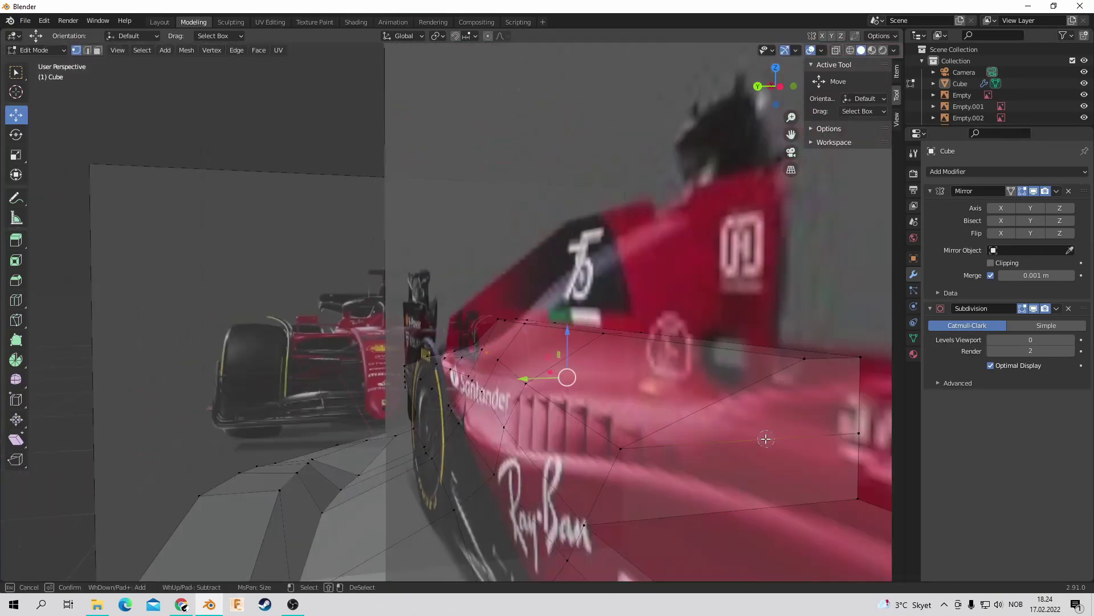
{"action": "middle_click_drag", "start_coordinate": [766, 439], "coordinate": [739, 444]}
Step: Select a sidepod face in face mode and check it against the side and front references
{"action": "key", "text": "3"}
{"action": "left_click", "coordinate": [739, 444]}
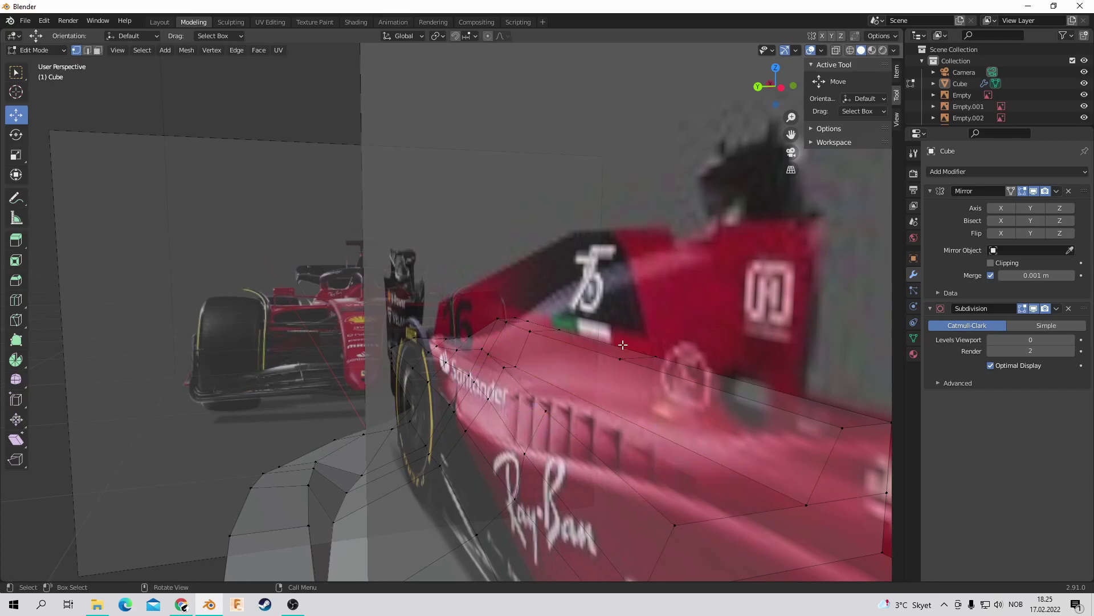
{"action": "middle_click_drag", "start_coordinate": [623, 345], "coordinate": [606, 347]}
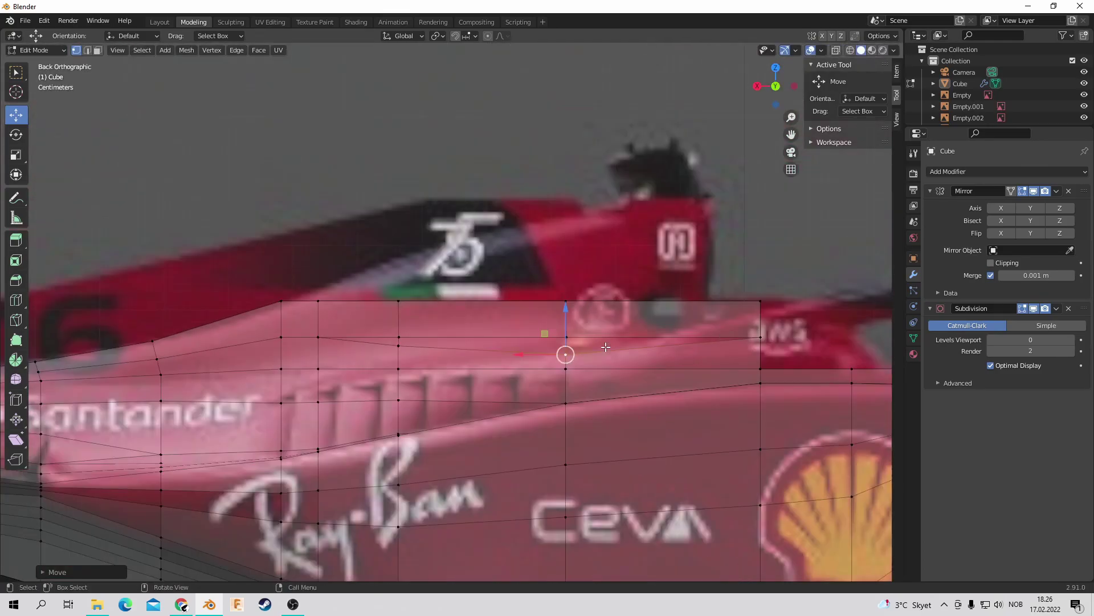
{"action": "middle_click_drag", "start_coordinate": [398, 345], "coordinate": [322, 368]}
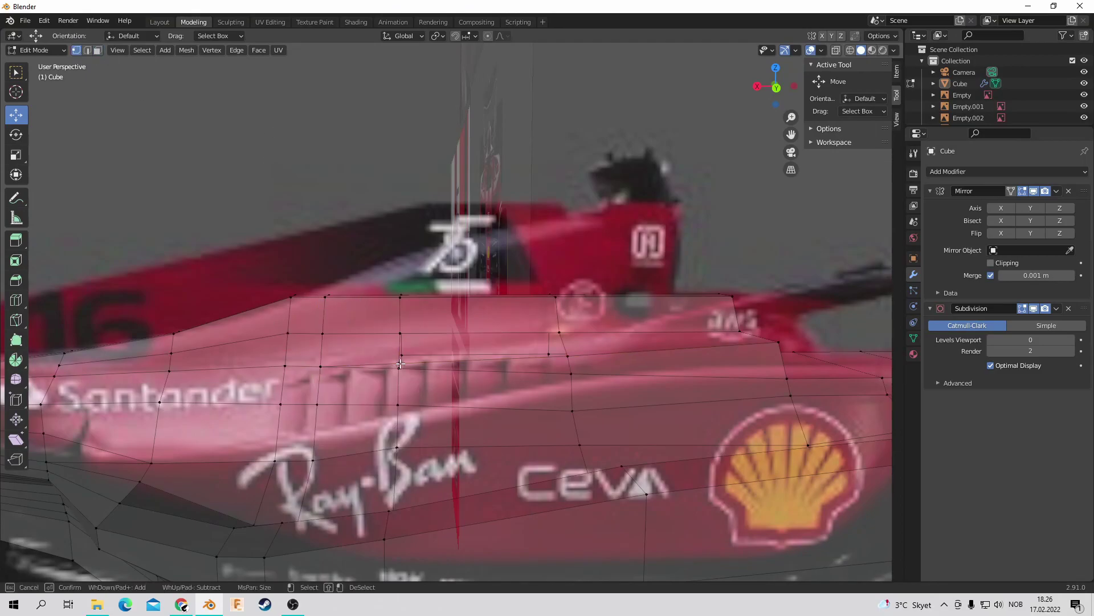
{"action": "middle_click_drag", "start_coordinate": [401, 363], "coordinate": [696, 139], "text": "alt"}
{"action": "scroll", "coordinate": [288, 386], "scroll_direction": "up", "scroll_amount": 4}
{"action": "scroll", "coordinate": [215, 305], "scroll_direction": "down", "scroll_amount": 3}
{"action": "scroll", "coordinate": [793, 101], "scroll_direction": "up", "scroll_amount": 3}
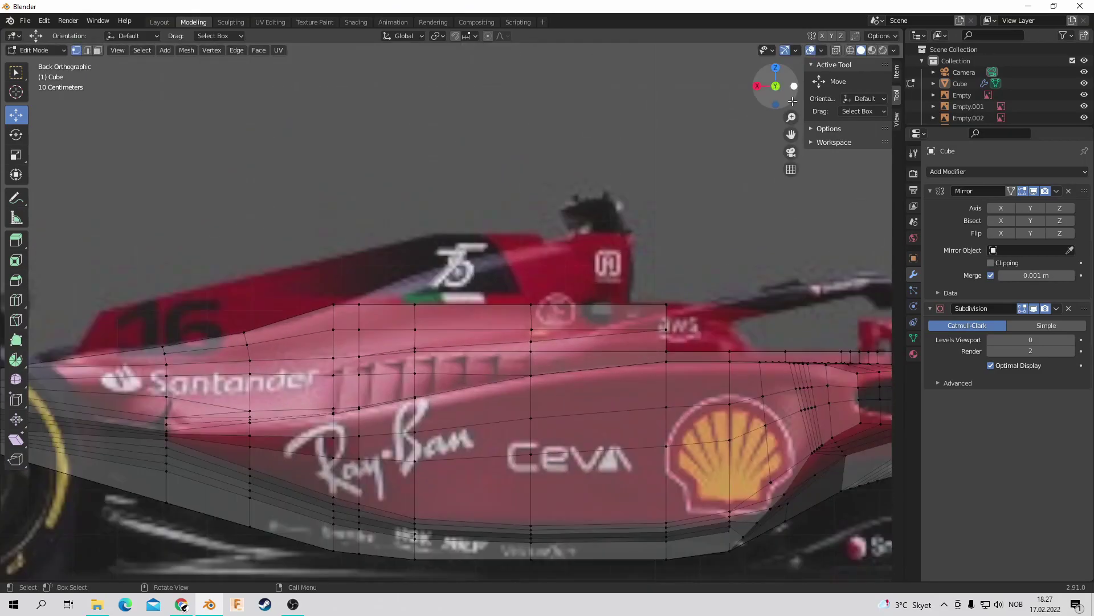
{"action": "left_click_drag", "start_coordinate": [792, 102], "coordinate": [748, 163]}
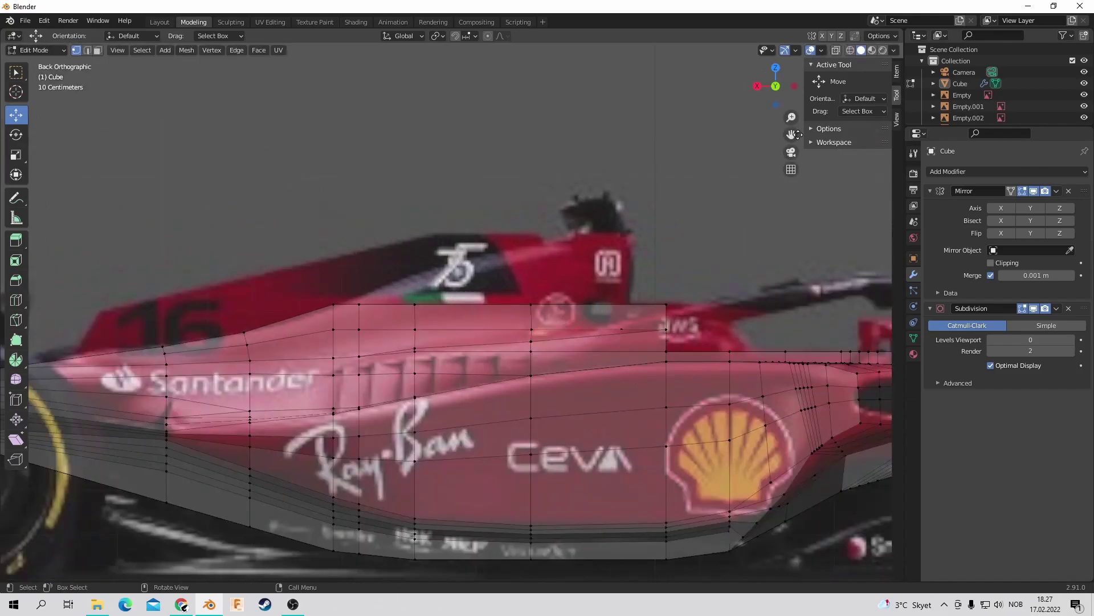
{"action": "left_click_drag", "start_coordinate": [773, 99], "coordinate": [786, 91]}
{"action": "scroll", "coordinate": [416, 267], "scroll_direction": "up", "scroll_amount": 3}
{"action": "left_click_drag", "start_coordinate": [791, 134], "coordinate": [792, 134]}
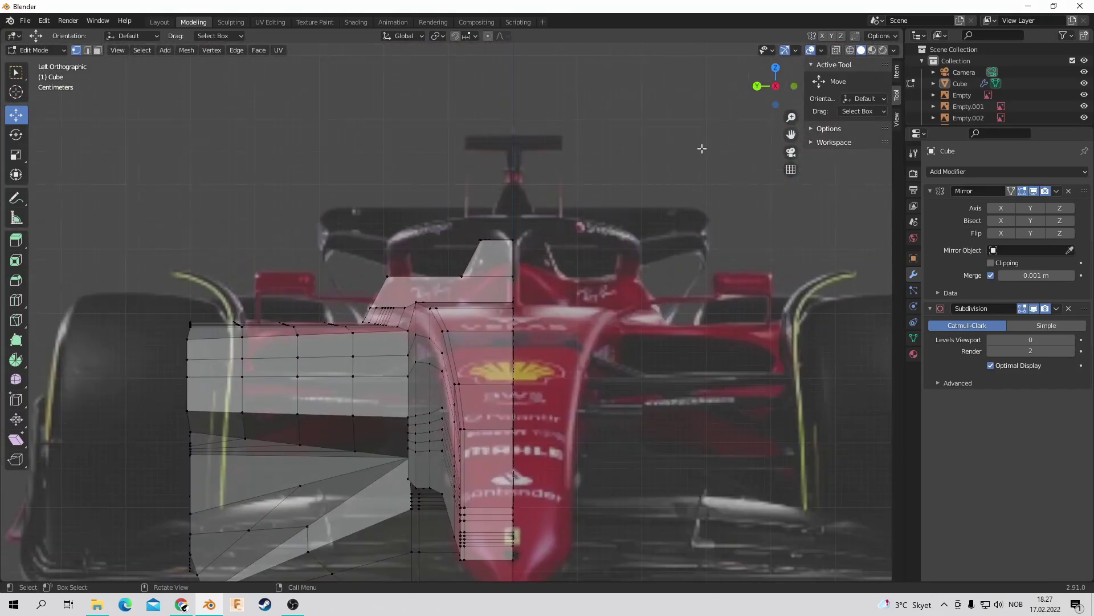
Step: Circle-select the engine cover's top vertices and faces behind the cockpit
{"action": "middle_click_drag", "start_coordinate": [456, 285], "coordinate": [342, 239]}
{"action": "scroll", "coordinate": [291, 218], "scroll_direction": "up", "scroll_amount": 3}
{"action": "key", "text": "c"}
{"action": "right_click", "coordinate": [290, 219]}
{"action": "key", "text": "ctrl+KP_1"}
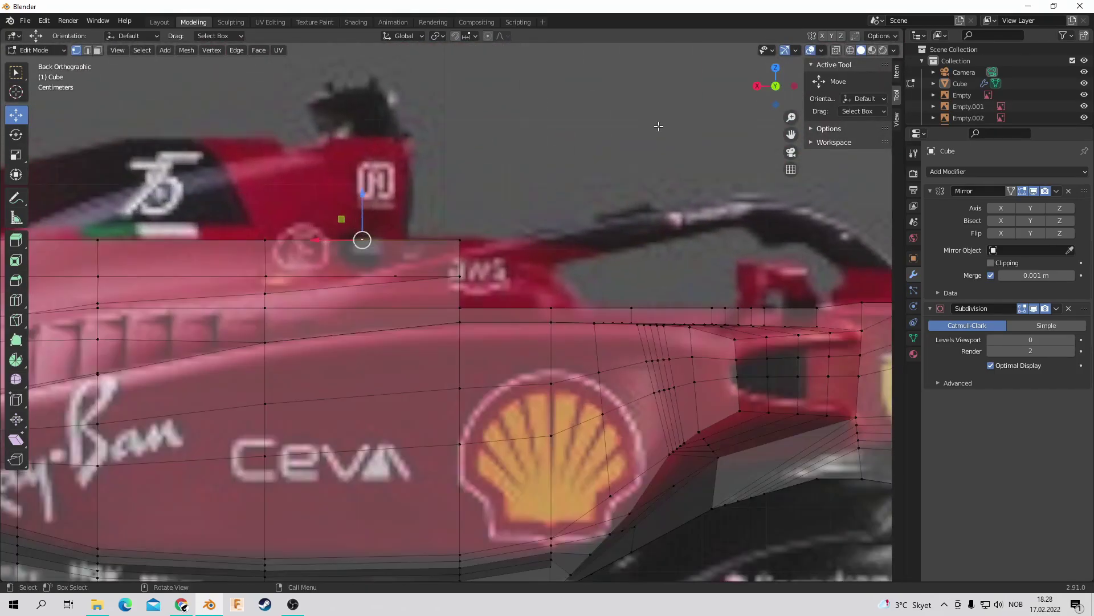
{"action": "key", "text": "3"}
{"action": "middle_click_drag", "start_coordinate": [461, 190], "coordinate": [480, 237]}
{"action": "key", "text": "c"}
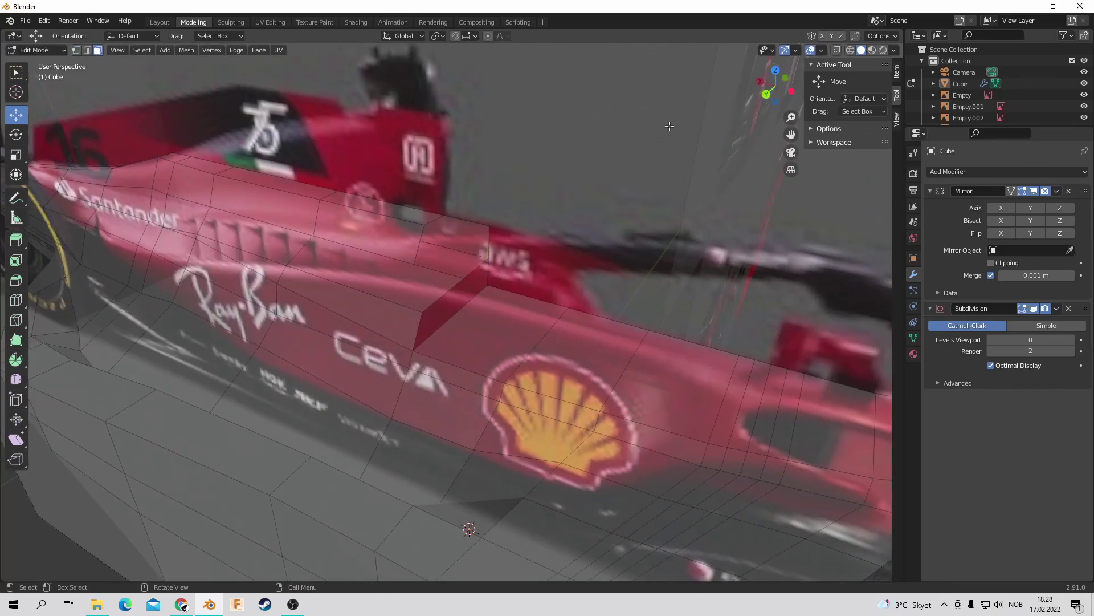
{"action": "middle_click_drag", "start_coordinate": [669, 126], "coordinate": [463, 286]}
{"action": "key", "text": "1"}
{"action": "key", "text": "c"}
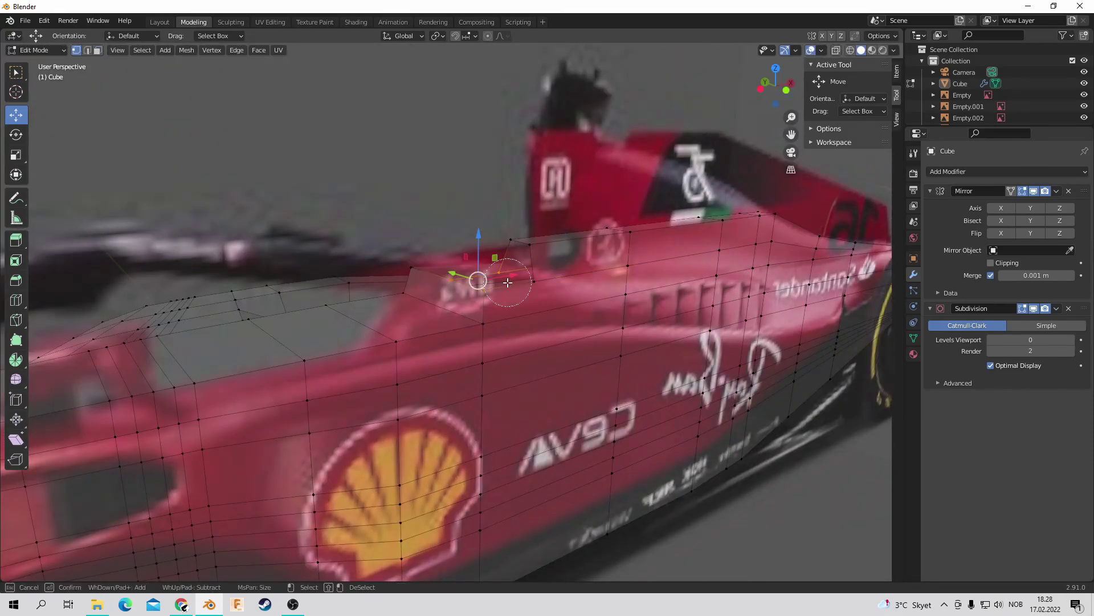
{"action": "left_click_drag", "start_coordinate": [772, 87], "coordinate": [701, 104]}
{"action": "key", "text": "Escape"}
Step: Raise the face behind the cockpit vertically with G Z to form the airbox
{"action": "key", "text": "ctrl+KP_3"}
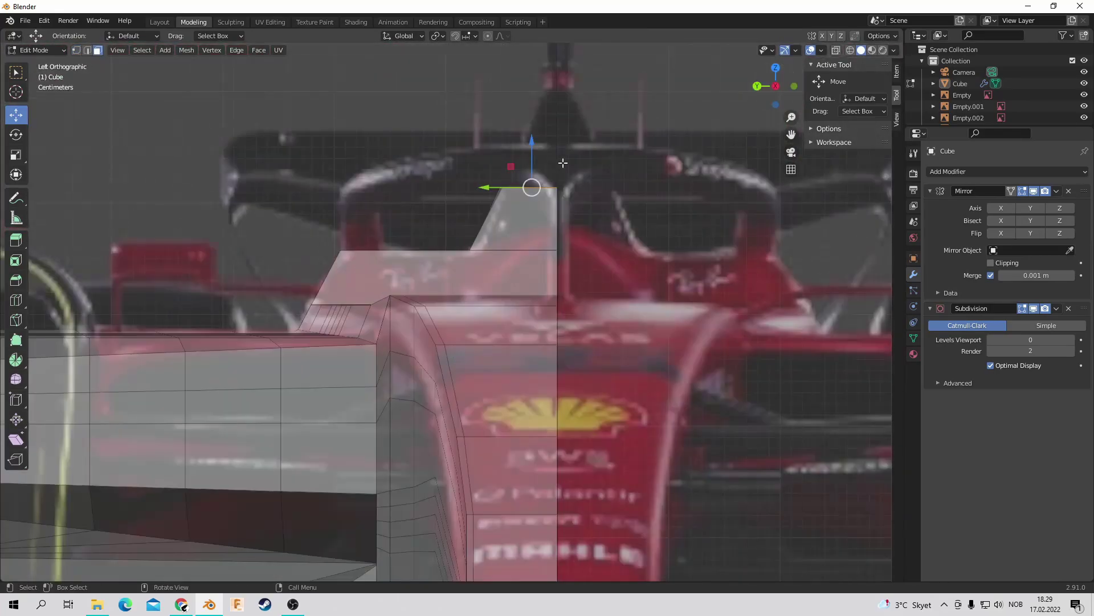
{"action": "middle_click_drag", "start_coordinate": [38, 81], "coordinate": [20, 63]}
{"action": "left_click", "coordinate": [788, 91]}
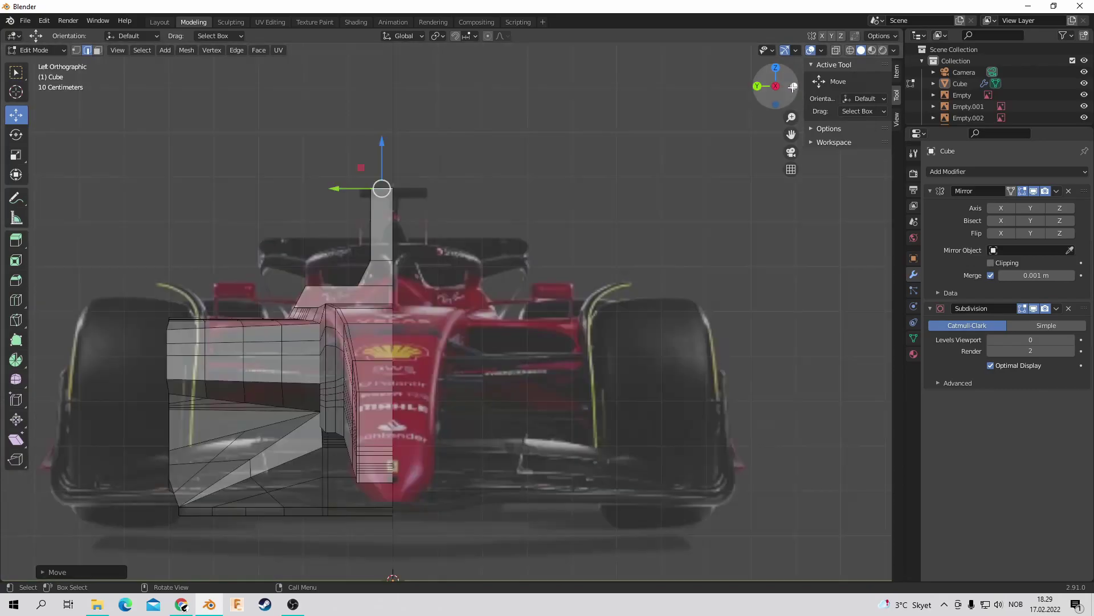
{"action": "left_click_drag", "start_coordinate": [794, 98], "coordinate": [700, 123]}
{"action": "scroll", "coordinate": [700, 123], "scroll_direction": "up", "scroll_amount": 5}
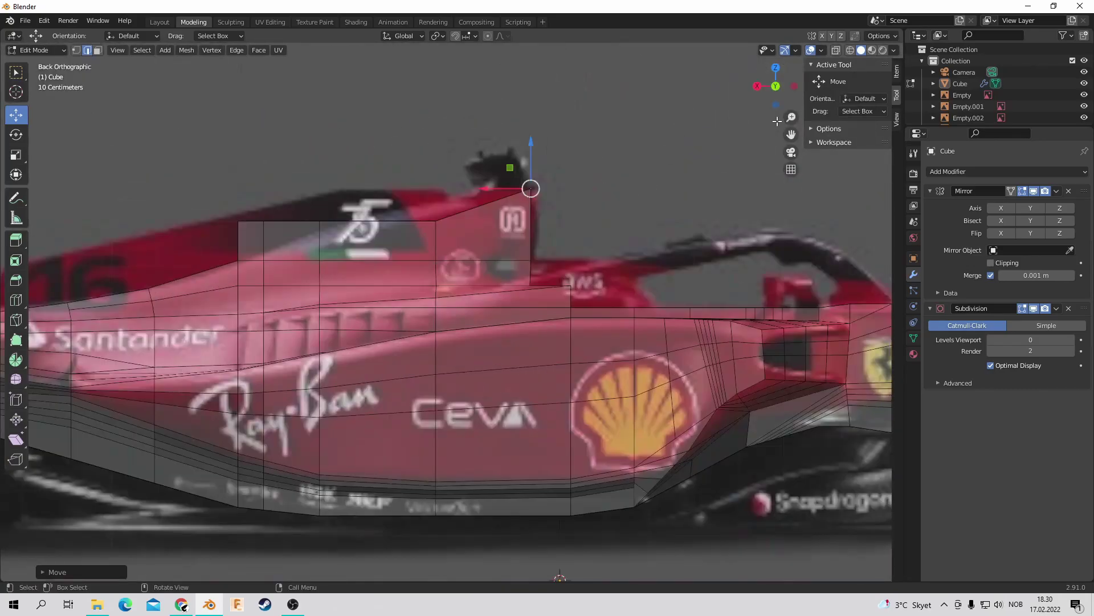
{"action": "left_click", "coordinate": [772, 86]}
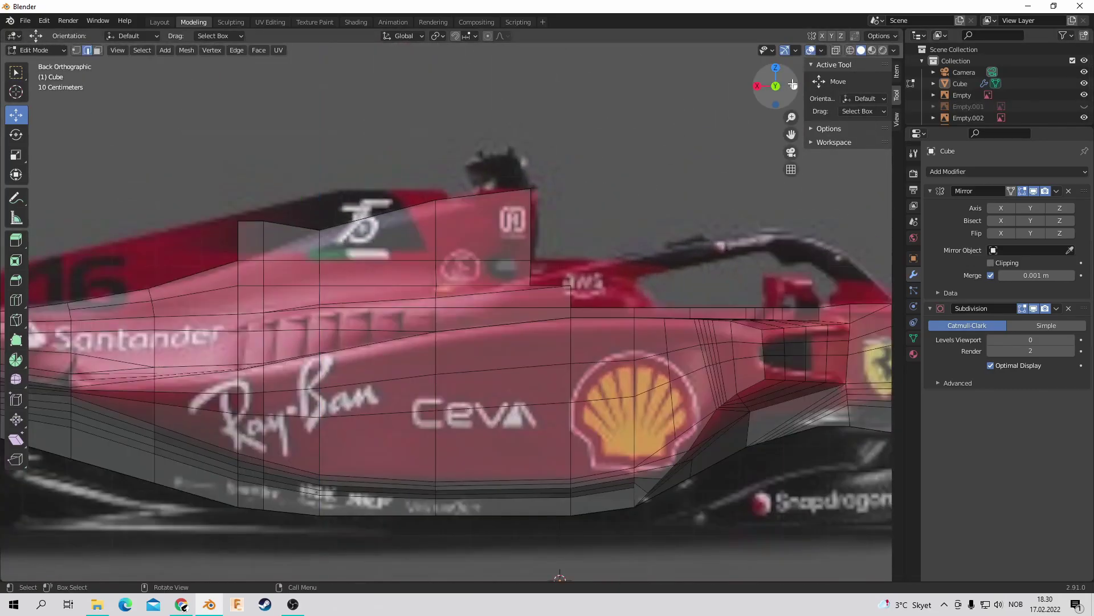
{"action": "left_click_drag", "start_coordinate": [792, 84], "coordinate": [712, 108]}
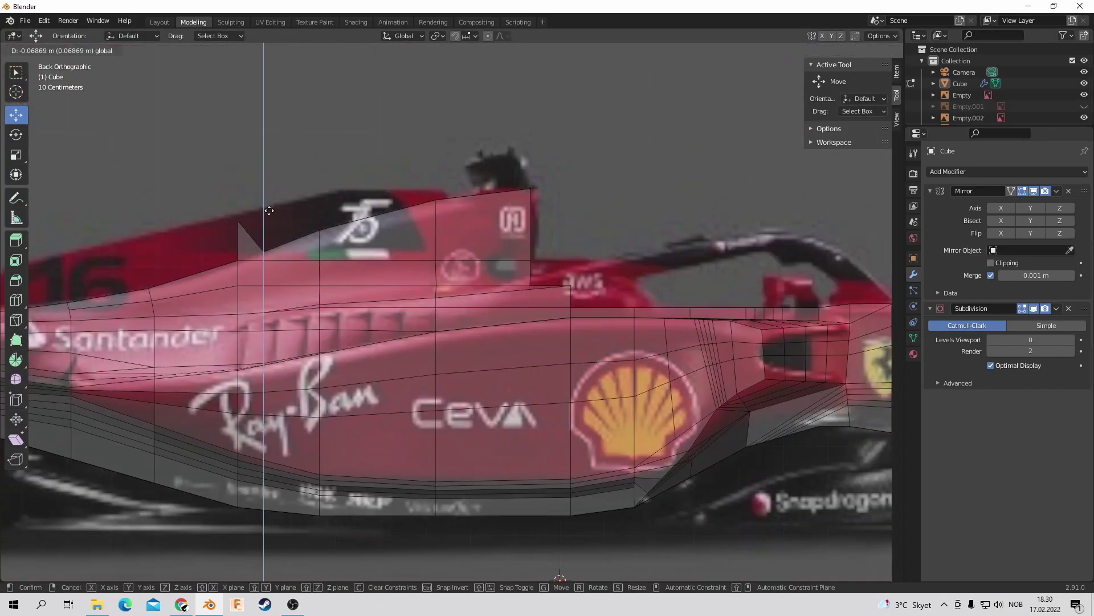
{"action": "key", "text": "3"}
{"action": "left_click", "coordinate": [292, 236]}
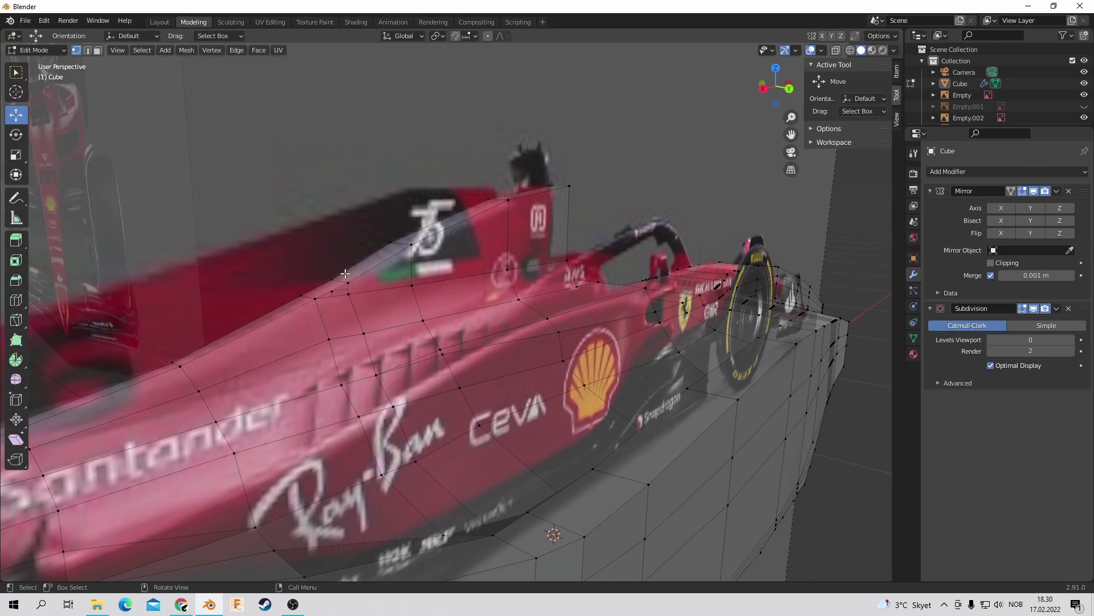
{"action": "scroll", "coordinate": [345, 273], "scroll_direction": "down", "scroll_amount": 3}
{"action": "middle_click_drag", "start_coordinate": [576, 117], "coordinate": [576, 232]}
{"action": "key", "text": "KP_7"}
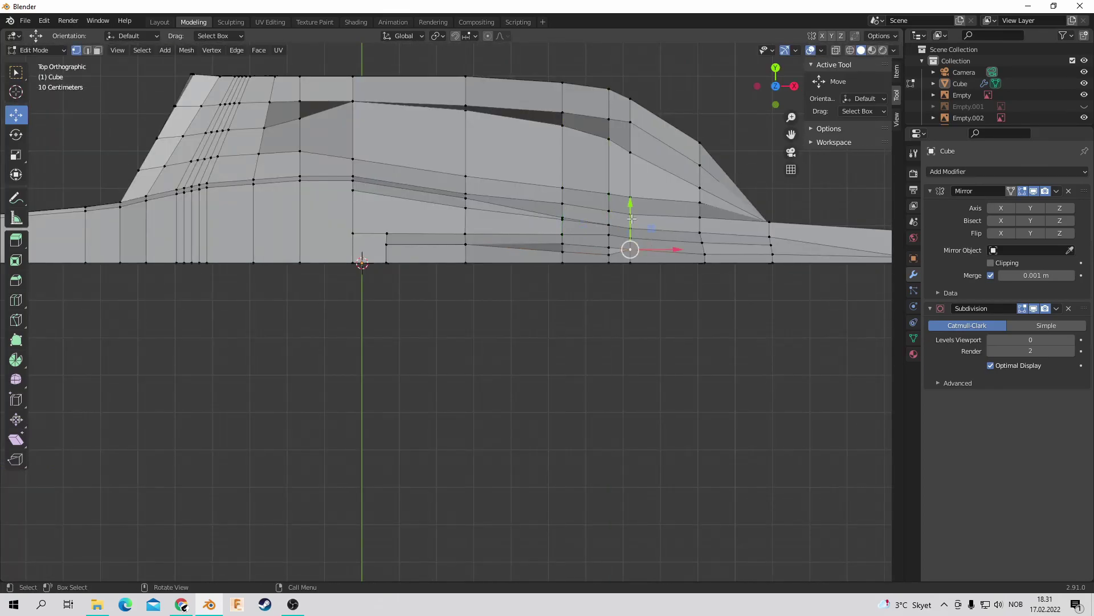
{"action": "middle_click_drag", "start_coordinate": [391, 216], "coordinate": [536, 282]}
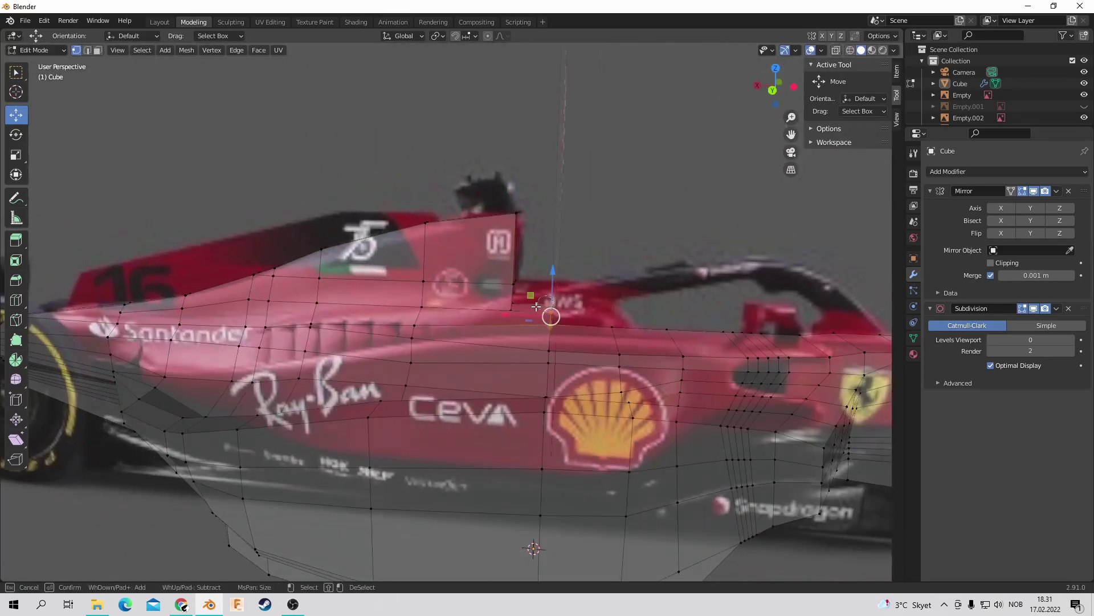
{"action": "key", "text": "g"}
{"action": "left_click", "coordinate": [536, 281]}
Step: Enable Mirror on the Y axis and set Subdivision viewport level to 1
{"action": "key", "text": "ctrl+KP_1"}
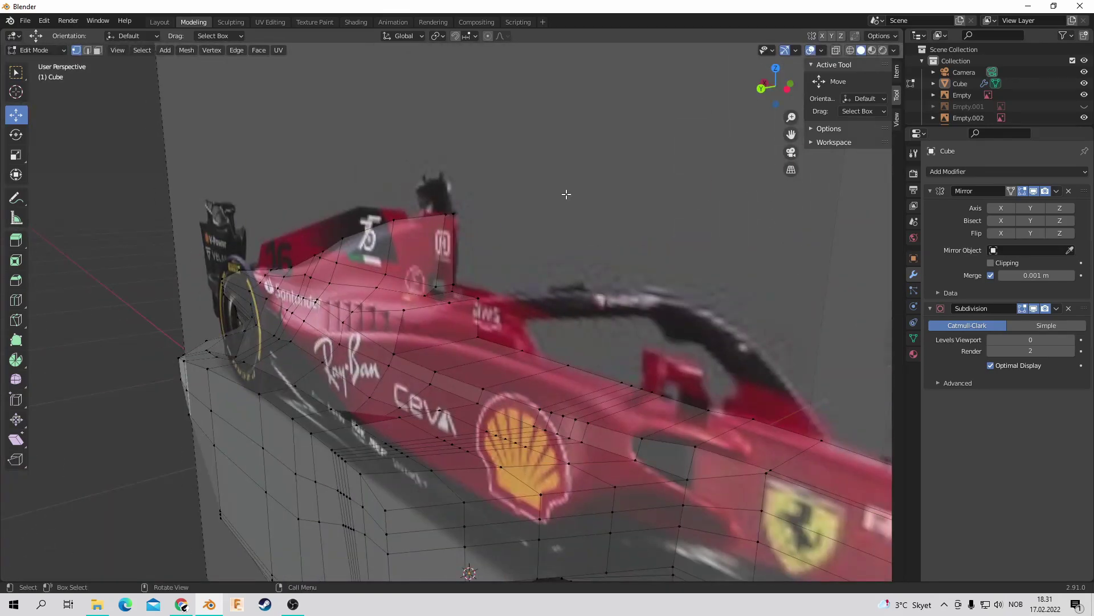
{"action": "left_click_drag", "start_coordinate": [776, 98], "coordinate": [566, 190]}
{"action": "left_click", "coordinate": [1027, 208]}
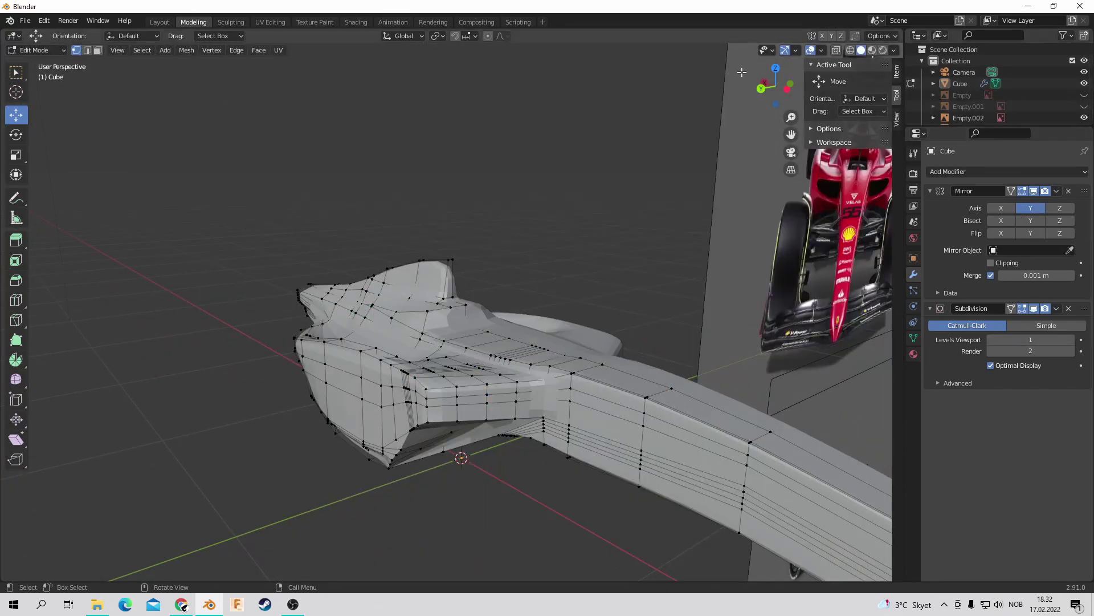
{"action": "left_click_drag", "start_coordinate": [766, 85], "coordinate": [741, 114]}
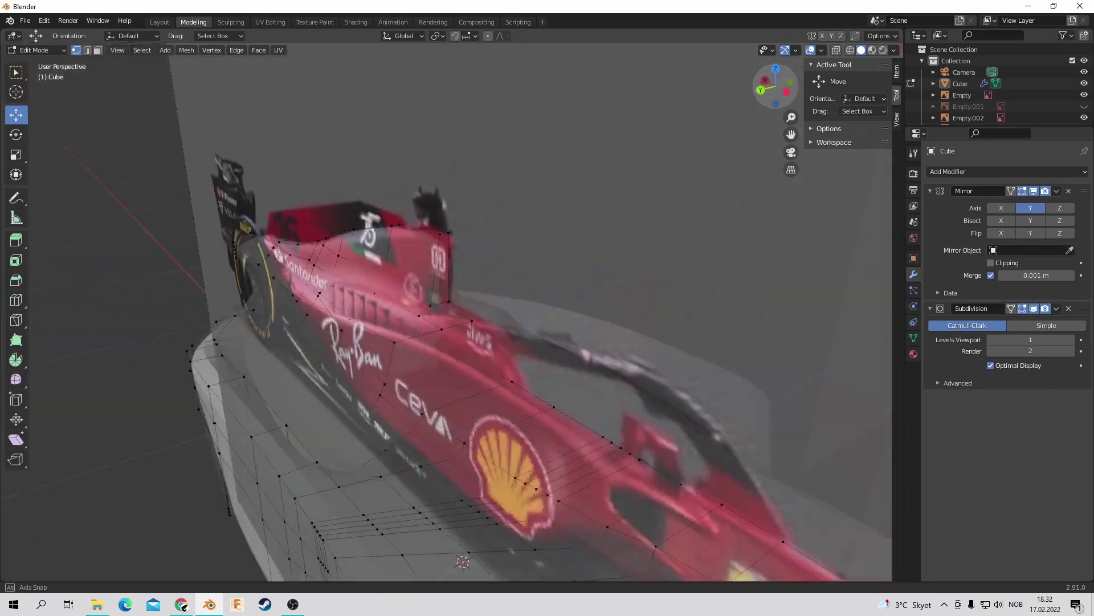
{"action": "left_click_drag", "start_coordinate": [775, 85], "coordinate": [441, 330]}
{"action": "key", "text": "ctrl+0"}
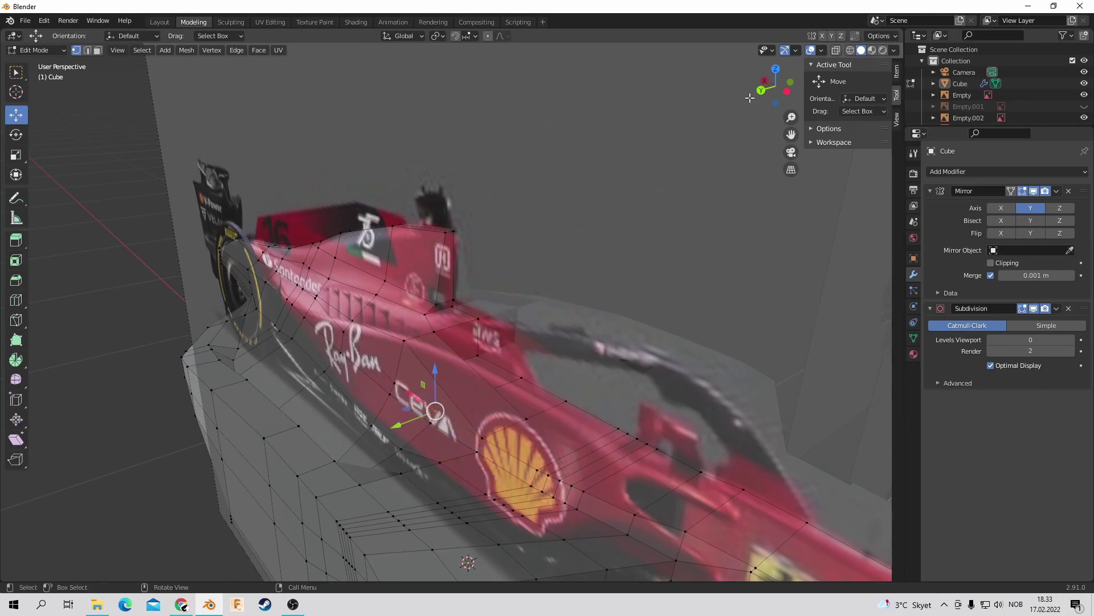
{"action": "left_click_drag", "start_coordinate": [750, 98], "coordinate": [767, 88]}
Step: Move the airbox's rear top vertex up along Z, then view the whole car
{"action": "key", "text": "3"}
{"action": "key", "text": "c"}
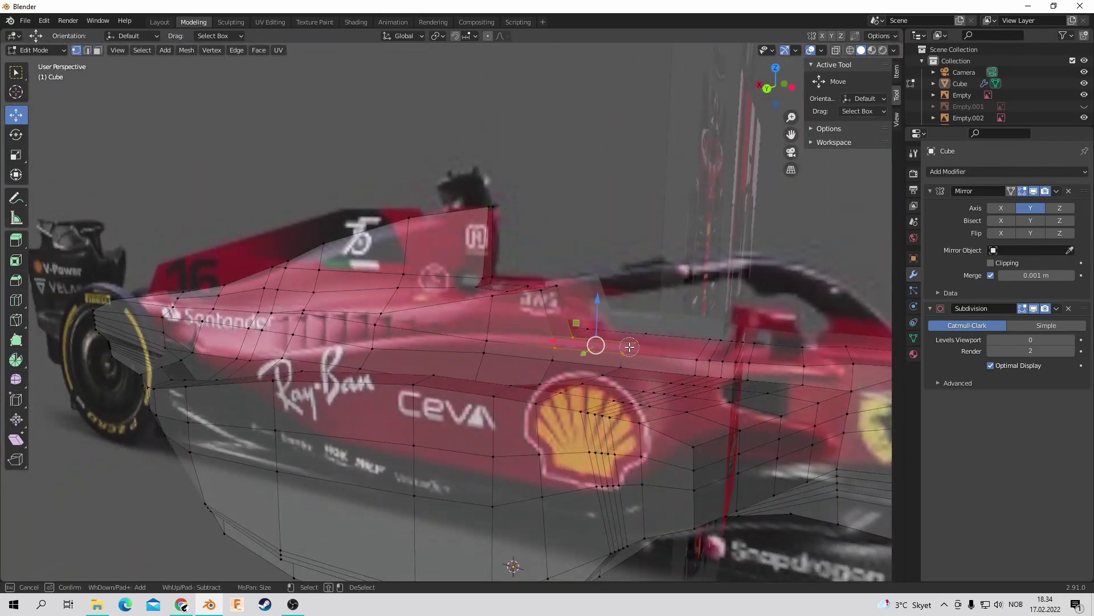
{"action": "key", "text": "2"}
{"action": "key", "text": "ctrl+KP_1"}
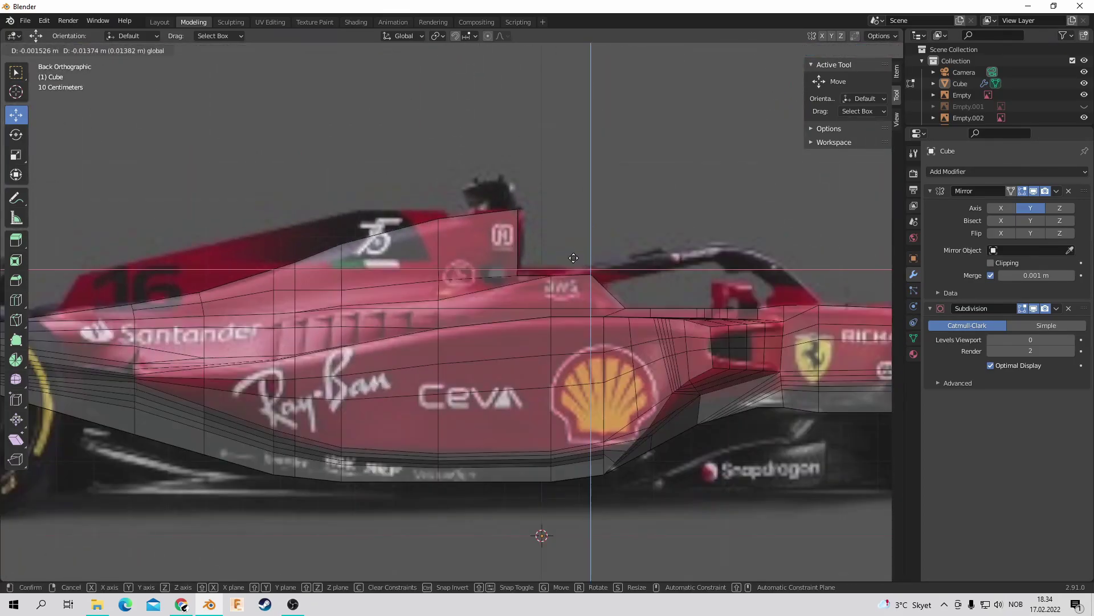
{"action": "middle_click_drag", "start_coordinate": [771, 112], "coordinate": [568, 302]}
{"action": "key", "text": "c"}
{"action": "left_click", "coordinate": [568, 302]}
{"action": "key", "text": "Escape"}
{"action": "key", "text": "ctrl+KP_1"}
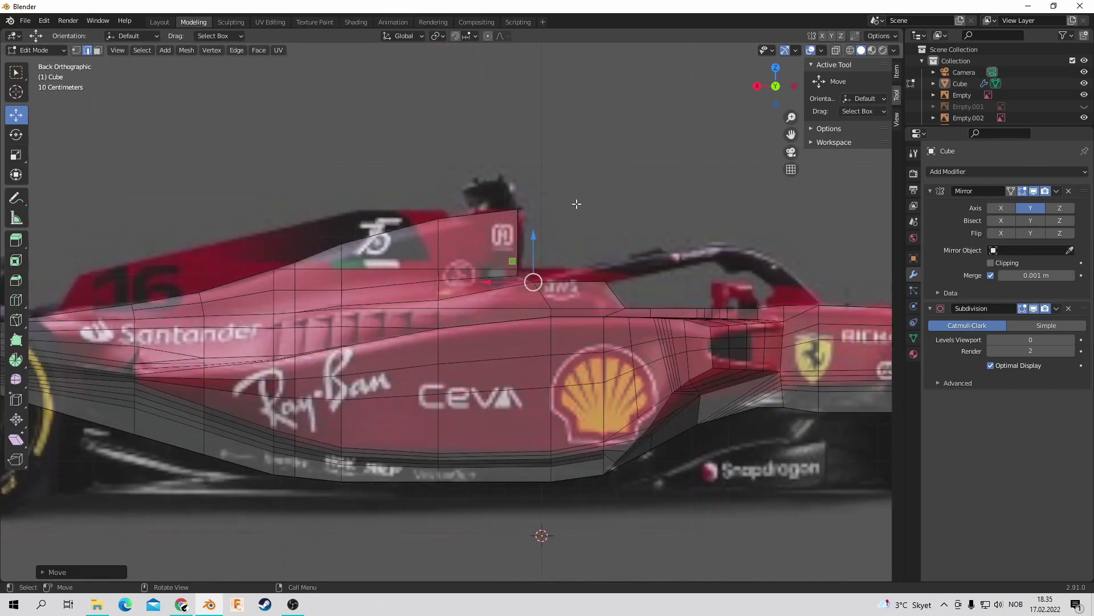
{"action": "middle_click_drag", "start_coordinate": [536, 66], "coordinate": [530, 249]}
{"action": "key", "text": "g"}
{"action": "key", "text": "z"}
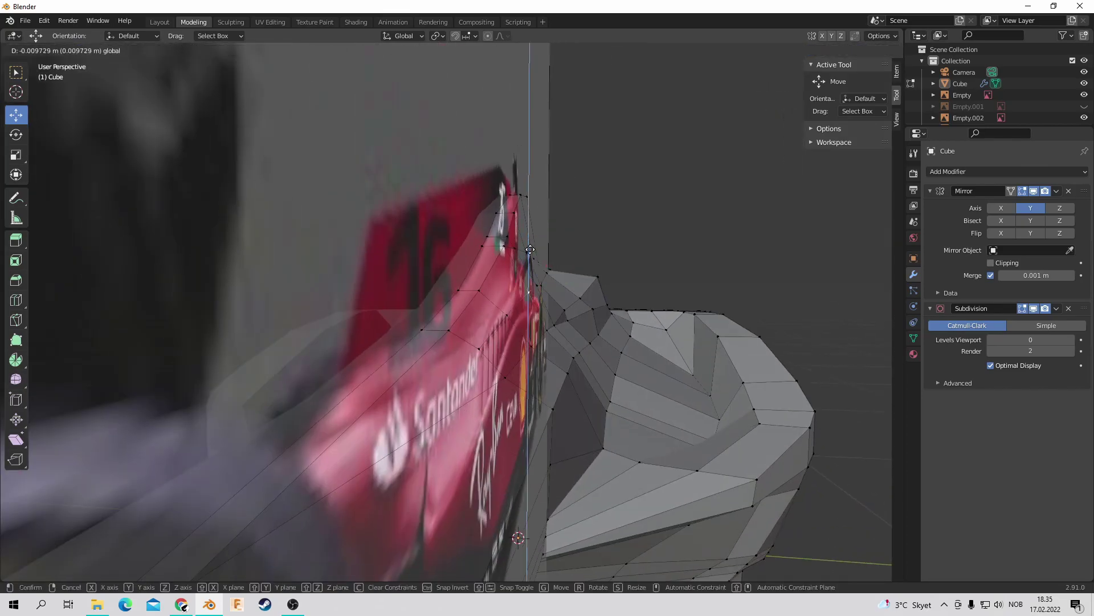
{"action": "mouse_move", "coordinate": [591, 269]}
{"action": "middle_mouse_down"}
{"action": "mouse_move", "coordinate": [627, 273]}
{"action": "mouse_move", "coordinate": [346, 572]}
{"action": "mouse_move", "coordinate": [399, 399]}
{"action": "middle_mouse_up"}
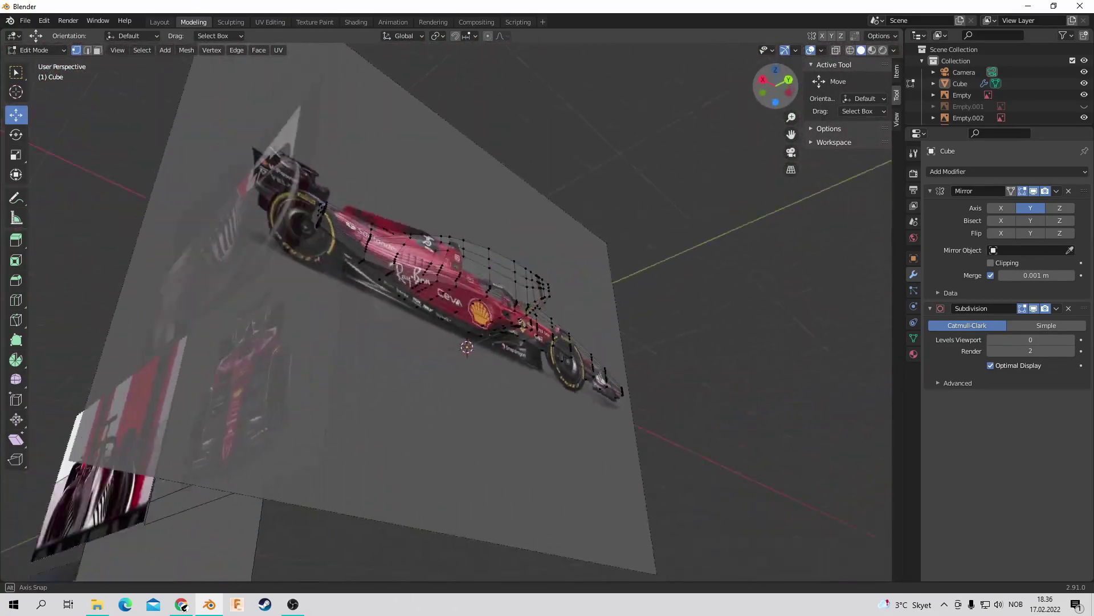
{"action": "mouse_move", "coordinate": [399, 399]}
{"action": "middle_mouse_down"}
{"action": "mouse_move", "coordinate": [67, 287]}
{"action": "mouse_move", "coordinate": [239, 296]}
{"action": "middle_mouse_up"}
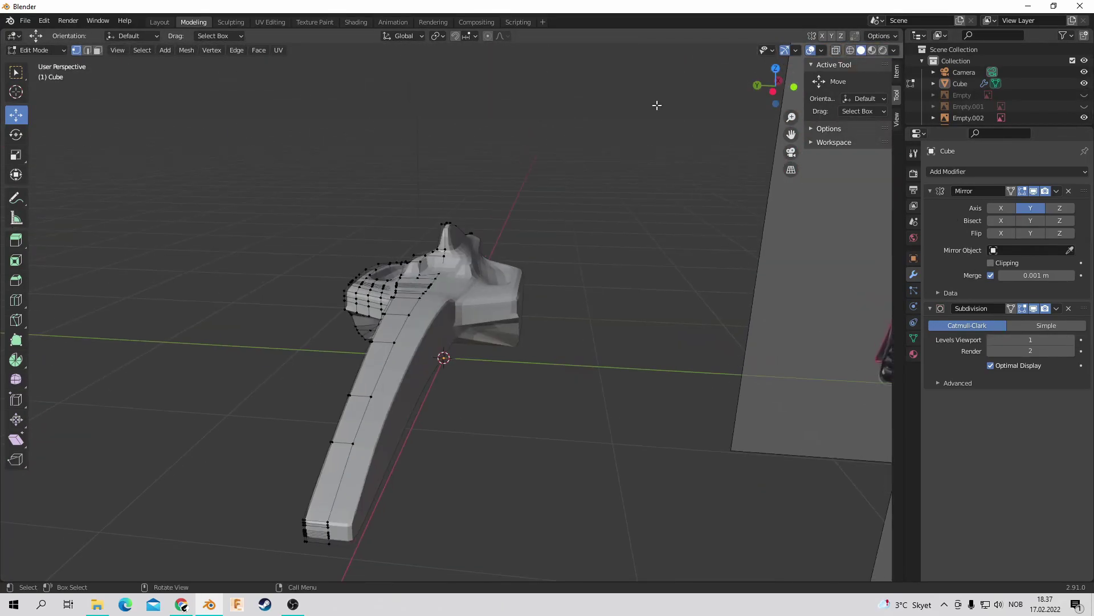
{"action": "middle_click_drag", "start_coordinate": [456, 314], "coordinate": [456, 313], "text": "alt"}
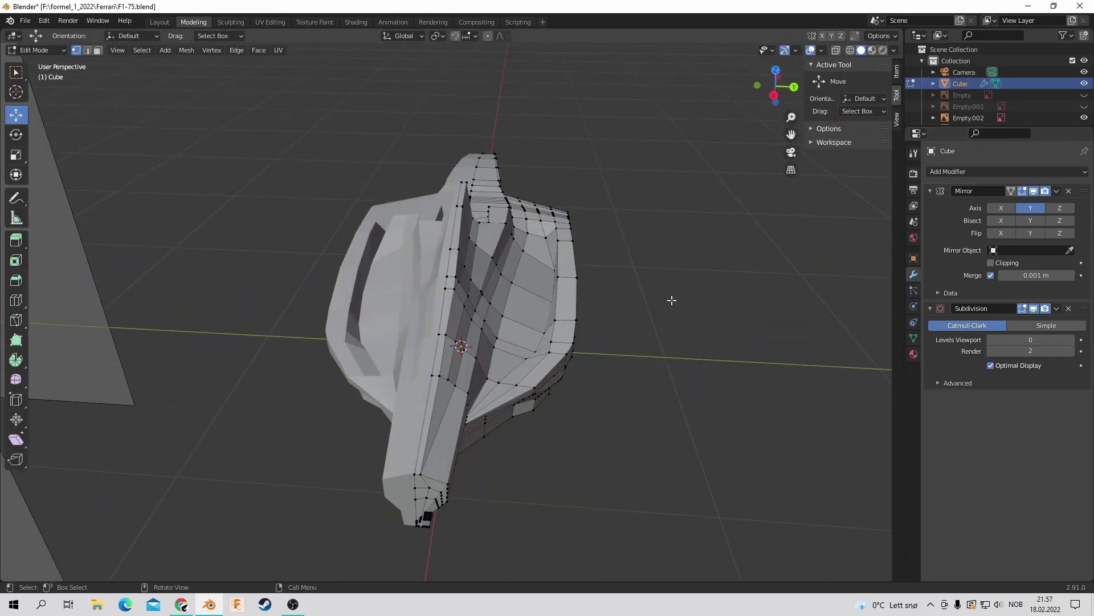
Step: Check the airbox and cockpit mesh against the reference planes in side views
{"action": "scroll", "coordinate": [672, 300], "scroll_direction": "up", "scroll_amount": 3}
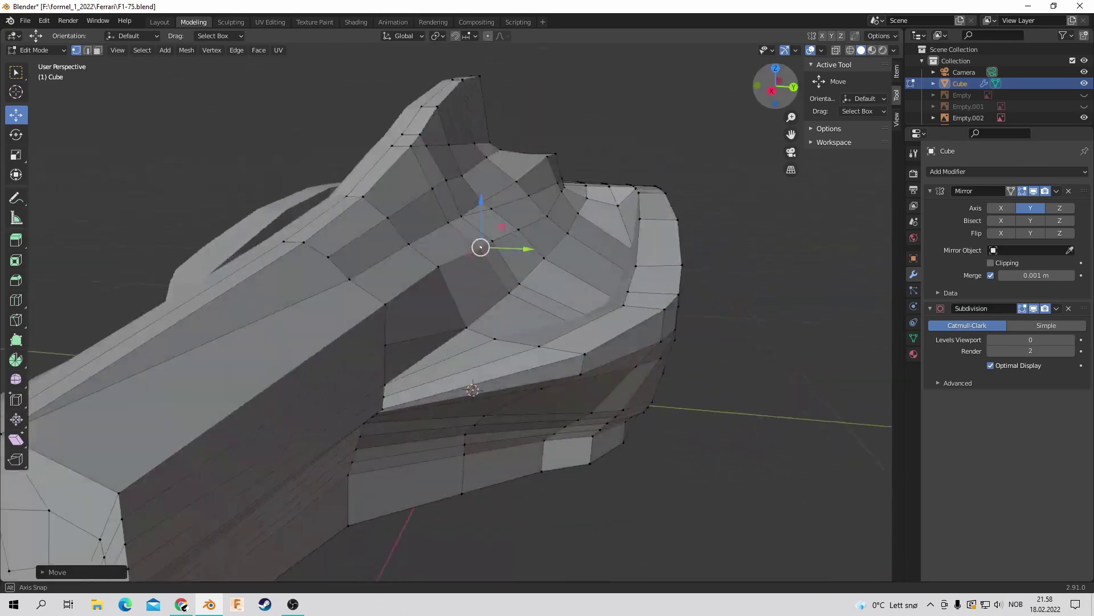
{"action": "middle_click_drag", "start_coordinate": [547, 308], "coordinate": [791, 134]}
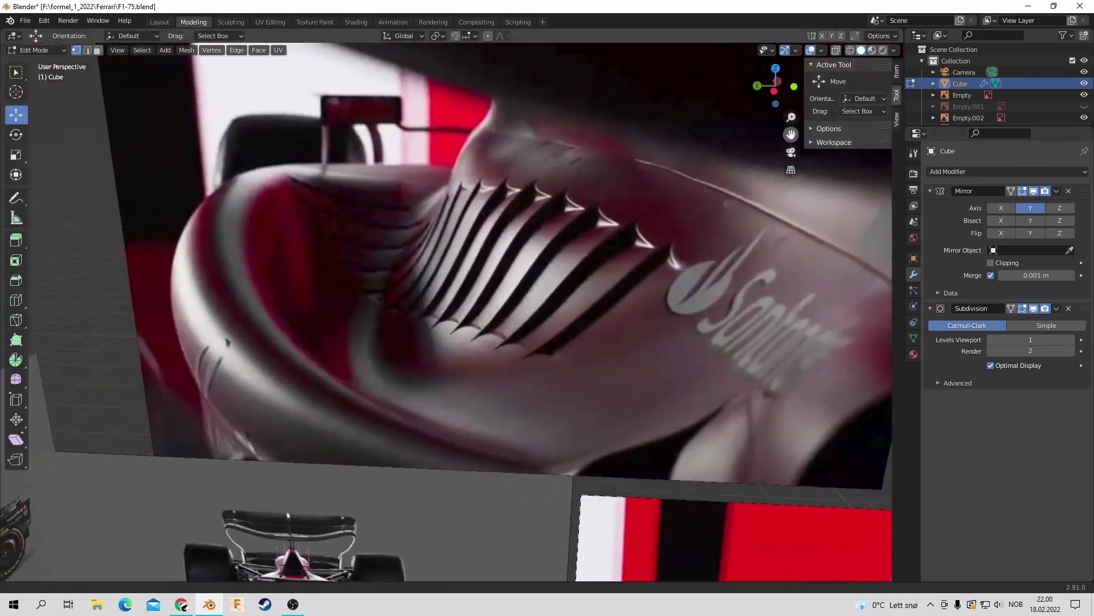
{"action": "left_click", "coordinate": [757, 86]}
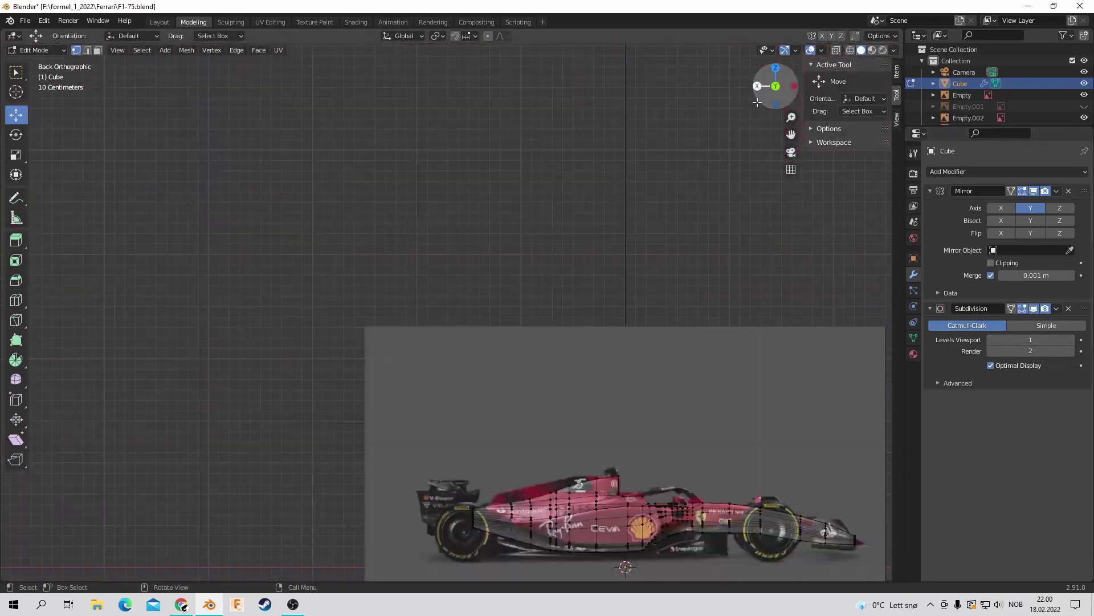
{"action": "middle_click_drag", "start_coordinate": [656, 169], "coordinate": [570, 171]}
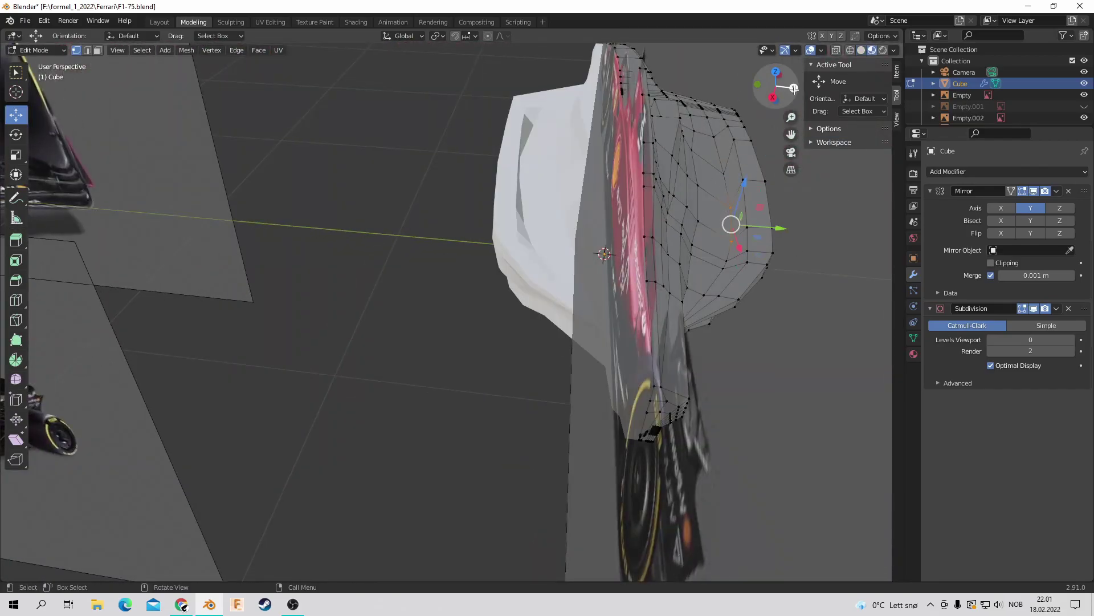
{"action": "left_click", "coordinate": [794, 88]}
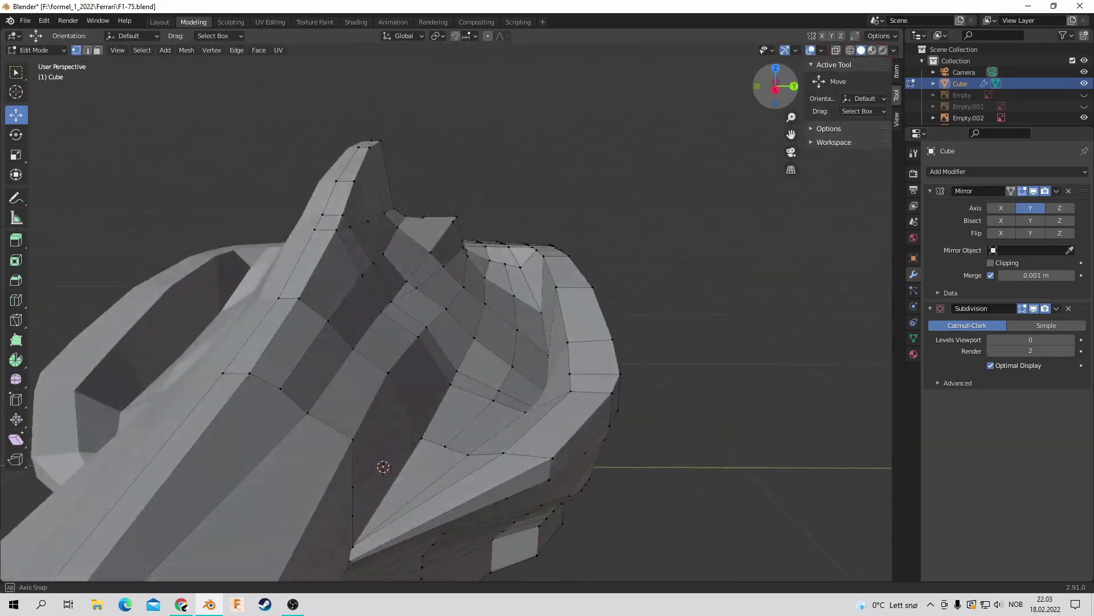
{"action": "left_click_drag", "start_coordinate": [779, 75], "coordinate": [735, 185]}
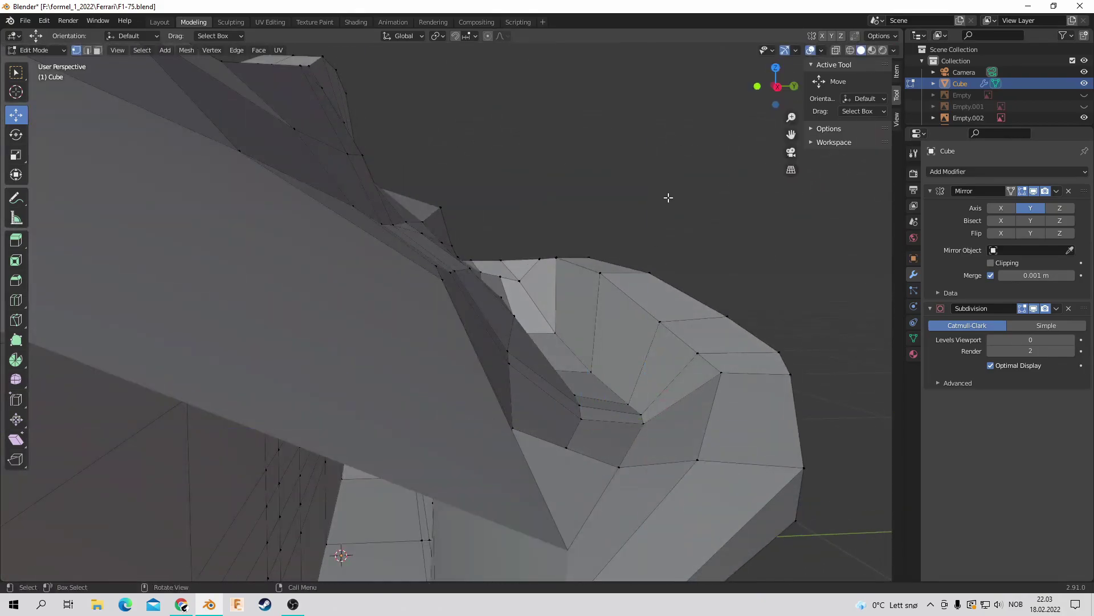
{"action": "left_click_drag", "start_coordinate": [776, 80], "coordinate": [775, 86]}
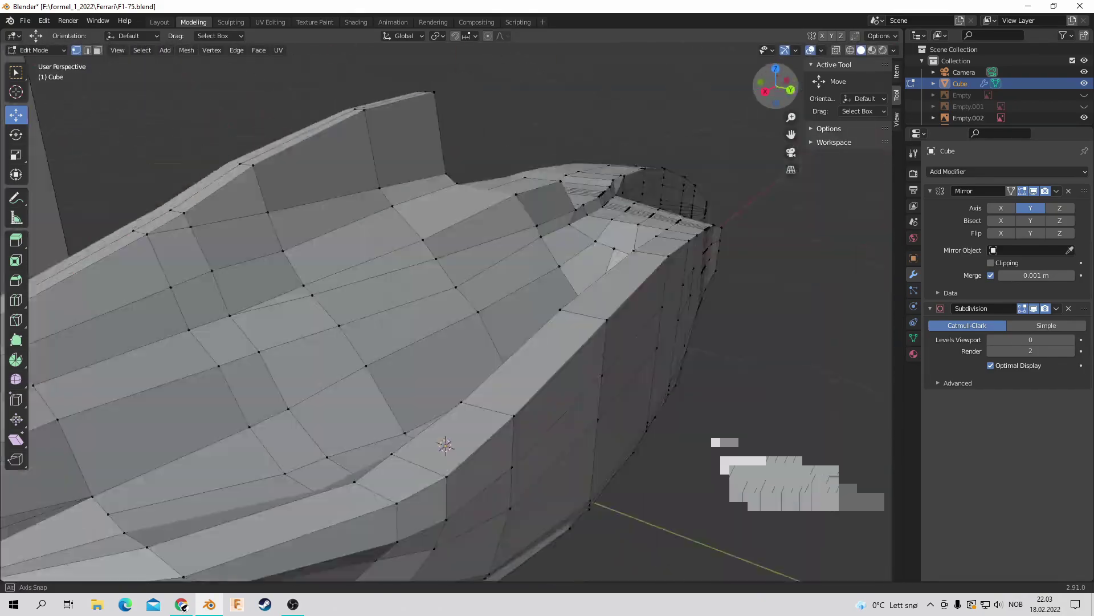
{"action": "key", "text": "ctrl+1"}
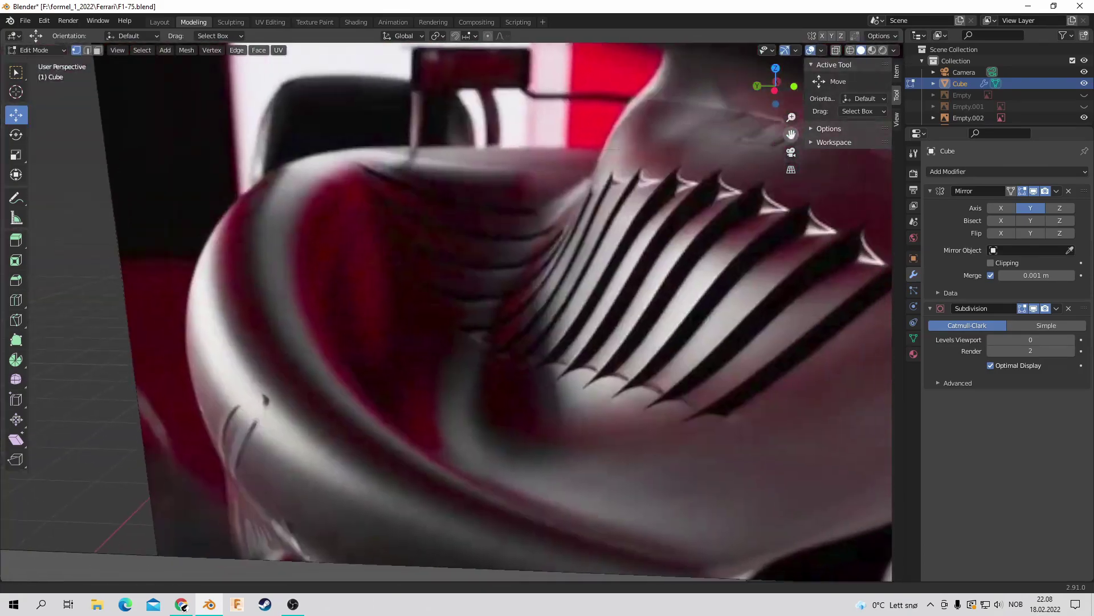
Step: Select the car body Cube and frame it in solid shading
{"action": "scroll", "coordinate": [570, 320], "scroll_direction": "down", "scroll_amount": 10}
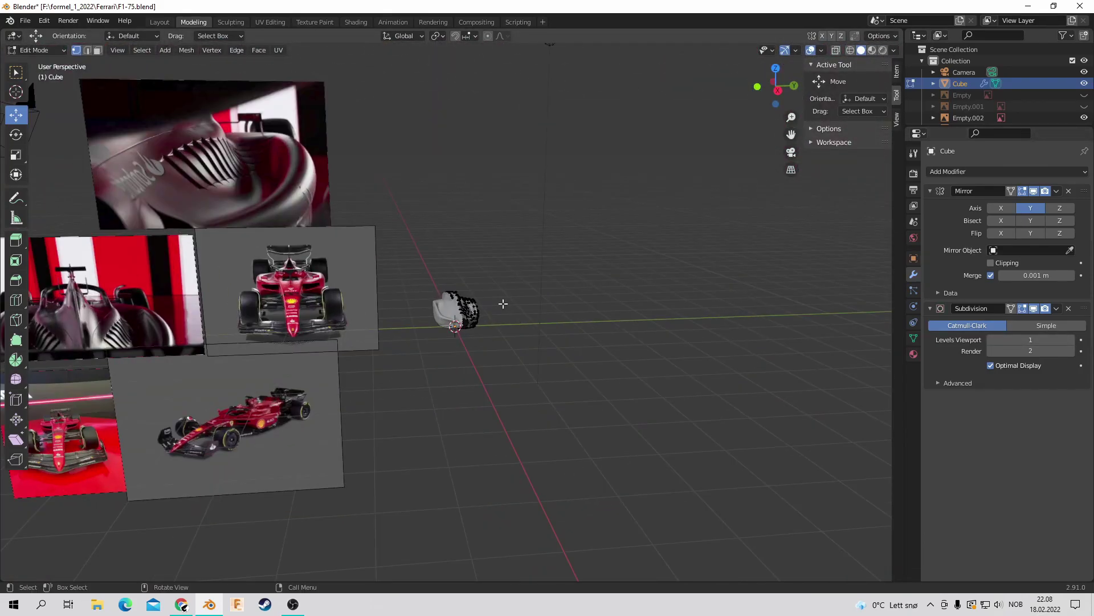
{"action": "scroll", "coordinate": [412, 314], "scroll_direction": "down", "scroll_amount": 4}
{"action": "left_click", "coordinate": [43, 50]}
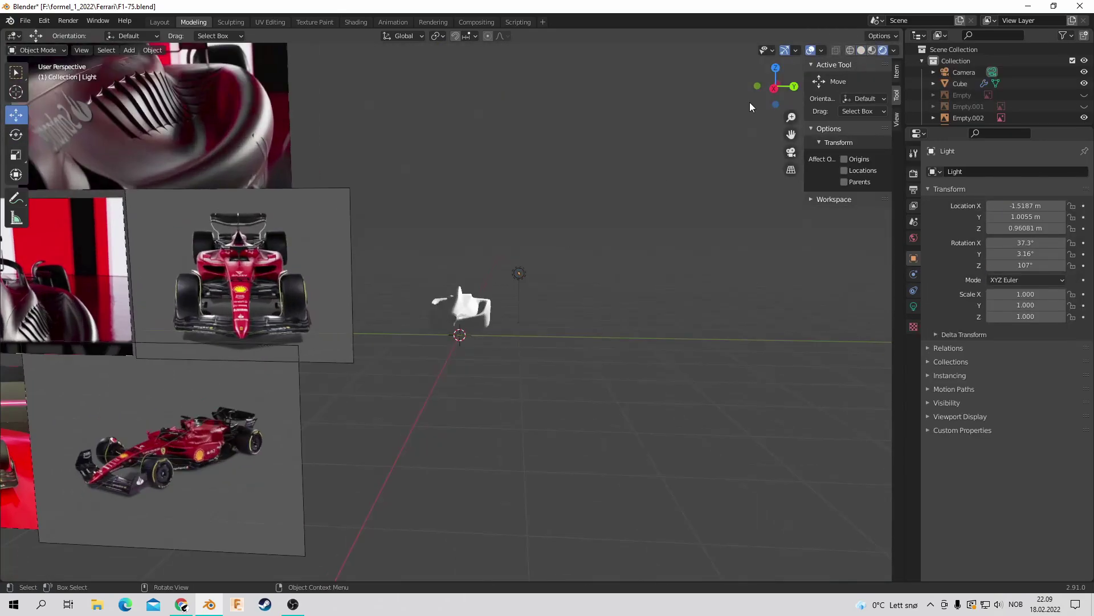
{"action": "left_click_drag", "start_coordinate": [775, 85], "coordinate": [758, 97]}
{"action": "left_click_drag", "start_coordinate": [791, 134], "coordinate": [741, 171]}
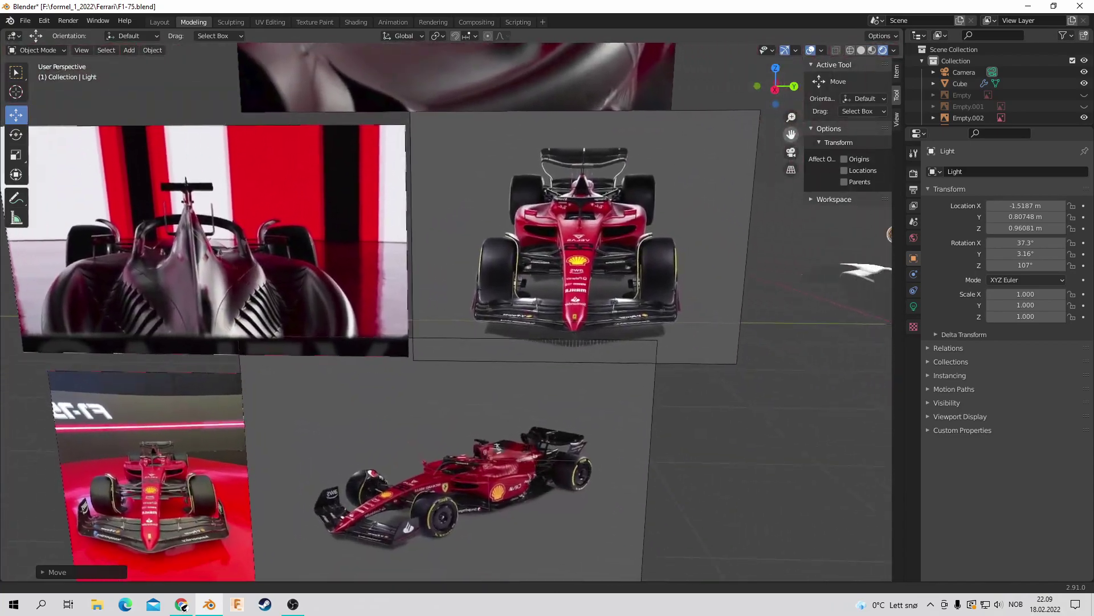
{"action": "left_click", "coordinate": [960, 84]}
{"action": "key", "text": "KP_Decimal"}
{"action": "key", "text": "z"}
Step: In Edit Mode, move the lower sidepod vertices to follow the car's underside
{"action": "key", "text": "Tab"}
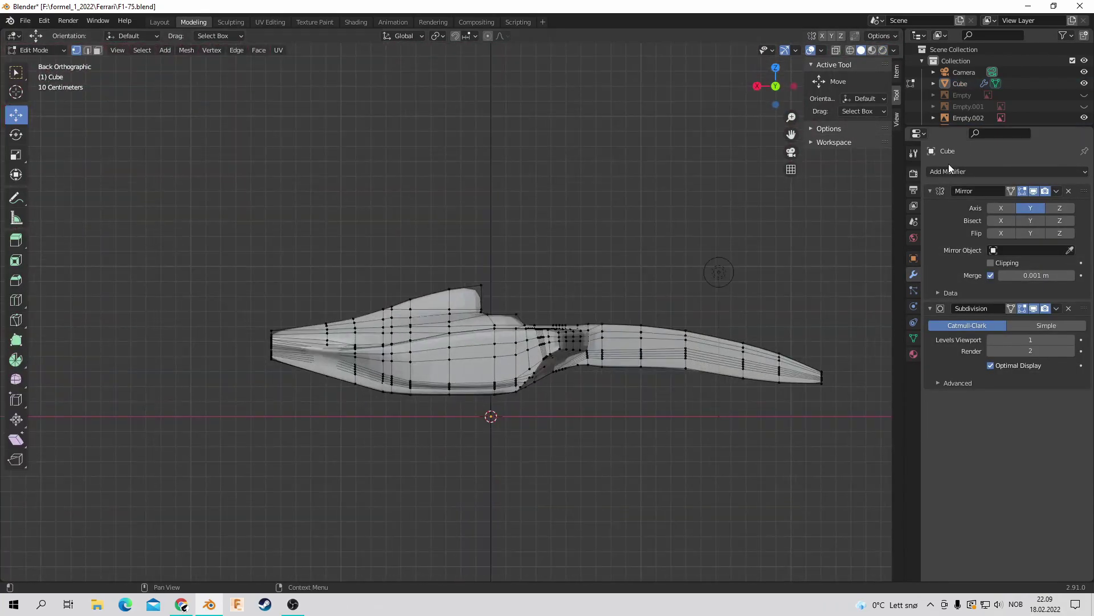
{"action": "mouse_move", "coordinate": [637, 186]}
{"action": "middle_mouse_down"}
{"action": "mouse_move", "coordinate": [536, 301]}
{"action": "mouse_move", "coordinate": [443, 170]}
{"action": "middle_mouse_up"}
{"action": "scroll", "coordinate": [536, 300], "scroll_direction": "up", "scroll_amount": 5}
{"action": "key", "text": "c"}
{"action": "key", "text": "Escape"}
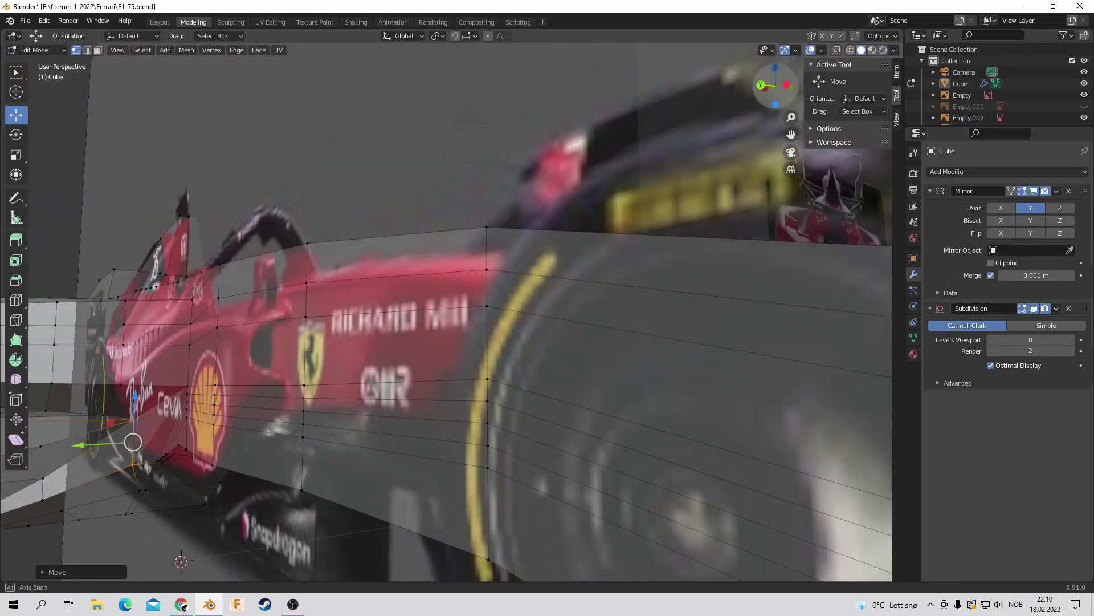
{"action": "key", "text": "Escape"}
{"action": "scroll", "coordinate": [477, 168], "scroll_direction": "down", "scroll_amount": 5}
{"action": "key", "text": "ctrl+KP_1"}
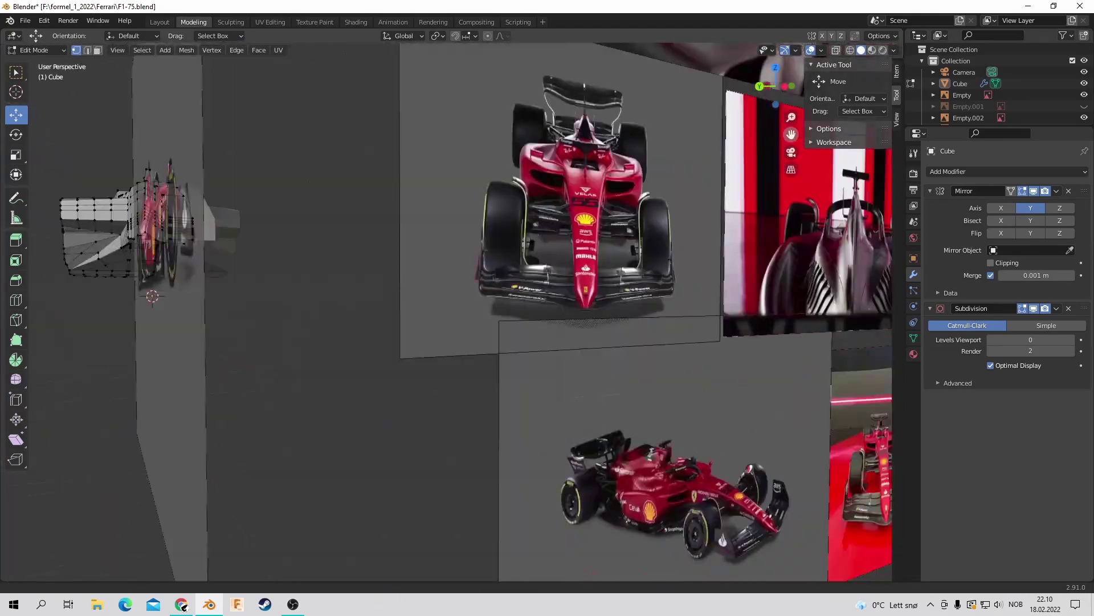
{"action": "scroll", "coordinate": [647, 205], "scroll_direction": "up", "scroll_amount": 6}
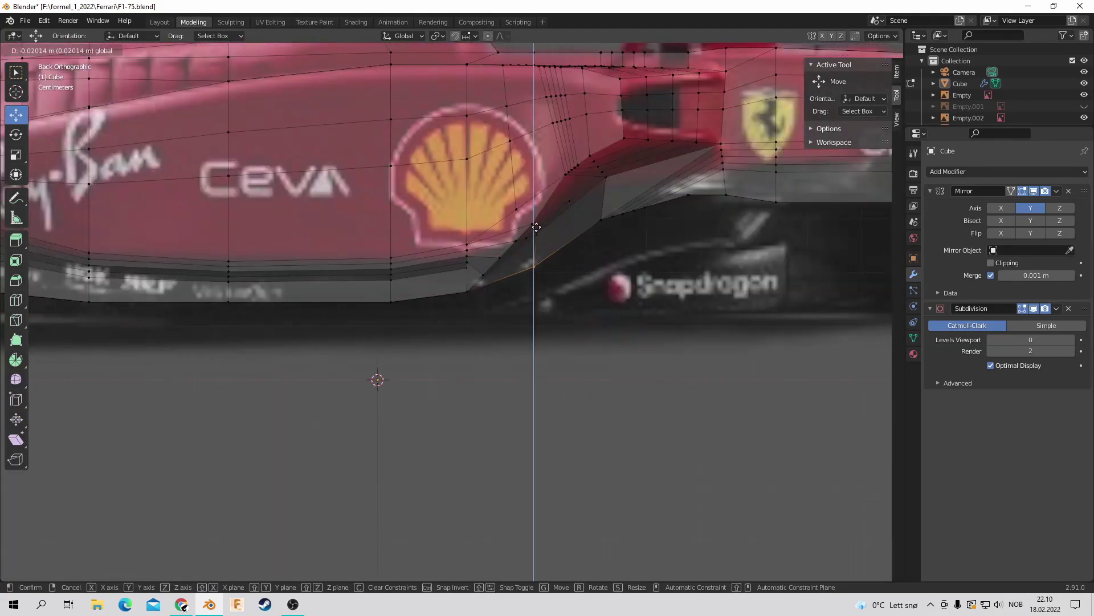
{"action": "key", "text": "Escape"}
{"action": "mouse_move", "coordinate": [537, 227]}
{"action": "middle_mouse_down"}
{"action": "mouse_move", "coordinate": [599, 117]}
{"action": "mouse_move", "coordinate": [575, 126]}
{"action": "middle_mouse_up"}
{"action": "scroll", "coordinate": [570, 171], "scroll_direction": "down", "scroll_amount": 5}
Step: Circle-select the sidepod side faces and pick the Extrude Region tool
{"action": "key", "text": "3"}
{"action": "scroll", "coordinate": [593, 215], "scroll_direction": "up", "scroll_amount": 3}
{"action": "key", "text": "c"}
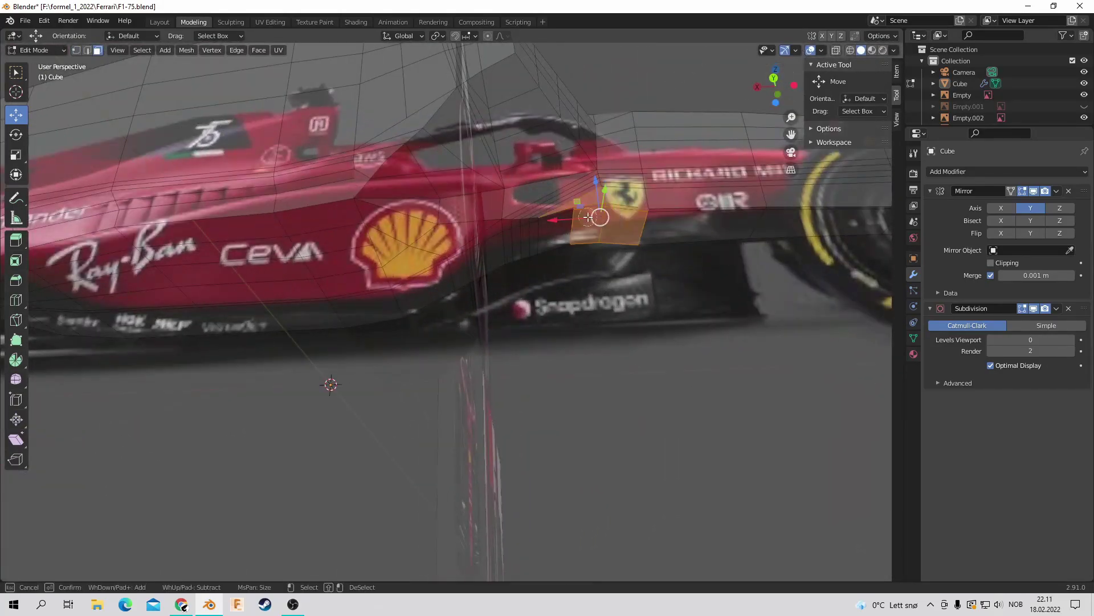
{"action": "left_click_drag", "start_coordinate": [593, 215], "coordinate": [417, 321]}
{"action": "key", "text": "Escape"}
{"action": "key", "text": "ctrl+KP_1"}
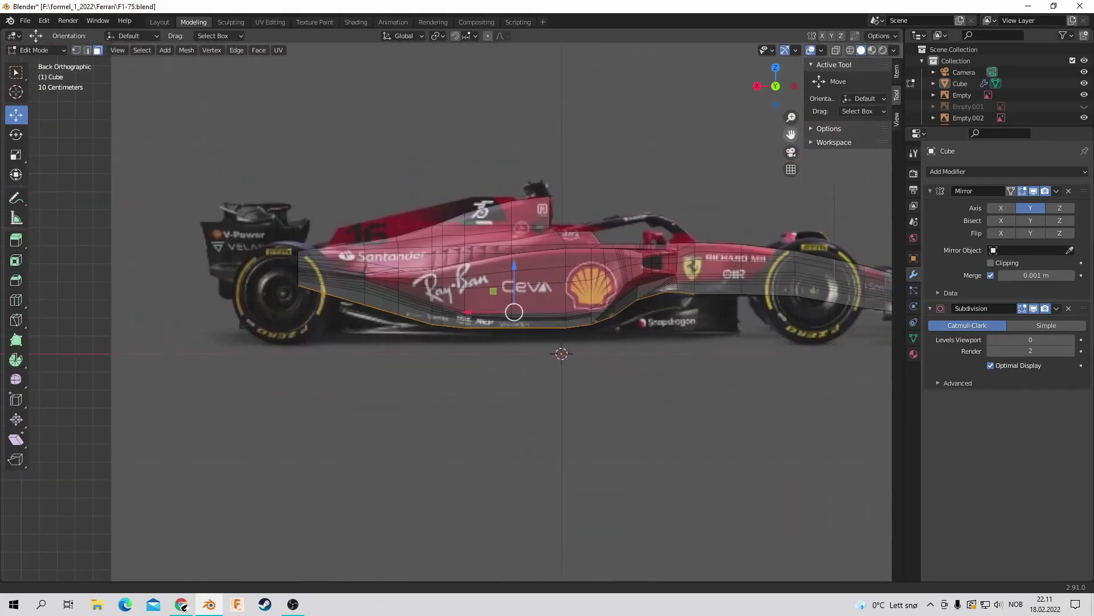
{"action": "left_click", "coordinate": [15, 240]}
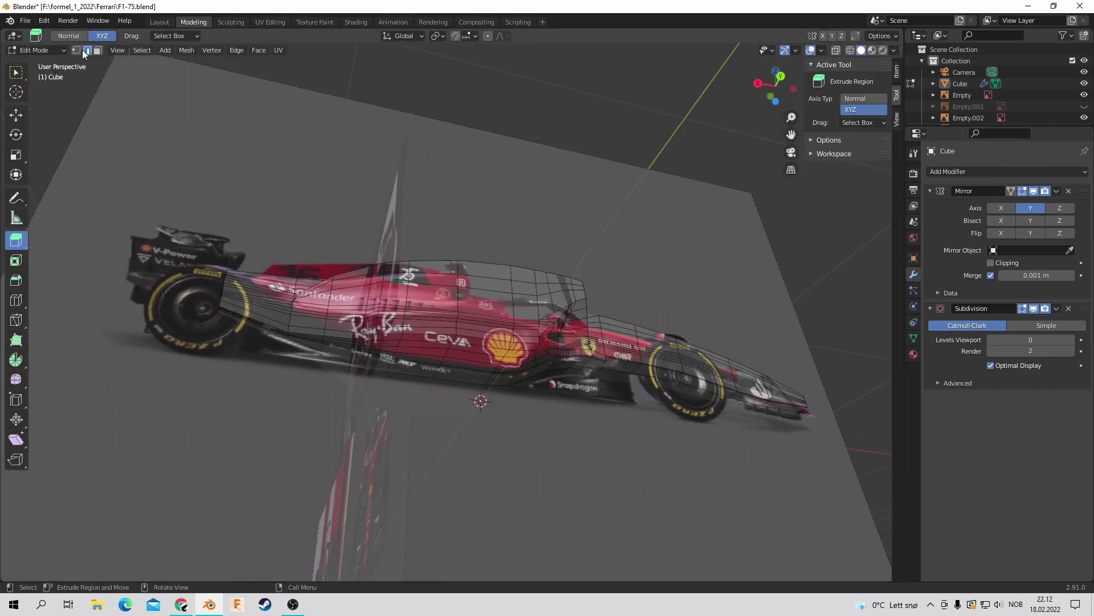
Step: Extrude the sidepod faces downward and set their coordinate in the Item tab
{"action": "middle_click_drag", "start_coordinate": [342, 285], "coordinate": [513, 257]}
{"action": "left_click", "coordinate": [896, 71]}
{"action": "key", "text": "Return"}
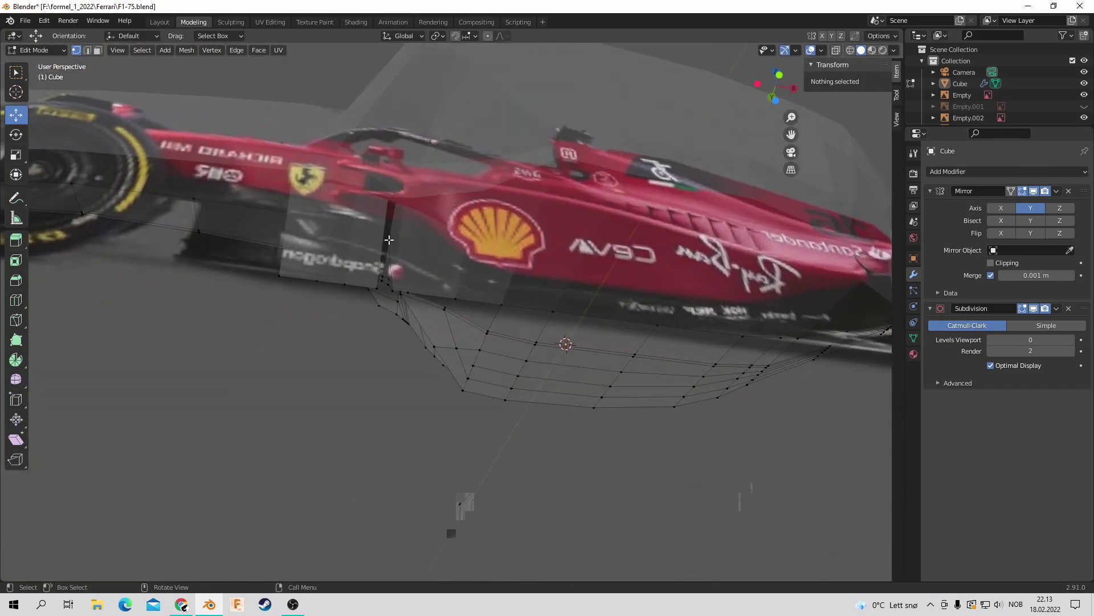
{"action": "middle_click_drag", "start_coordinate": [532, 370], "coordinate": [391, 420]}
{"action": "key", "text": "alt+a"}
{"action": "scroll", "coordinate": [670, 371], "scroll_direction": "up", "scroll_amount": 2}
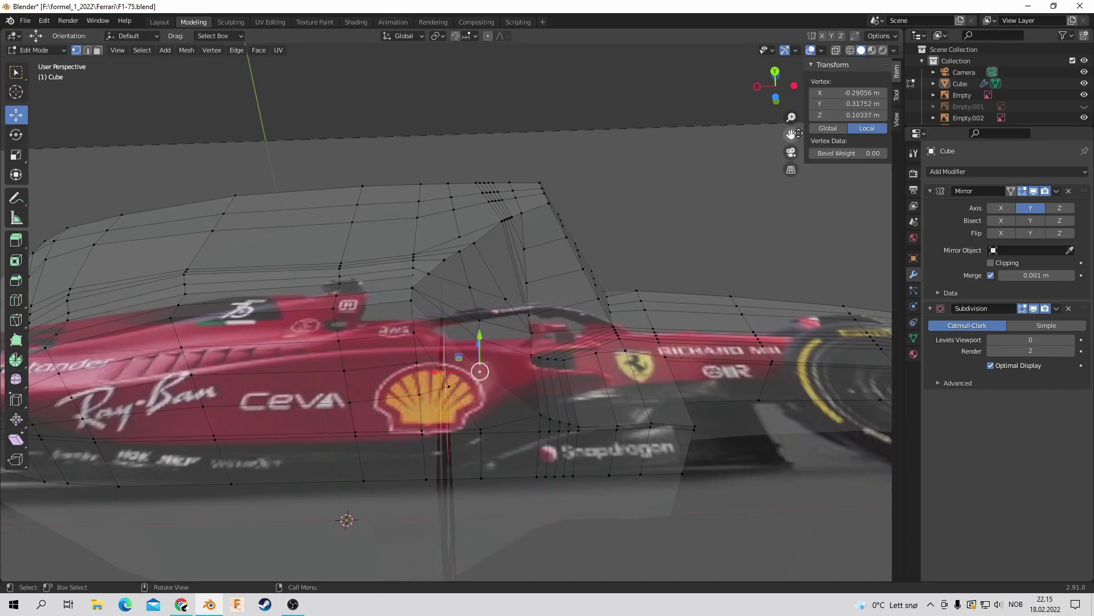
Step: Select the bottom edge loop of the new lower section and move it into place
{"action": "left_click_drag", "start_coordinate": [791, 133], "coordinate": [873, 140]}
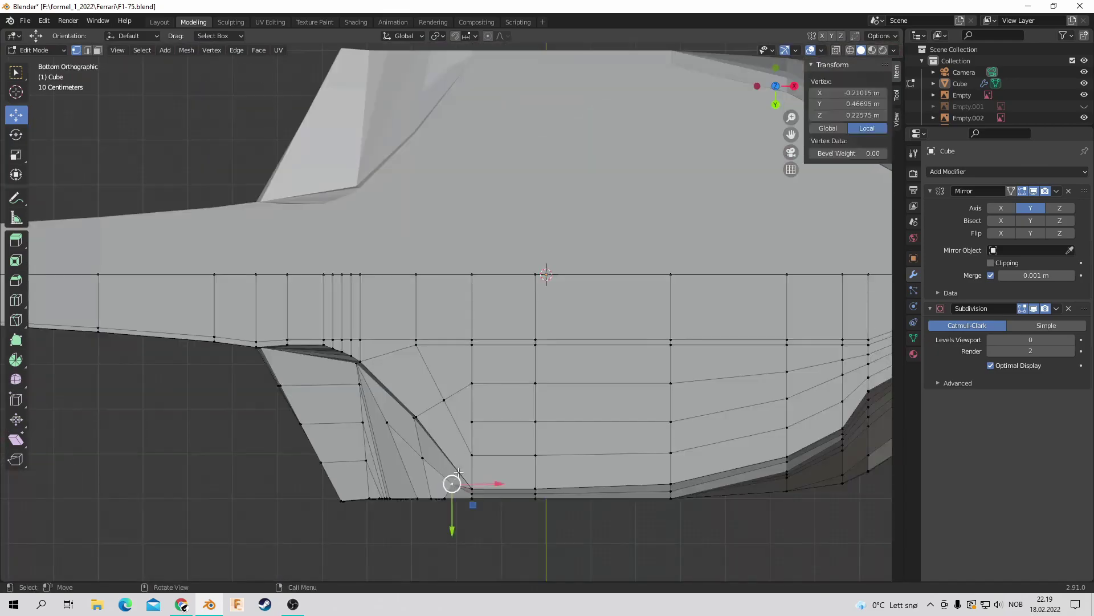
{"action": "middle_click_drag", "start_coordinate": [458, 472], "coordinate": [433, 399]}
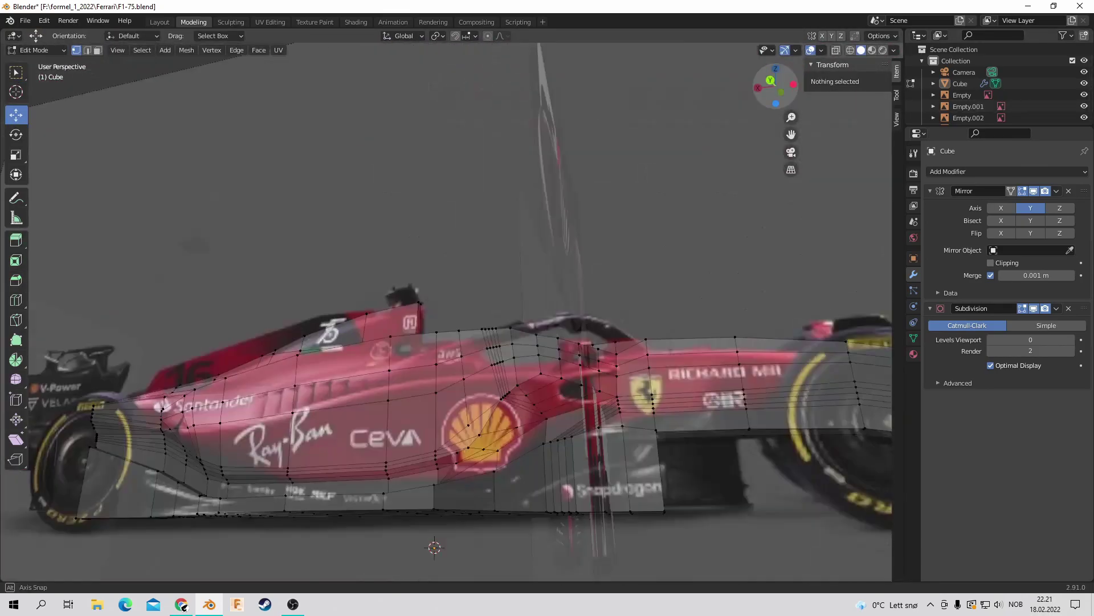
{"action": "middle_click_drag", "start_coordinate": [414, 445], "coordinate": [415, 444]}
{"action": "left_click", "coordinate": [415, 444]}
{"action": "mouse_move", "coordinate": [558, 420]}
{"action": "middle_mouse_down"}
{"action": "mouse_move", "coordinate": [755, 117]}
{"action": "mouse_move", "coordinate": [502, 113]}
{"action": "mouse_move", "coordinate": [738, 143]}
{"action": "mouse_move", "coordinate": [627, 228]}
{"action": "middle_mouse_up"}
{"action": "left_click", "coordinate": [434, 365], "text": "alt"}
{"action": "key", "text": "g"}
{"action": "left_click", "coordinate": [502, 112]}
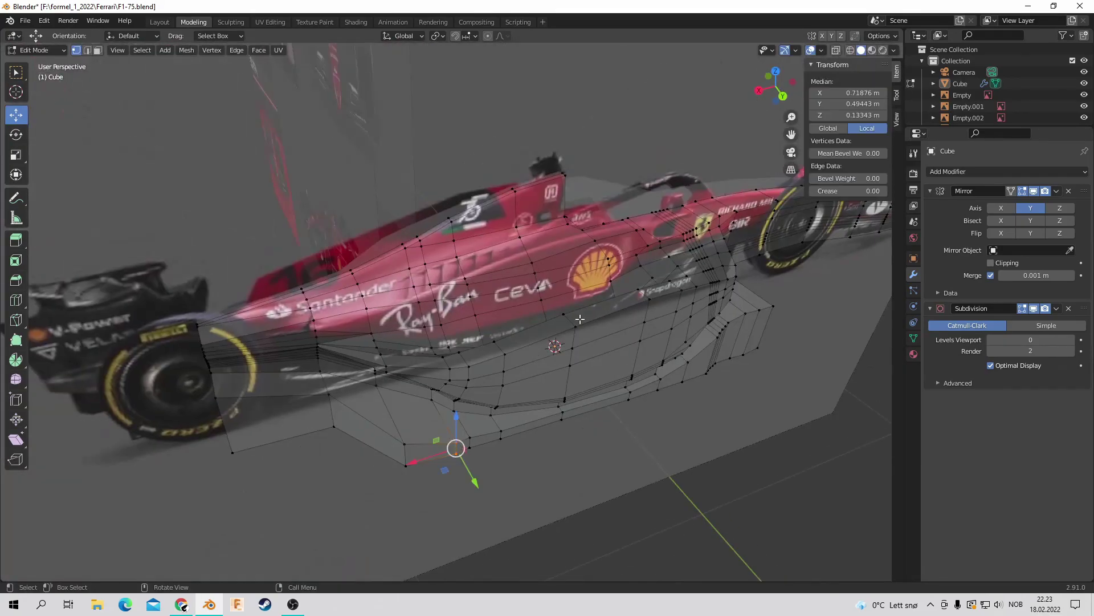
Step: Raise lower-edge vertices under the sidepod vertically to match the side reference
{"action": "key", "text": "alt+a"}
{"action": "key", "text": "ctrl+KP_1"}
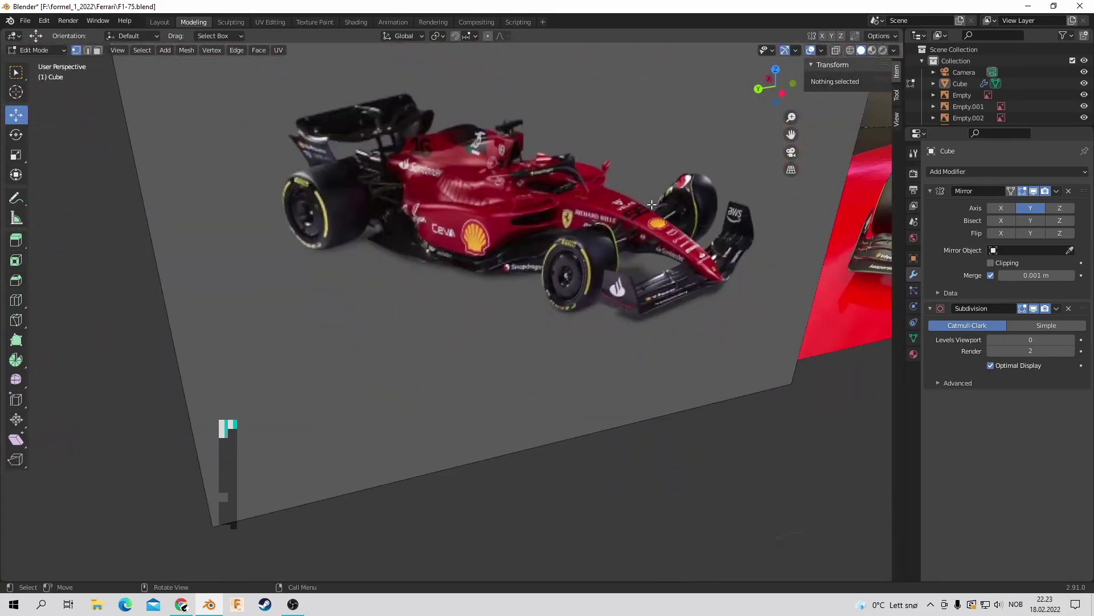
{"action": "scroll", "coordinate": [349, 311], "scroll_direction": "up", "scroll_amount": 5}
{"action": "left_click", "coordinate": [394, 228]}
{"action": "key", "text": "g"}
{"action": "key", "text": "z"}
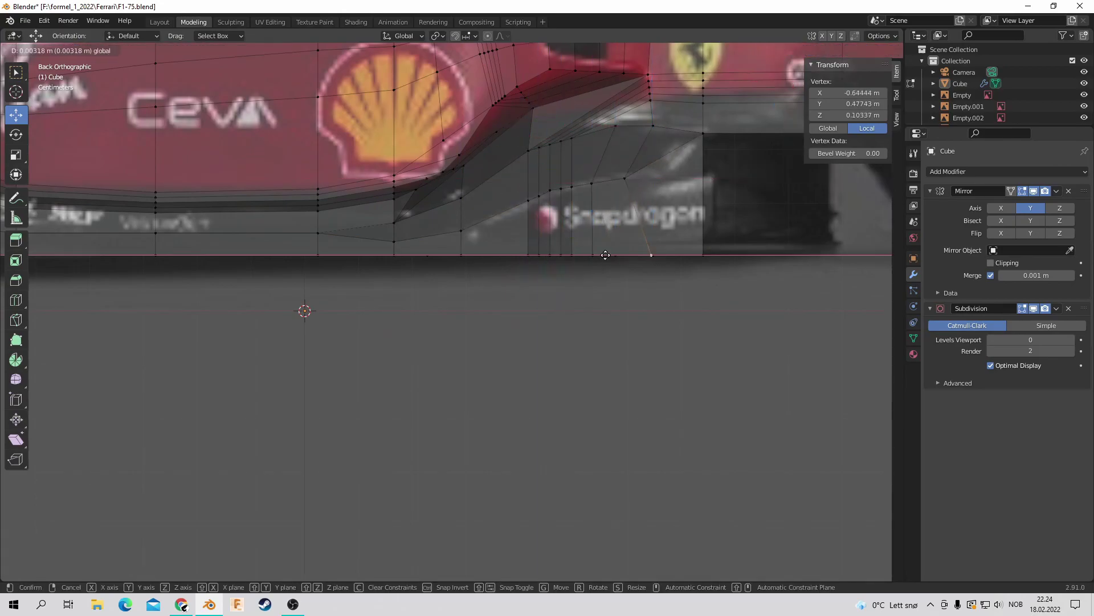
{"action": "left_click", "coordinate": [704, 254]}
{"action": "key", "text": "c"}
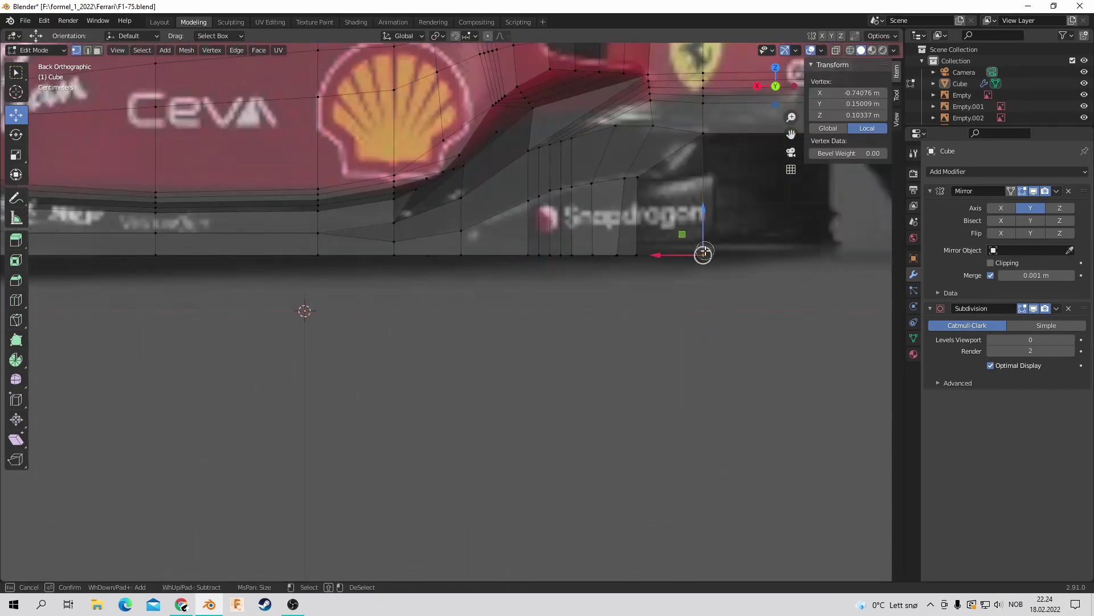
{"action": "middle_click_drag", "start_coordinate": [783, 141], "coordinate": [608, 151]}
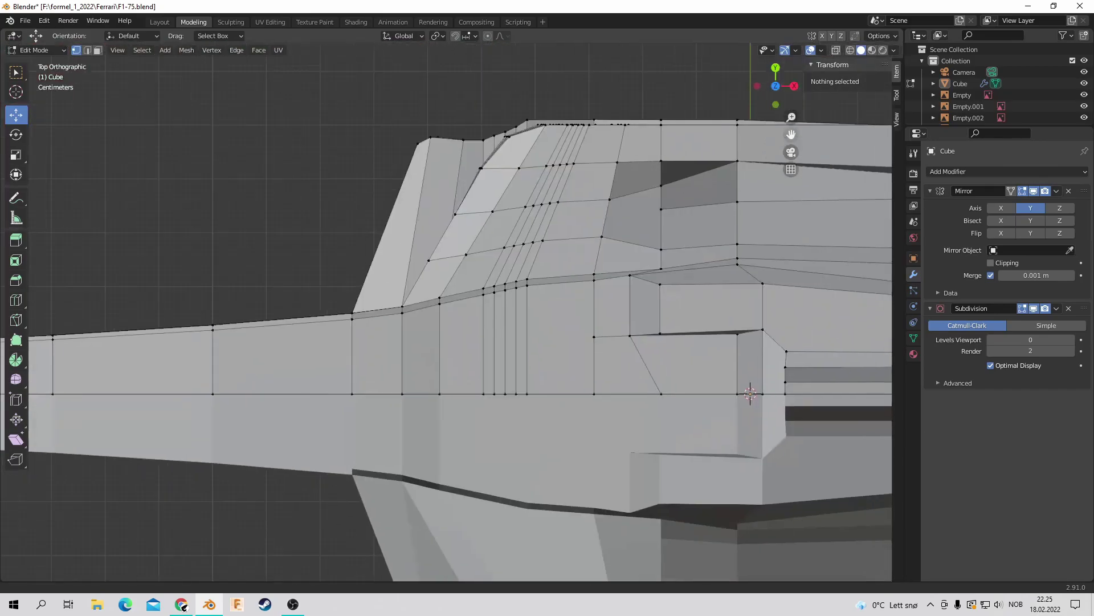
{"action": "left_click", "coordinate": [468, 262]}
{"action": "key", "text": "g"}
{"action": "key", "text": "z"}
{"action": "left_click", "coordinate": [472, 201]}
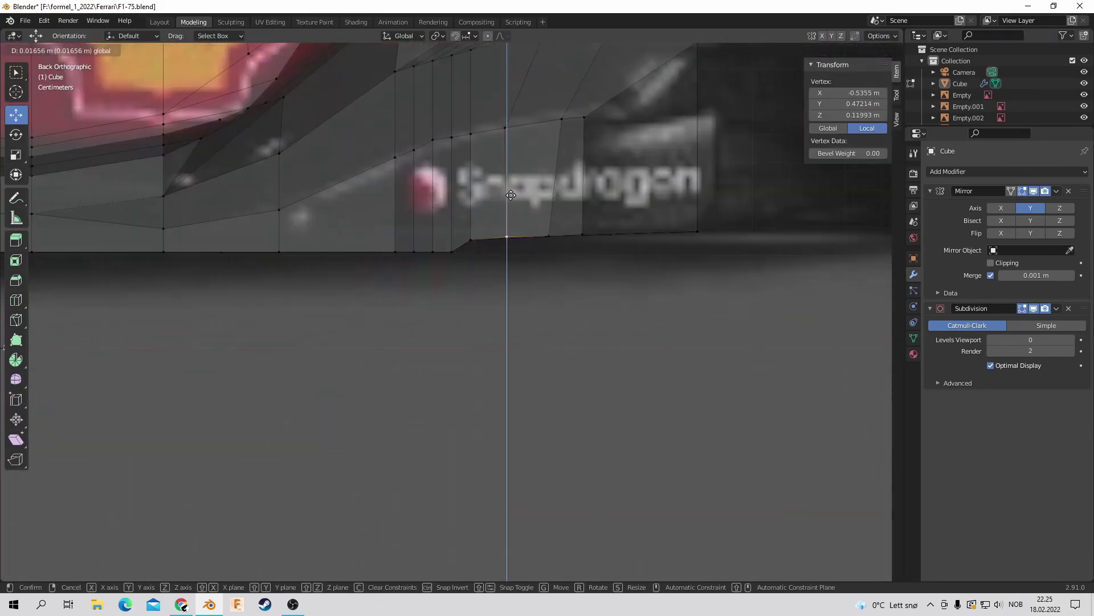
Step: Move the selected floor-edge vertices vertically and reposition the lower edge vertices
{"action": "scroll", "coordinate": [473, 201], "scroll_direction": "down", "scroll_amount": 4}
{"action": "scroll", "coordinate": [452, 179], "scroll_direction": "up", "scroll_amount": 5}
{"action": "scroll", "coordinate": [451, 179], "scroll_direction": "up", "scroll_amount": 3}
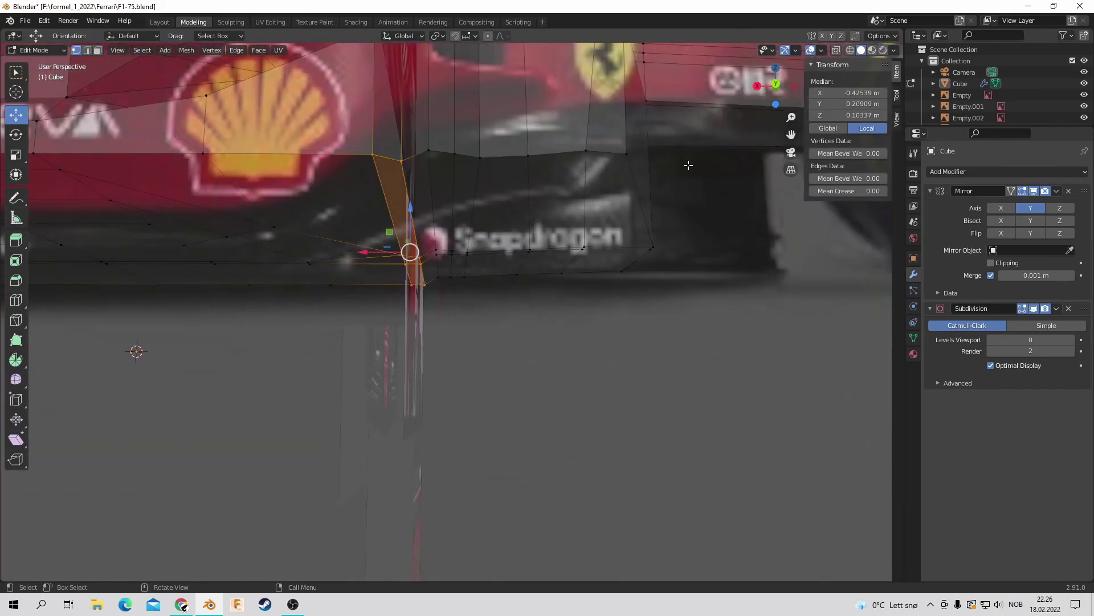
{"action": "key", "text": "g"}
{"action": "key", "text": "z"}
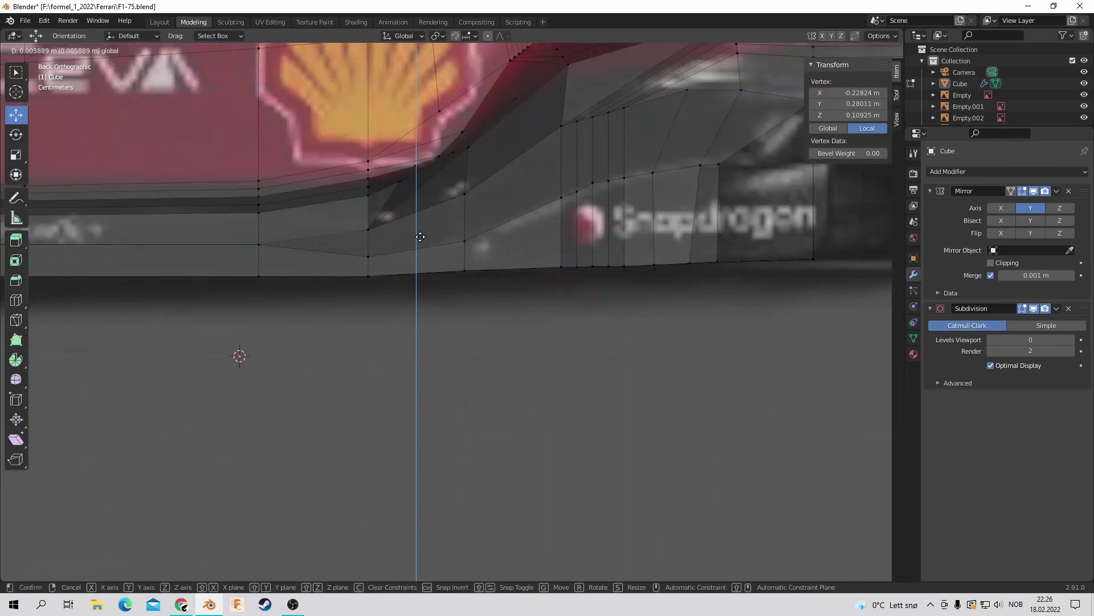
{"action": "key", "text": "Escape"}
{"action": "mouse_move", "coordinate": [775, 91]}
{"action": "left_mouse_down"}
{"action": "mouse_move", "coordinate": [785, 75]}
{"action": "mouse_move", "coordinate": [747, 97]}
{"action": "left_mouse_up"}
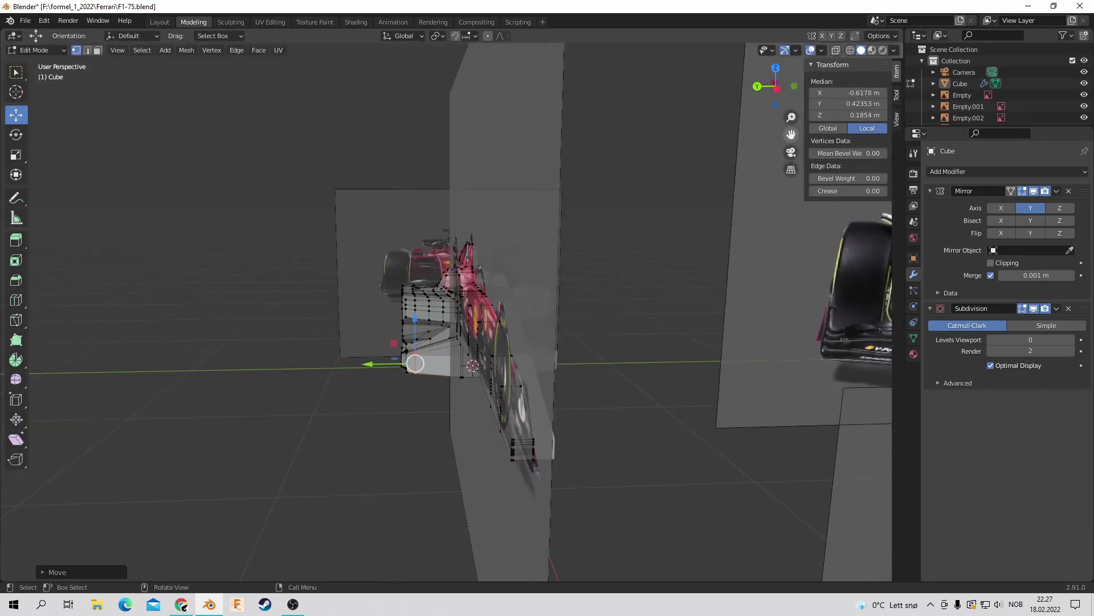
{"action": "scroll", "coordinate": [579, 313], "scroll_direction": "up", "scroll_amount": 8}
{"action": "key", "text": "g"}
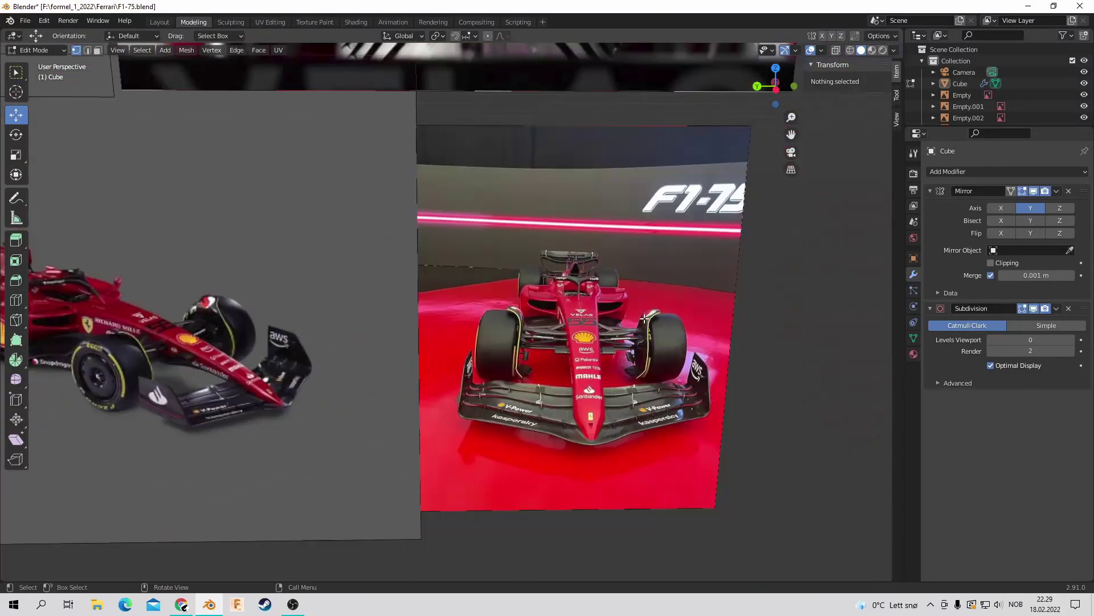
{"action": "mouse_move", "coordinate": [644, 318]}
{"action": "middle_mouse_down"}
{"action": "mouse_move", "coordinate": [507, 279]}
{"action": "mouse_move", "coordinate": [354, 289]}
{"action": "middle_mouse_up"}
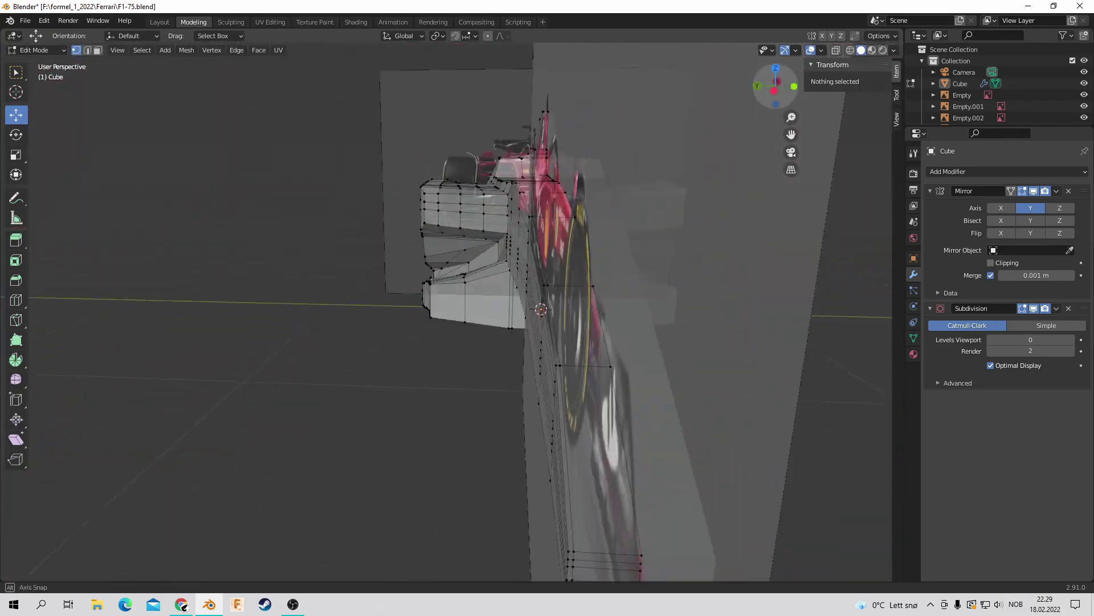
{"action": "scroll", "coordinate": [435, 365], "scroll_direction": "up", "scroll_amount": 4}
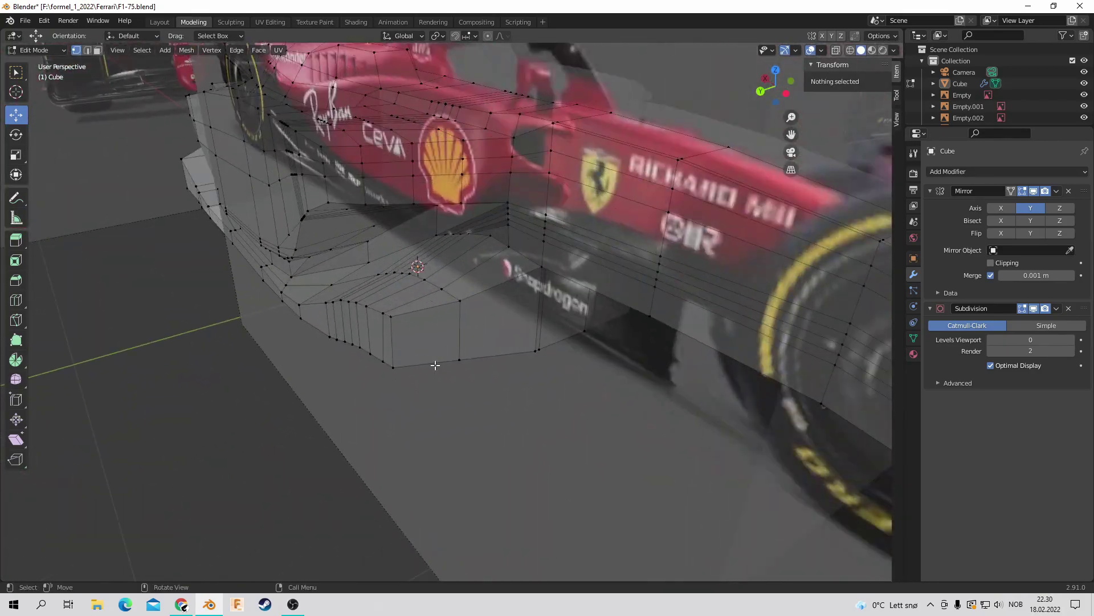
Step: Vertex-slide a sidepod underside vertex and pick a floor-edge vertex to adjust
{"action": "left_click", "coordinate": [461, 299]}
{"action": "key", "text": "shift+v"}
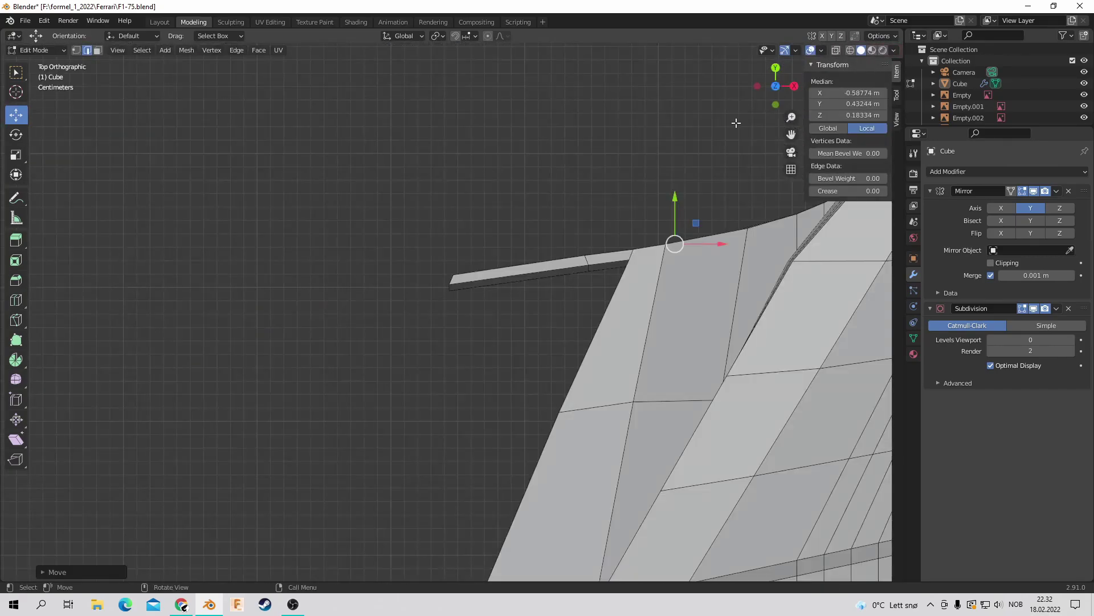
{"action": "mouse_move", "coordinate": [735, 123]}
{"action": "middle_mouse_down"}
{"action": "mouse_move", "coordinate": [513, 228]}
{"action": "mouse_move", "coordinate": [573, 181]}
{"action": "middle_mouse_up"}
{"action": "left_click", "coordinate": [452, 364]}
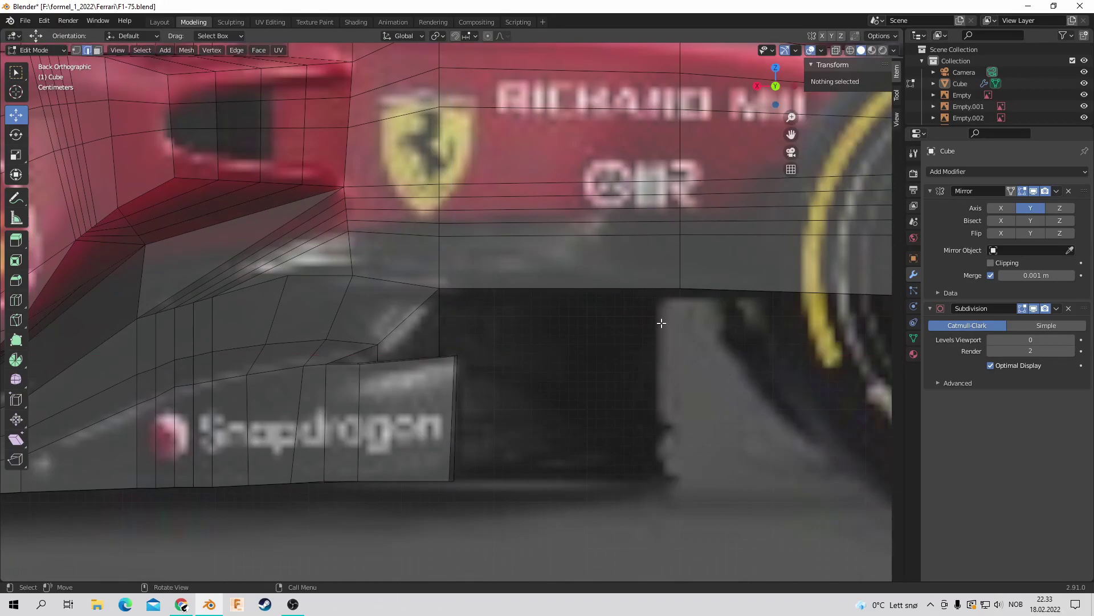
{"action": "scroll", "coordinate": [654, 320], "scroll_direction": "down", "scroll_amount": 10}
{"action": "left_click_drag", "start_coordinate": [767, 86], "coordinate": [777, 82]}
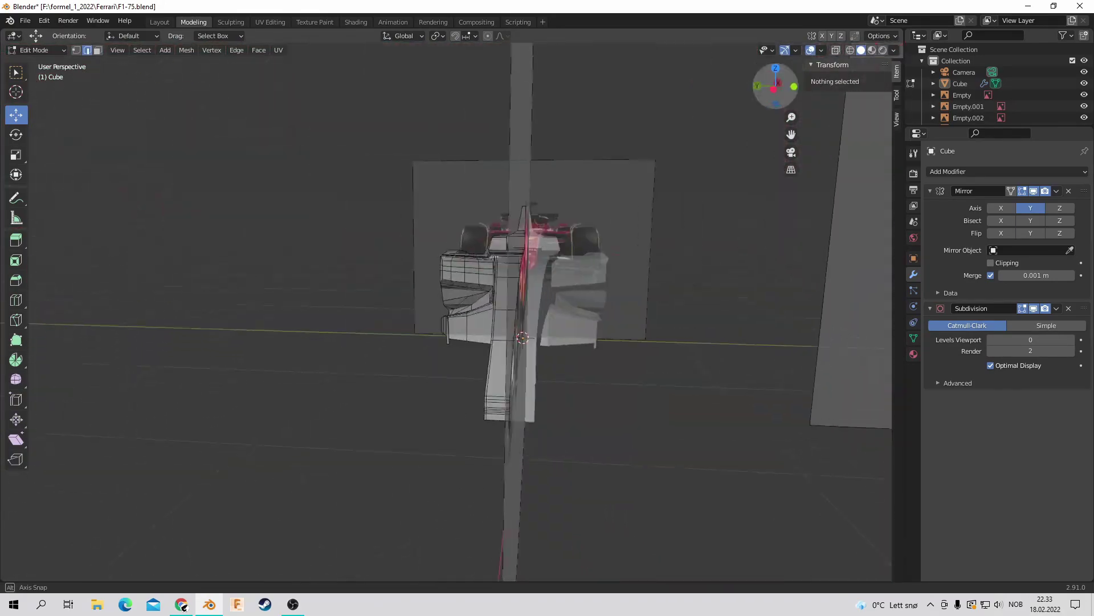
{"action": "scroll", "coordinate": [627, 228], "scroll_direction": "up", "scroll_amount": 5}
Step: Slide a sidepod vertex along its edge to refine the shape
{"action": "middle_click_drag", "start_coordinate": [523, 98], "coordinate": [120, 152]}
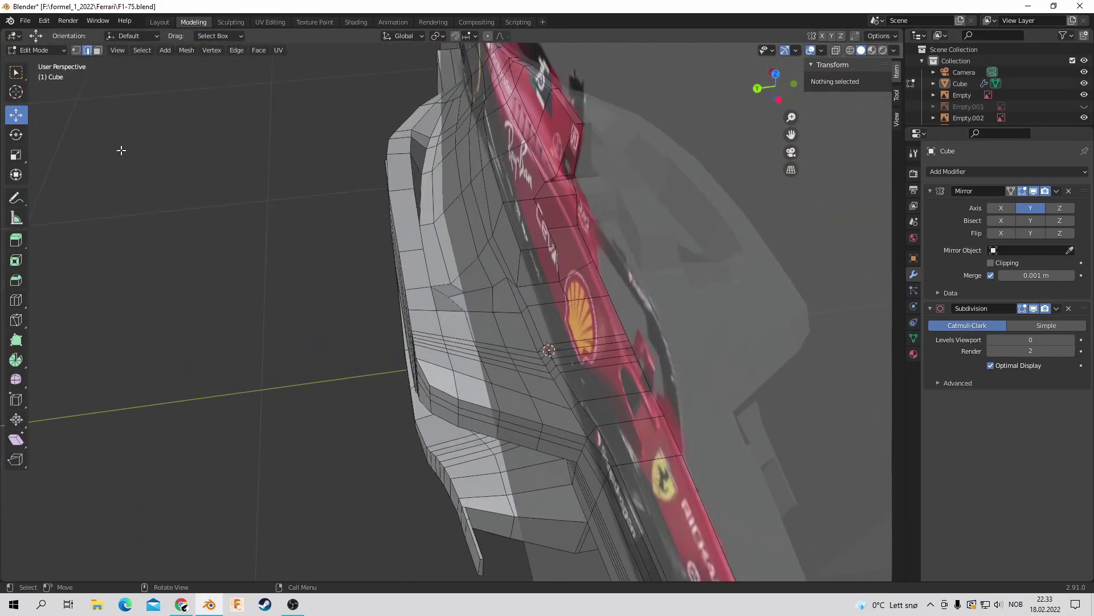
{"action": "key", "text": "c"}
{"action": "left_click", "coordinate": [584, 231]}
{"action": "key", "text": "shift+v"}
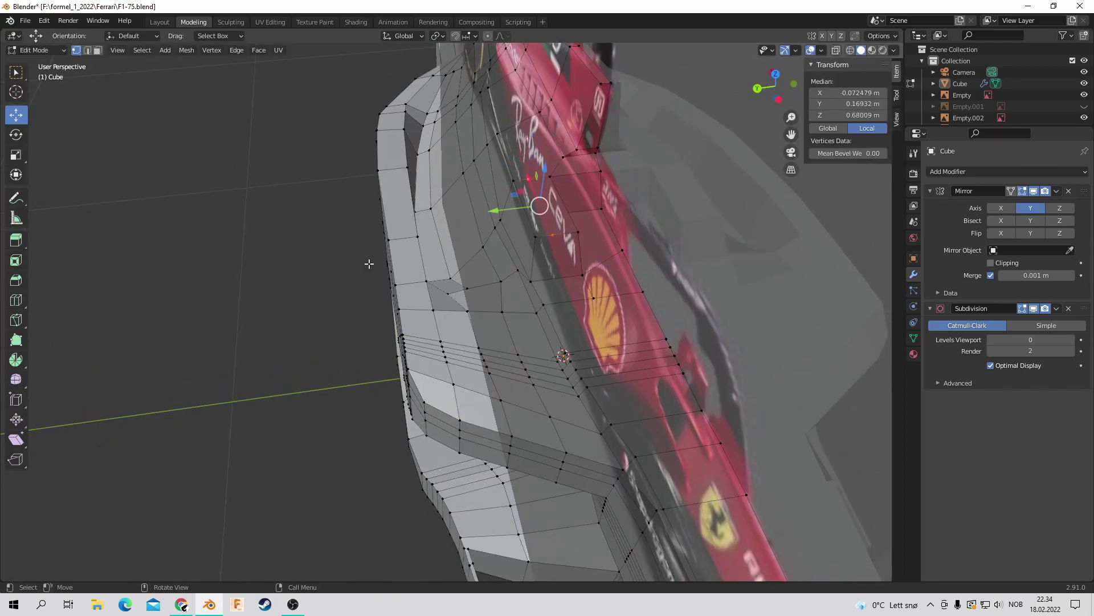
Step: Extrude the top edge above the cockpit upward to start the halo, checking from top view
{"action": "left_click", "coordinate": [758, 88]}
{"action": "key", "text": "e"}
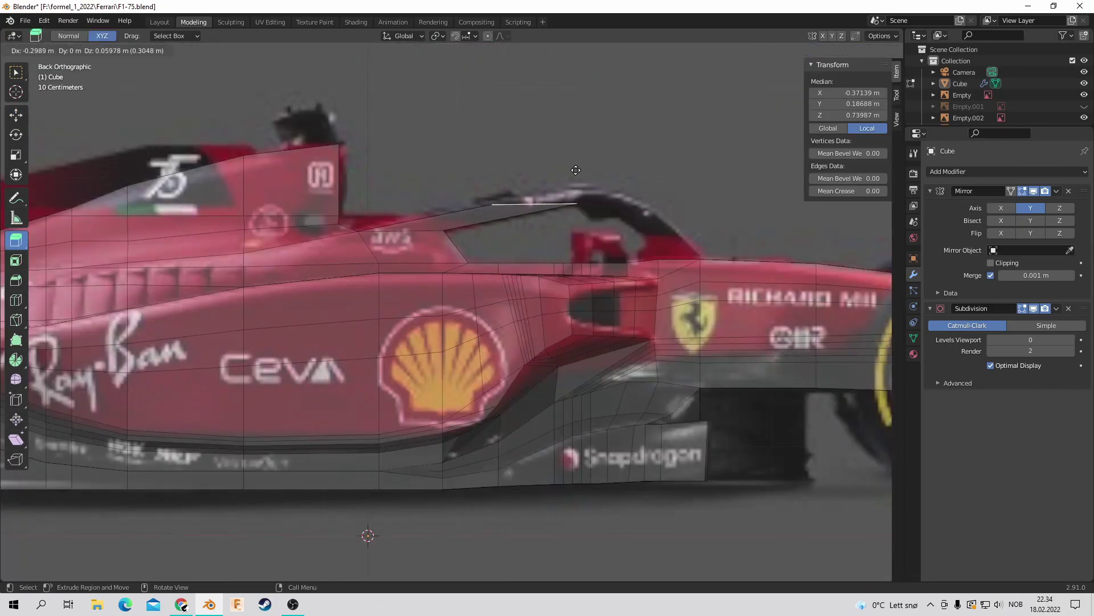
{"action": "key", "text": "Escape"}
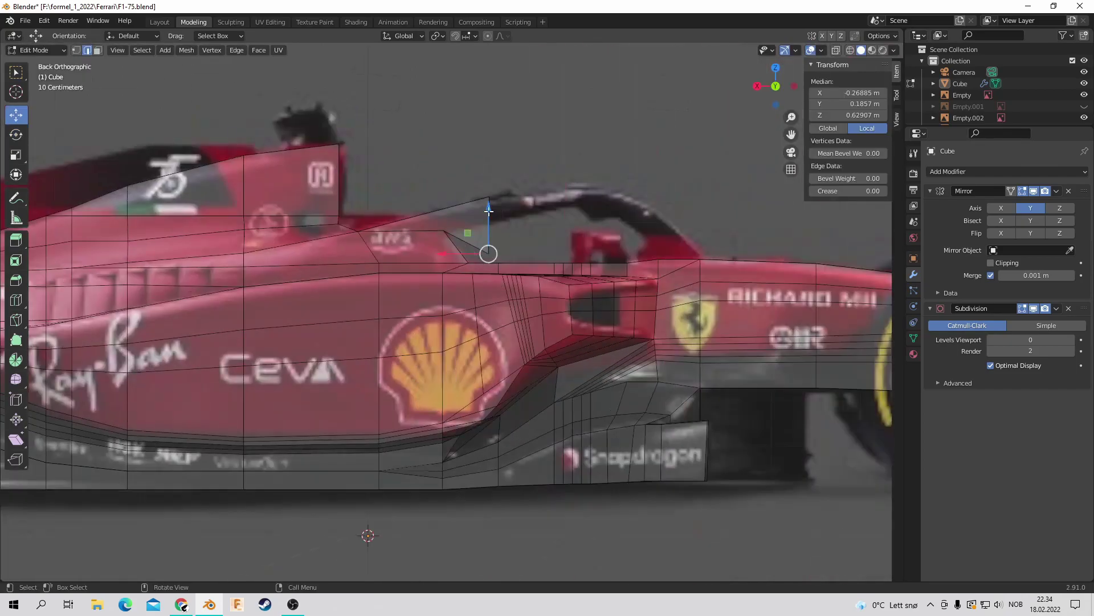
{"action": "middle_click_drag", "start_coordinate": [489, 251], "coordinate": [645, 118]}
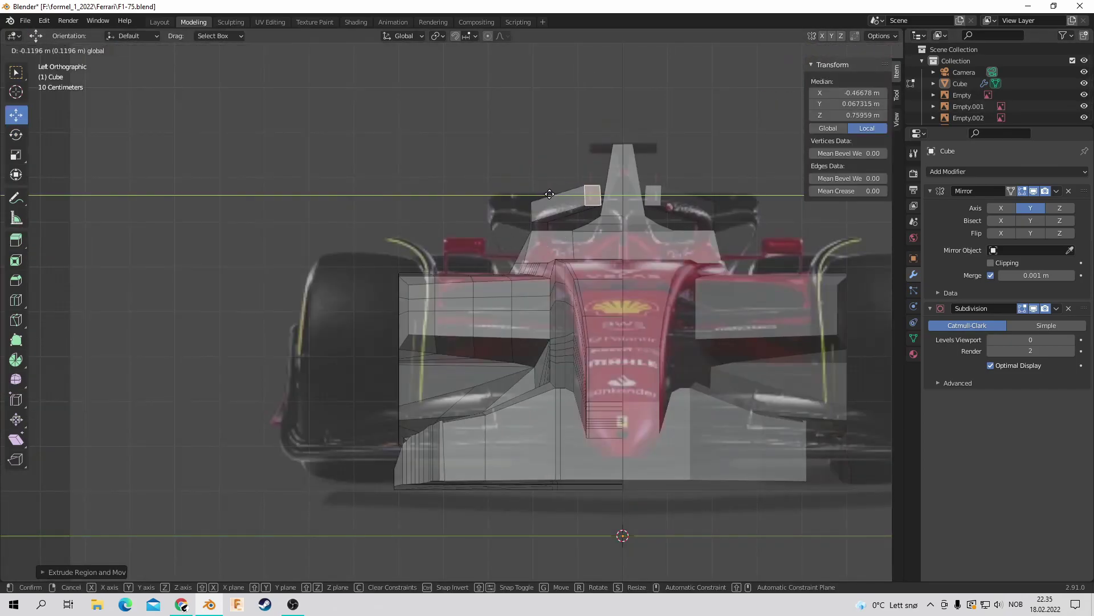
{"action": "key", "text": "KP_7"}
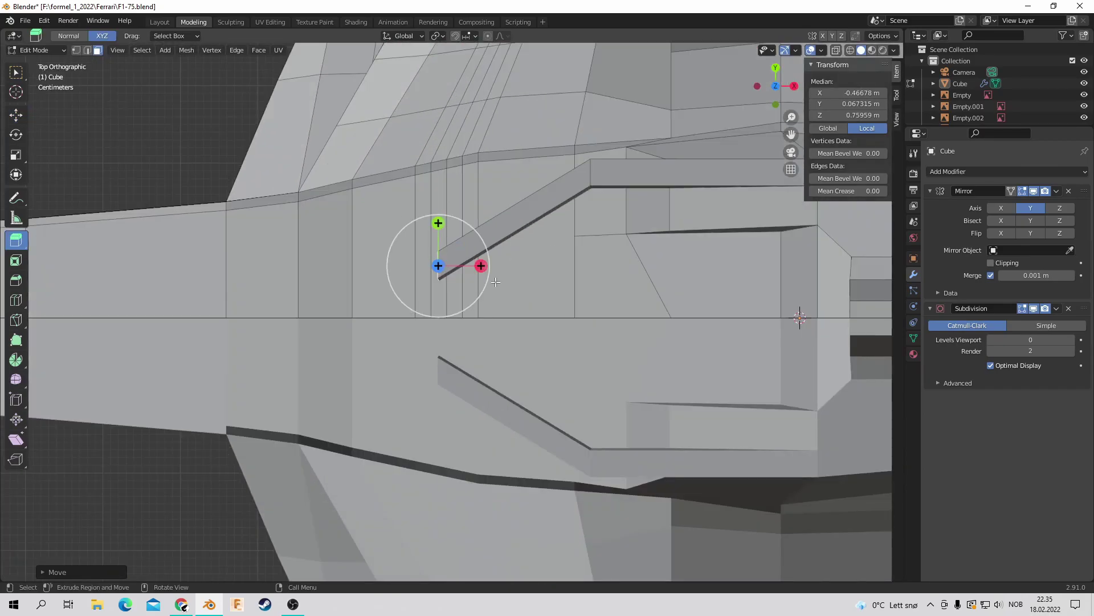
{"action": "left_click", "coordinate": [15, 116]}
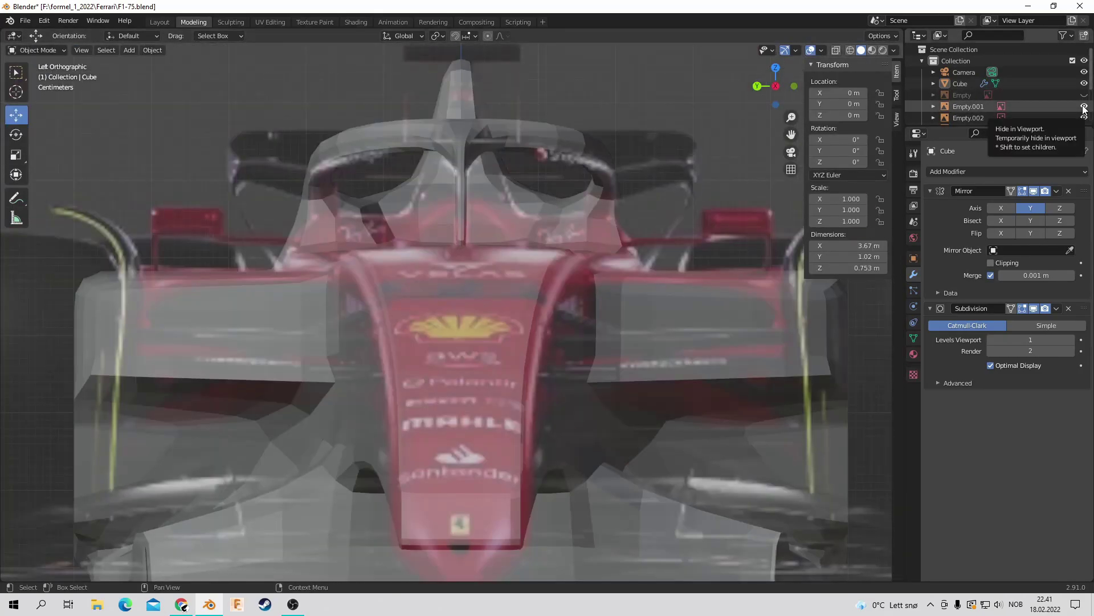
Step: Hide the Empty.001 reference image and move the sidepod inlet vertices in top view
{"action": "left_click", "coordinate": [1084, 107]}
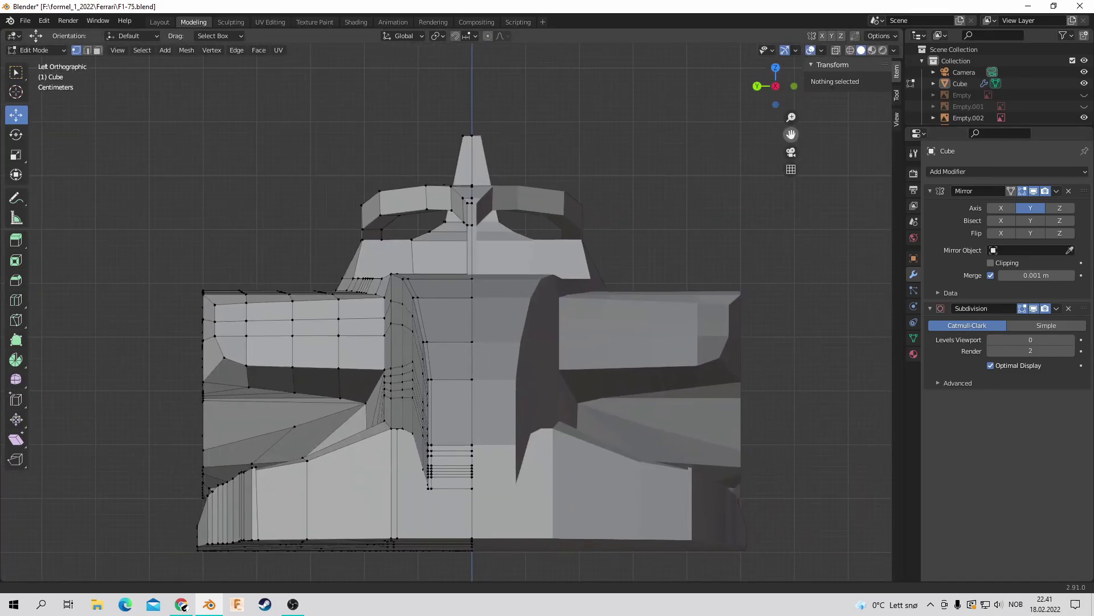
{"action": "mouse_move", "coordinate": [262, 286]}
{"action": "middle_mouse_down"}
{"action": "mouse_move", "coordinate": [238, 539]}
{"action": "mouse_move", "coordinate": [684, 145]}
{"action": "mouse_move", "coordinate": [458, 365]}
{"action": "middle_mouse_up"}
{"action": "key", "text": "c"}
{"action": "left_click", "coordinate": [446, 370]}
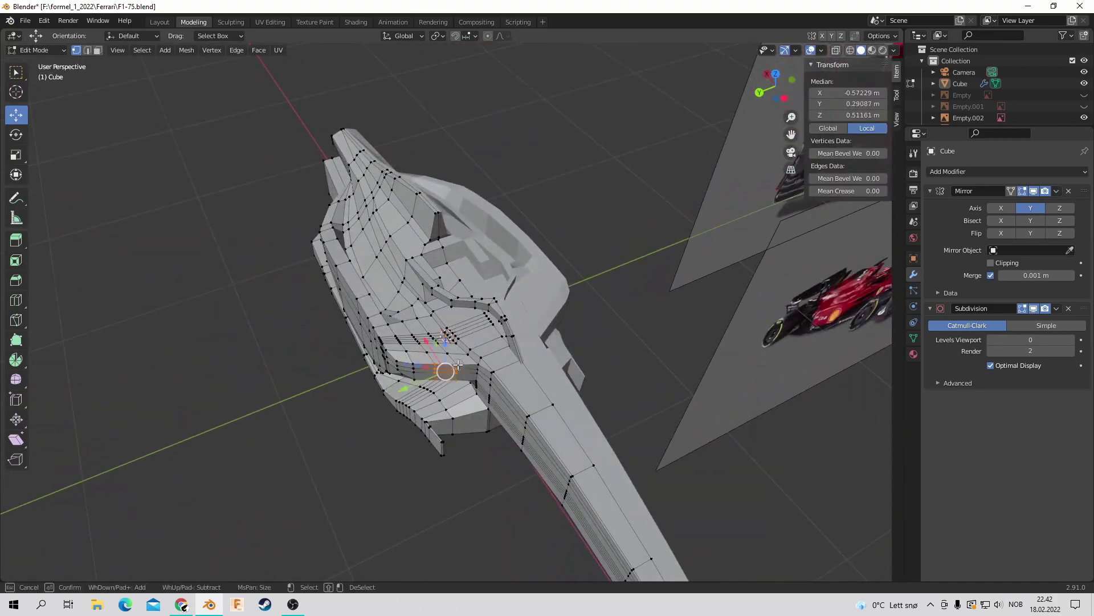
{"action": "key", "text": "Escape"}
{"action": "key", "text": "KP_7"}
{"action": "middle_click_drag", "start_coordinate": [399, 285], "coordinate": [342, 217]}
{"action": "key", "text": "KP_7"}
{"action": "key", "text": "g"}
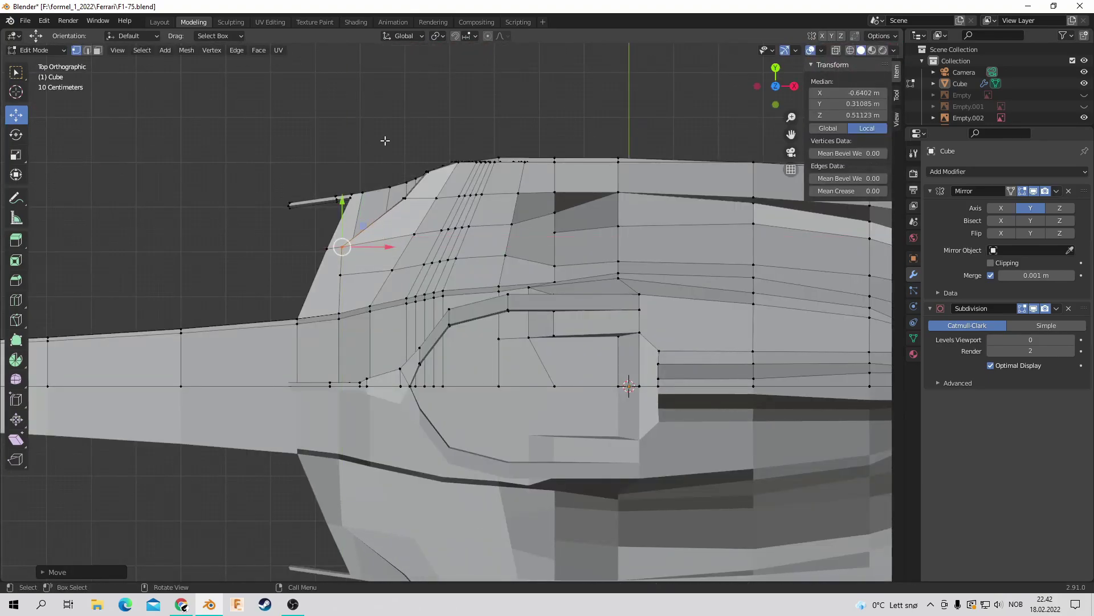
Step: Reposition the inlet vertices from the rear orthographic view to match the reference
{"action": "middle_click_drag", "start_coordinate": [384, 141], "coordinate": [484, 377]}
{"action": "key", "text": "ctrl+KP_1"}
{"action": "key", "text": "g"}
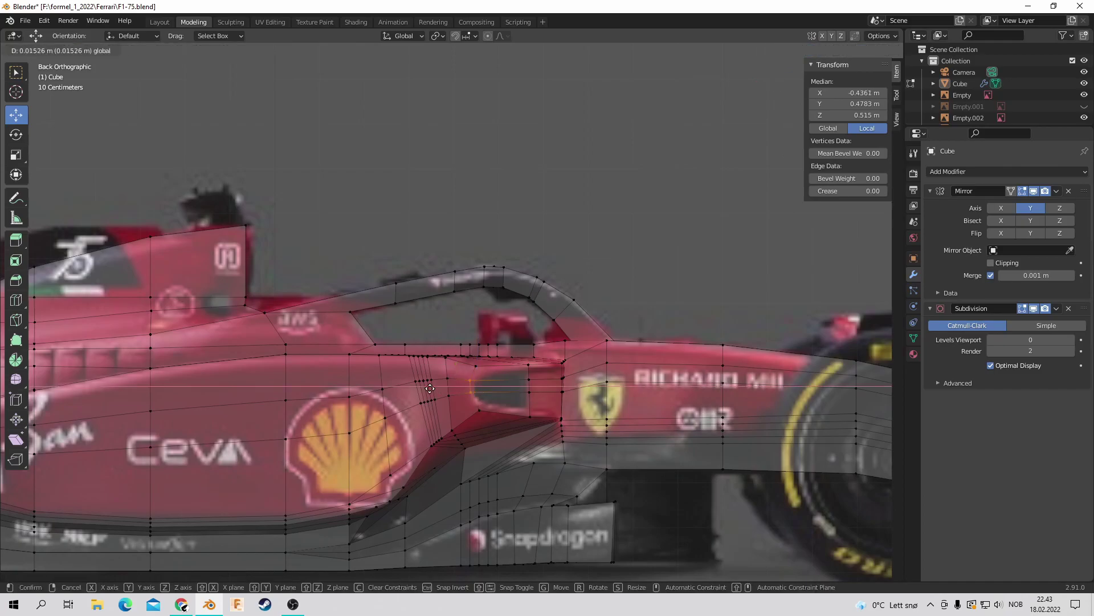
{"action": "left_click", "coordinate": [430, 388]}
{"action": "key", "text": "KP_7"}
{"action": "mouse_move", "coordinate": [627, 382]}
{"action": "middle_mouse_down"}
{"action": "mouse_move", "coordinate": [319, 422]}
{"action": "mouse_move", "coordinate": [399, 342]}
{"action": "mouse_move", "coordinate": [366, 259]}
{"action": "mouse_move", "coordinate": [370, 289]}
{"action": "middle_mouse_up"}
{"action": "scroll", "coordinate": [365, 262], "scroll_direction": "up", "scroll_amount": 5}
Step: Circle-select a new set of sidepod vertices and start moving them in top view
{"action": "key", "text": "alt+a"}
{"action": "key", "text": "c"}
{"action": "left_click", "coordinate": [367, 259]}
{"action": "key", "text": "KP_7"}
{"action": "scroll", "coordinate": [370, 289], "scroll_direction": "up", "scroll_amount": 4}
{"action": "key", "text": "g"}
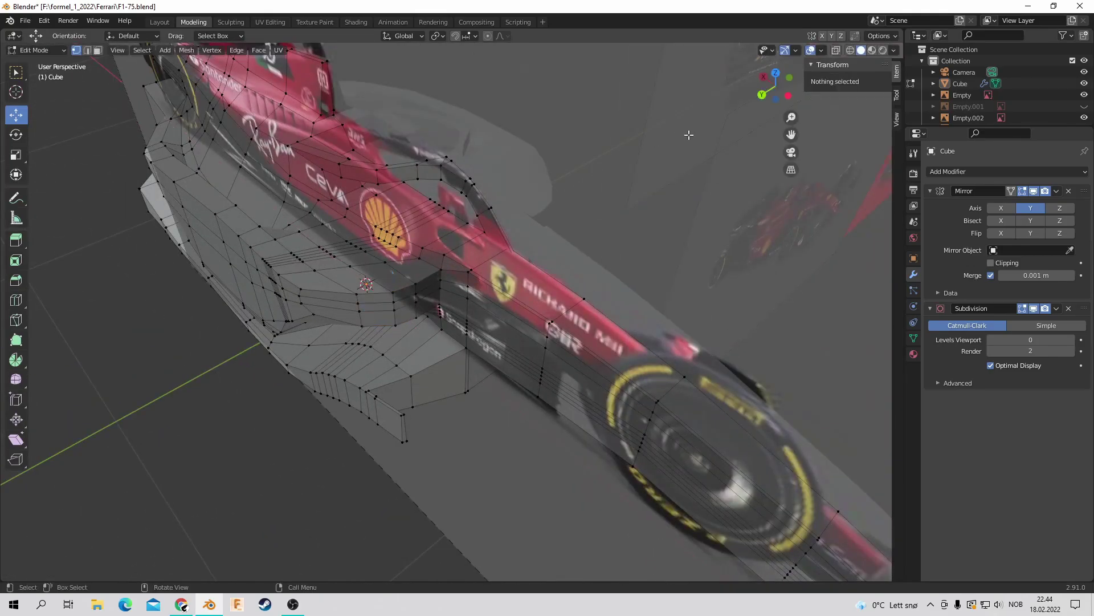
{"action": "scroll", "coordinate": [856, 167], "scroll_direction": "down", "scroll_amount": 6}
{"action": "middle_click_drag", "start_coordinate": [856, 167], "coordinate": [652, 84]}
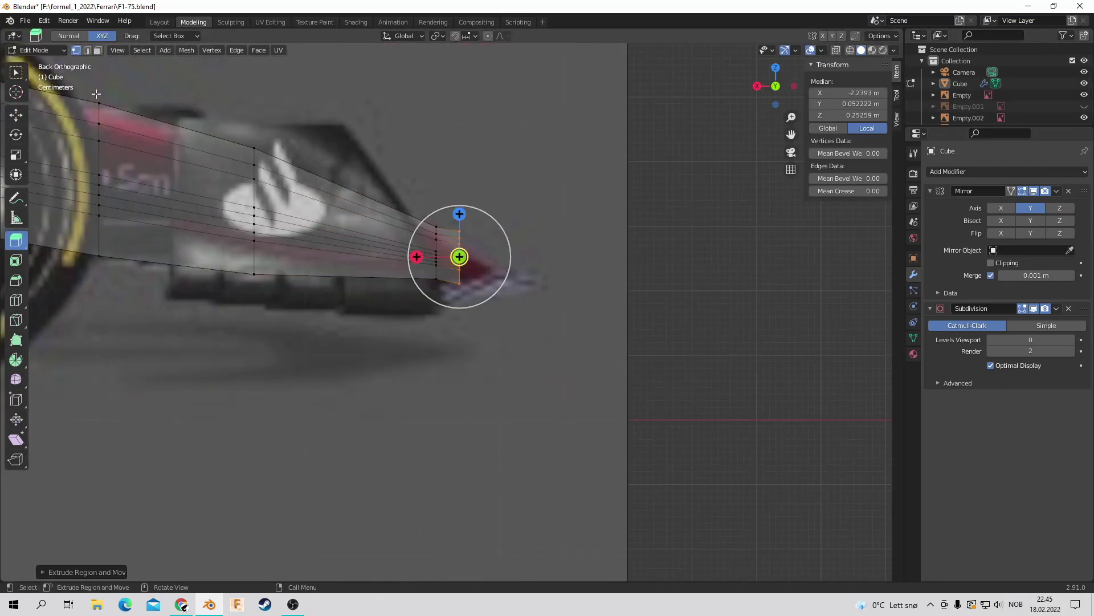
Step: Resize the front wing tip vertices and unhide the Empty.001 reference image
{"action": "key", "text": "shift+space"}
{"action": "key", "text": "r"}
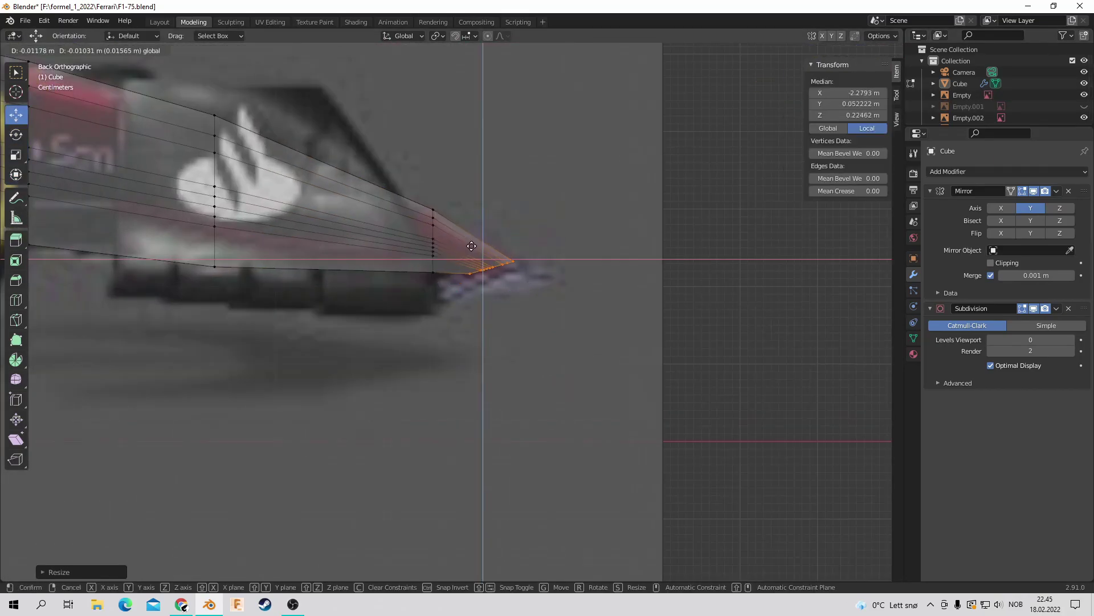
{"action": "left_click", "coordinate": [472, 246]}
{"action": "middle_click_drag", "start_coordinate": [472, 246], "coordinate": [402, 239], "text": "alt"}
{"action": "key", "text": "alt+h"}
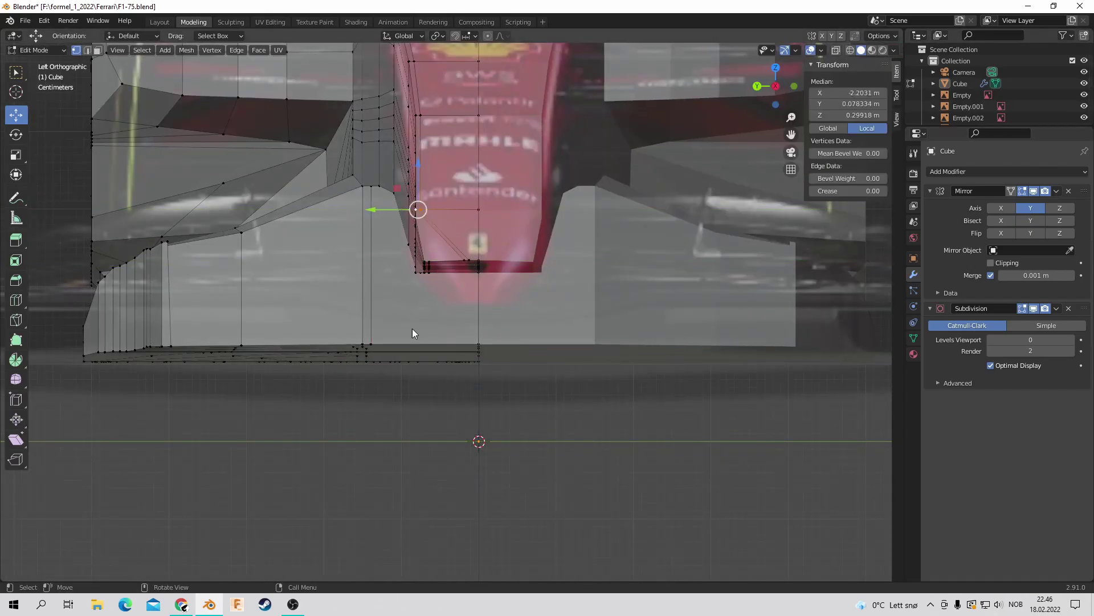
Step: Deselect everything and orbit to inspect the nose and front wing from the side
{"action": "key", "text": "alt+a"}
{"action": "key", "text": "ctrl+r"}
{"action": "middle_click_drag", "start_coordinate": [413, 334], "coordinate": [420, 183]}
{"action": "middle_click_drag", "start_coordinate": [629, 135], "coordinate": [363, 146], "text": "alt"}
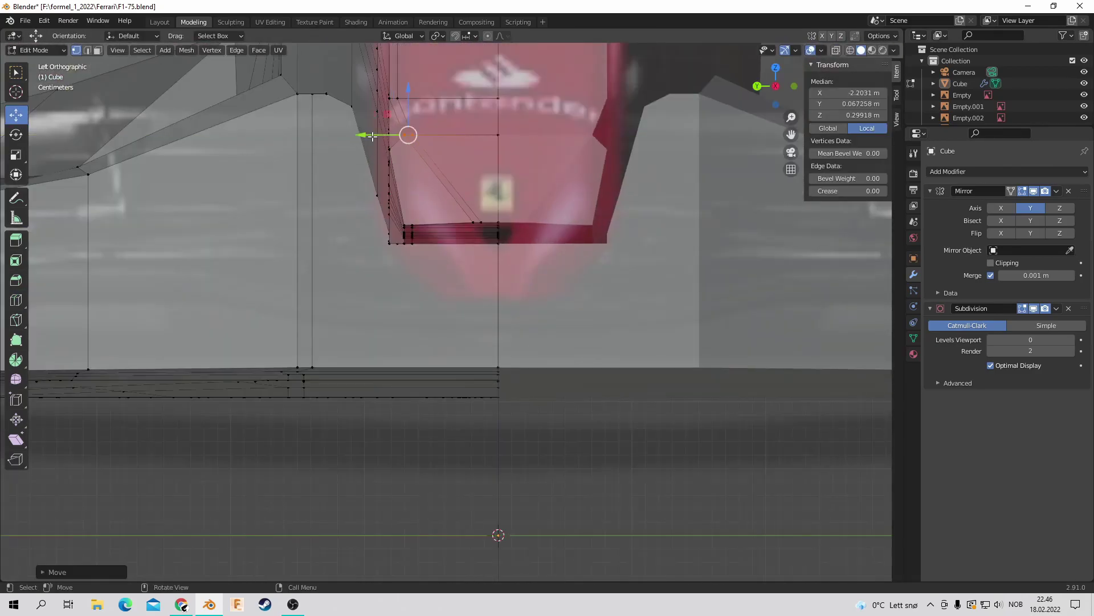
{"action": "mouse_move", "coordinate": [409, 231]}
{"action": "middle_mouse_down"}
{"action": "mouse_move", "coordinate": [444, 245]}
{"action": "mouse_move", "coordinate": [513, 228]}
{"action": "middle_mouse_up"}
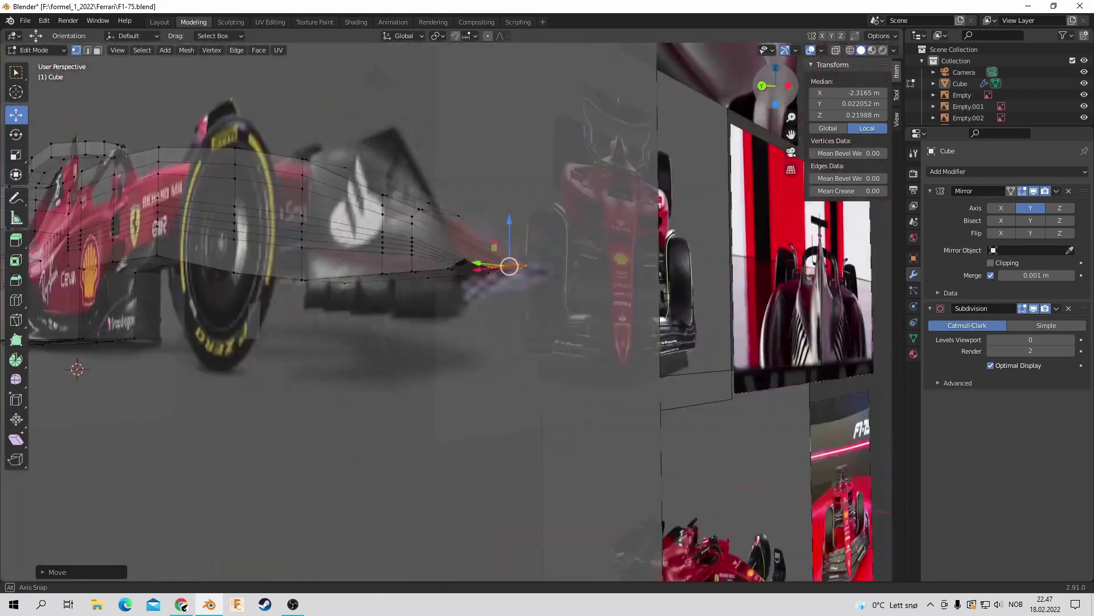
{"action": "scroll", "coordinate": [513, 228], "scroll_direction": "up", "scroll_amount": 3}
Step: Select the wing tip vertices and move them in top view
{"action": "key", "text": "alt+a"}
{"action": "key", "text": "c"}
{"action": "left_click_drag", "start_coordinate": [540, 209], "coordinate": [546, 256]}
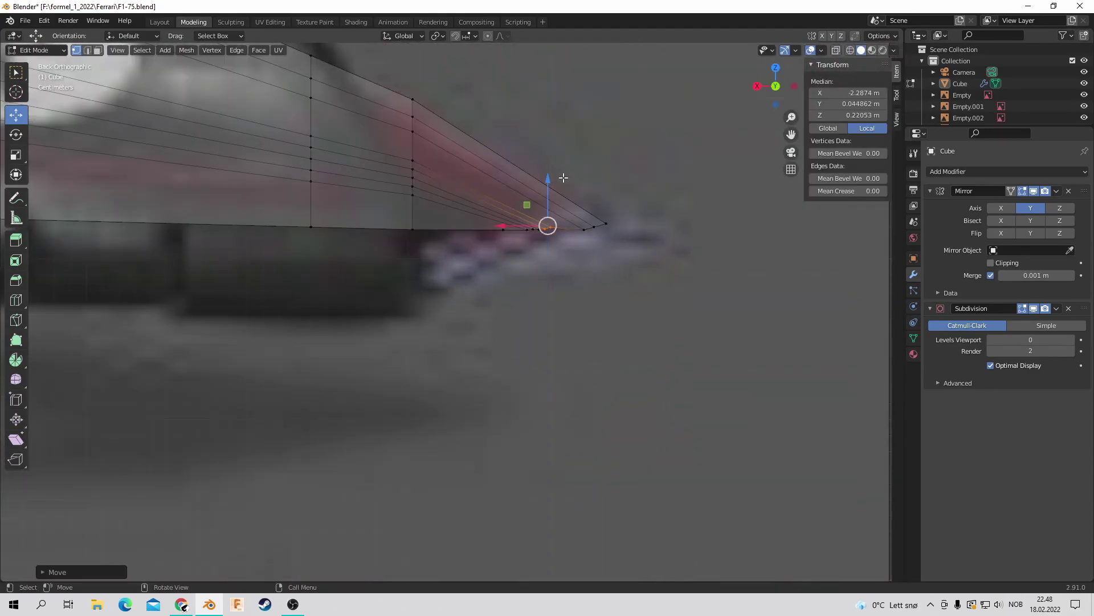
{"action": "mouse_move", "coordinate": [548, 225]}
{"action": "middle_mouse_down"}
{"action": "mouse_move", "coordinate": [459, 157]}
{"action": "mouse_move", "coordinate": [464, 267]}
{"action": "middle_mouse_up"}
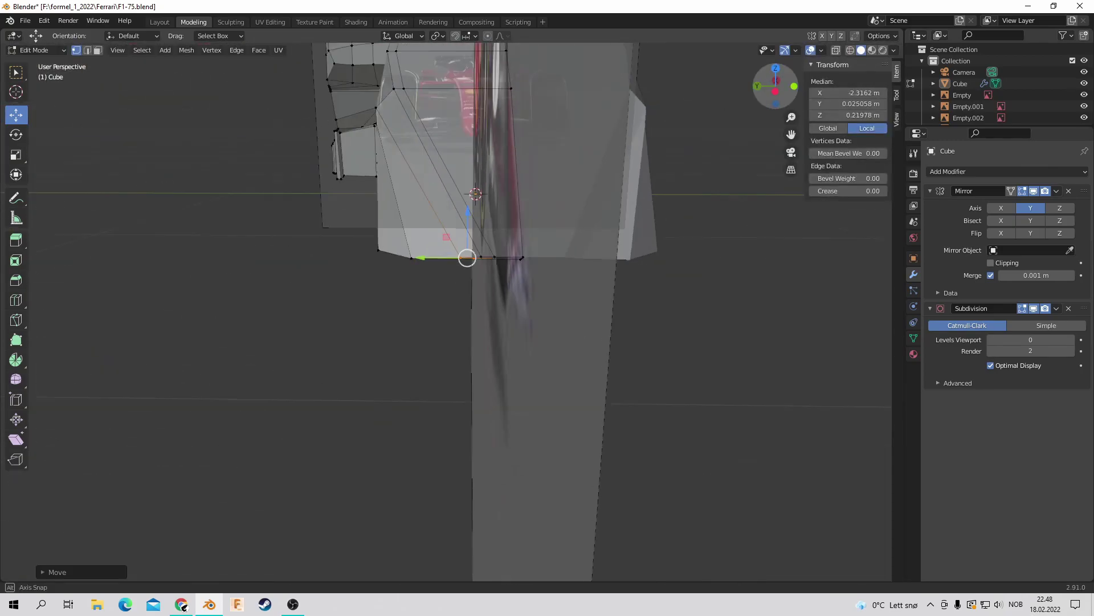
{"action": "key", "text": "KP_7"}
{"action": "key", "text": "g"}
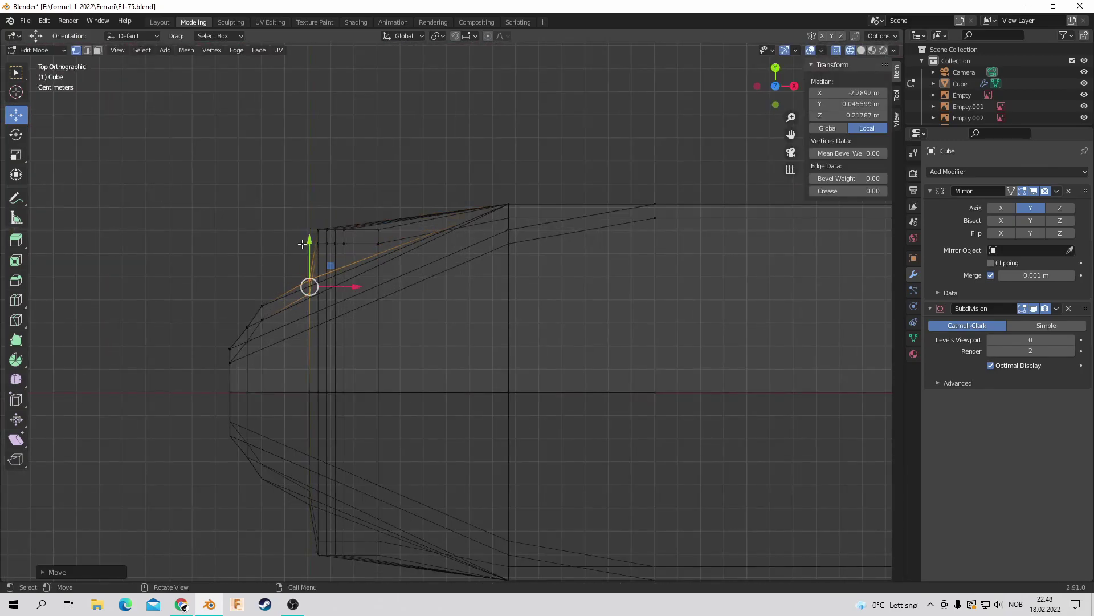
{"action": "mouse_move", "coordinate": [653, 124]}
{"action": "middle_mouse_down"}
{"action": "mouse_move", "coordinate": [743, 103]}
{"action": "mouse_move", "coordinate": [655, 183]}
{"action": "middle_mouse_up"}
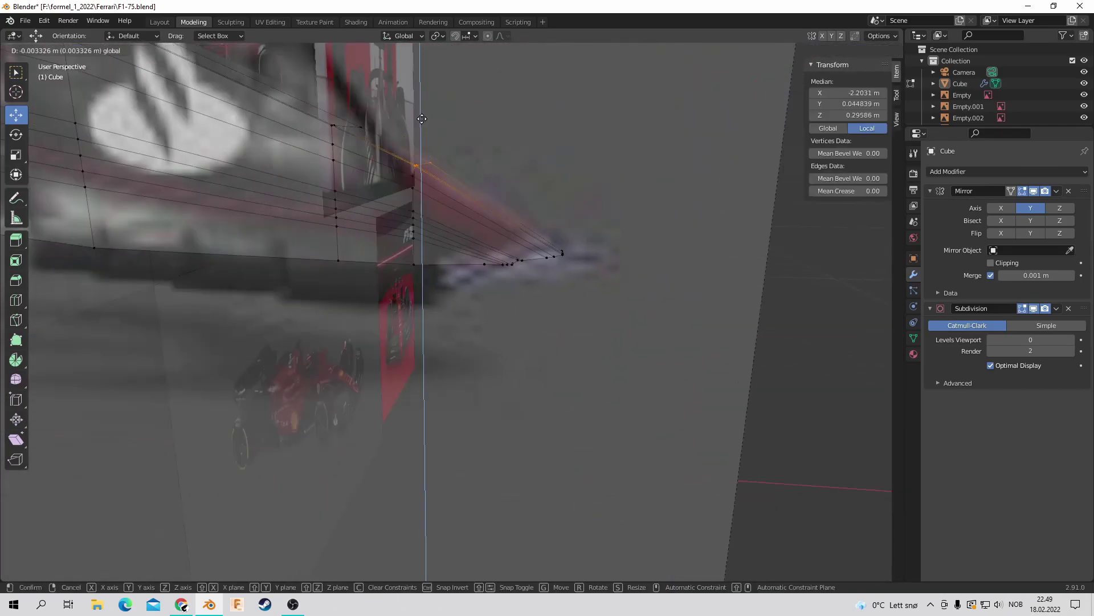
Step: From the bottom view, slide a nose vertex along the Y axis
{"action": "key", "text": "alt+a"}
{"action": "key", "text": "ctrl+KP_7"}
{"action": "scroll", "coordinate": [411, 331], "scroll_direction": "up", "scroll_amount": 3}
{"action": "left_click", "coordinate": [336, 380]}
{"action": "key", "text": "g"}
{"action": "key", "text": "y"}
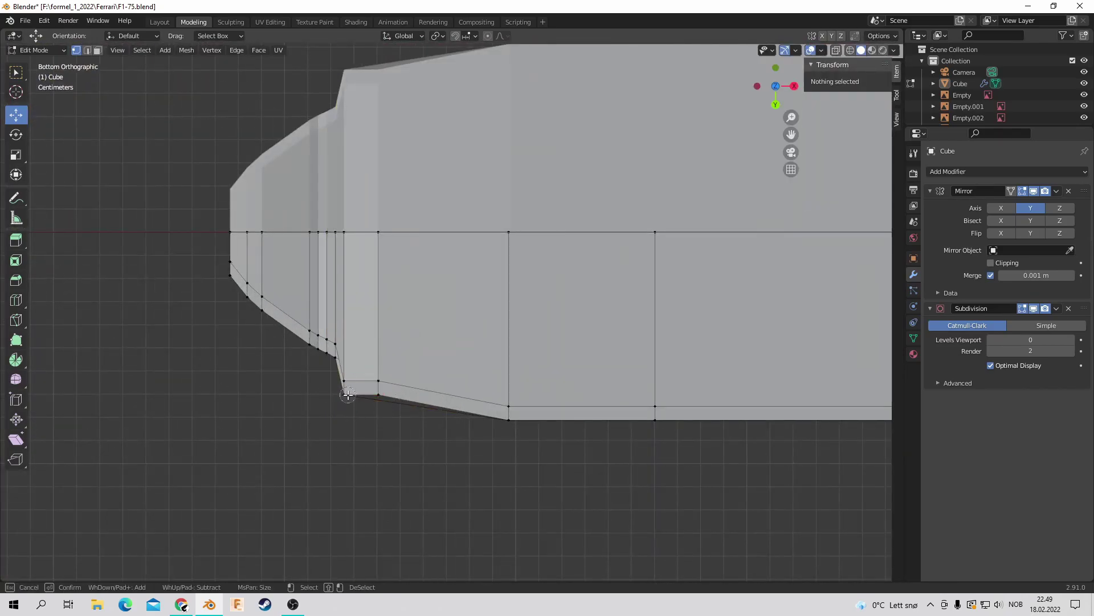
{"action": "left_click", "coordinate": [376, 408]}
{"action": "key", "text": "alt+a"}
{"action": "mouse_move", "coordinate": [376, 408]}
{"action": "middle_mouse_down"}
{"action": "mouse_move", "coordinate": [508, 164]}
{"action": "mouse_move", "coordinate": [682, 176]}
{"action": "mouse_move", "coordinate": [370, 279]}
{"action": "middle_mouse_up"}
Step: Select several nose vertices and reposition them to shape the tip
{"action": "key", "text": "c"}
{"action": "left_click_drag", "start_coordinate": [371, 280], "coordinate": [365, 225]}
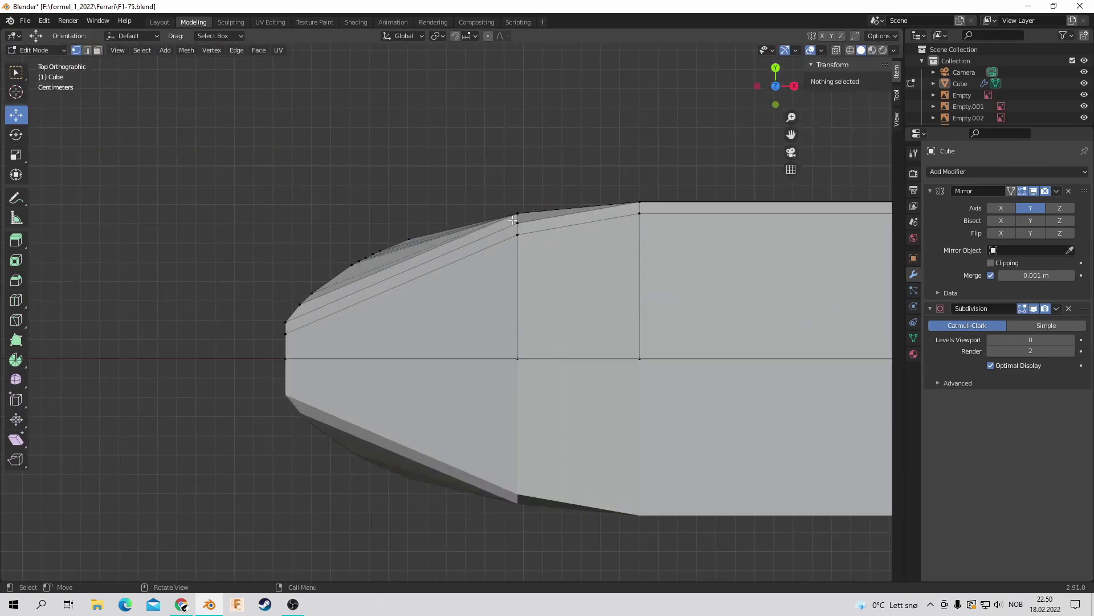
{"action": "middle_click_drag", "start_coordinate": [516, 184], "coordinate": [695, 242]}
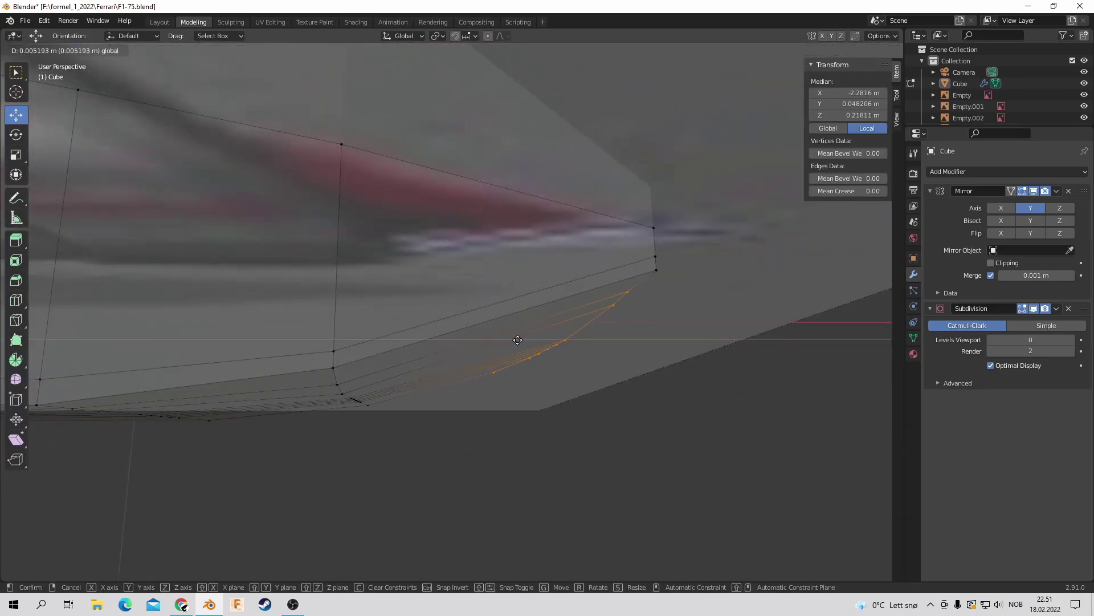
{"action": "left_click", "coordinate": [518, 340]}
{"action": "mouse_move", "coordinate": [665, 163]}
{"action": "middle_mouse_down"}
{"action": "mouse_move", "coordinate": [610, 176]}
{"action": "mouse_move", "coordinate": [496, 349]}
{"action": "mouse_move", "coordinate": [656, 200]}
{"action": "middle_mouse_up"}
Step: Hide the Empty and Empty.001 references and adjust the vertices along the nose edge
{"action": "left_click_drag", "start_coordinate": [1084, 95], "coordinate": [1084, 106]}
{"action": "mouse_move", "coordinate": [570, 257]}
{"action": "middle_mouse_down"}
{"action": "mouse_move", "coordinate": [513, 285]}
{"action": "mouse_move", "coordinate": [410, 261]}
{"action": "middle_mouse_up"}
{"action": "key", "text": "c"}
{"action": "left_click_drag", "start_coordinate": [399, 216], "coordinate": [410, 261]}
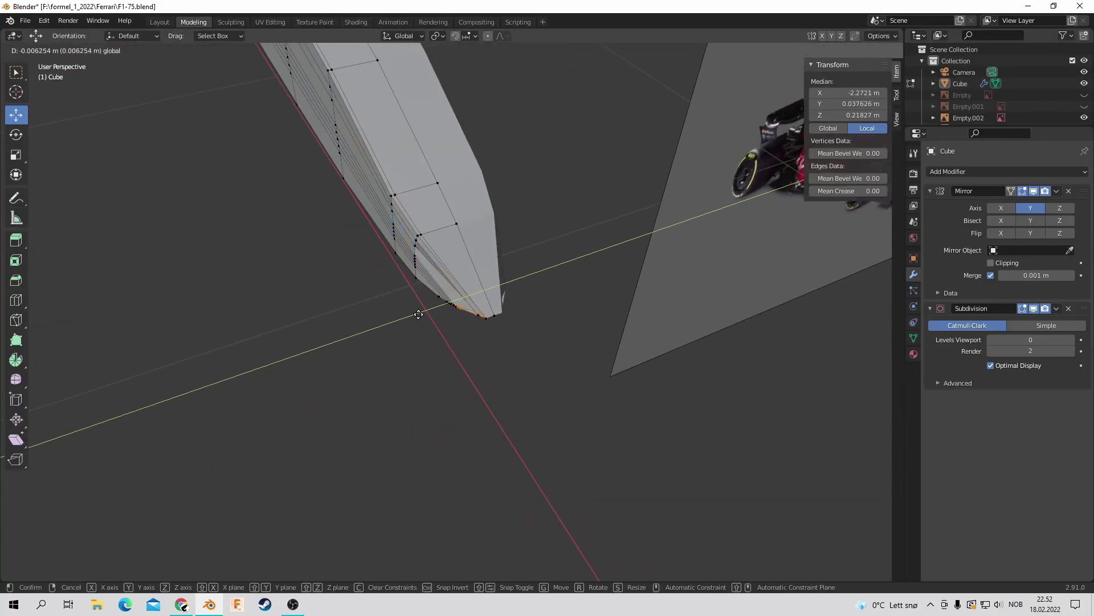
{"action": "left_click", "coordinate": [419, 313]}
{"action": "middle_click_drag", "start_coordinate": [420, 313], "coordinate": [440, 277]}
Step: Move the nose vertices along Y into a tapered tip, then deselect all
{"action": "key", "text": "g"}
{"action": "key", "text": "y"}
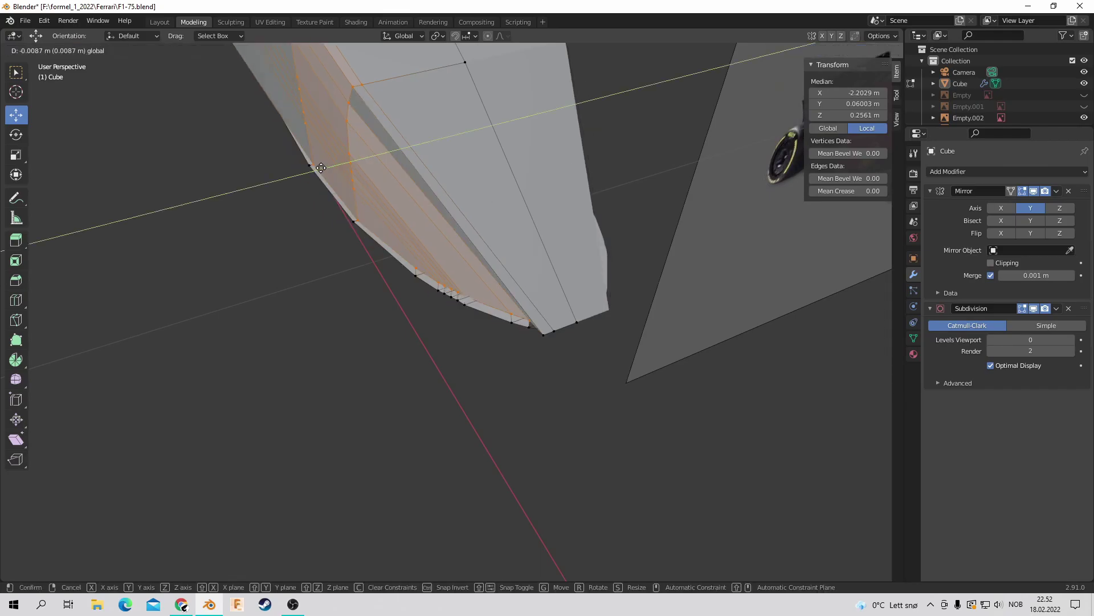
{"action": "left_click", "coordinate": [533, 335]}
{"action": "middle_click_drag", "start_coordinate": [532, 335], "coordinate": [374, 249]}
{"action": "key", "text": "c"}
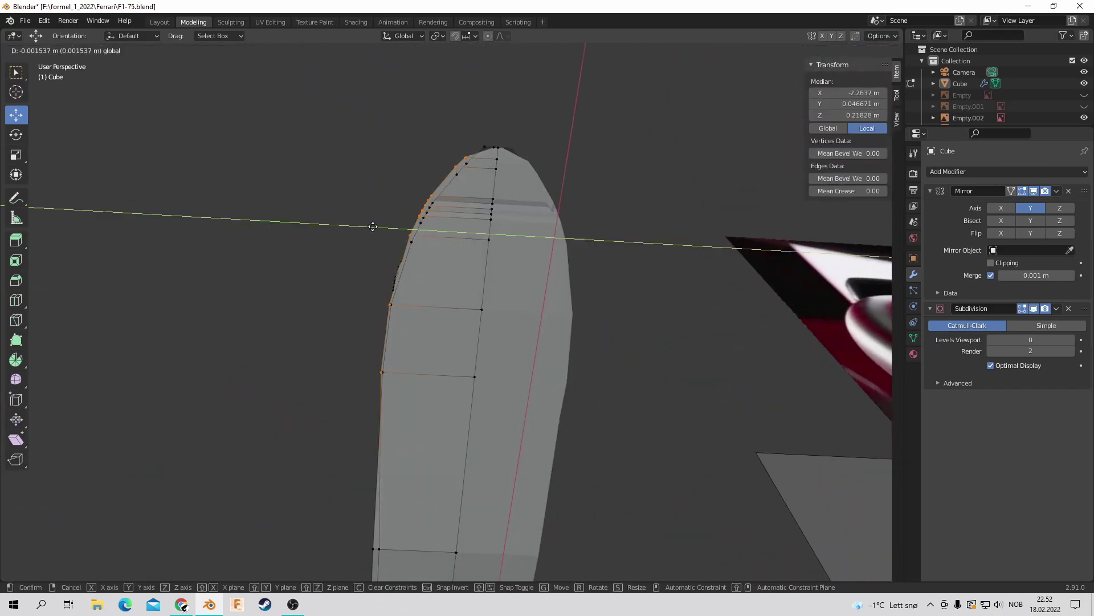
{"action": "left_click", "coordinate": [439, 274]}
{"action": "key", "text": "alt+a"}
{"action": "middle_click_drag", "start_coordinate": [438, 275], "coordinate": [688, 186]}
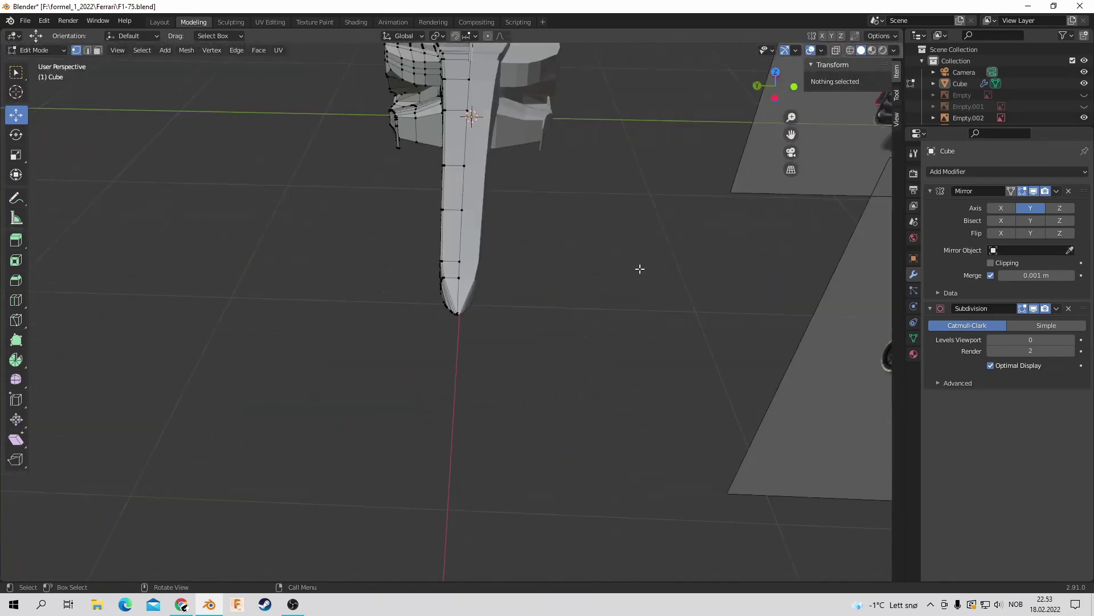
Step: Preview the body smoothed at subdivision level 1, then return to mesh editing without smoothing
{"action": "key", "text": "Tab"}
{"action": "key", "text": "ctrl+1"}
{"action": "middle_click_drag", "start_coordinate": [456, 285], "coordinate": [513, 199]}
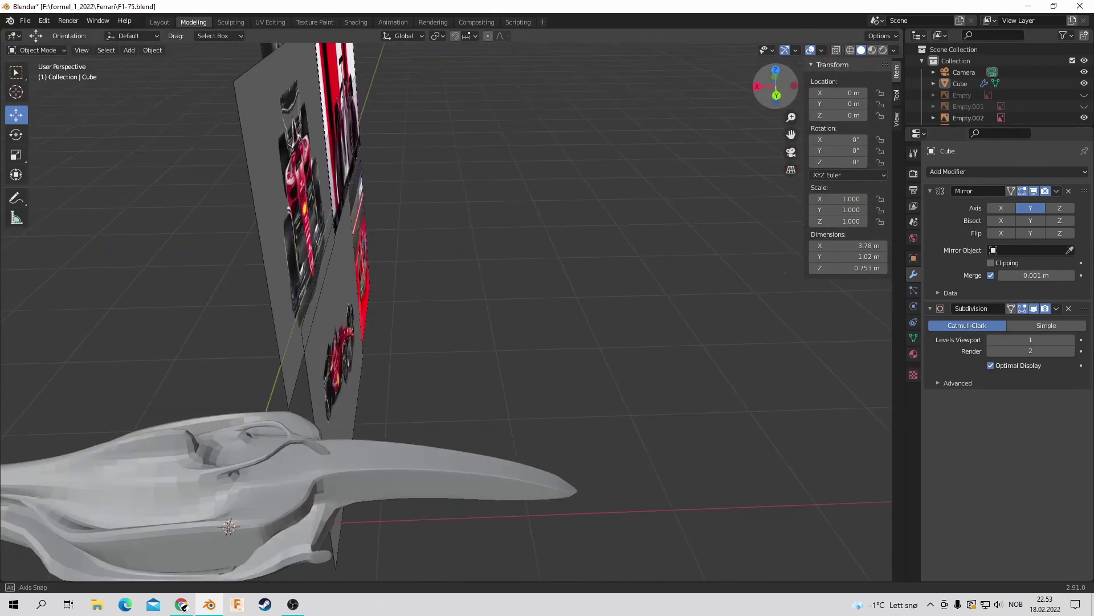
{"action": "scroll", "coordinate": [456, 342], "scroll_direction": "up", "scroll_amount": 5}
{"action": "left_click", "coordinate": [37, 50]}
{"action": "key", "text": "ctrl+KP_3"}
{"action": "key", "text": "ctrl+0"}
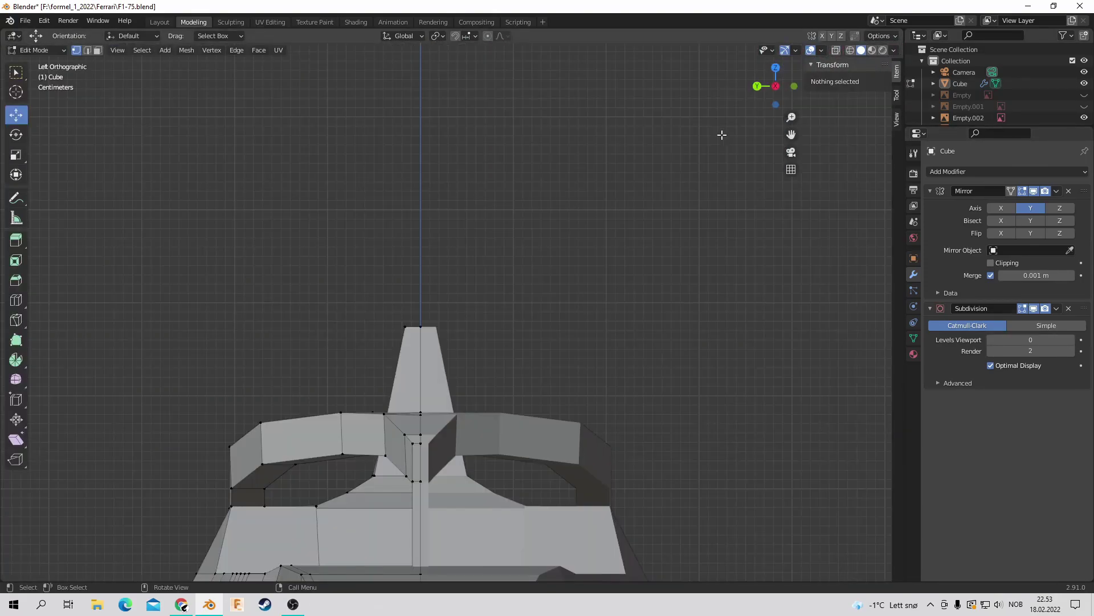
Step: Select the vertices beside the cockpit and slide them along their edges into place
{"action": "left_click", "coordinate": [1084, 106]}
{"action": "middle_click_drag", "start_coordinate": [798, 171], "coordinate": [653, 108]}
{"action": "left_click", "coordinate": [385, 426]}
{"action": "key", "text": "ctrl+KP_3"}
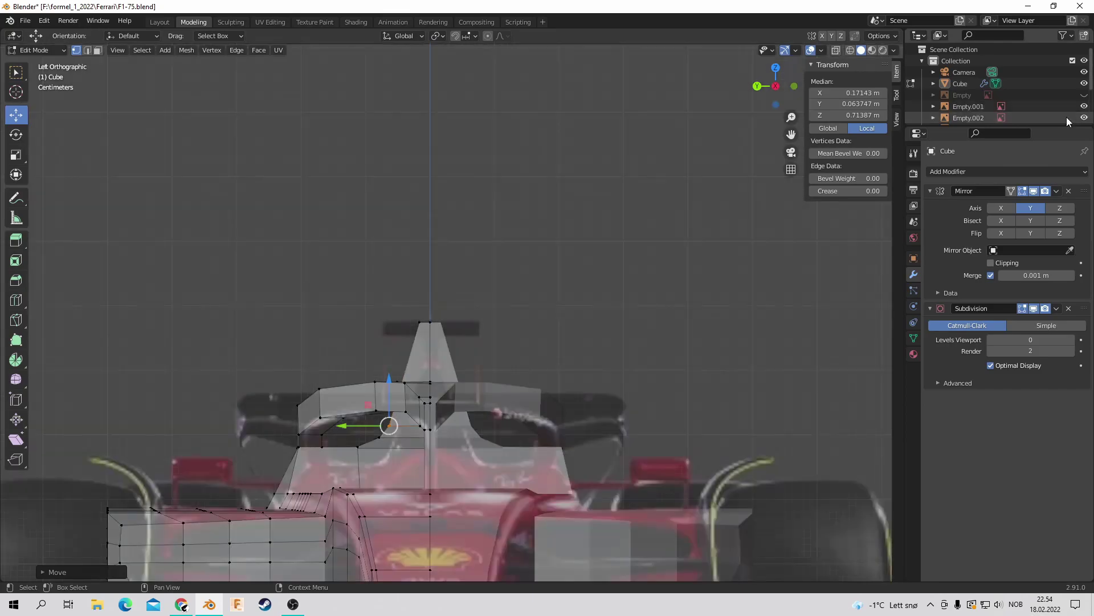
{"action": "middle_click_drag", "start_coordinate": [778, 109], "coordinate": [415, 337]}
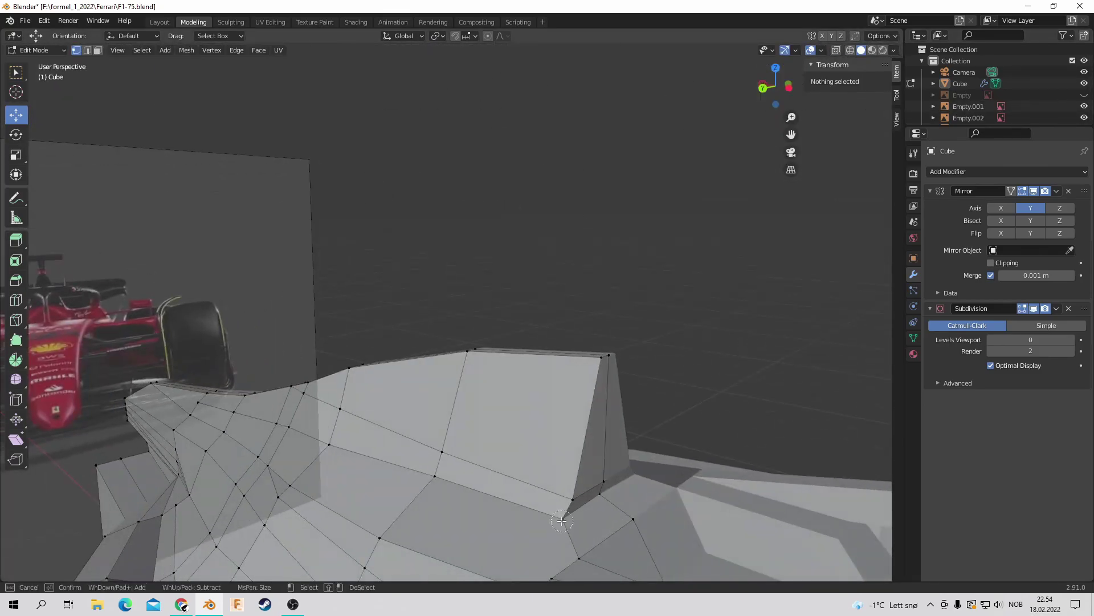
{"action": "right_click", "coordinate": [415, 337]}
{"action": "left_click", "coordinate": [383, 454]}
{"action": "left_click", "coordinate": [613, 352]}
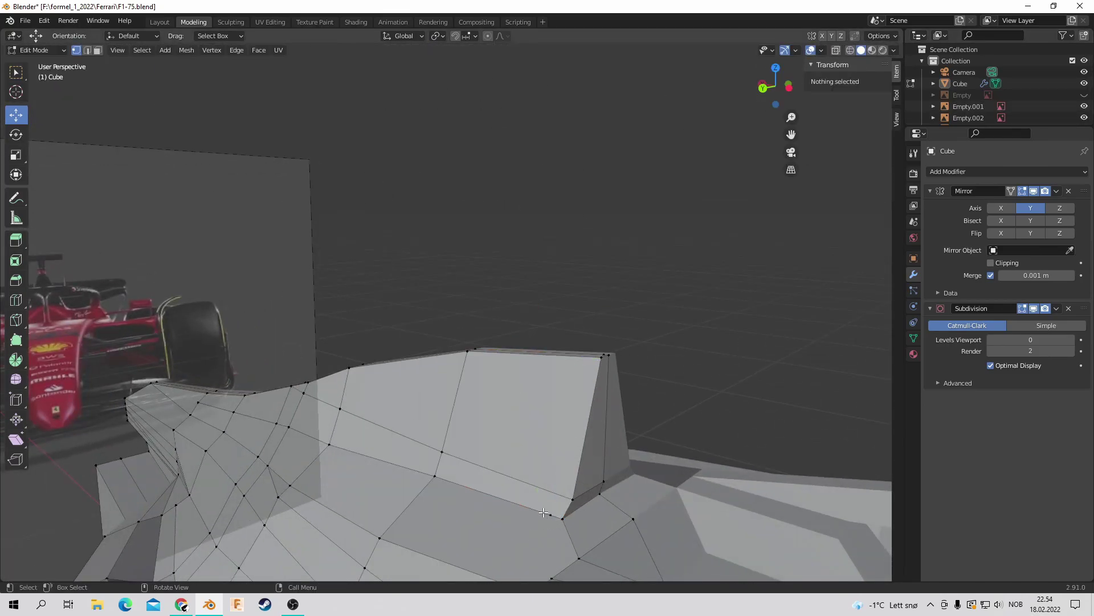
Step: Check the smoothed shape from front and side views, undoing and redoing the vertex slide
{"action": "mouse_move", "coordinate": [598, 454]}
{"action": "middle_mouse_down"}
{"action": "mouse_move", "coordinate": [438, 423]}
{"action": "mouse_move", "coordinate": [672, 237]}
{"action": "middle_mouse_up"}
{"action": "key", "text": "ctrl+KP_3"}
{"action": "key", "text": "alt+a"}
{"action": "key", "text": "ctrl+1"}
{"action": "key", "text": "KP_1"}
{"action": "key", "text": "KP_3"}
{"action": "key", "text": "ctrl+z"}
{"action": "right_click", "coordinate": [535, 254]}
{"action": "key", "text": "ctrl+shift+z"}
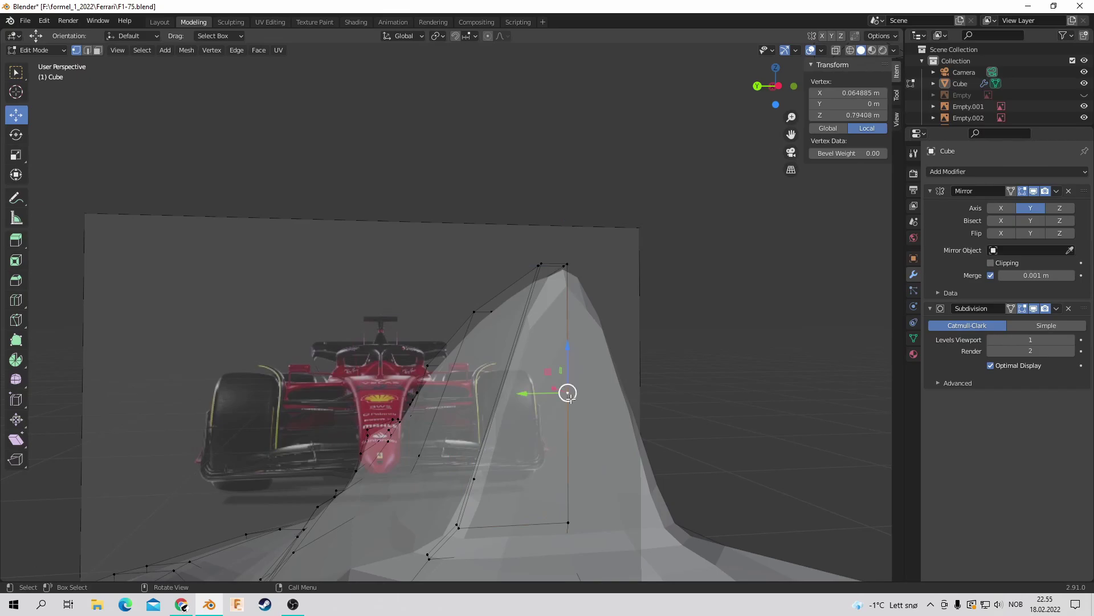
Step: Inset the narrow airbox side face and push the inset face into position
{"action": "middle_click_drag", "start_coordinate": [487, 491], "coordinate": [625, 353]}
{"action": "left_click", "coordinate": [626, 353]}
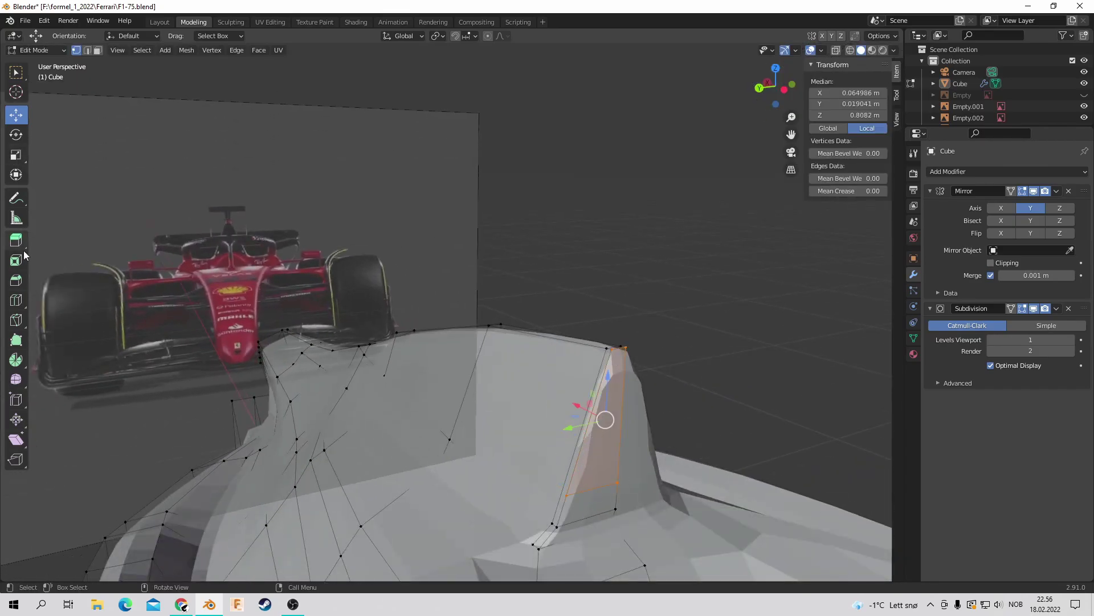
{"action": "middle_click_drag", "start_coordinate": [26, 175], "coordinate": [702, 368]}
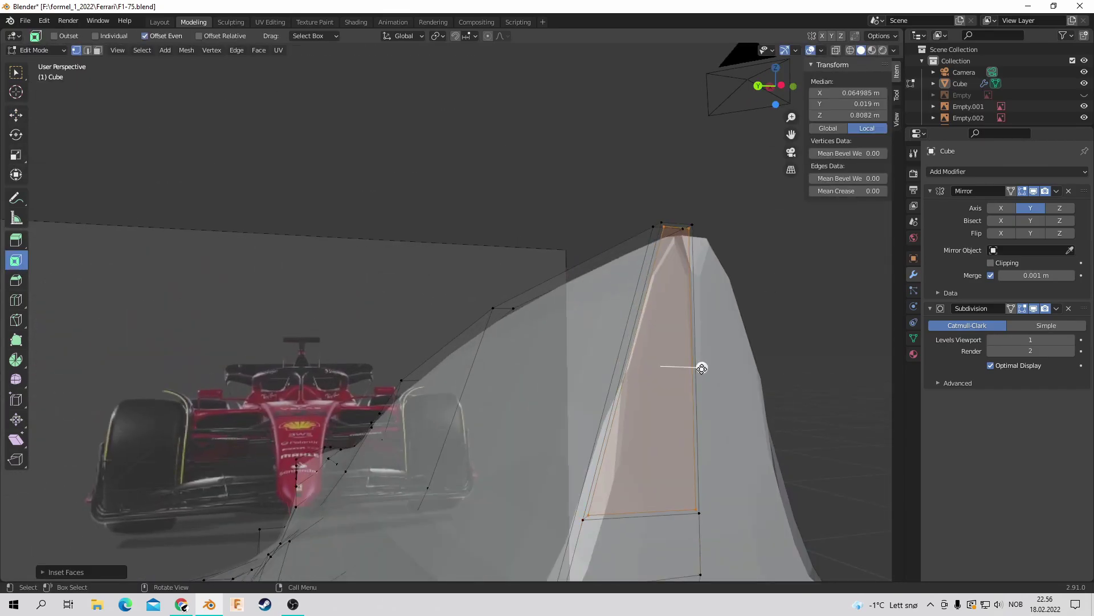
{"action": "key", "text": "shift+space"}
{"action": "key", "text": "g"}
{"action": "middle_click_drag", "start_coordinate": [400, 83], "coordinate": [727, 359]}
{"action": "left_click_drag", "start_coordinate": [728, 359], "coordinate": [464, 359]}
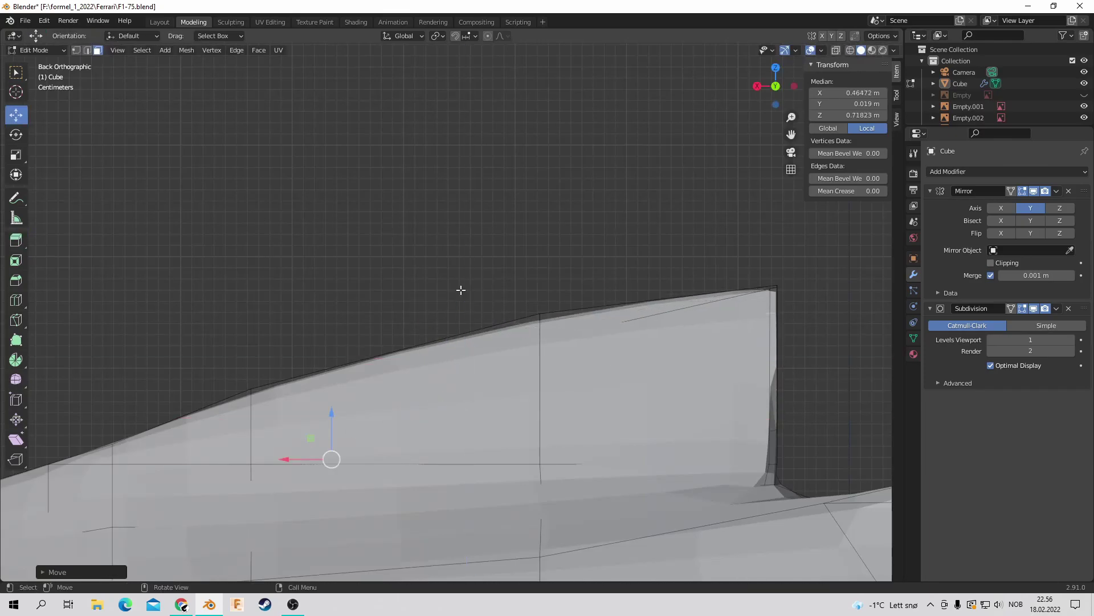
{"action": "middle_click_drag", "start_coordinate": [460, 291], "coordinate": [497, 451]}
{"action": "left_click", "coordinate": [991, 339]}
Step: Subdivide the top edge of the airbox
{"action": "left_click", "coordinate": [807, 94]}
{"action": "left_click", "coordinate": [87, 50]}
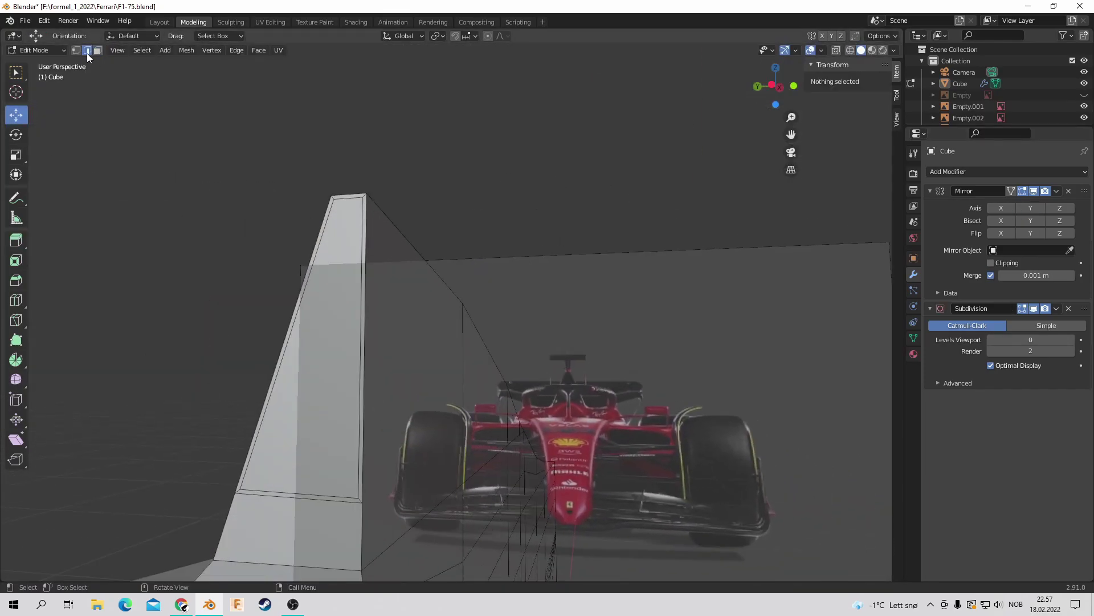
{"action": "left_click", "coordinate": [365, 267]}
{"action": "right_click", "coordinate": [372, 348]}
{"action": "left_click", "coordinate": [434, 188]}
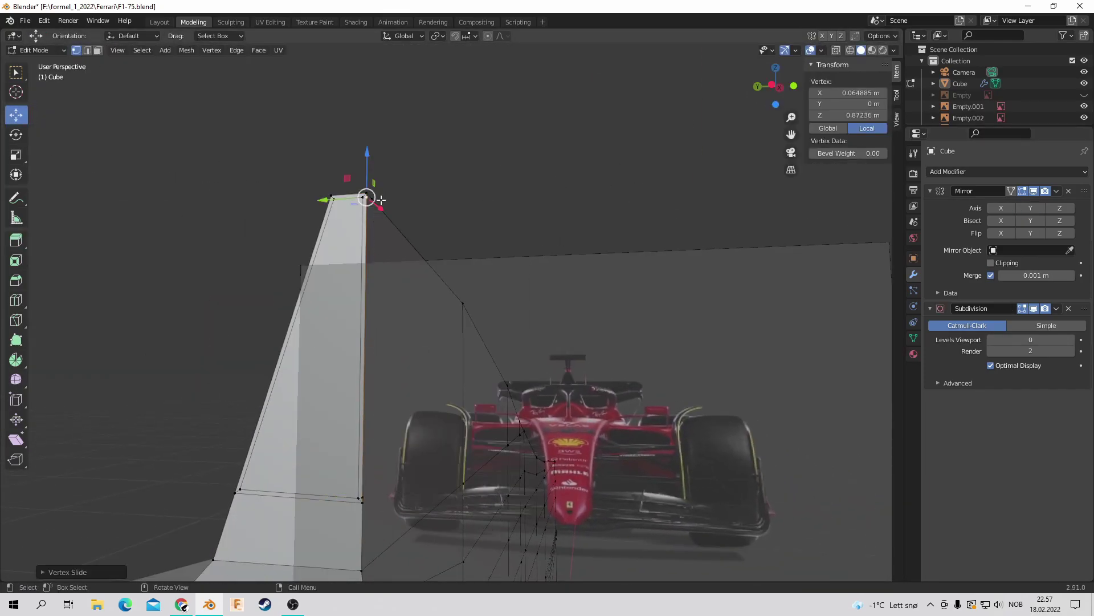
Step: Reposition the inset airbox face from the front view
{"action": "left_click", "coordinate": [324, 295]}
{"action": "key", "text": "Escape"}
{"action": "key", "text": "KP_1"}
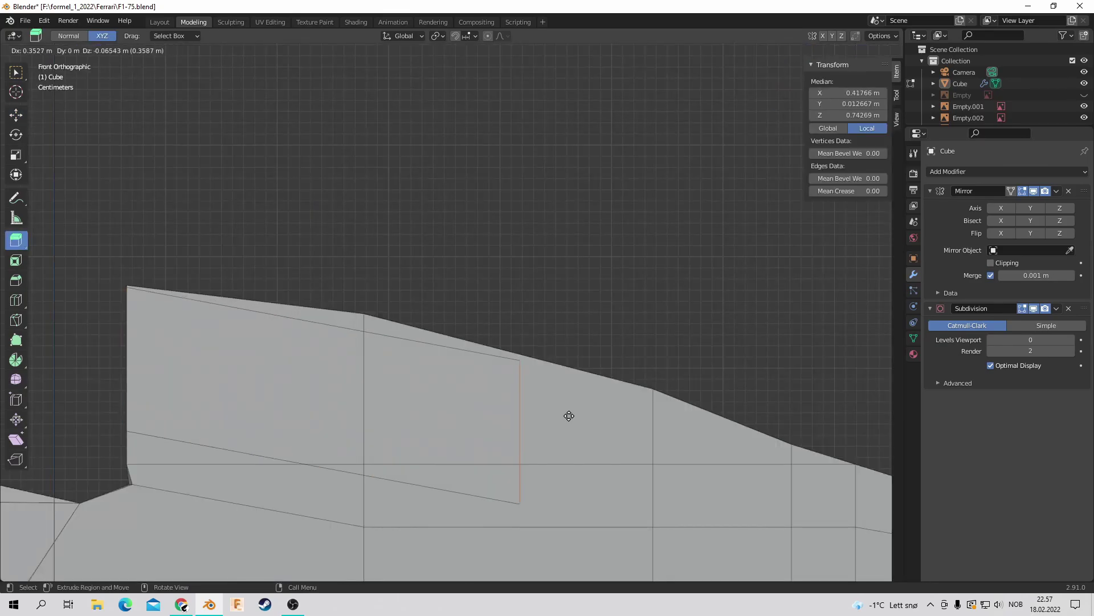
{"action": "left_click", "coordinate": [569, 416]}
{"action": "mouse_move", "coordinate": [569, 416]}
{"action": "middle_mouse_down"}
{"action": "mouse_move", "coordinate": [464, 421]}
{"action": "mouse_move", "coordinate": [399, 371]}
{"action": "middle_mouse_up"}
Step: Delete the airbox front face with X to open the intake
{"action": "left_click", "coordinate": [245, 391]}
{"action": "left_click", "coordinate": [145, 74]}
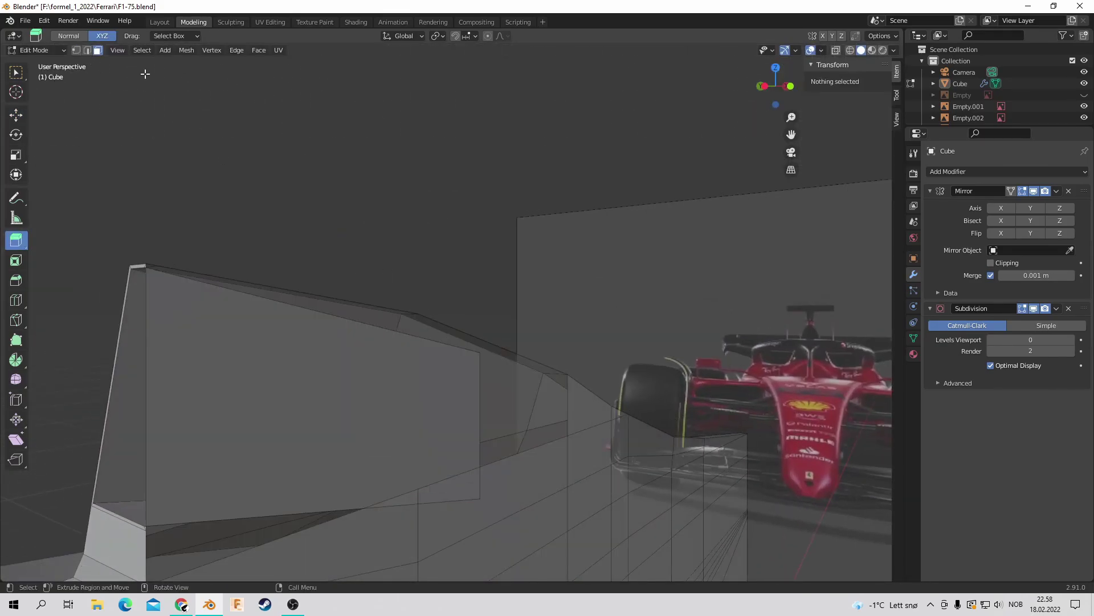
{"action": "left_click", "coordinate": [285, 387]}
{"action": "key", "text": "x"}
{"action": "left_click", "coordinate": [188, 391]}
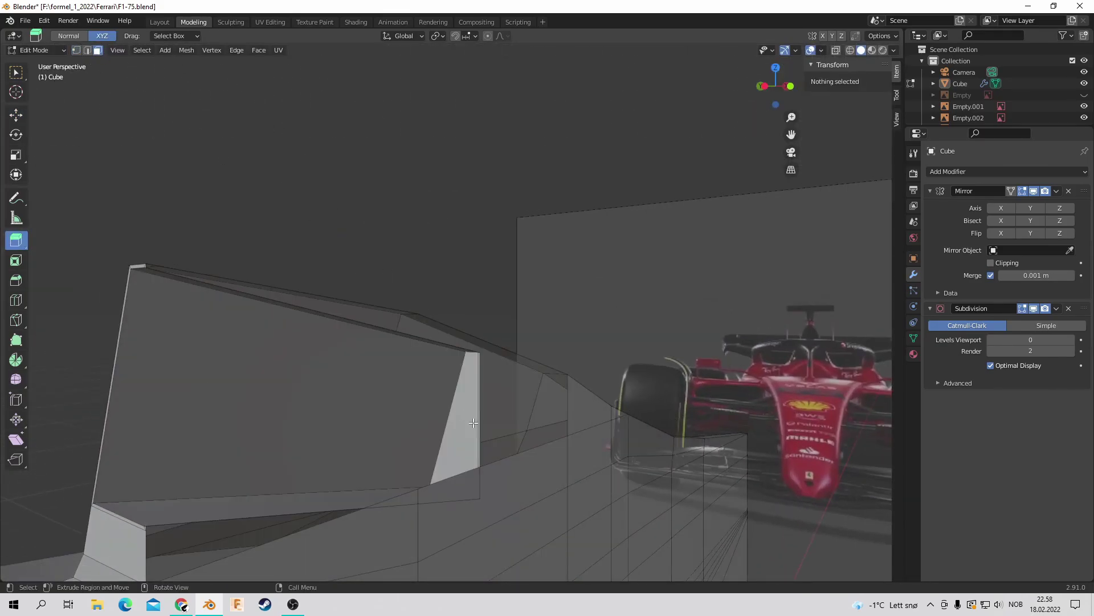
{"action": "left_click", "coordinate": [76, 50]}
{"action": "middle_click_drag", "start_coordinate": [217, 132], "coordinate": [262, 106]}
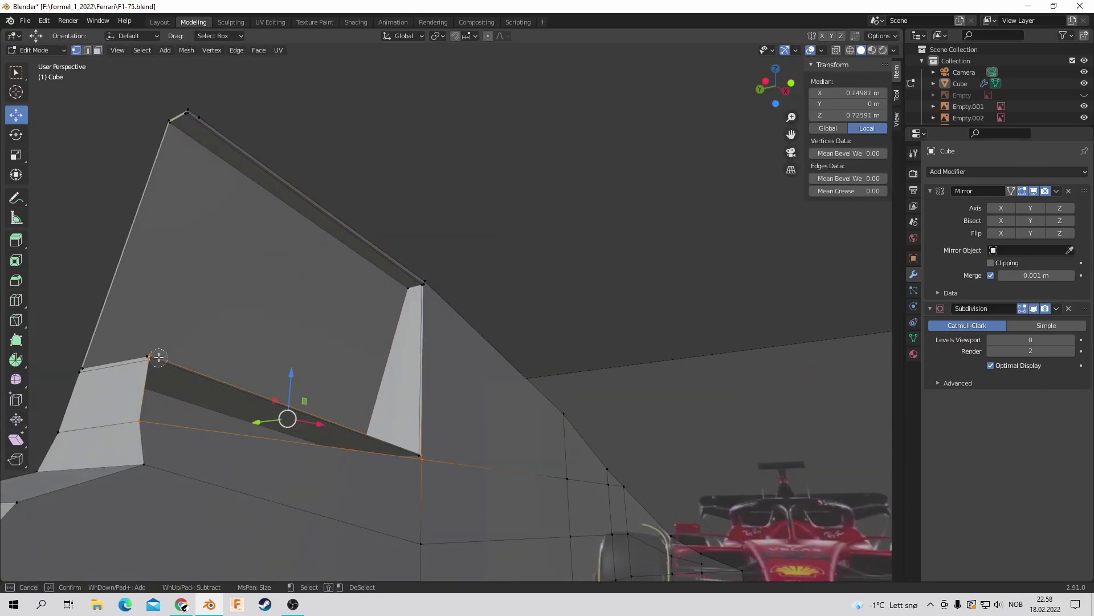
{"action": "mouse_move", "coordinate": [158, 357]}
{"action": "middle_mouse_down"}
{"action": "mouse_move", "coordinate": [294, 331]}
{"action": "mouse_move", "coordinate": [171, 228]}
{"action": "mouse_move", "coordinate": [49, 150]}
{"action": "middle_mouse_up"}
{"action": "key", "text": "ctrl+z"}
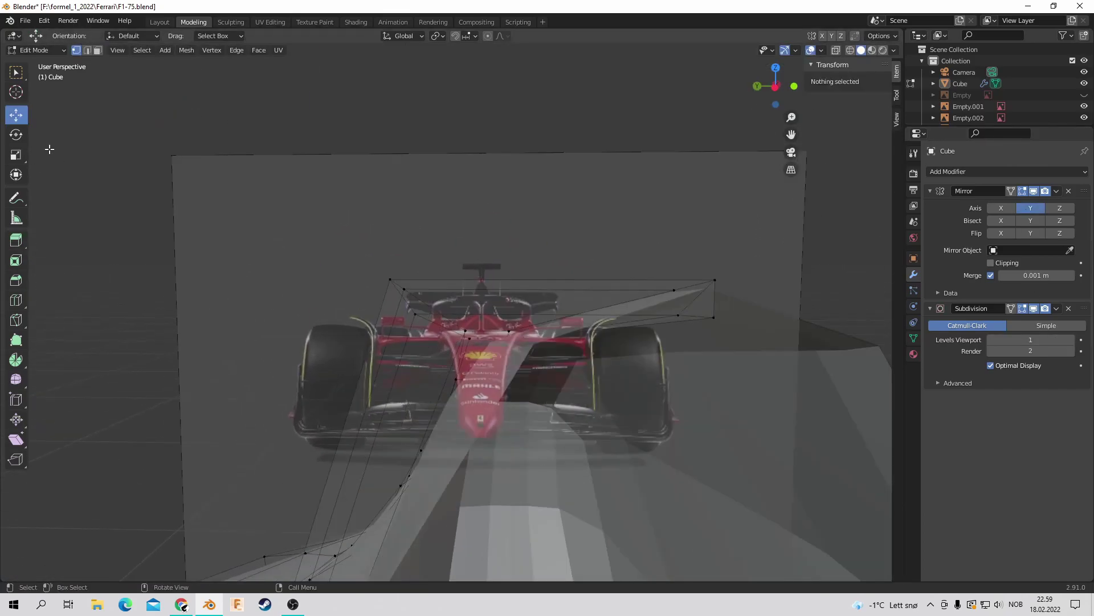
Step: Add an edge loop across the airbox with Loop Cut and select along its edge
{"action": "left_click", "coordinate": [16, 300]}
{"action": "left_click", "coordinate": [703, 299]}
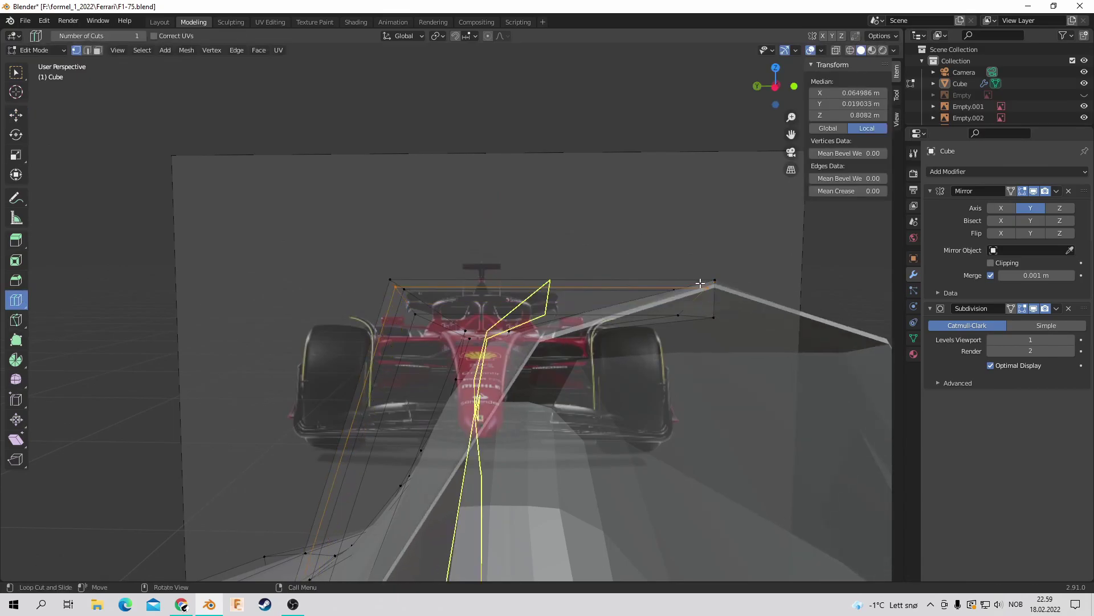
{"action": "left_click", "coordinate": [777, 85]}
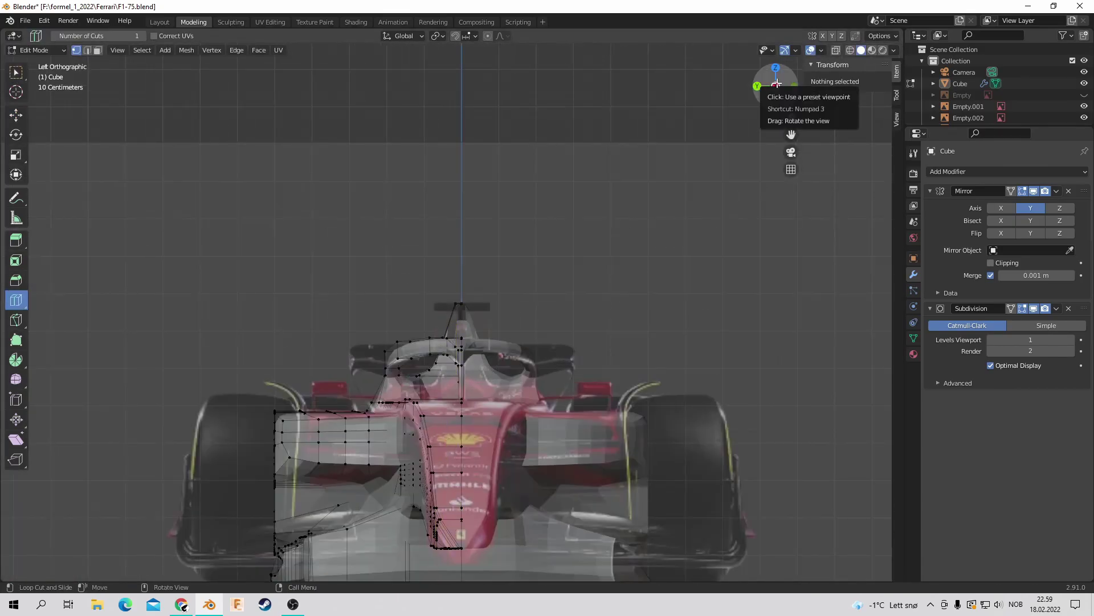
{"action": "left_click_drag", "start_coordinate": [777, 84], "coordinate": [753, 97]}
{"action": "scroll", "coordinate": [440, 299], "scroll_direction": "up", "scroll_amount": 1}
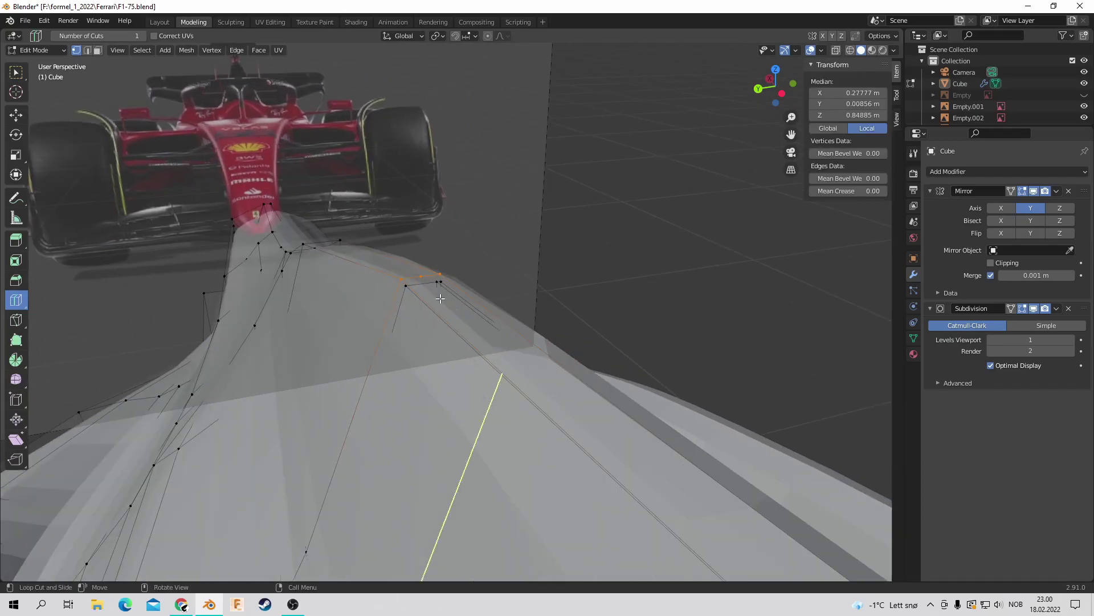
{"action": "scroll", "coordinate": [423, 276], "scroll_direction": "down", "scroll_amount": 2}
{"action": "left_click", "coordinate": [762, 409]}
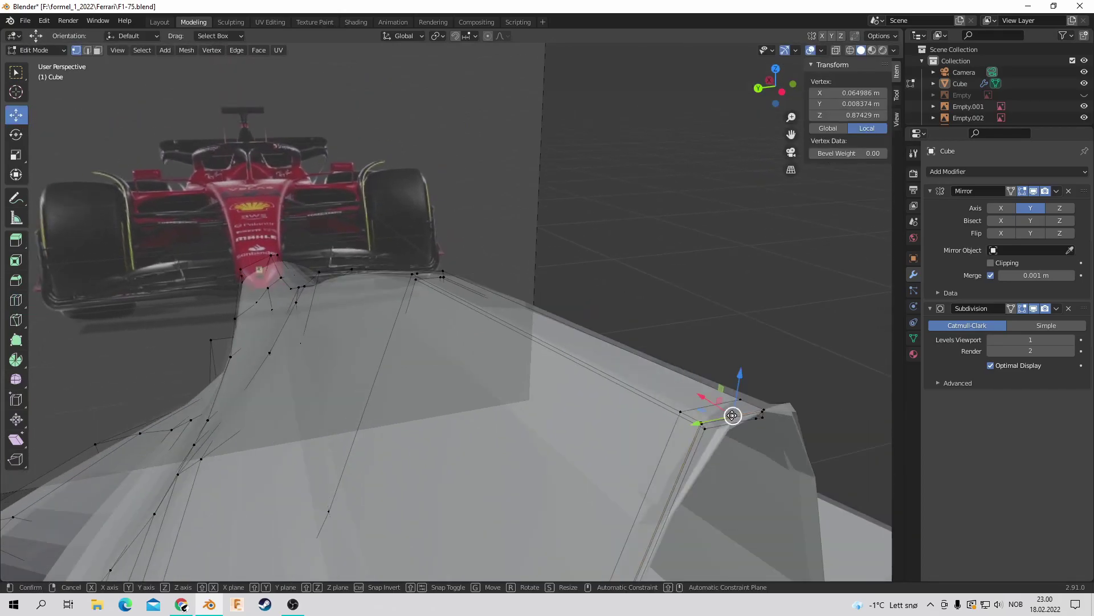
{"action": "left_click", "coordinate": [728, 412], "text": "alt"}
Step: Move the airbox corner vertex and subdivide the edges between the selected vertices
{"action": "right_click", "coordinate": [342, 502]}
{"action": "left_click", "coordinate": [342, 501]}
{"action": "mouse_move", "coordinate": [342, 502]}
{"action": "middle_mouse_down"}
{"action": "mouse_move", "coordinate": [699, 176]}
{"action": "mouse_move", "coordinate": [442, 502]}
{"action": "middle_mouse_up"}
{"action": "left_click", "coordinate": [442, 501]}
{"action": "key", "text": "g"}
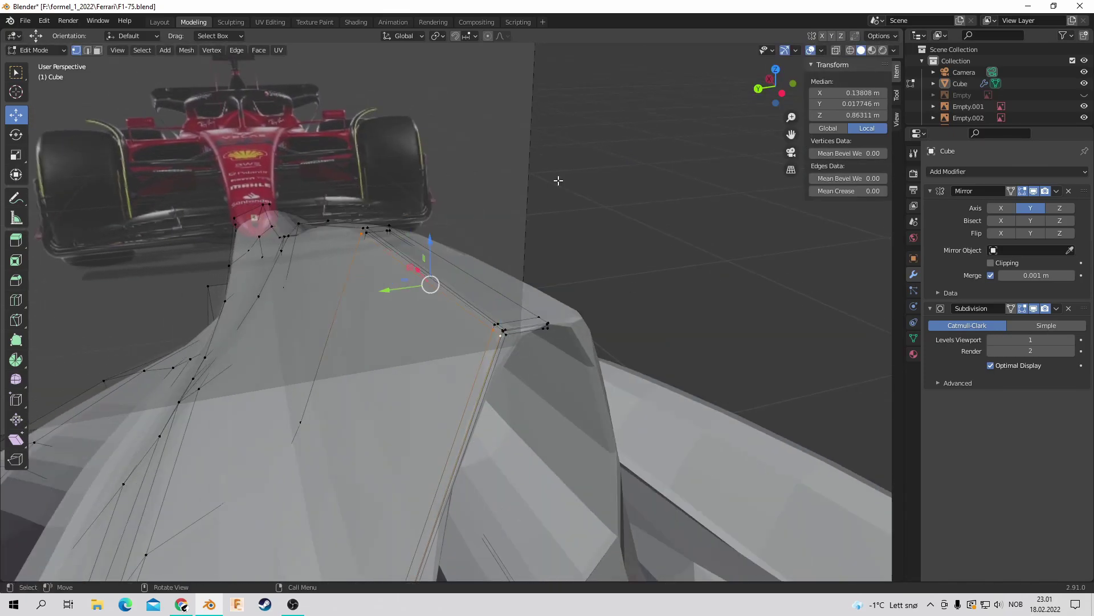
{"action": "middle_click_drag", "start_coordinate": [559, 180], "coordinate": [370, 211]}
{"action": "right_click", "coordinate": [370, 211]}
{"action": "left_click", "coordinate": [392, 219]}
{"action": "right_click", "coordinate": [344, 120]}
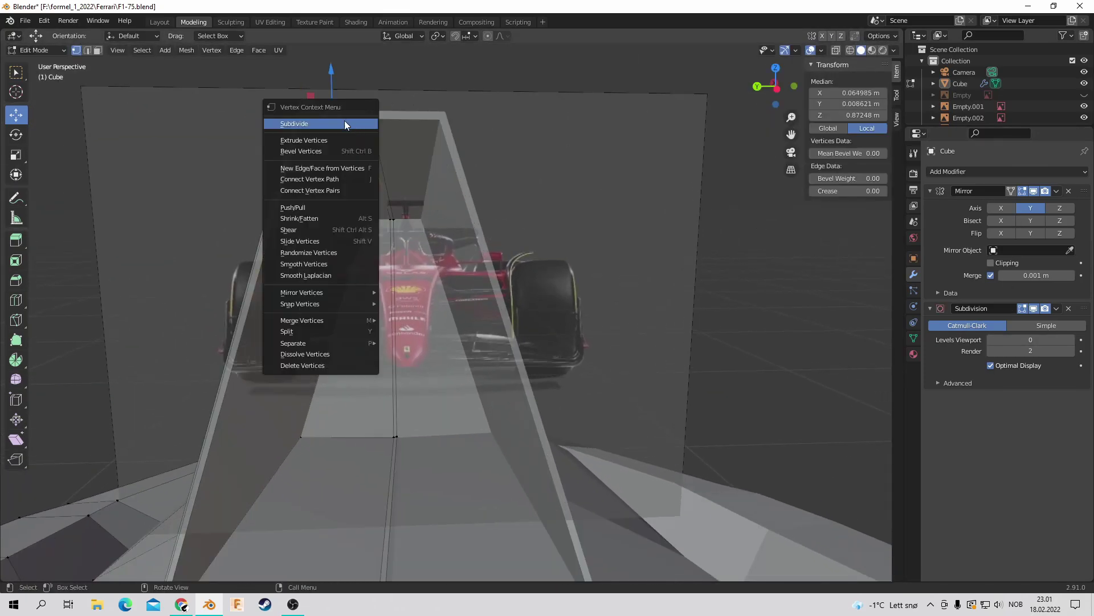
{"action": "left_click", "coordinate": [299, 241]}
Step: Reselect airbox vertices and preview the airbox outline smoothed in wireframe
{"action": "left_click", "coordinate": [313, 109]}
{"action": "middle_click_drag", "start_coordinate": [313, 108], "coordinate": [340, 280]}
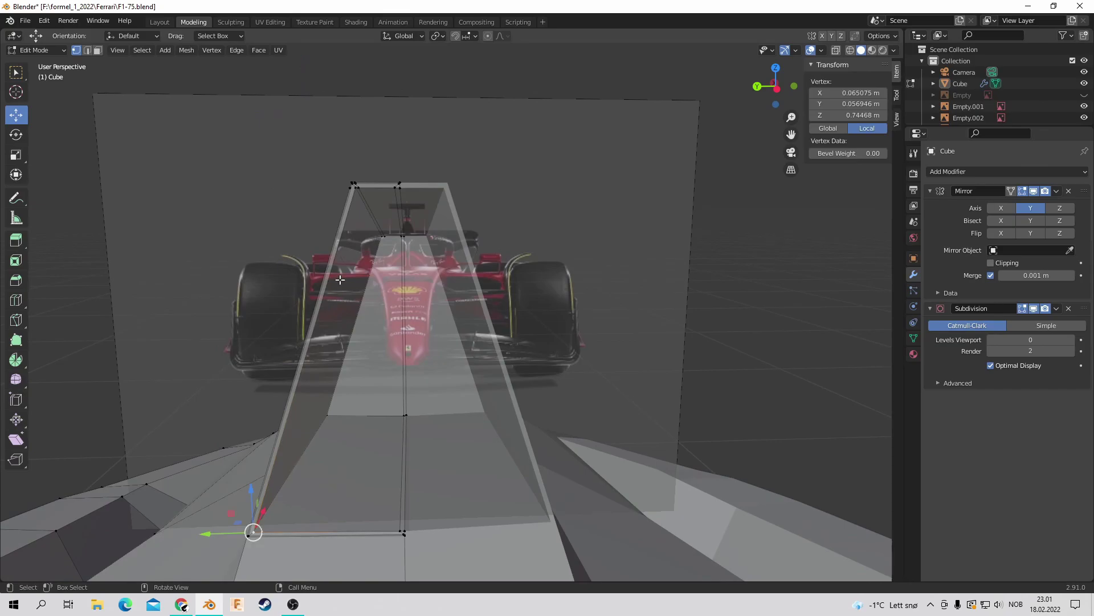
{"action": "left_click", "coordinate": [479, 197]}
{"action": "scroll", "coordinate": [377, 199], "scroll_direction": "up", "scroll_amount": 2}
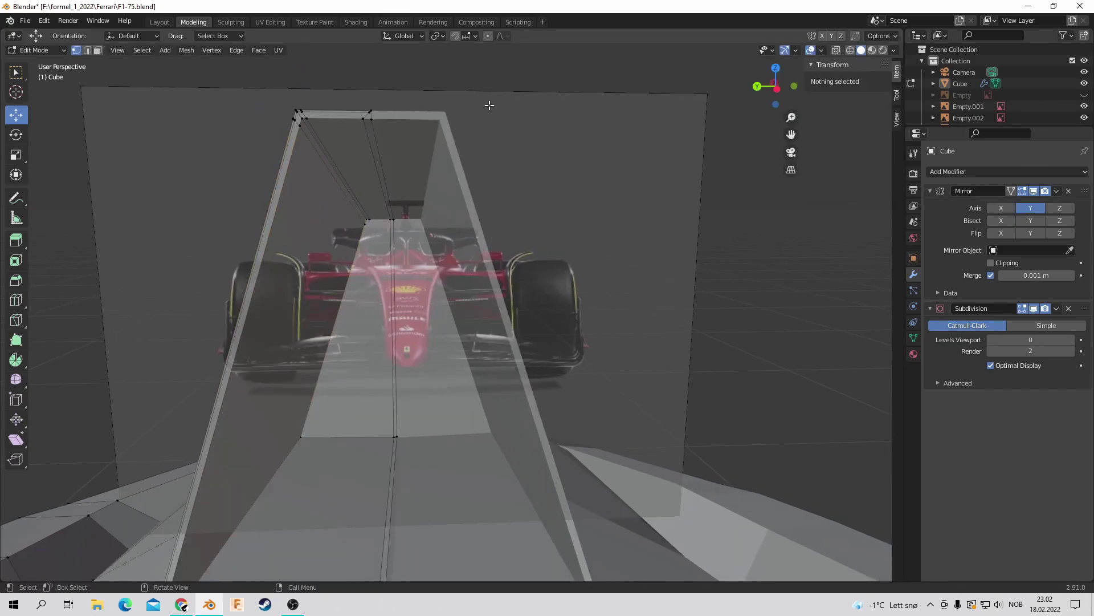
{"action": "mouse_move", "coordinate": [489, 105]}
{"action": "middle_mouse_down"}
{"action": "mouse_move", "coordinate": [399, 143]}
{"action": "mouse_move", "coordinate": [319, 114]}
{"action": "middle_mouse_up"}
{"action": "key", "text": "ctrl+1"}
{"action": "key", "text": "shift+z"}
Step: Circle-select vertices along the airbox edge, then clear the selection and cancel the loop cut
{"action": "key", "text": "c"}
{"action": "left_click", "coordinate": [298, 103]}
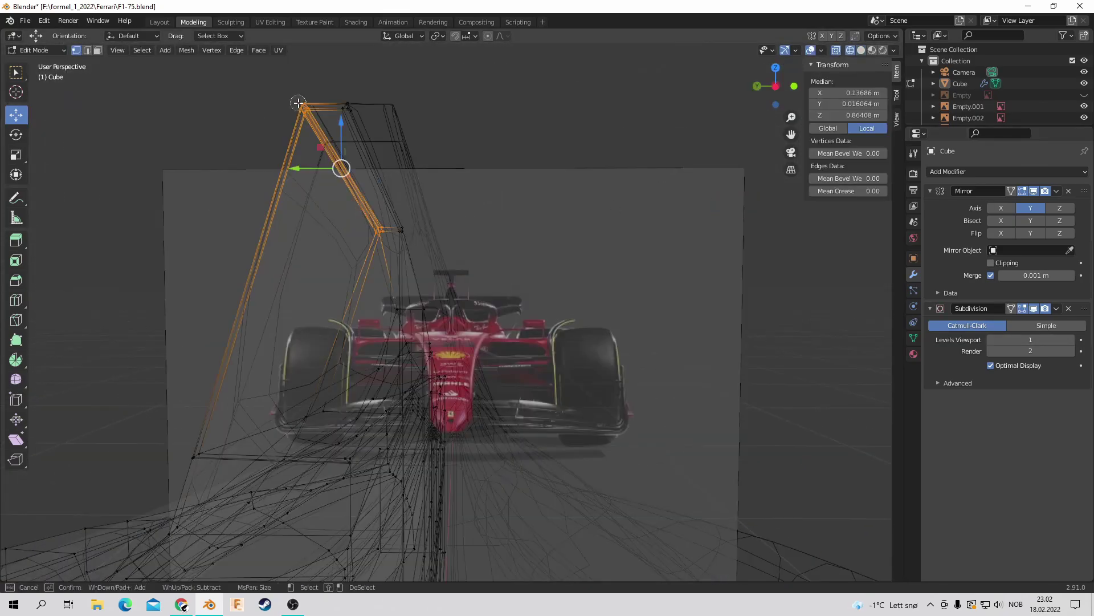
{"action": "key", "text": "shift+z"}
{"action": "key", "text": "alt+a"}
{"action": "middle_click_drag", "start_coordinate": [694, 185], "coordinate": [691, 93]}
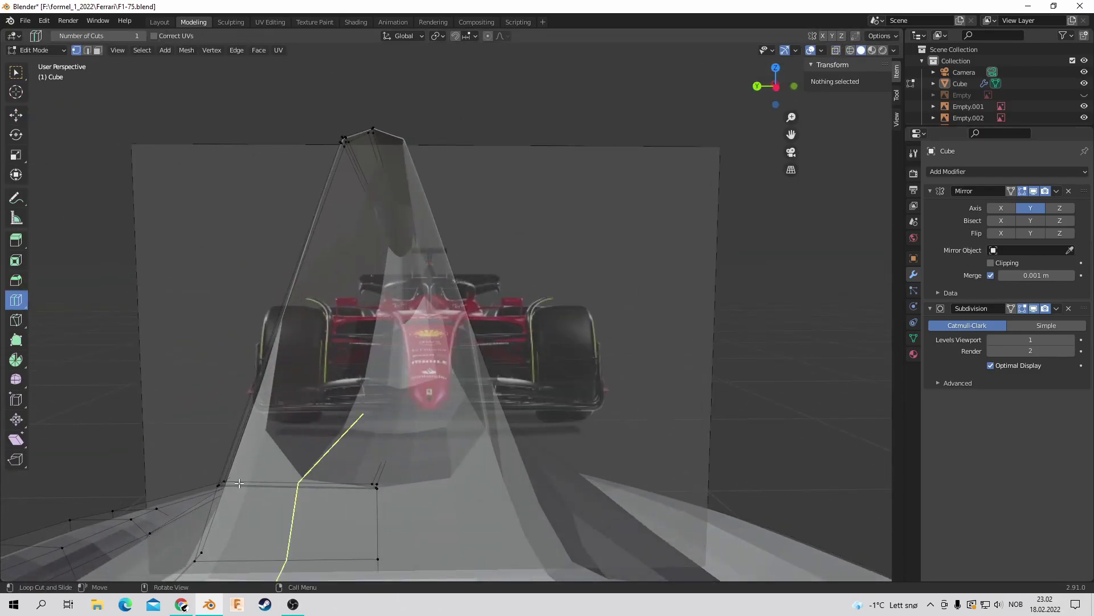
{"action": "right_click", "coordinate": [33, 302]}
{"action": "key", "text": "w"}
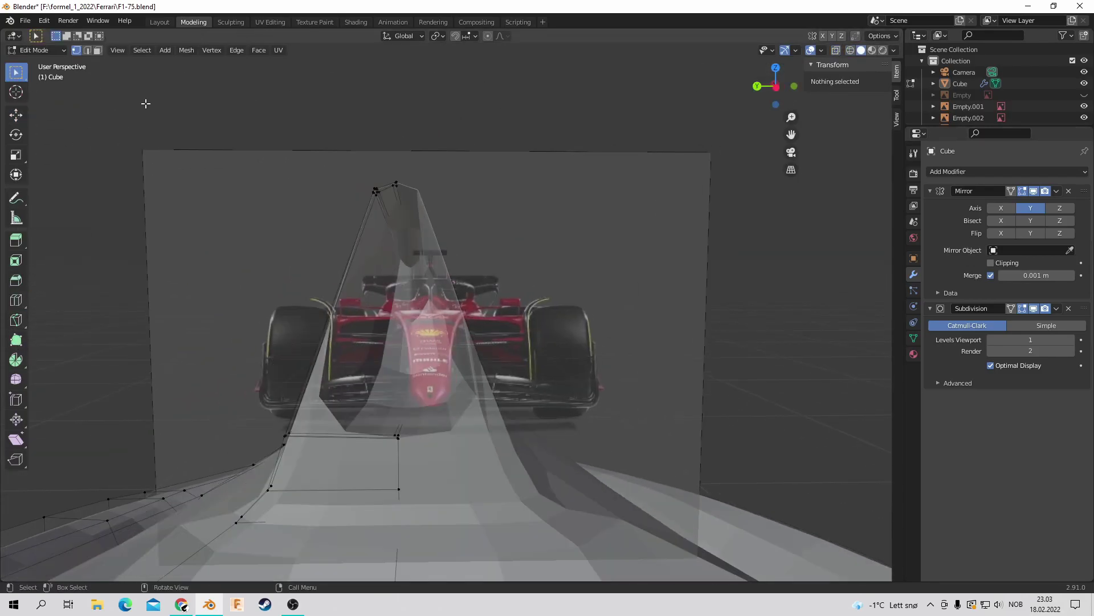
{"action": "middle_click_drag", "start_coordinate": [146, 103], "coordinate": [551, 147]}
Step: Finish the knife cut on the sidepod in the left side view
{"action": "key", "text": "ctrl+KP_3"}
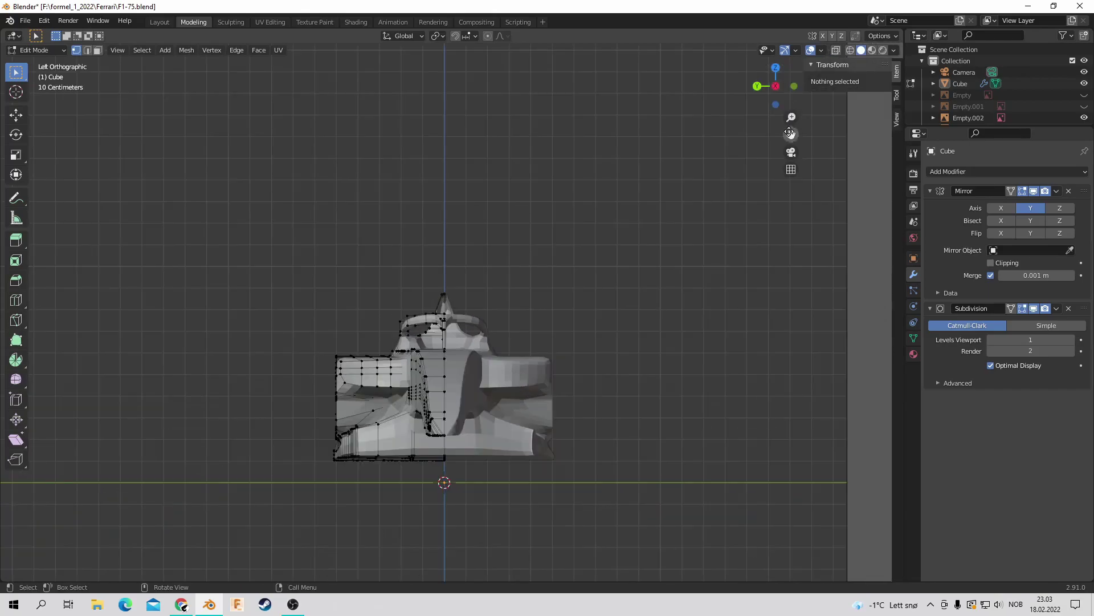
{"action": "key", "text": "ctrl+0"}
{"action": "scroll", "coordinate": [712, 429], "scroll_direction": "up", "scroll_amount": 3}
{"action": "scroll", "coordinate": [712, 430], "scroll_direction": "up", "scroll_amount": 5}
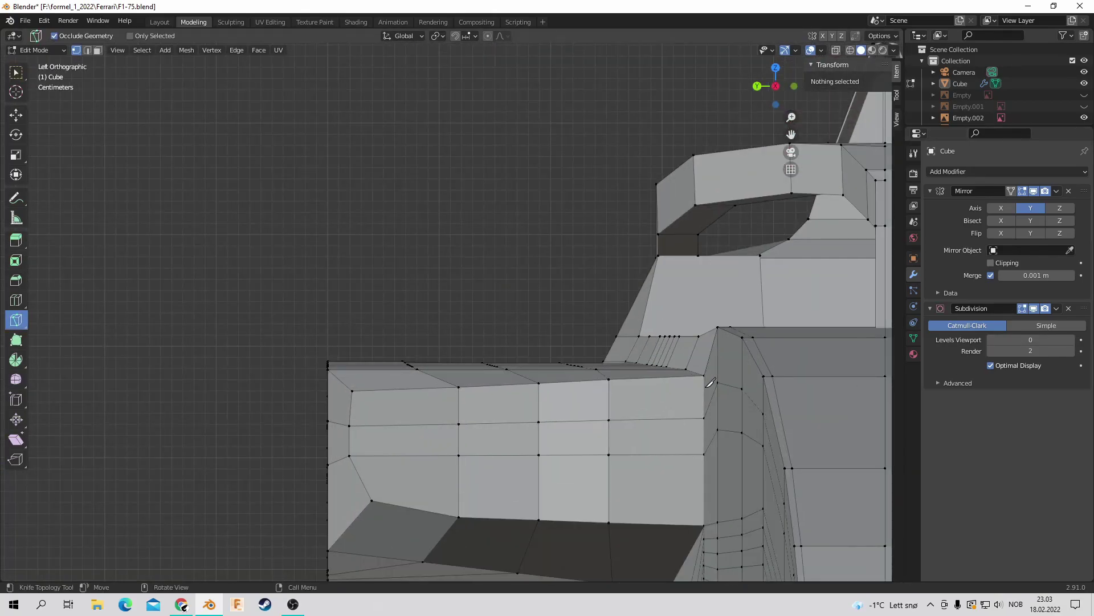
{"action": "key", "text": "Return"}
{"action": "scroll", "coordinate": [414, 395], "scroll_direction": "down", "scroll_amount": 6}
{"action": "scroll", "coordinate": [653, 349], "scroll_direction": "up", "scroll_amount": 5}
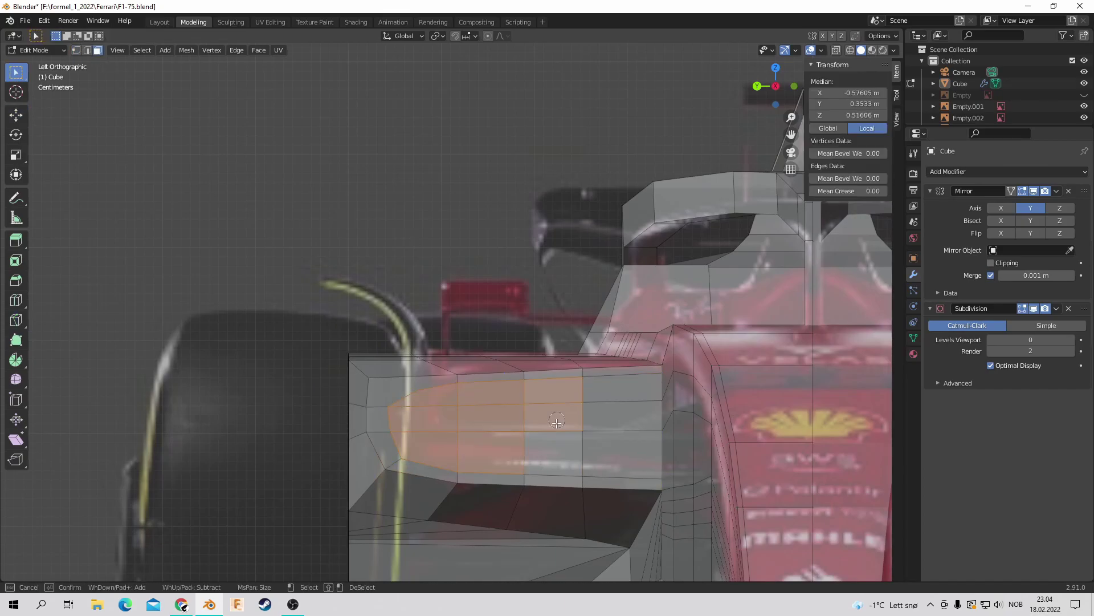
Step: Shift the sidepod faces sideways along Y from the top view
{"action": "key", "text": "Escape"}
{"action": "key", "text": "KP_7"}
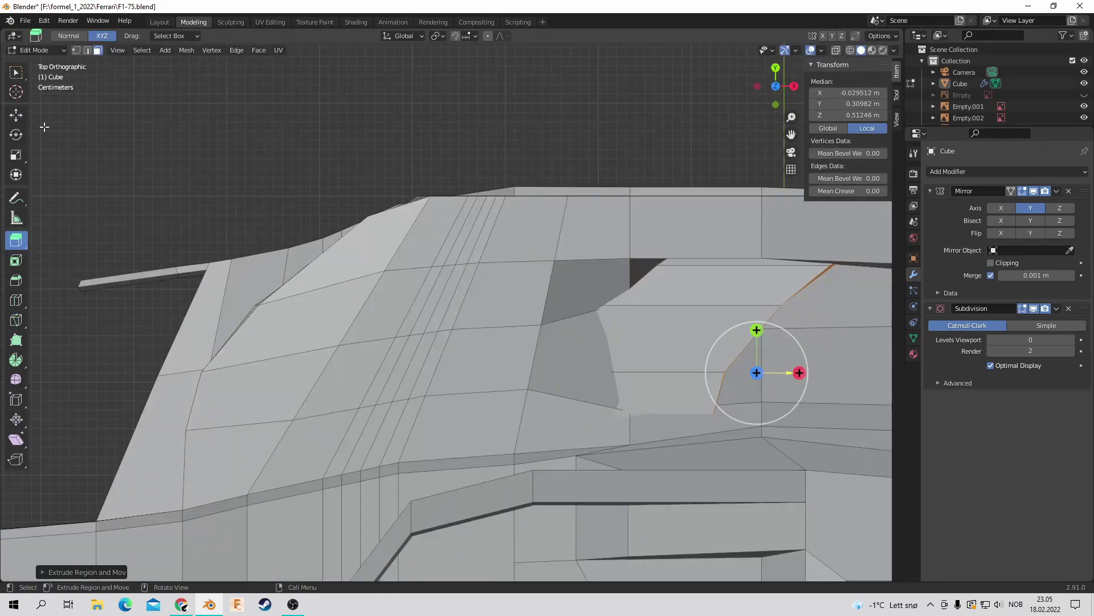
{"action": "left_click_drag", "start_coordinate": [436, 365], "coordinate": [436, 391]}
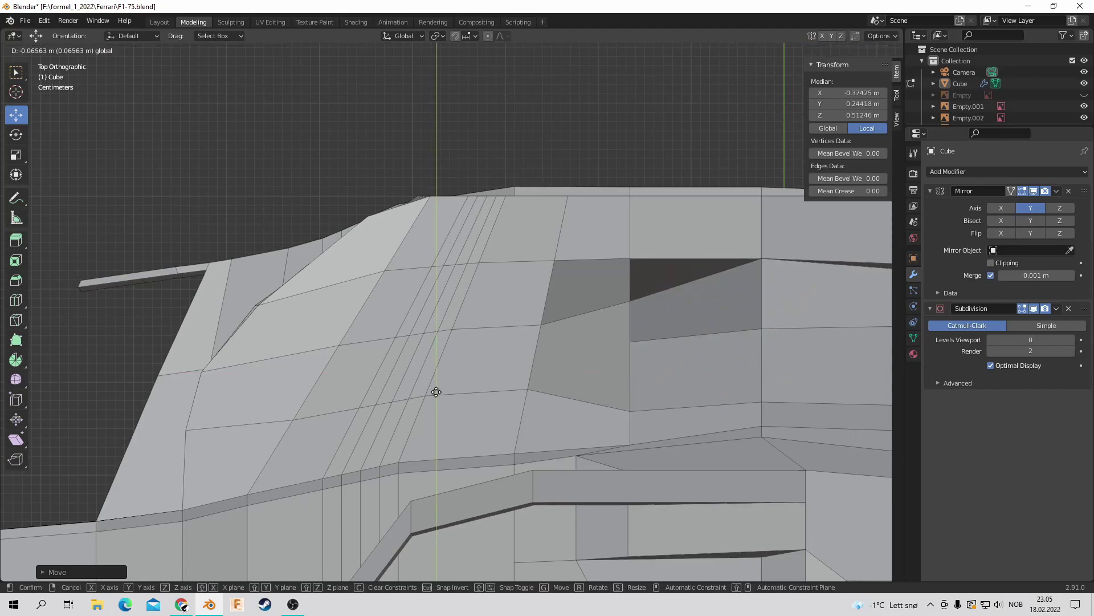
{"action": "middle_click_drag", "start_coordinate": [436, 391], "coordinate": [488, 344]}
{"action": "left_click", "coordinate": [300, 158]}
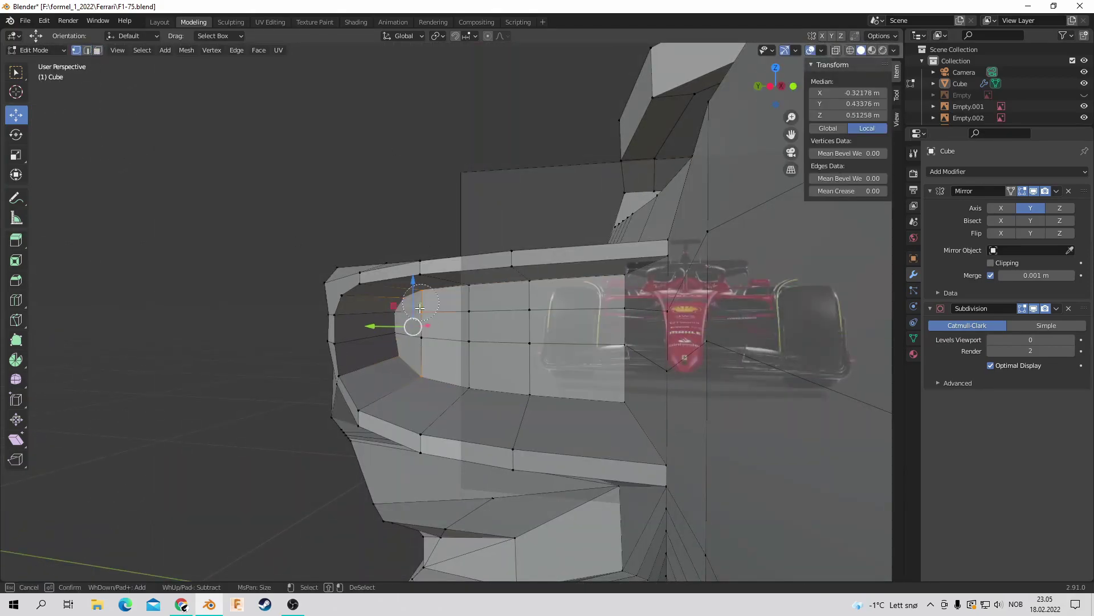
Step: Circle-select the inlet rim vertices to widen the opening, then select a strip of body faces
{"action": "key", "text": "Escape"}
{"action": "middle_click_drag", "start_coordinate": [420, 307], "coordinate": [686, 354]}
{"action": "middle_click_drag", "start_coordinate": [554, 226], "coordinate": [521, 469]}
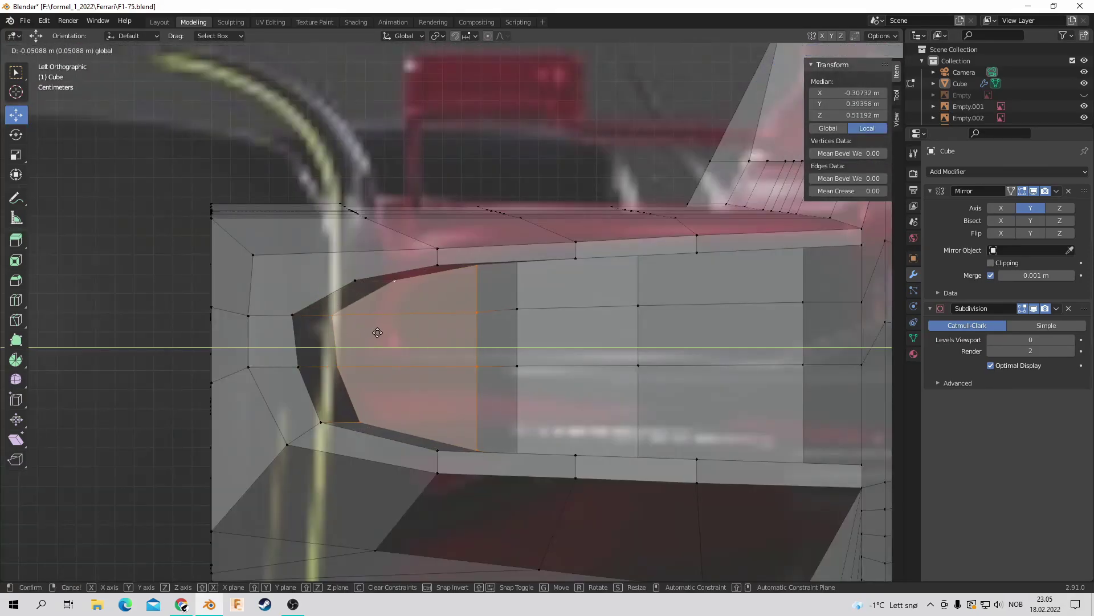
{"action": "key", "text": "c"}
{"action": "key", "text": "3"}
{"action": "left_click_drag", "start_coordinate": [780, 69], "coordinate": [520, 578]}
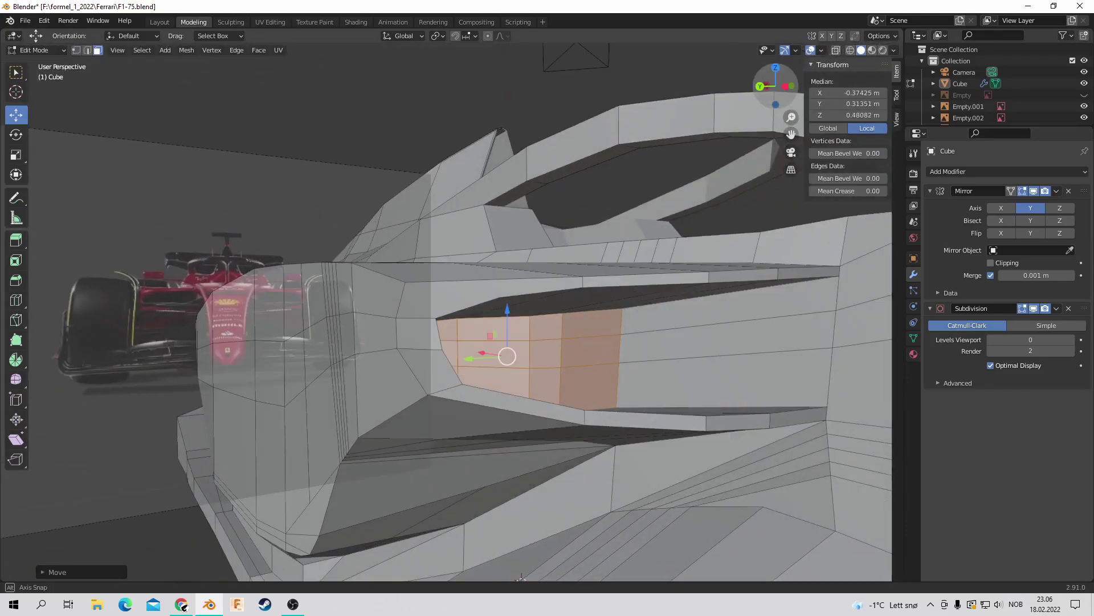
Step: Save the file and move the selected inlet face along the X axis
{"action": "key", "text": "alt+a"}
{"action": "mouse_move", "coordinate": [301, 124]}
{"action": "middle_mouse_down"}
{"action": "mouse_move", "coordinate": [445, 428]}
{"action": "mouse_move", "coordinate": [516, 333]}
{"action": "middle_mouse_up"}
{"action": "key", "text": "ctrl+s"}
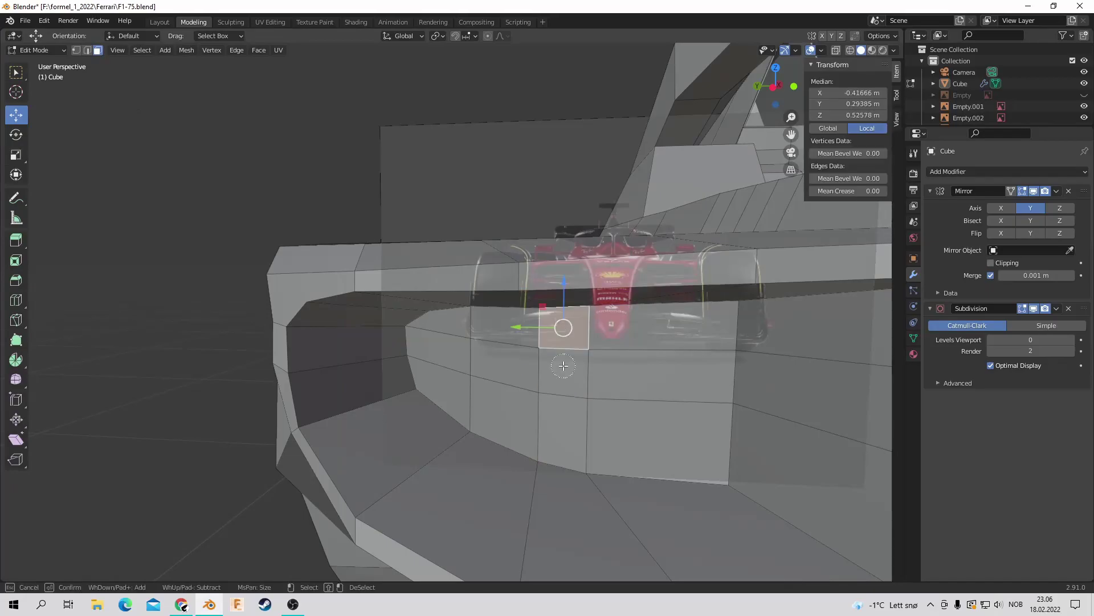
{"action": "key", "text": "Escape"}
{"action": "key", "text": "g"}
{"action": "key", "text": "x"}
{"action": "key", "text": "Escape"}
{"action": "key", "text": "c"}
{"action": "left_click", "coordinate": [473, 352]}
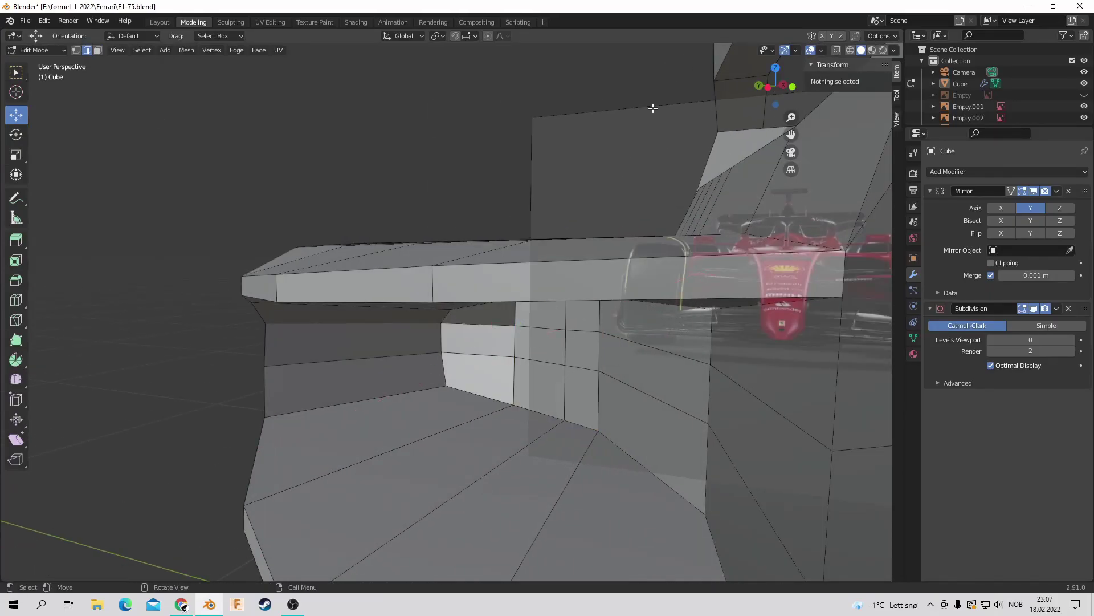
Step: View the whole car in Object Mode smoothed at viewport subdivision level 1
{"action": "scroll", "coordinate": [654, 108], "scroll_direction": "down", "scroll_amount": 8}
{"action": "middle_click_drag", "start_coordinate": [653, 109], "coordinate": [177, 105]}
{"action": "key", "text": "Tab"}
{"action": "key", "text": "ctrl+1"}
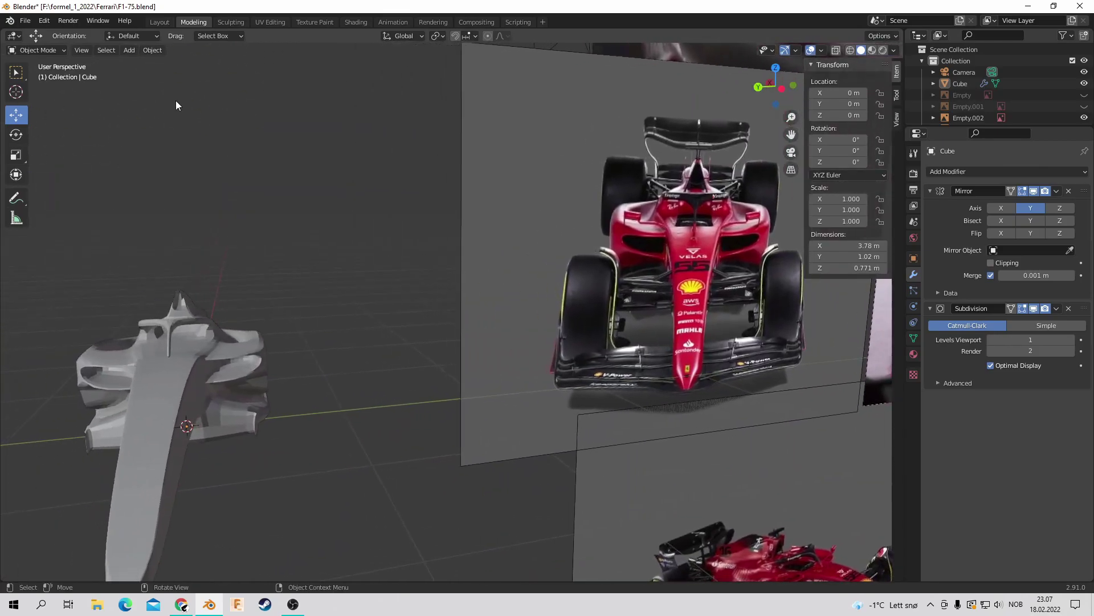
Step: Save the file, frame the Cube body in view and return to Edit Mode
{"action": "key", "text": "ctrl+s"}
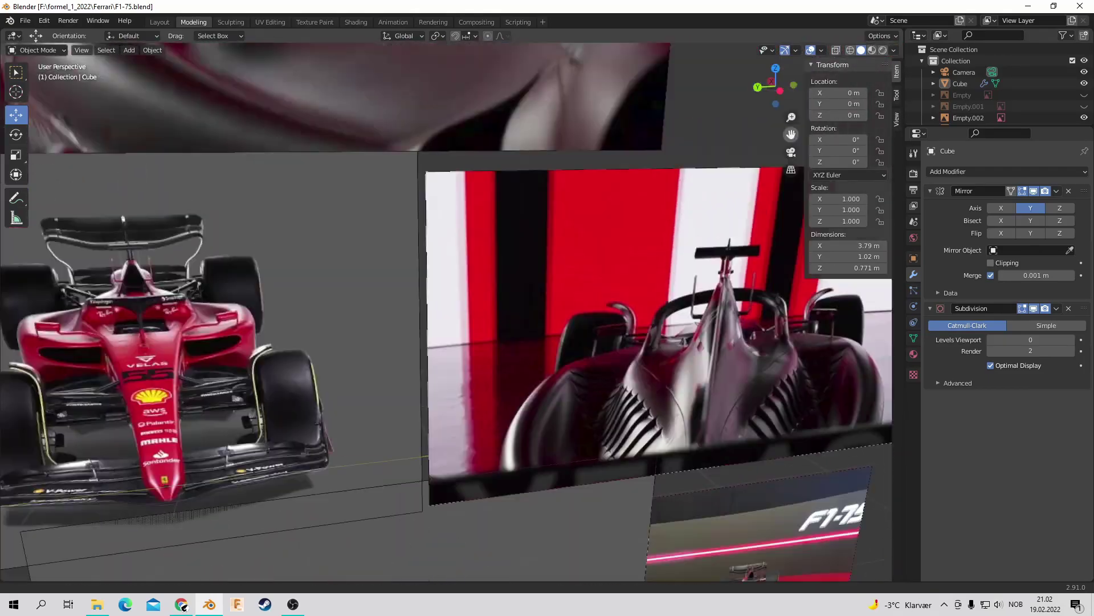
{"action": "key", "text": "KP_Decimal"}
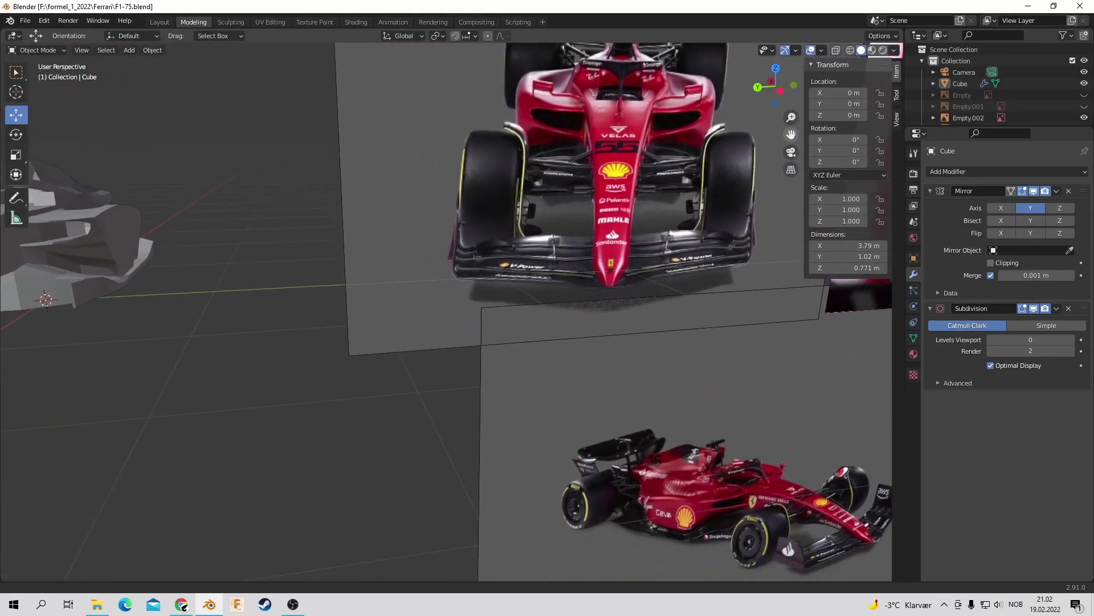
{"action": "key", "text": "Tab"}
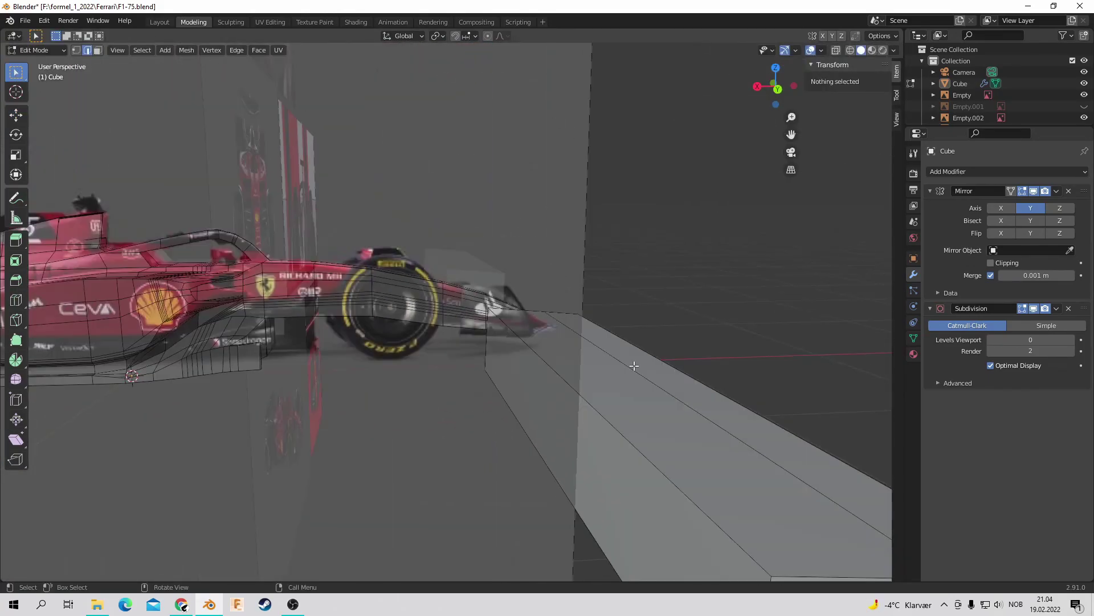
Step: Pull the selected nose tip vertices into line with the side-view reference
{"action": "left_click", "coordinate": [16, 115]}
{"action": "left_click_drag", "start_coordinate": [627, 256], "coordinate": [658, 295]}
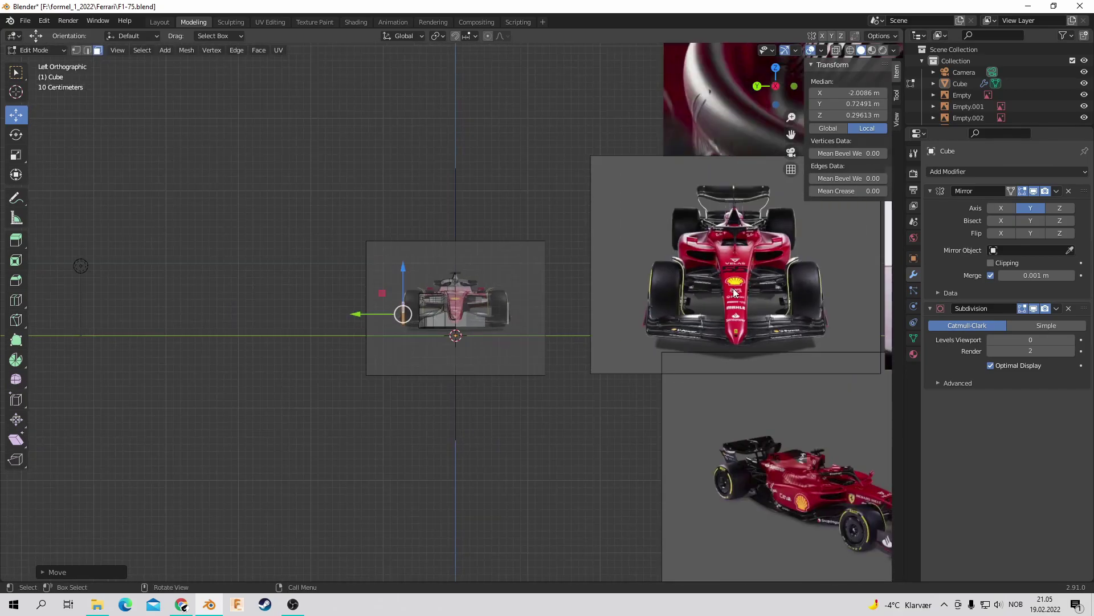
{"action": "middle_click_drag", "start_coordinate": [732, 294], "coordinate": [627, 291]}
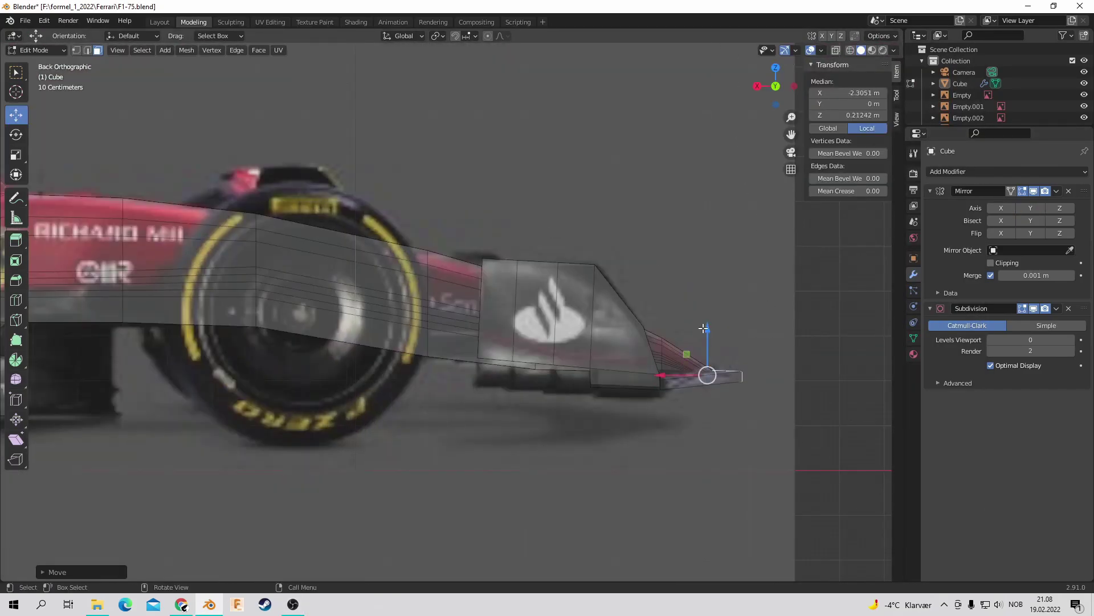
Step: Add an edge loop near the nose tip and shift its vertices to fit the side reference's slim point
{"action": "left_click", "coordinate": [88, 51]}
{"action": "left_click", "coordinate": [794, 86]}
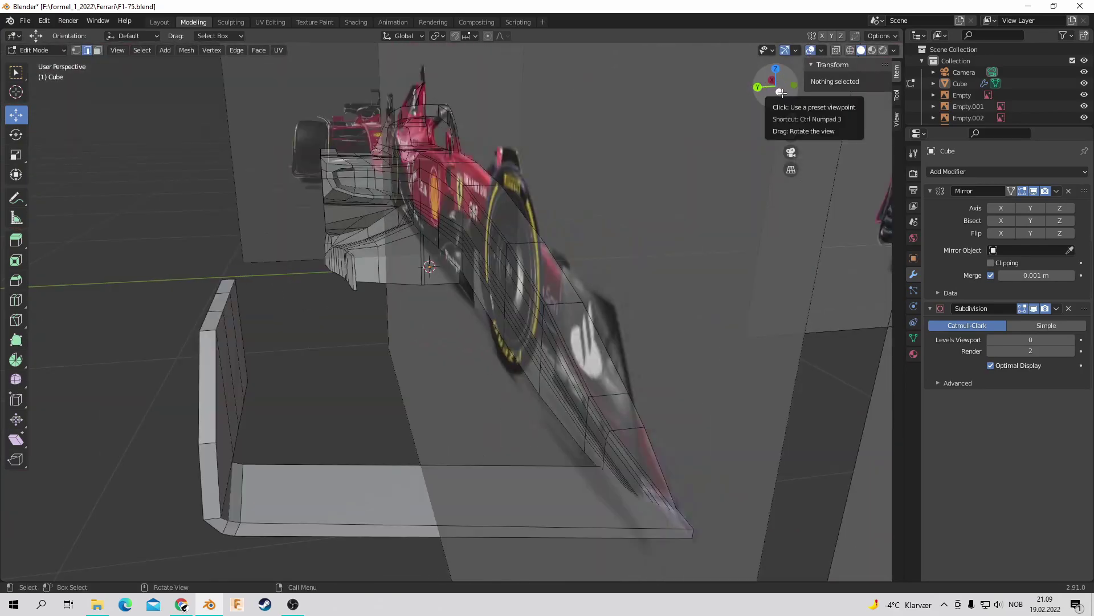
{"action": "left_click", "coordinate": [16, 117]}
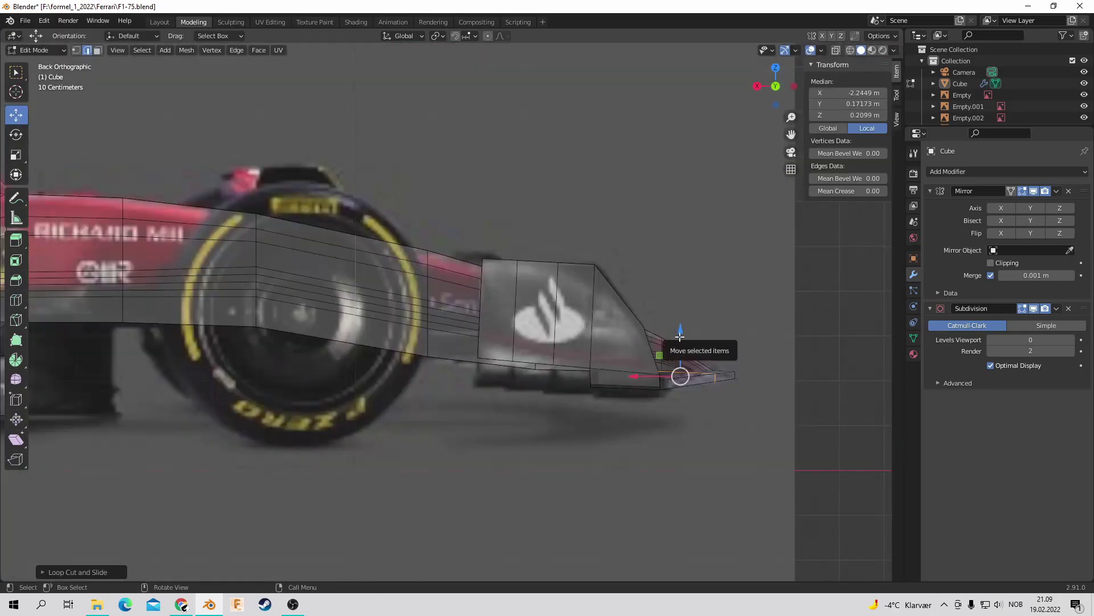
{"action": "left_click", "coordinate": [794, 86]}
{"action": "key", "text": "g"}
{"action": "key", "text": "y"}
{"action": "left_click", "coordinate": [446, 369]}
{"action": "key", "text": "ctrl+KP_1"}
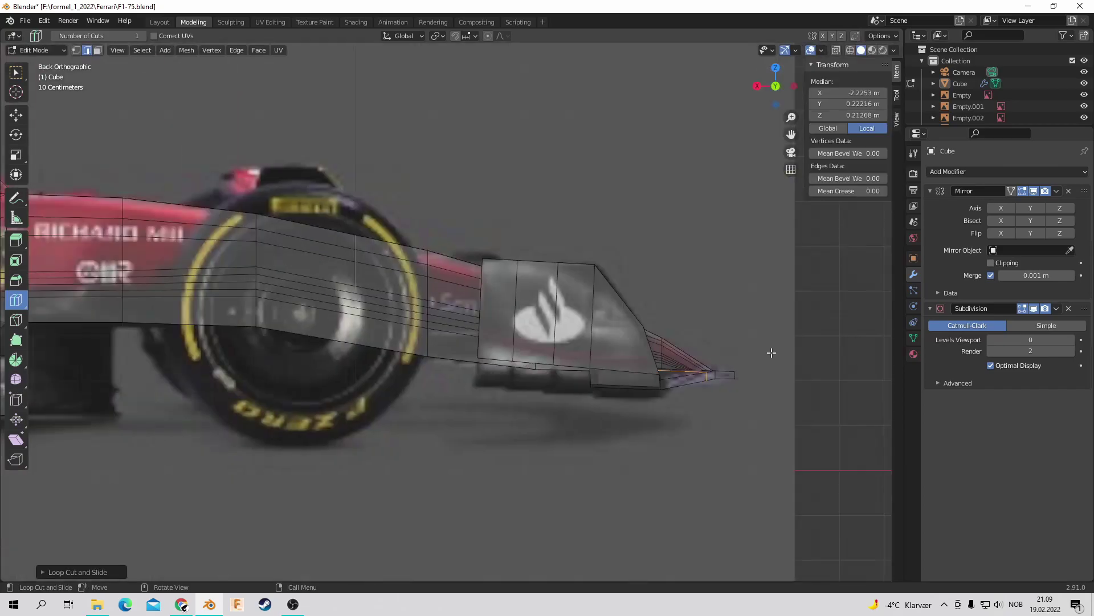
{"action": "left_click", "coordinate": [670, 337]}
{"action": "middle_click_drag", "start_coordinate": [669, 337], "coordinate": [654, 117]}
{"action": "key", "text": "ctrl+KP_1"}
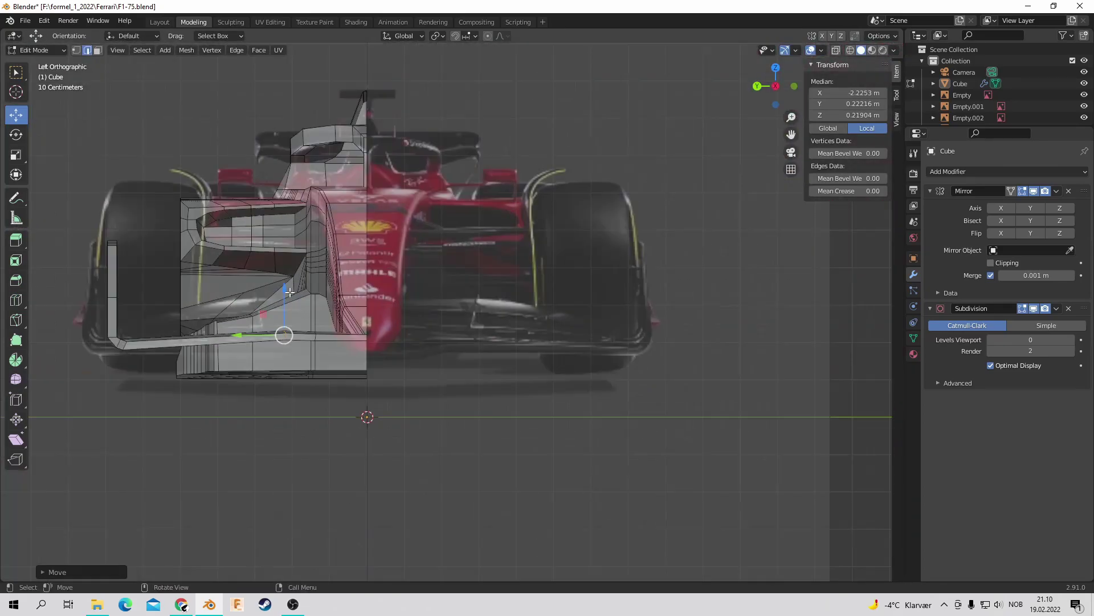
{"action": "scroll", "coordinate": [781, 216], "scroll_direction": "up", "scroll_amount": 4}
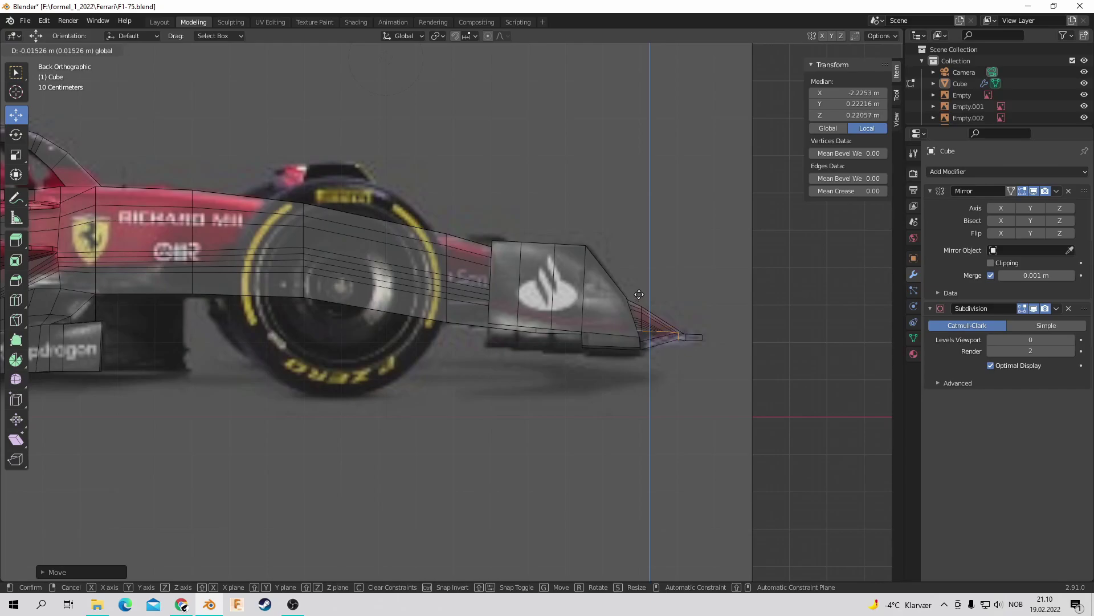
Step: Select the front wing endplate faces in face mode, checking them from the front view
{"action": "left_click_drag", "start_coordinate": [785, 85], "coordinate": [684, 228]}
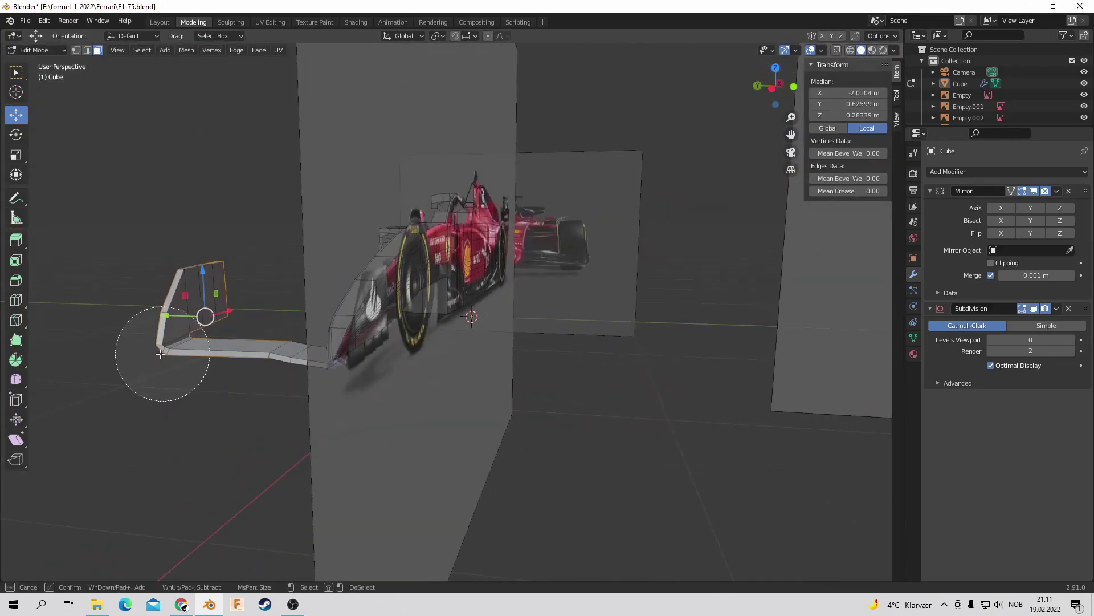
{"action": "key", "text": "ctrl+KP_3"}
{"action": "key", "text": "3"}
{"action": "left_click", "coordinate": [229, 267]}
{"action": "left_click", "coordinate": [177, 303]}
{"action": "key", "text": "Escape"}
{"action": "middle_click_drag", "start_coordinate": [177, 302], "coordinate": [374, 228]}
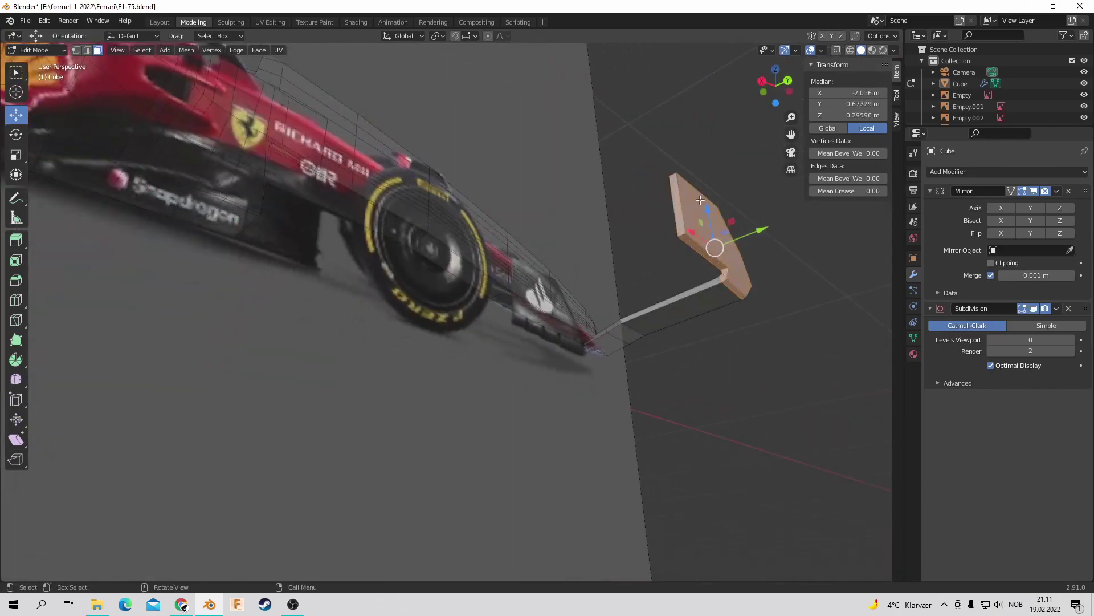
{"action": "key", "text": "ctrl+KP_3"}
Step: Raise the nose tip edge vertically in side view to match the reference
{"action": "left_click", "coordinate": [758, 86]}
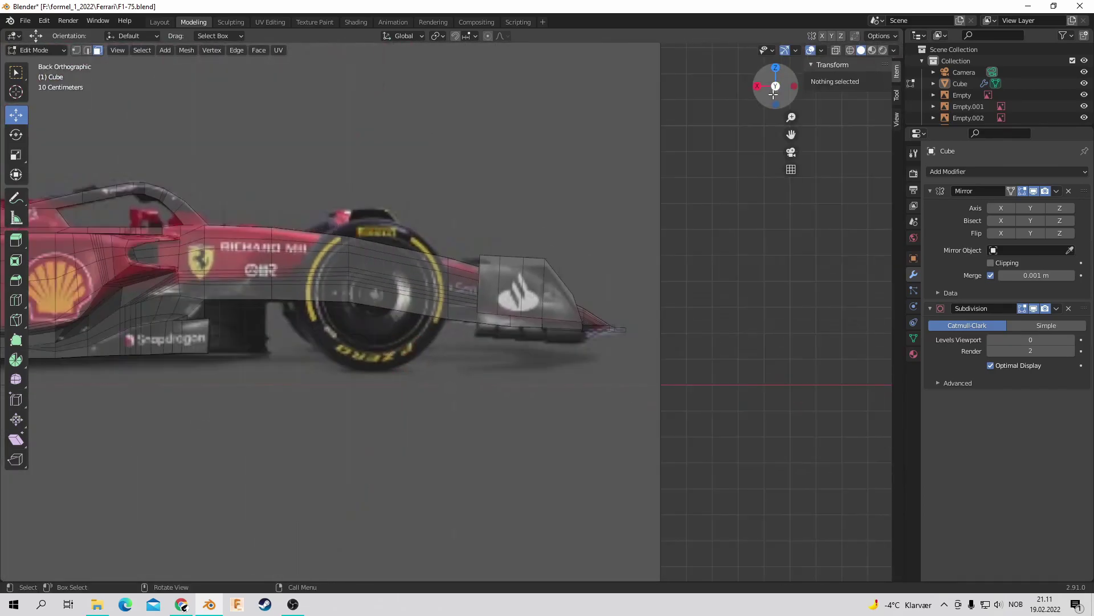
{"action": "mouse_move", "coordinate": [513, 228]}
{"action": "middle_mouse_down"}
{"action": "mouse_move", "coordinate": [542, 199]}
{"action": "mouse_move", "coordinate": [627, 171]}
{"action": "middle_mouse_up"}
{"action": "left_click", "coordinate": [540, 239]}
{"action": "key", "text": "ctrl+KP_1"}
{"action": "key", "text": "g"}
{"action": "key", "text": "z"}
{"action": "left_click", "coordinate": [540, 197]}
Step: Select the edge at the front wing's outer end from the front view
{"action": "key", "text": "KP_3"}
{"action": "middle_click_drag", "start_coordinate": [315, 352], "coordinate": [399, 285]}
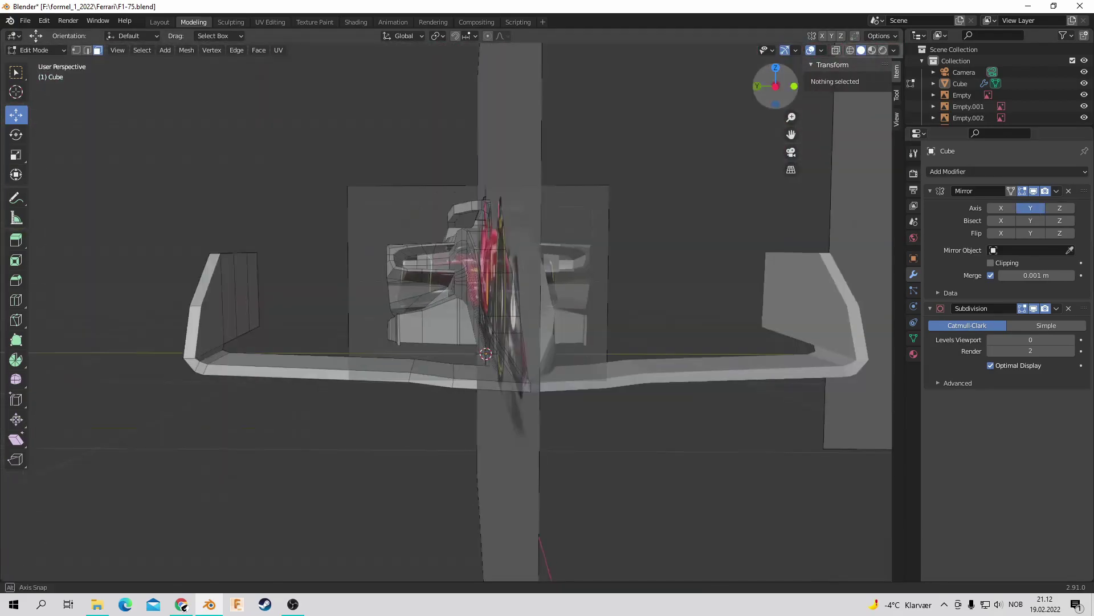
{"action": "scroll", "coordinate": [399, 285], "scroll_direction": "up", "scroll_amount": 3}
{"action": "key", "text": "KP_3"}
{"action": "key", "text": "g"}
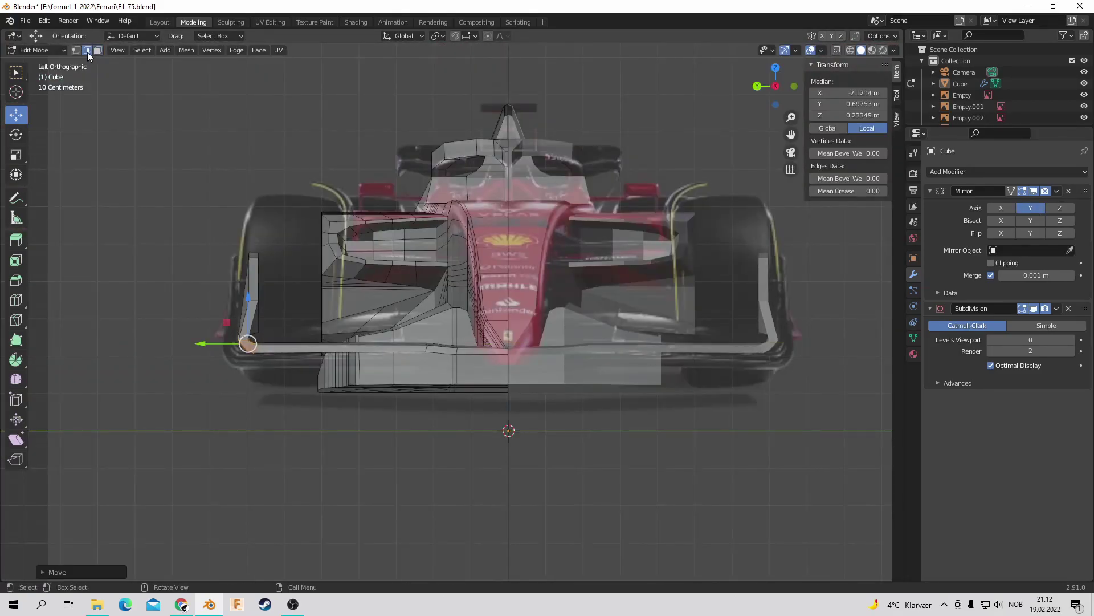
{"action": "middle_click_drag", "start_coordinate": [269, 214], "coordinate": [319, 254]}
{"action": "left_click", "coordinate": [319, 254]}
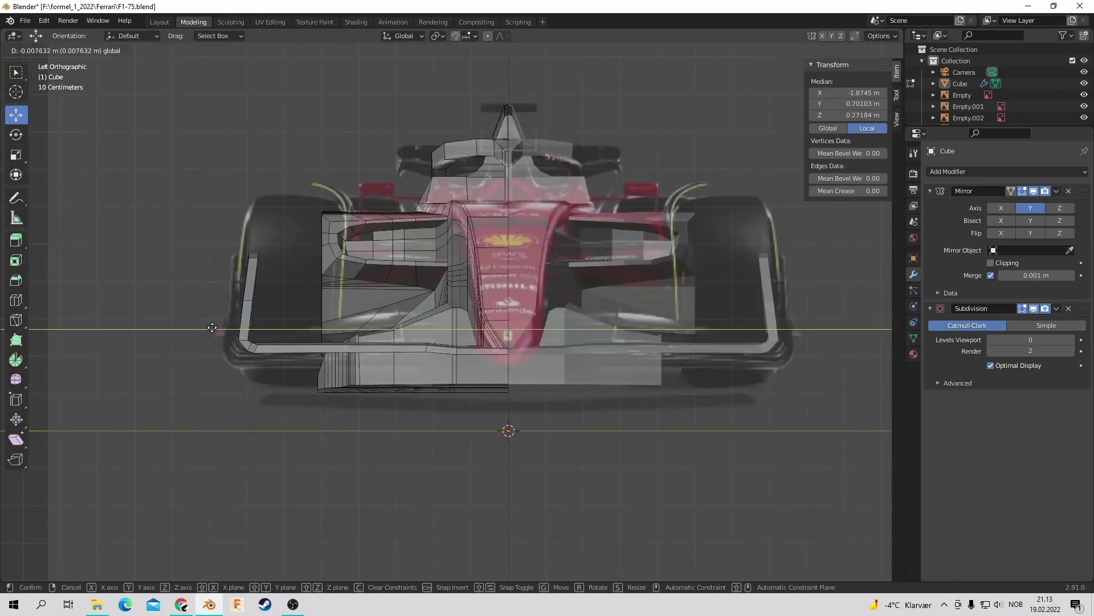
{"action": "middle_click_drag", "start_coordinate": [399, 285], "coordinate": [239, 262]}
{"action": "key", "text": "c"}
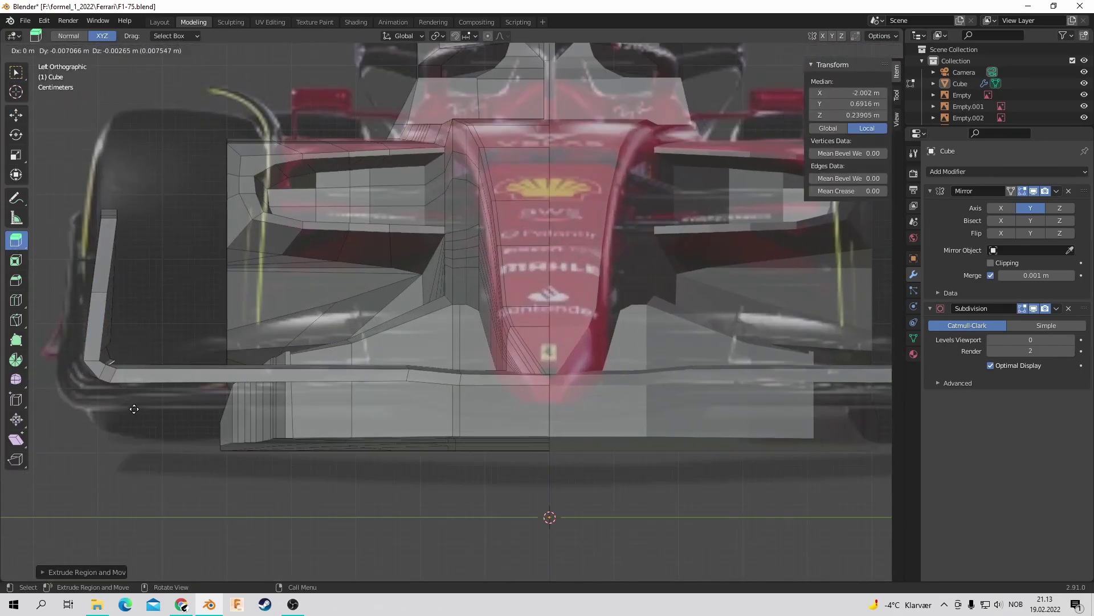
Step: Extrude the wing's outer end and tilt it upward into an endplate
{"action": "left_click", "coordinate": [142, 403]}
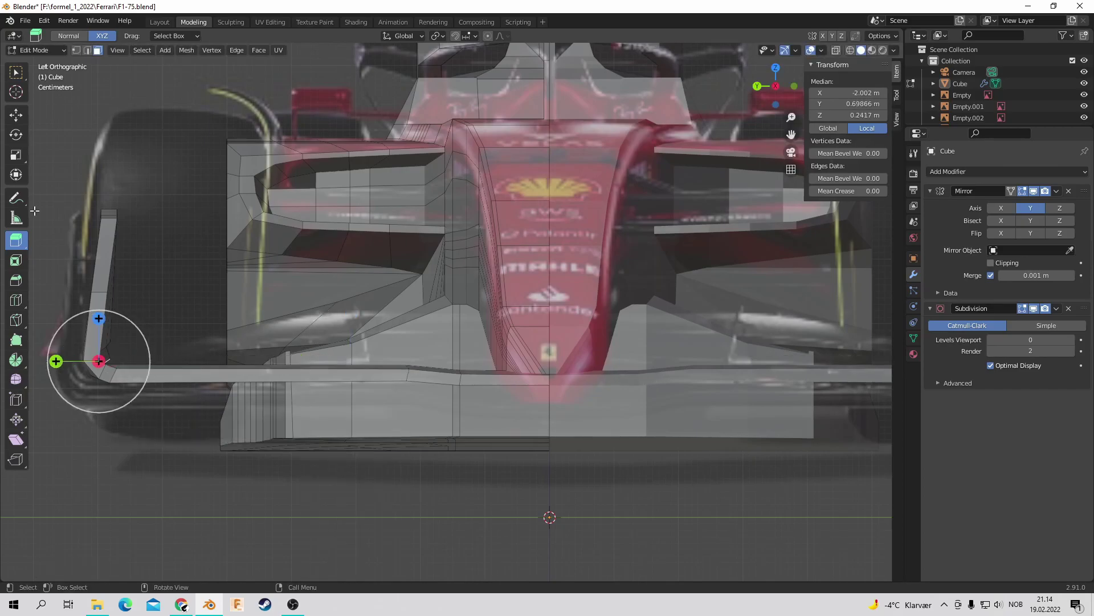
{"action": "left_click", "coordinate": [46, 338]}
{"action": "middle_click_drag", "start_coordinate": [45, 338], "coordinate": [674, 280]}
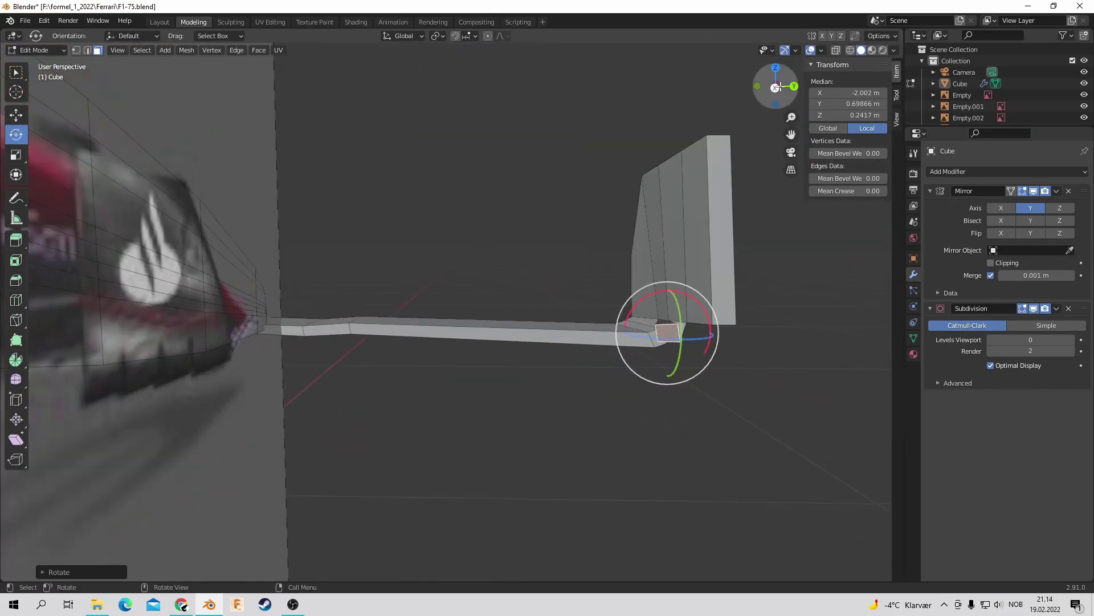
{"action": "left_click_drag", "start_coordinate": [776, 87], "coordinate": [25, 120]}
{"action": "left_click", "coordinate": [255, 319]}
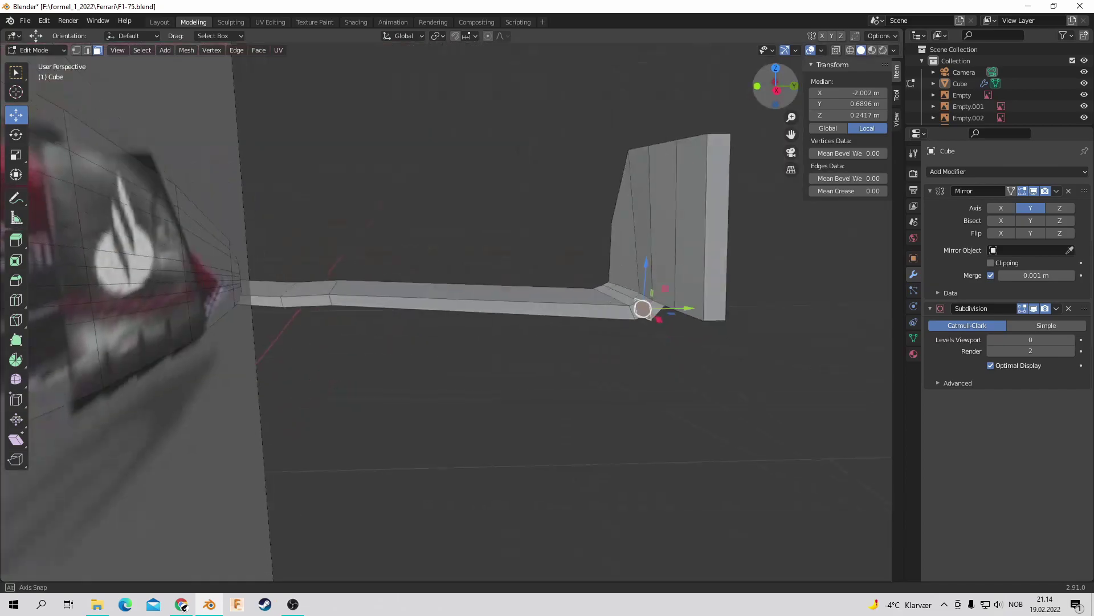
Step: Reposition the endplate vertices in Top view to line up with the reference
{"action": "left_click", "coordinate": [776, 67]}
{"action": "key", "text": "g"}
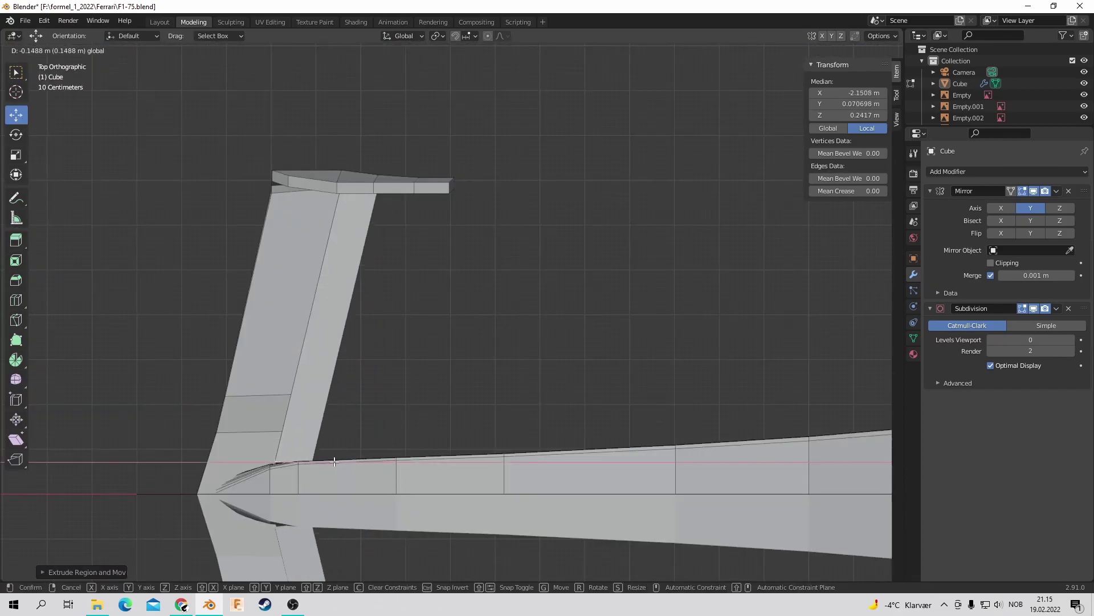
{"action": "left_click", "coordinate": [336, 462]}
{"action": "middle_click_drag", "start_coordinate": [336, 463], "coordinate": [400, 397]}
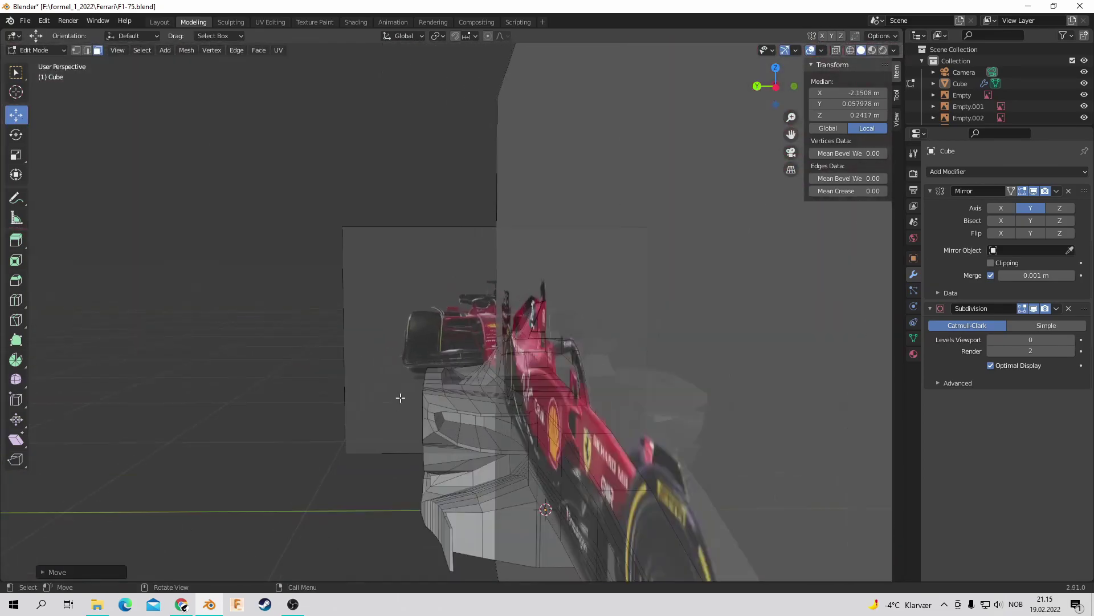
{"action": "left_click_drag", "start_coordinate": [776, 87], "coordinate": [23, 251]}
Step: Clear the selection and preview the body at viewport subdivision level 1
{"action": "key", "text": "alt+a"}
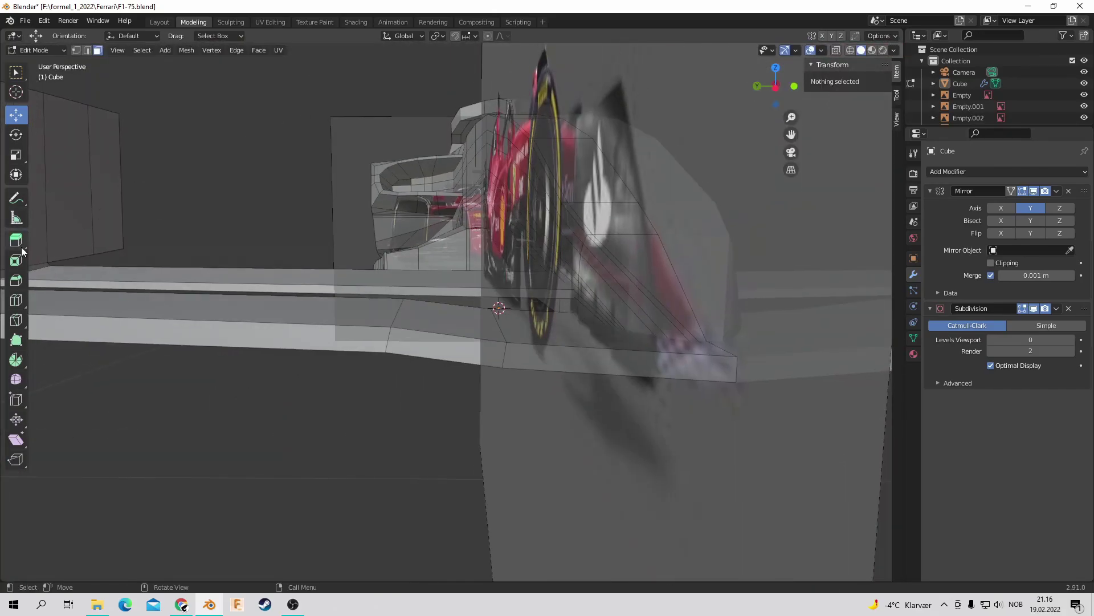
{"action": "key", "text": "3"}
{"action": "middle_click_drag", "start_coordinate": [494, 235], "coordinate": [276, 271]}
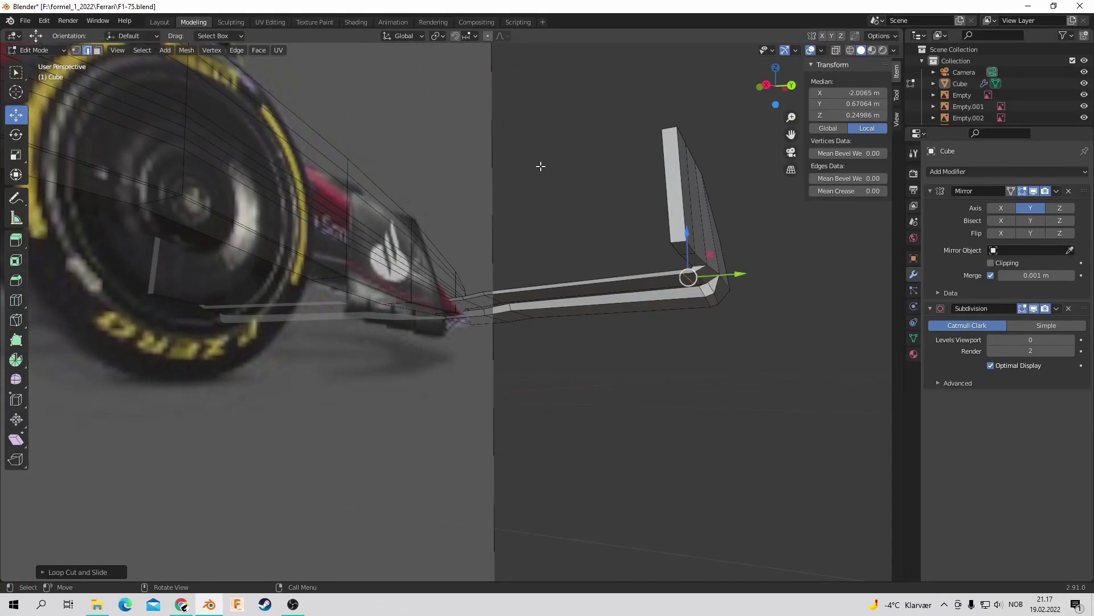
{"action": "key", "text": "alt+a"}
{"action": "key", "text": "ctrl+1"}
{"action": "middle_click_drag", "start_coordinate": [541, 165], "coordinate": [399, 228]}
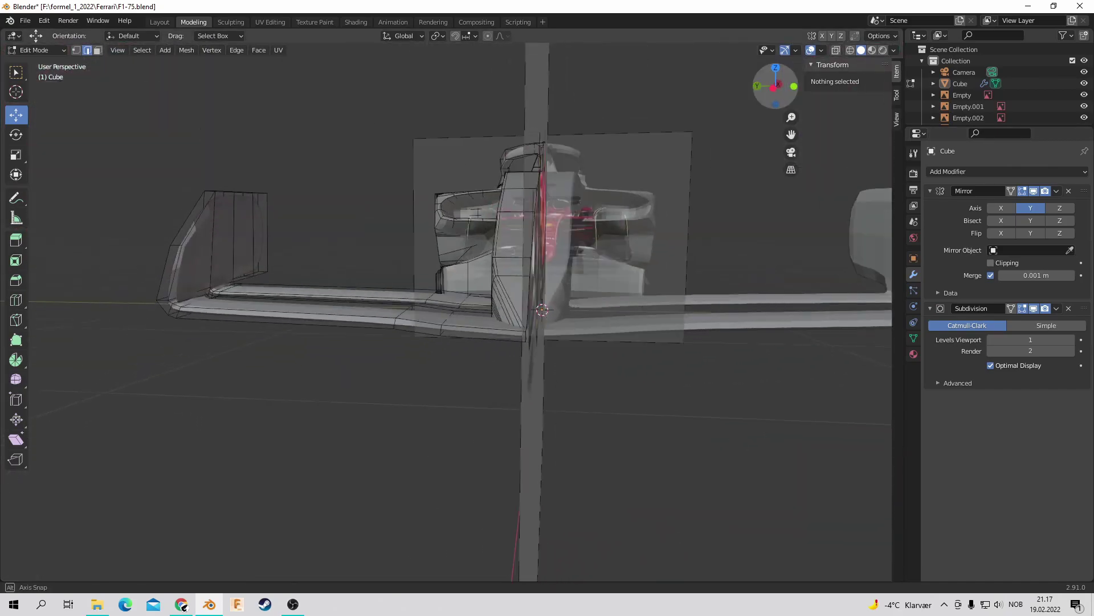
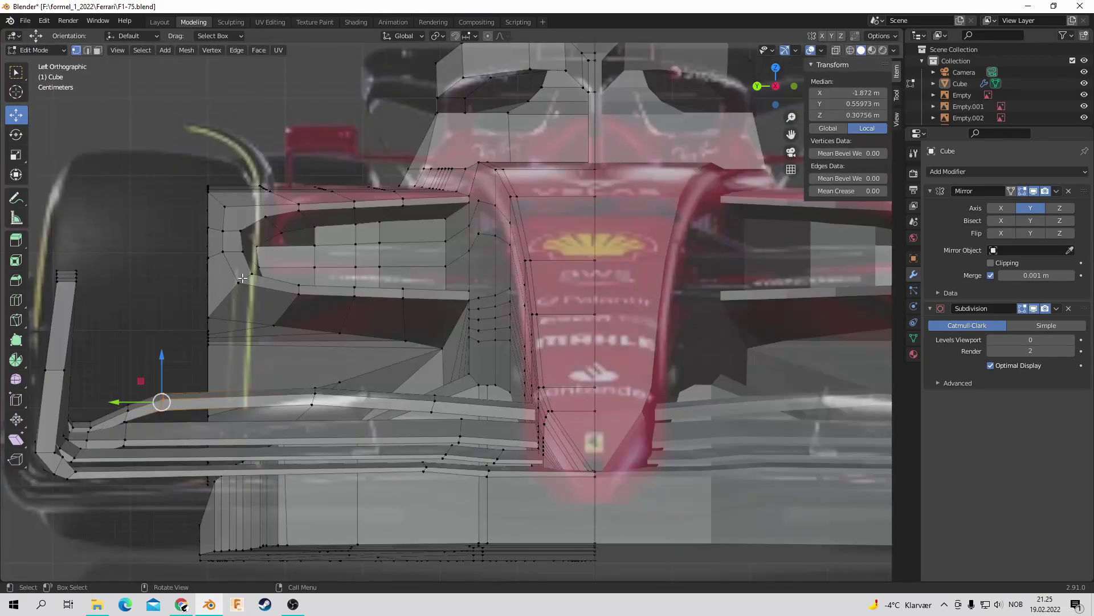
Step: Return to a side view of the front wing and re-enter Edit Mode on the car mesh
{"action": "middle_click_drag", "start_coordinate": [159, 398], "coordinate": [83, 460]}
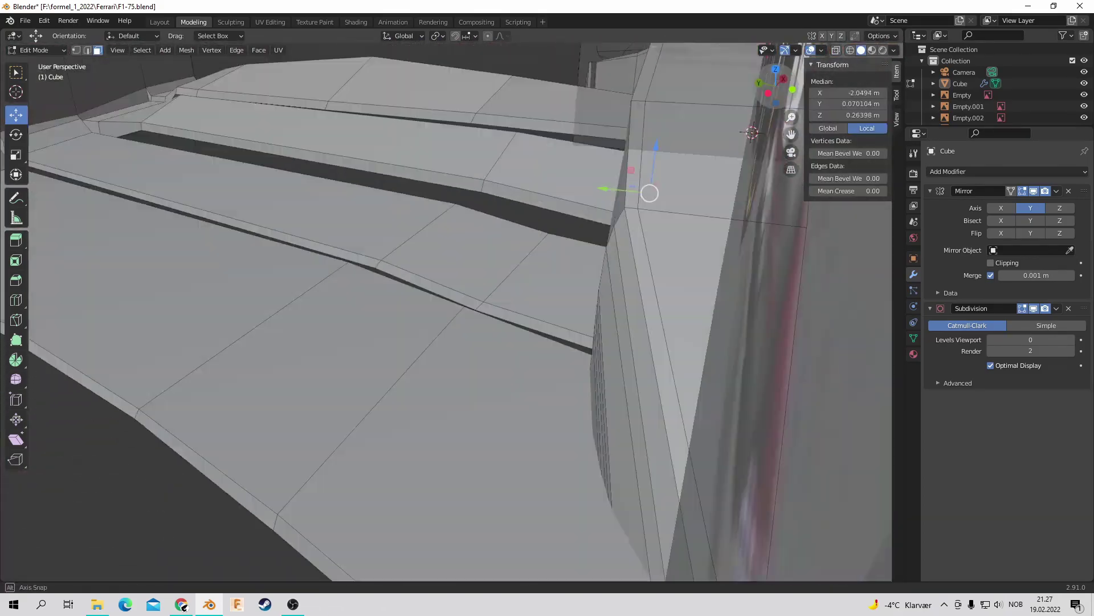
{"action": "middle_click_drag", "start_coordinate": [443, 121], "coordinate": [571, 363], "text": "alt"}
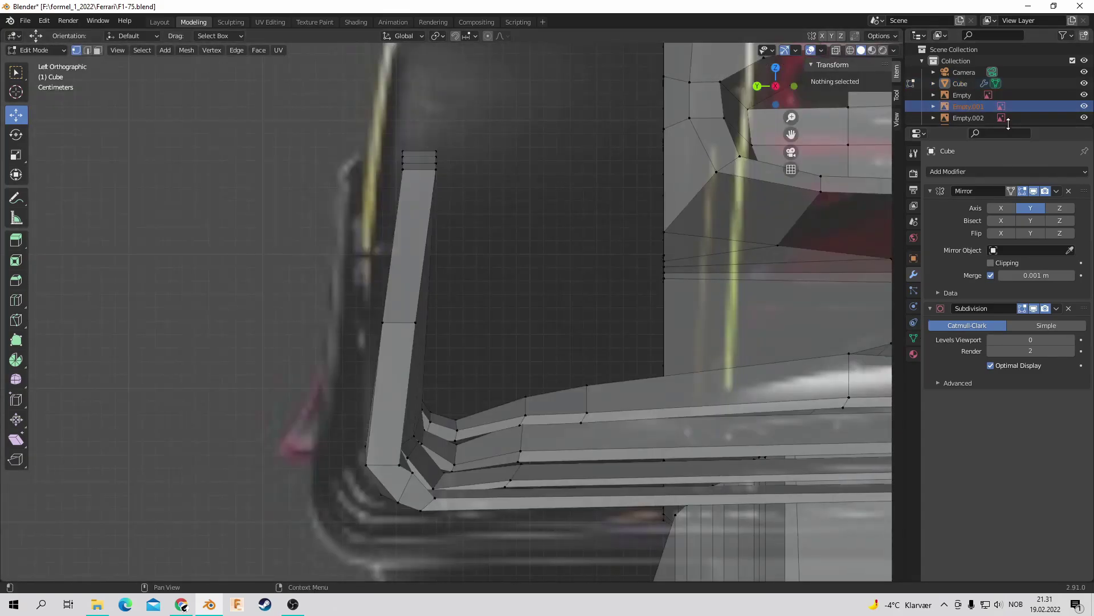
{"action": "left_click", "coordinate": [961, 84]}
{"action": "left_click", "coordinate": [914, 338]}
{"action": "left_click", "coordinate": [37, 50]}
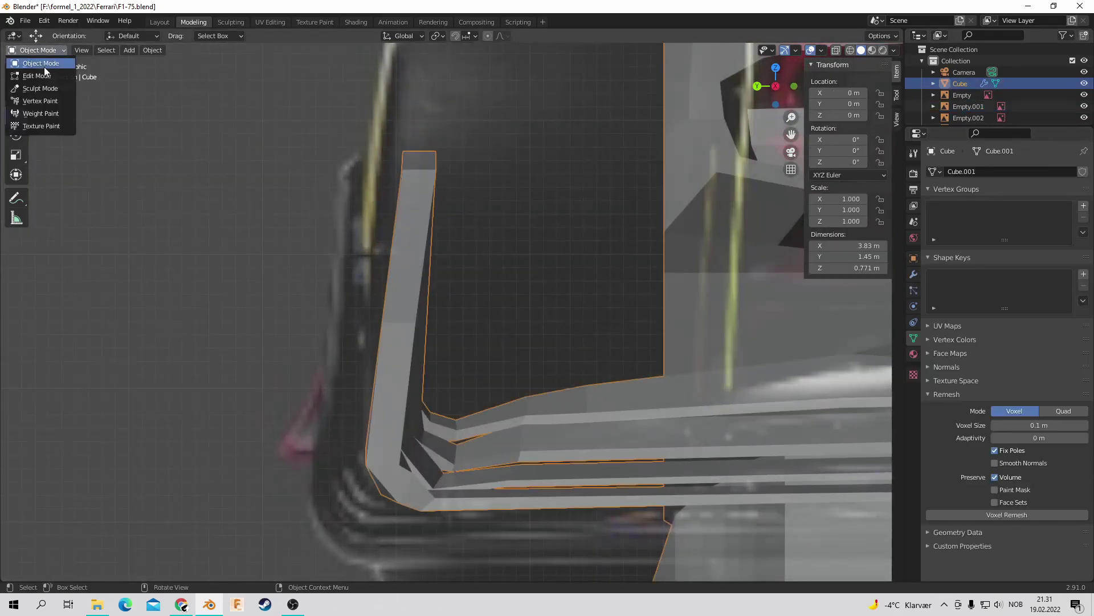
{"action": "left_click", "coordinate": [45, 74]}
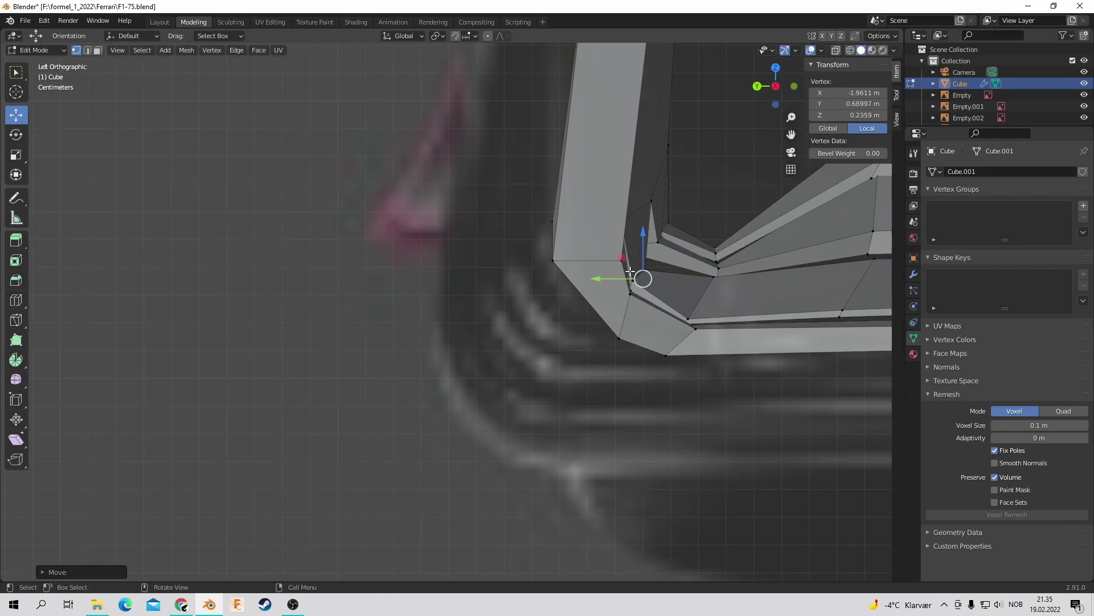
Step: Move the endplate corner vertices and nudge nearby wing vertices vertically to match the side reference
{"action": "left_click", "coordinate": [683, 265]}
{"action": "scroll", "coordinate": [741, 256], "scroll_direction": "up", "scroll_amount": 2}
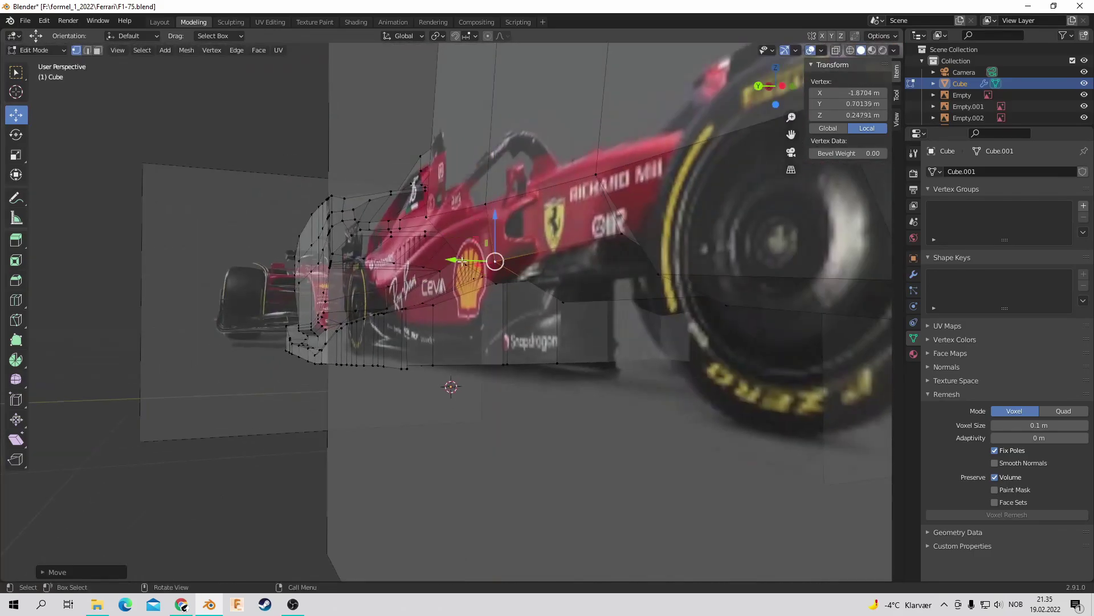
{"action": "left_click", "coordinate": [813, 216]}
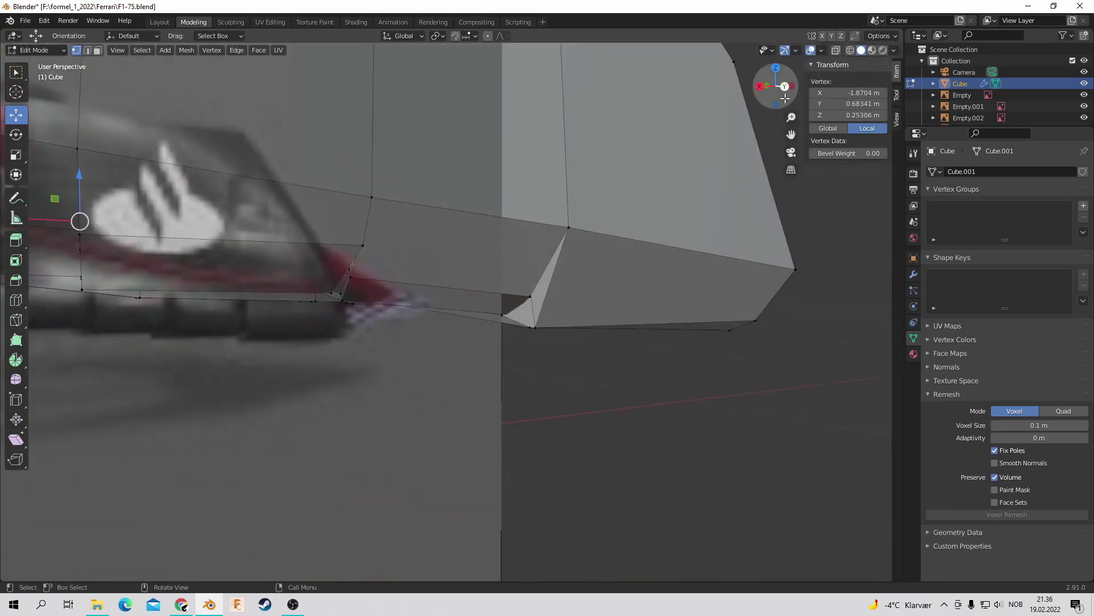
{"action": "left_click", "coordinate": [731, 185]}
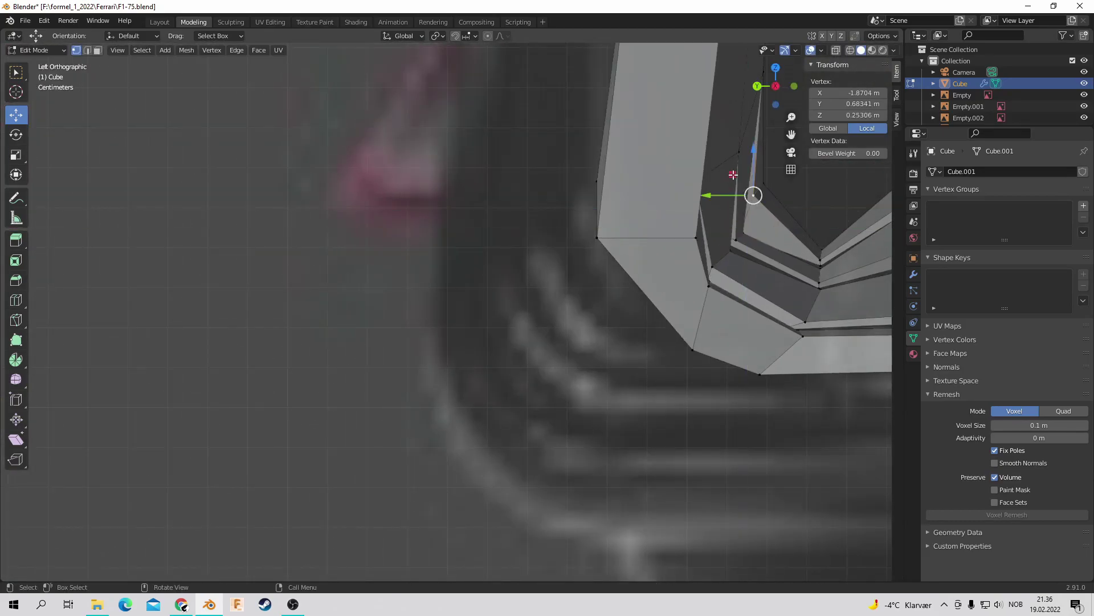
{"action": "mouse_move", "coordinate": [781, 226]}
{"action": "middle_mouse_down"}
{"action": "mouse_move", "coordinate": [351, 298]}
{"action": "mouse_move", "coordinate": [420, 214]}
{"action": "middle_mouse_up"}
{"action": "left_click", "coordinate": [351, 299]}
{"action": "left_click", "coordinate": [329, 287]}
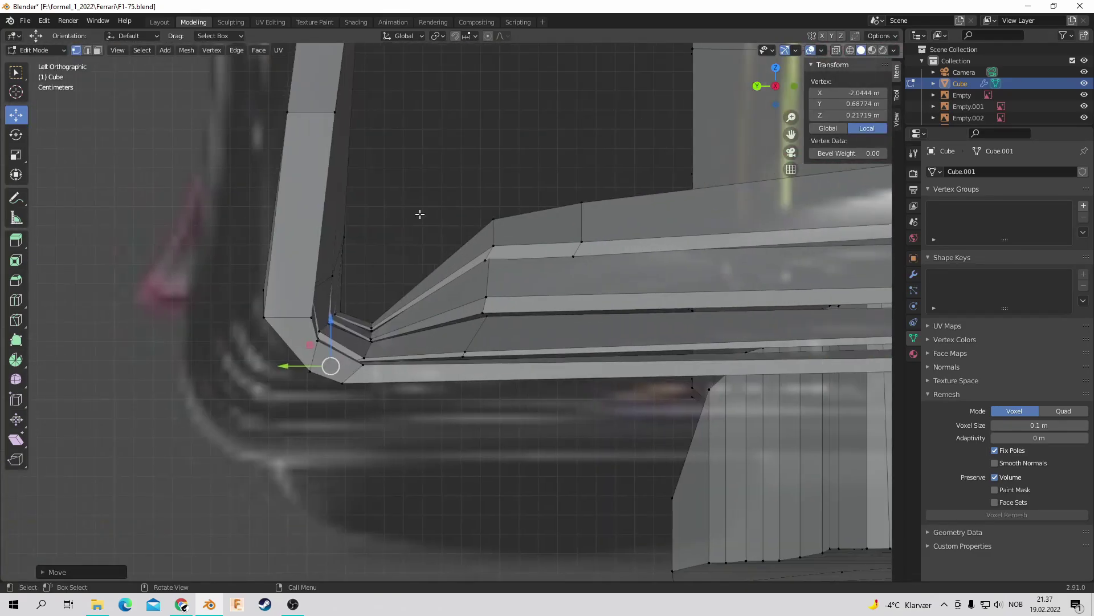
Step: With X-ray on, select a wing edge loop and move it vertically along Z
{"action": "key", "text": "alt+z"}
{"action": "left_click", "coordinate": [485, 317], "text": "alt"}
{"action": "key", "text": "alt+z"}
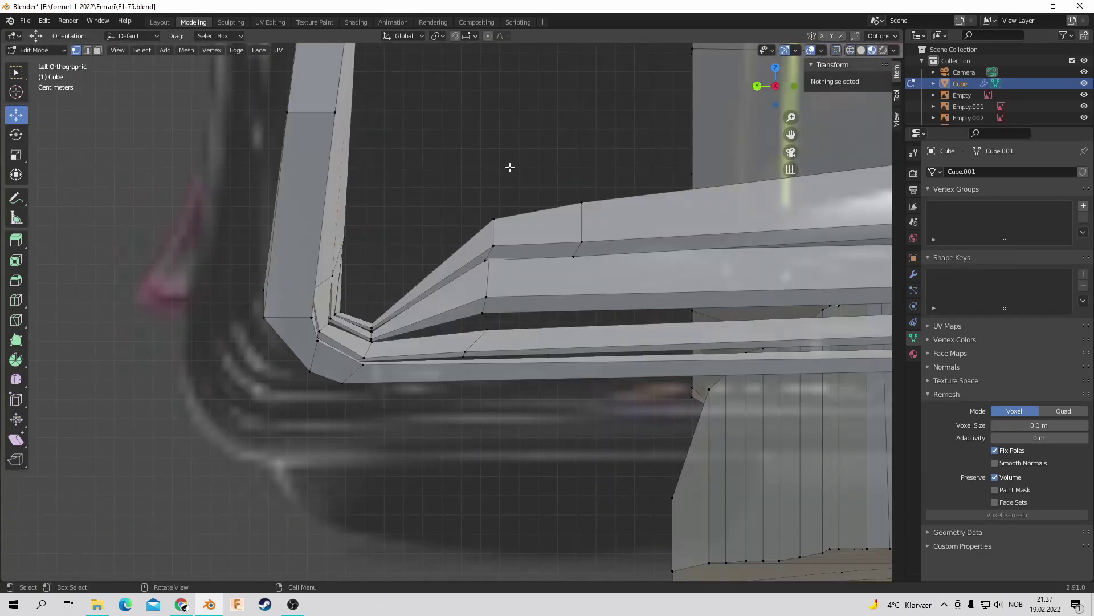
{"action": "key", "text": "alt+z"}
{"action": "key", "text": "g"}
{"action": "key", "text": "z"}
{"action": "left_click", "coordinate": [486, 269]}
{"action": "key", "text": "c"}
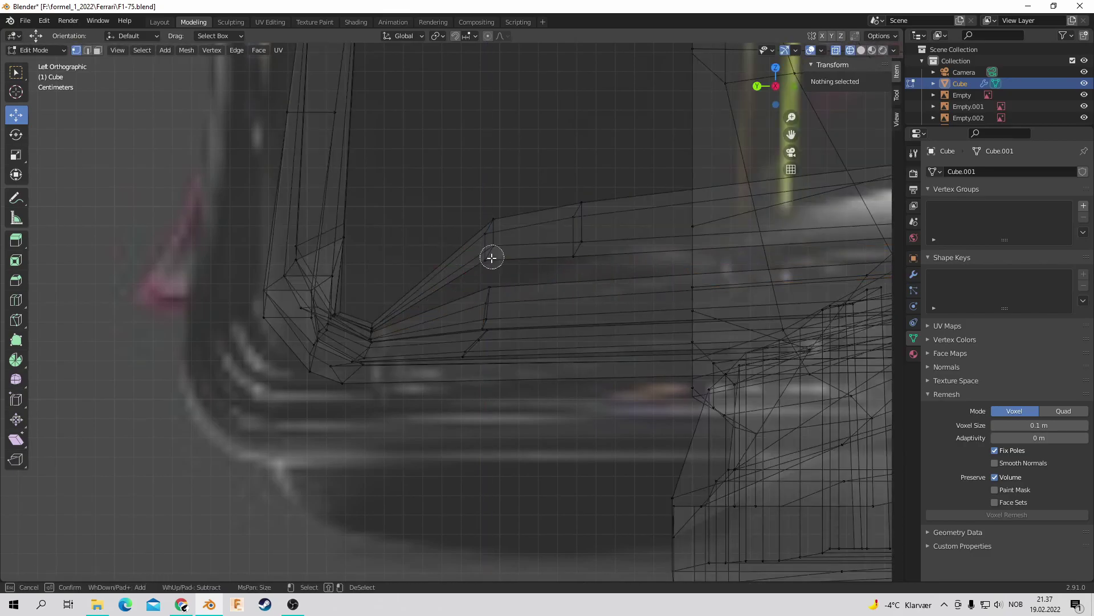
{"action": "left_click", "coordinate": [490, 236]}
Step: Add a loop cut across the front wing, then view the whole nose
{"action": "scroll", "coordinate": [492, 142], "scroll_direction": "down", "scroll_amount": 5}
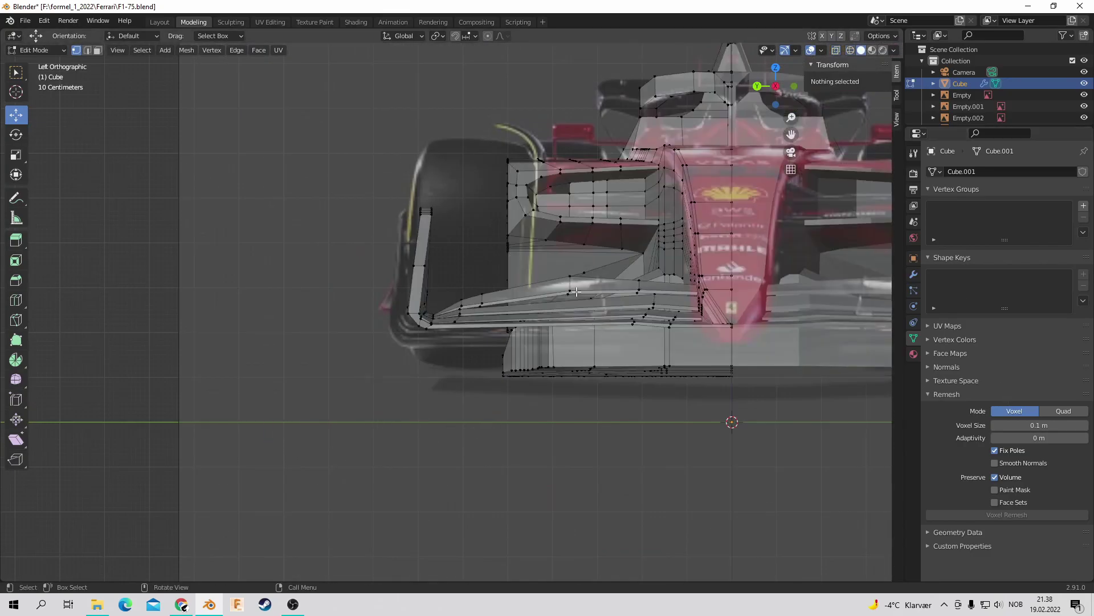
{"action": "scroll", "coordinate": [591, 305], "scroll_direction": "up", "scroll_amount": 3}
{"action": "key", "text": "ctrl+r"}
{"action": "left_click", "coordinate": [591, 305]}
{"action": "left_click", "coordinate": [617, 248]}
{"action": "scroll", "coordinate": [656, 280], "scroll_direction": "up", "scroll_amount": 2}
{"action": "left_click", "coordinate": [691, 306]}
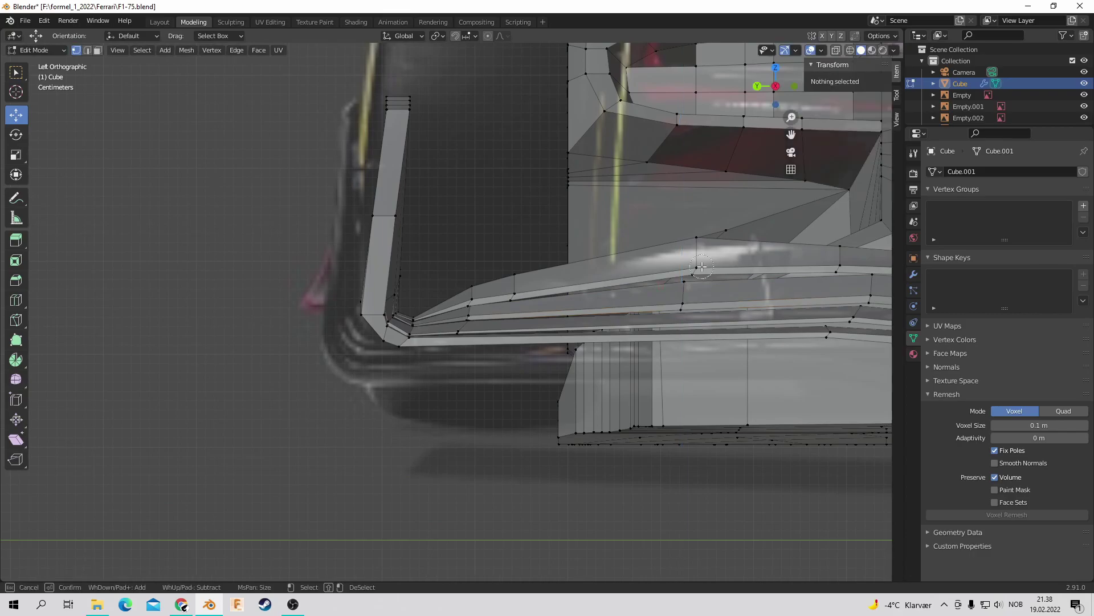
{"action": "key", "text": "Escape"}
{"action": "scroll", "coordinate": [701, 267], "scroll_direction": "down", "scroll_amount": 5}
{"action": "mouse_move", "coordinate": [701, 267]}
{"action": "middle_mouse_down"}
{"action": "mouse_move", "coordinate": [513, 285]}
{"action": "mouse_move", "coordinate": [803, 89]}
{"action": "middle_mouse_up"}
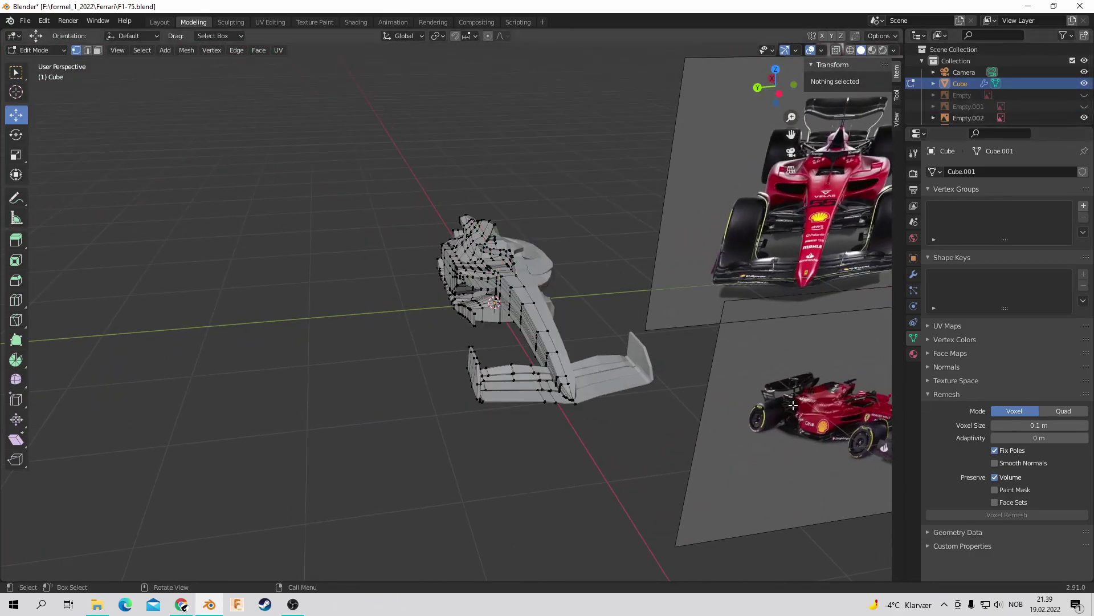
Step: Preview the nose and wing in Object Mode with viewport subdivision level 5, orbiting to inspect
{"action": "key", "text": "Tab"}
{"action": "key", "text": "ctrl+5"}
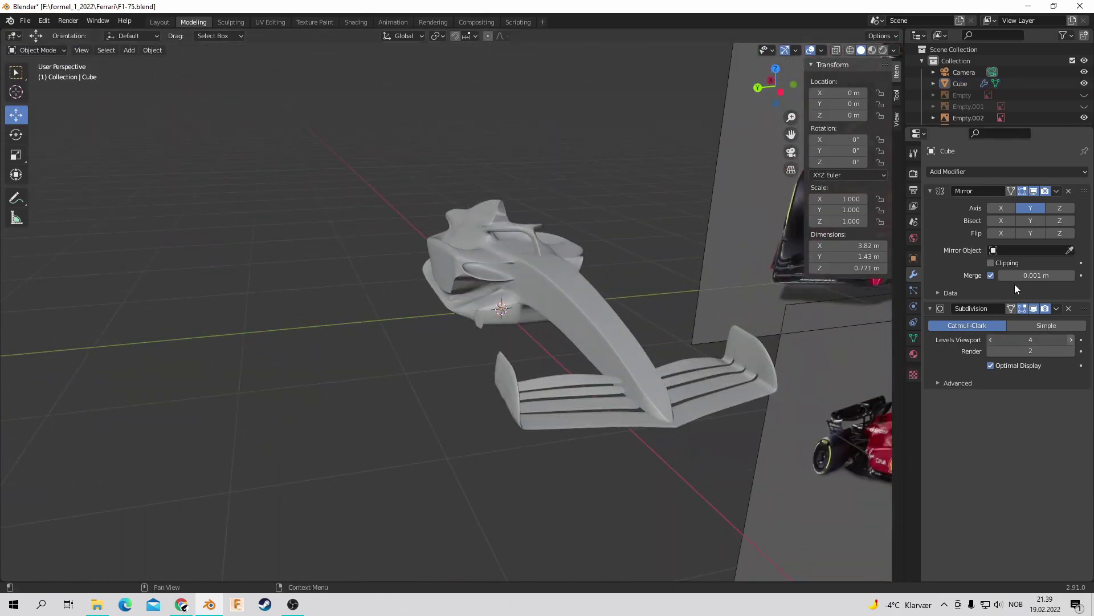
{"action": "middle_click_drag", "start_coordinate": [513, 285], "coordinate": [627, 256]}
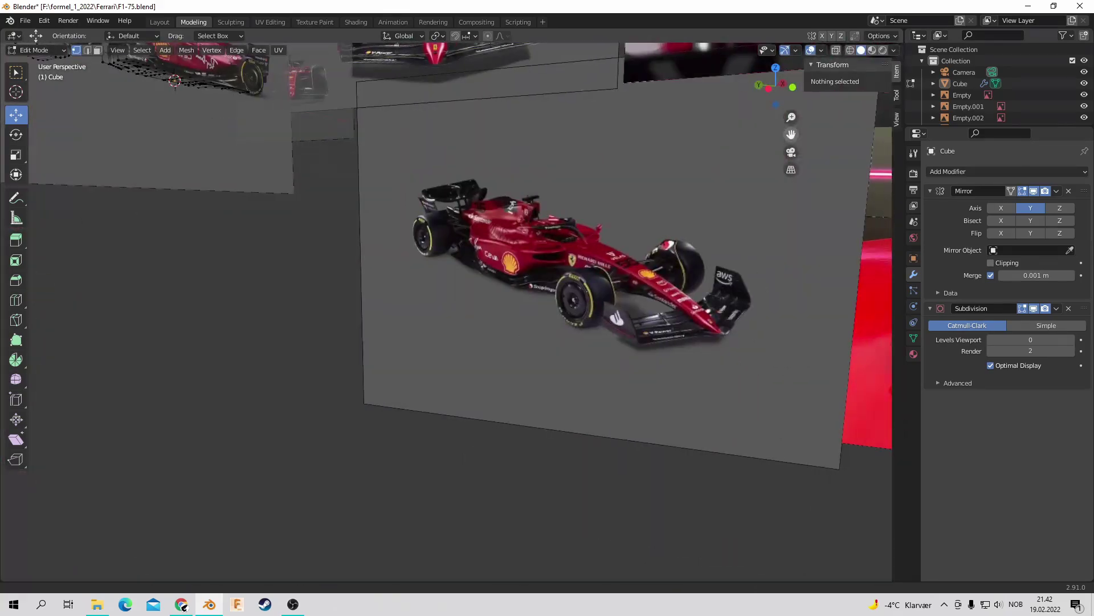
Step: Bevel the front wheel's outer edge loop to round it
{"action": "scroll", "coordinate": [456, 257], "scroll_direction": "down", "scroll_amount": 5}
{"action": "middle_click_drag", "start_coordinate": [456, 257], "coordinate": [399, 274]}
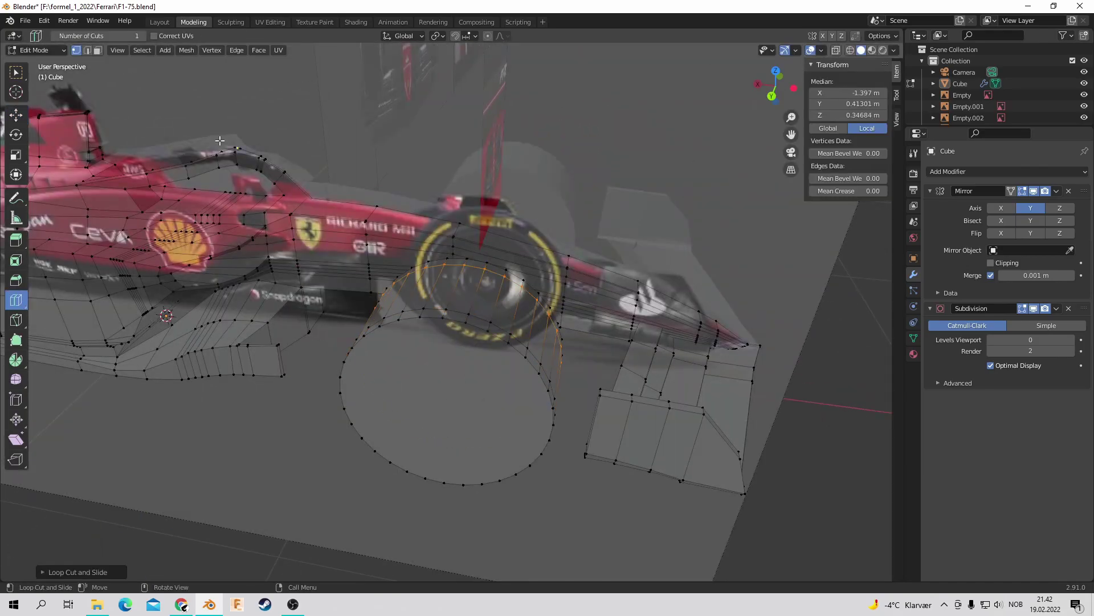
{"action": "left_click", "coordinate": [342, 399], "text": "alt"}
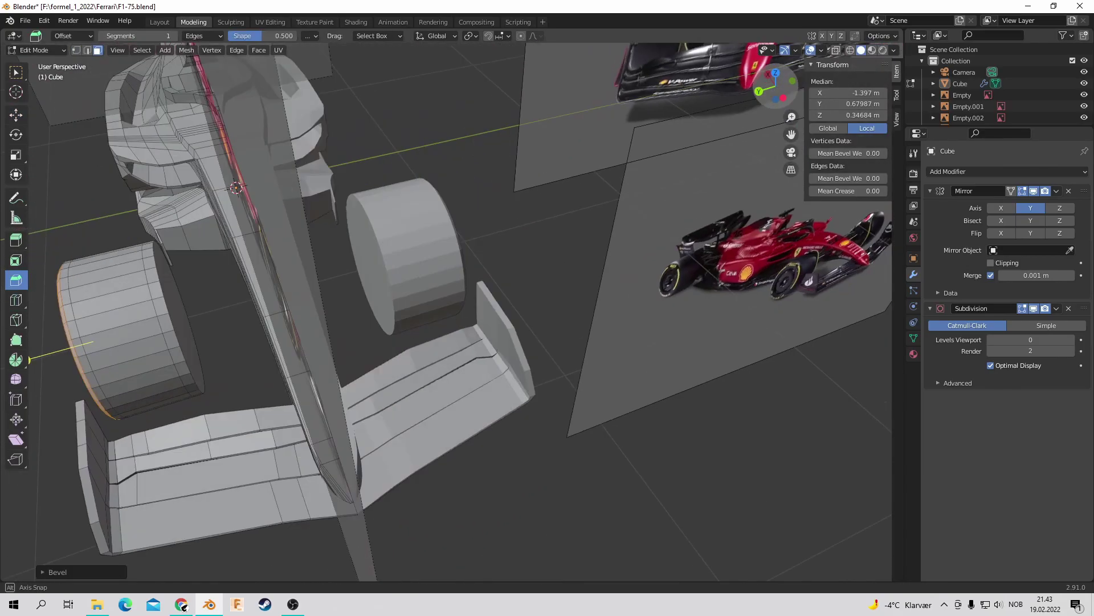
{"action": "key", "text": "ctrl+b"}
{"action": "key", "text": "Escape"}
{"action": "middle_click_drag", "start_coordinate": [240, 305], "coordinate": [342, 285]}
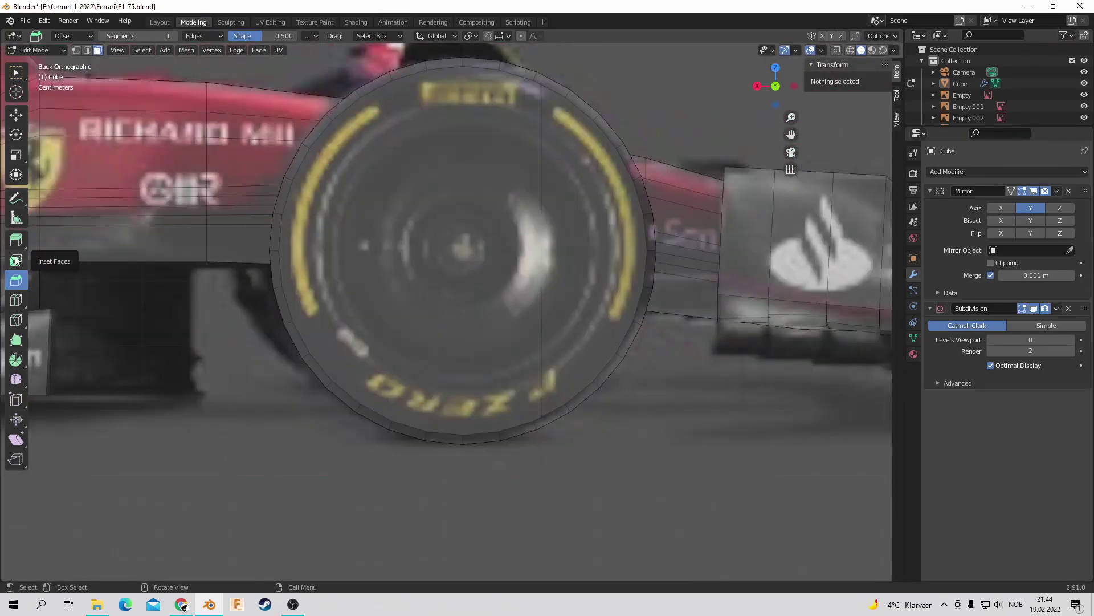
Step: Inset the wheel's side face and scale the inner face down into a smaller rim disc
{"action": "left_click", "coordinate": [16, 260]}
{"action": "left_click", "coordinate": [460, 281]}
{"action": "left_click_drag", "start_coordinate": [491, 310], "coordinate": [459, 281]}
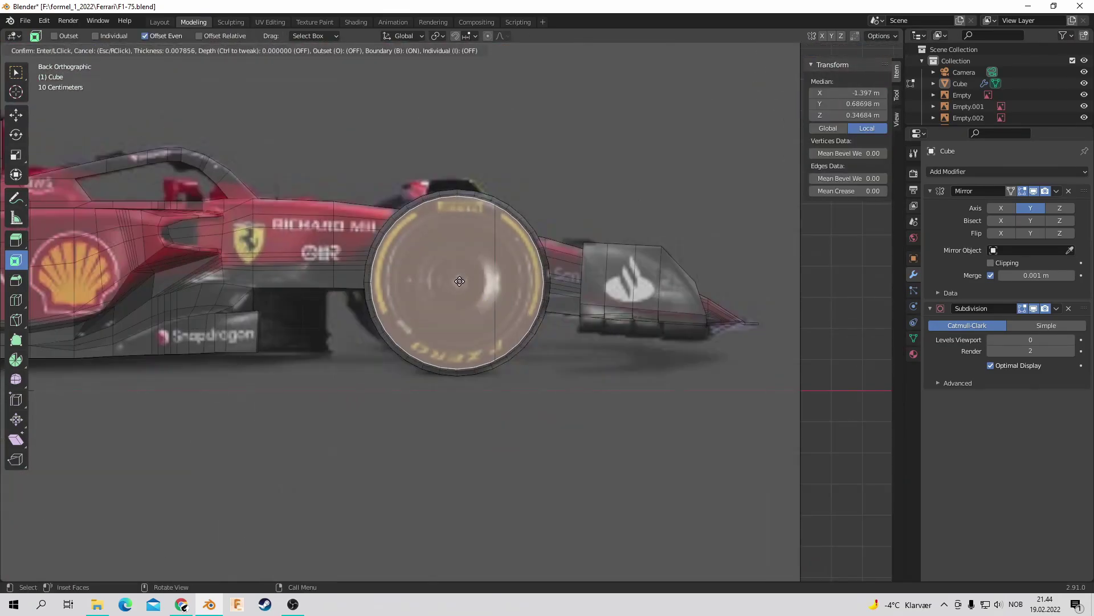
{"action": "left_click", "coordinate": [459, 281]}
{"action": "scroll", "coordinate": [460, 281], "scroll_direction": "up", "scroll_amount": 1}
{"action": "key", "text": "s"}
{"action": "left_click", "coordinate": [491, 254]}
{"action": "scroll", "coordinate": [459, 268], "scroll_direction": "up", "scroll_amount": 2}
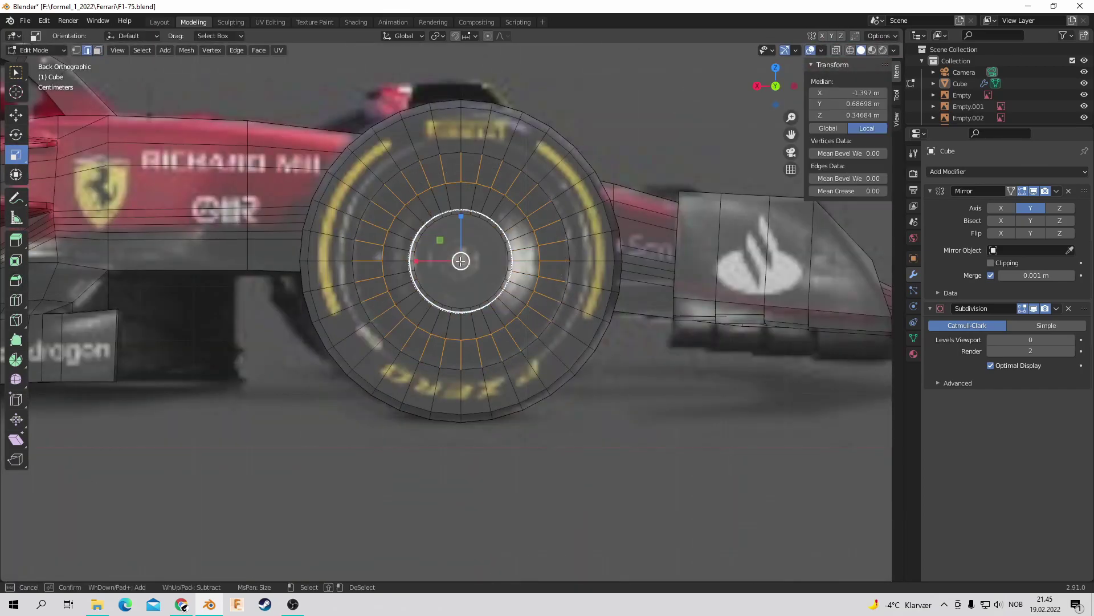
{"action": "left_click_drag", "start_coordinate": [785, 71], "coordinate": [775, 85]}
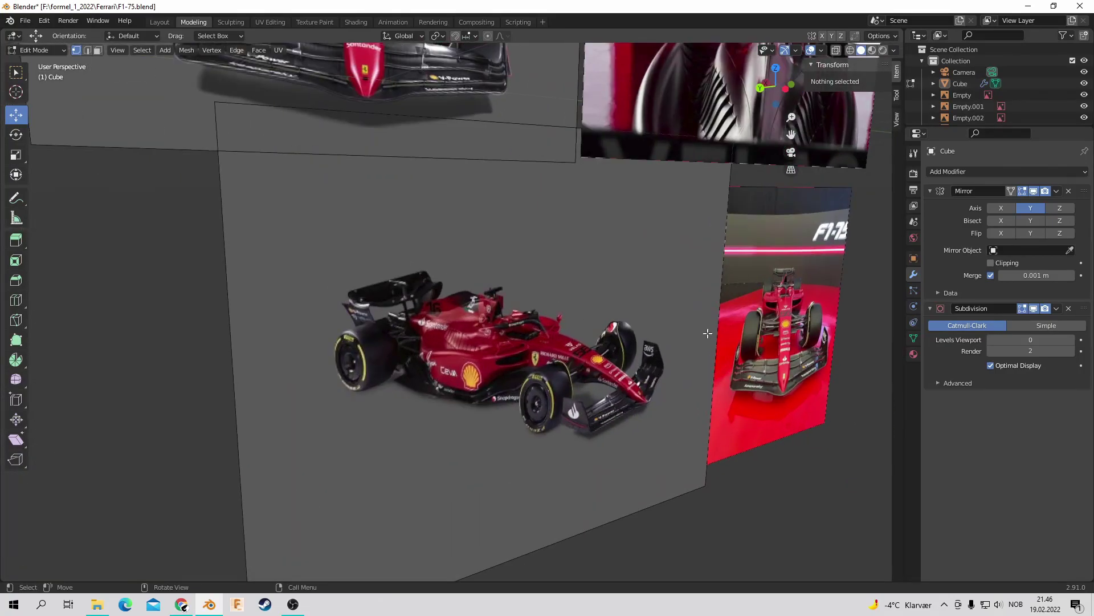
{"action": "key", "text": "ctrl+KP_1"}
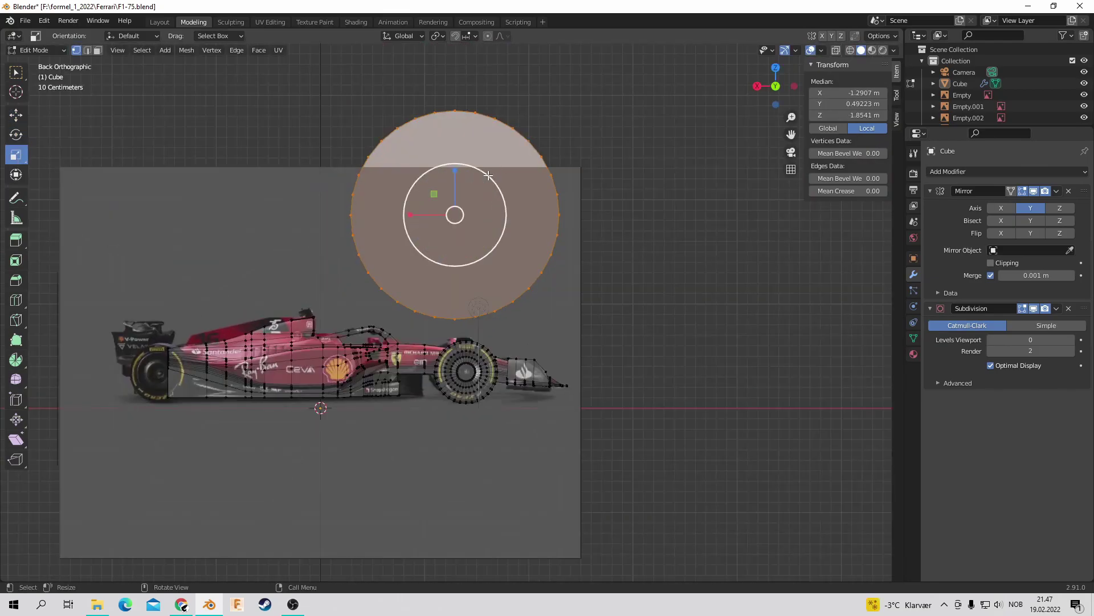
Step: Scale the wheel cylinder down and move it onto the reference wheel in side view
{"action": "left_click_drag", "start_coordinate": [489, 175], "coordinate": [462, 208]}
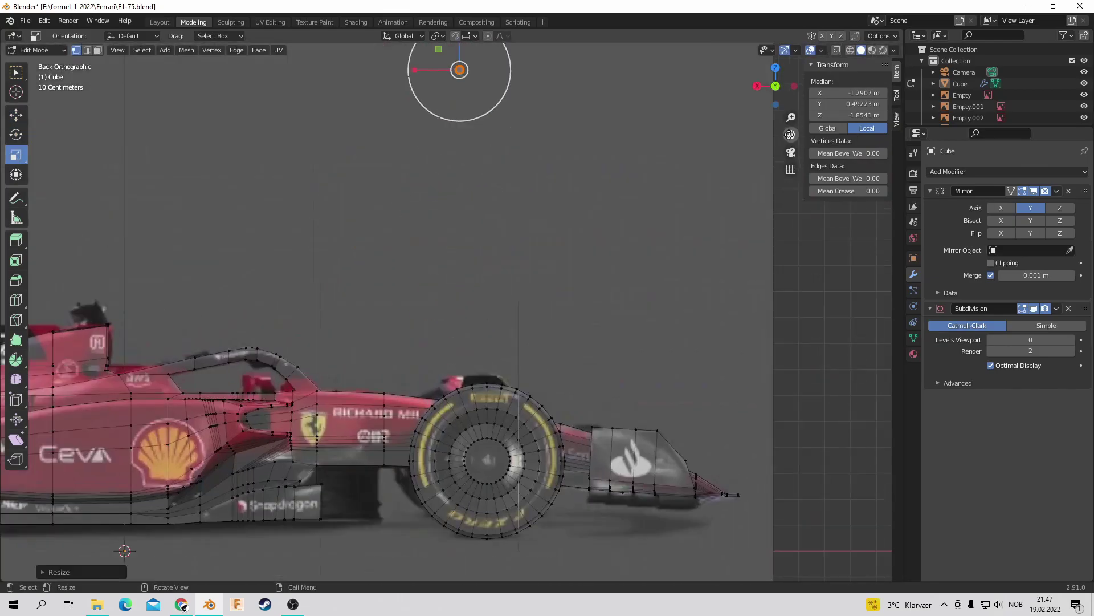
{"action": "left_click_drag", "start_coordinate": [776, 86], "coordinate": [772, 68]}
{"action": "left_click", "coordinate": [435, 301]}
{"action": "left_click", "coordinate": [780, 94]}
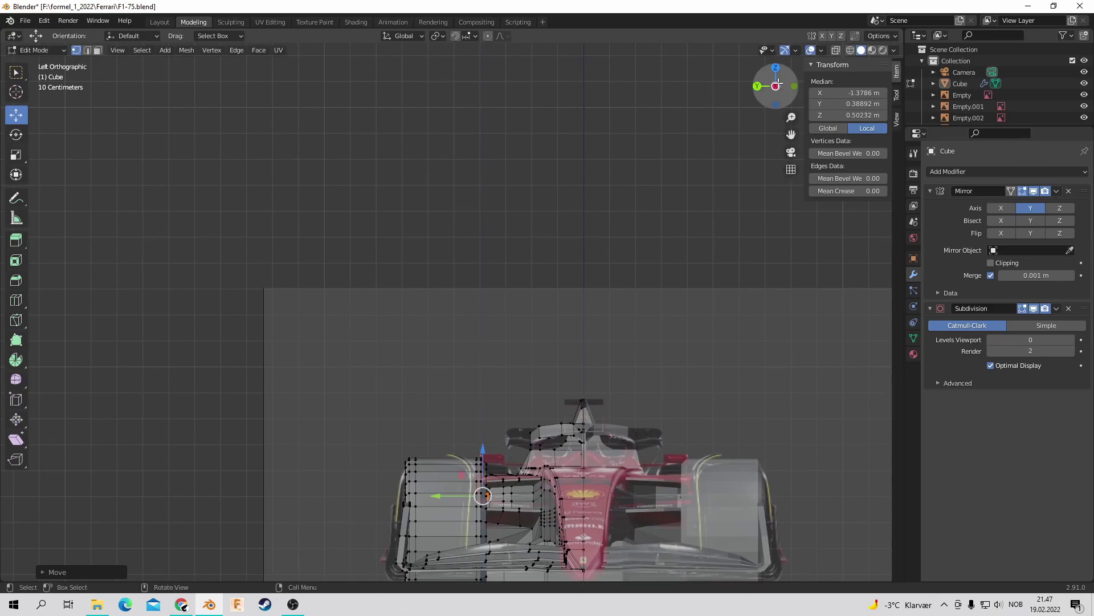
{"action": "left_click_drag", "start_coordinate": [778, 84], "coordinate": [705, 259]}
{"action": "scroll", "coordinate": [570, 370], "scroll_direction": "up", "scroll_amount": 2}
{"action": "key", "text": "g"}
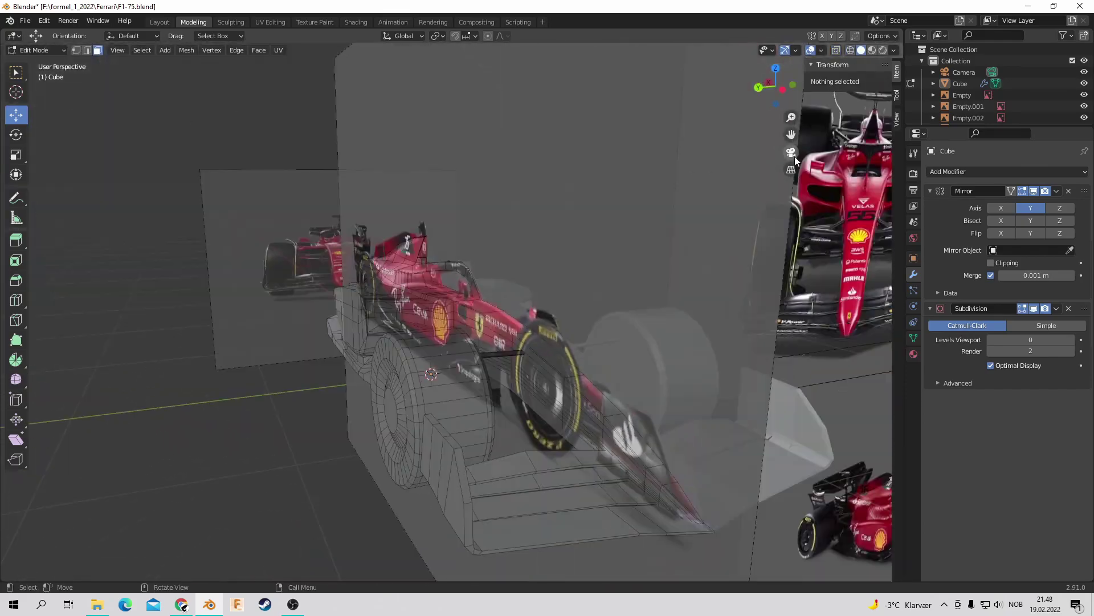
{"action": "scroll", "coordinate": [746, 354], "scroll_direction": "down", "scroll_amount": 5}
{"action": "key", "text": "ctrl+KP_3"}
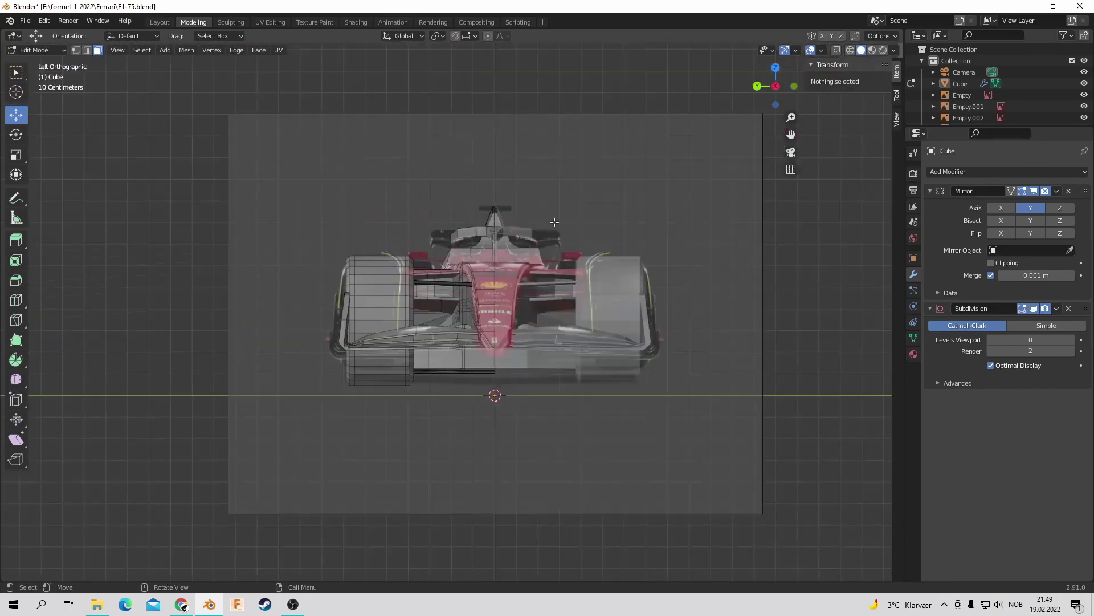
{"action": "scroll", "coordinate": [842, 163], "scroll_direction": "up", "scroll_amount": 6}
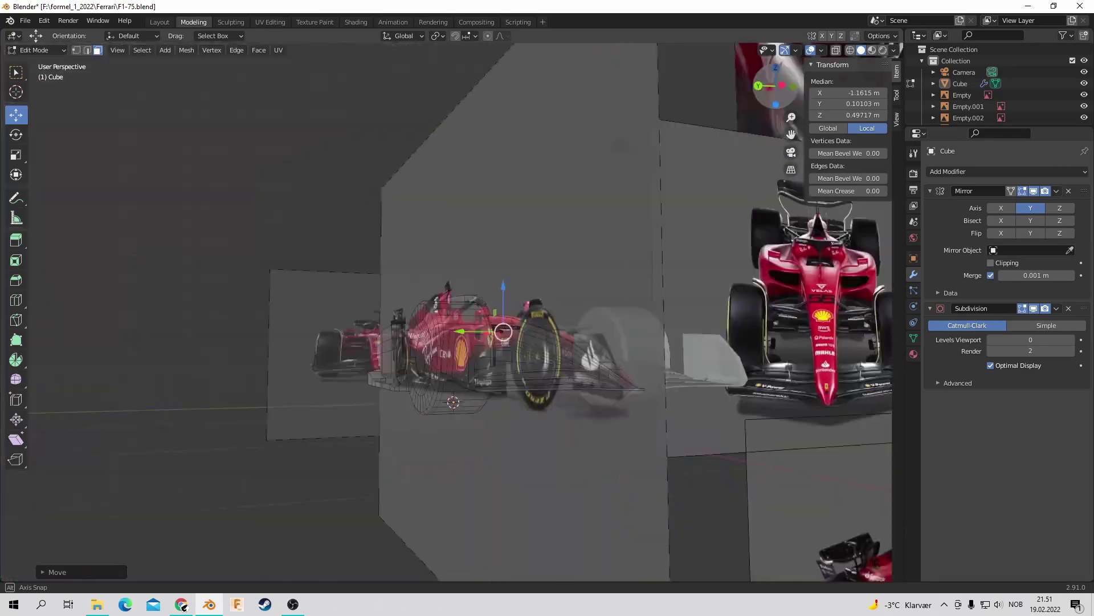
Step: Scale up the selected geometry and view the car from Top Orthographic
{"action": "middle_click_drag", "start_coordinate": [342, 228], "coordinate": [371, 155]}
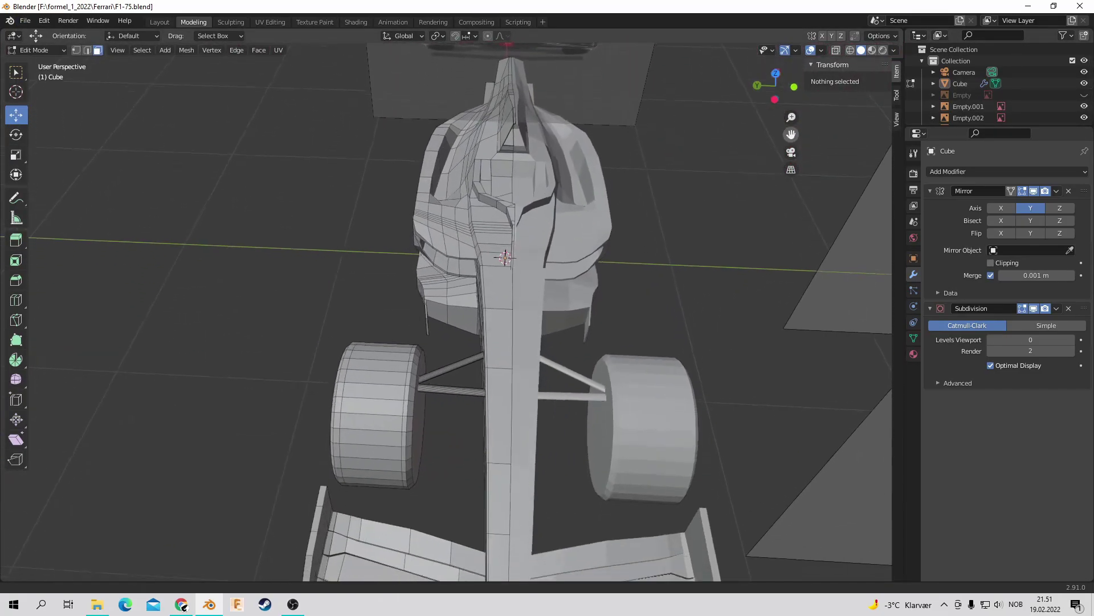
{"action": "scroll", "coordinate": [735, 125], "scroll_direction": "up", "scroll_amount": 5}
{"action": "key", "text": "s"}
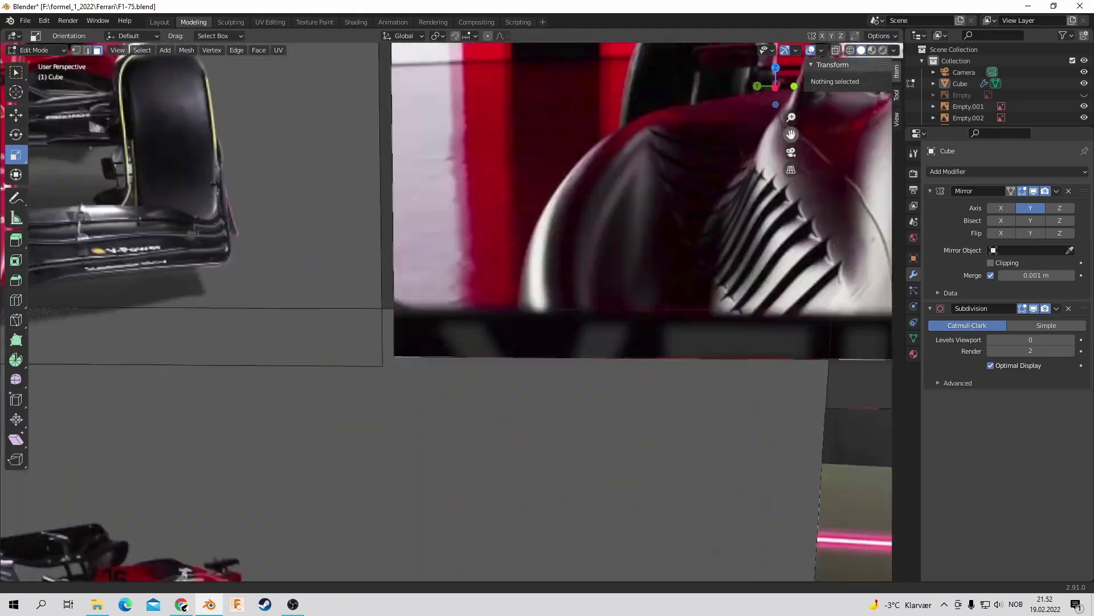
{"action": "left_click_drag", "start_coordinate": [791, 134], "coordinate": [791, 134]}
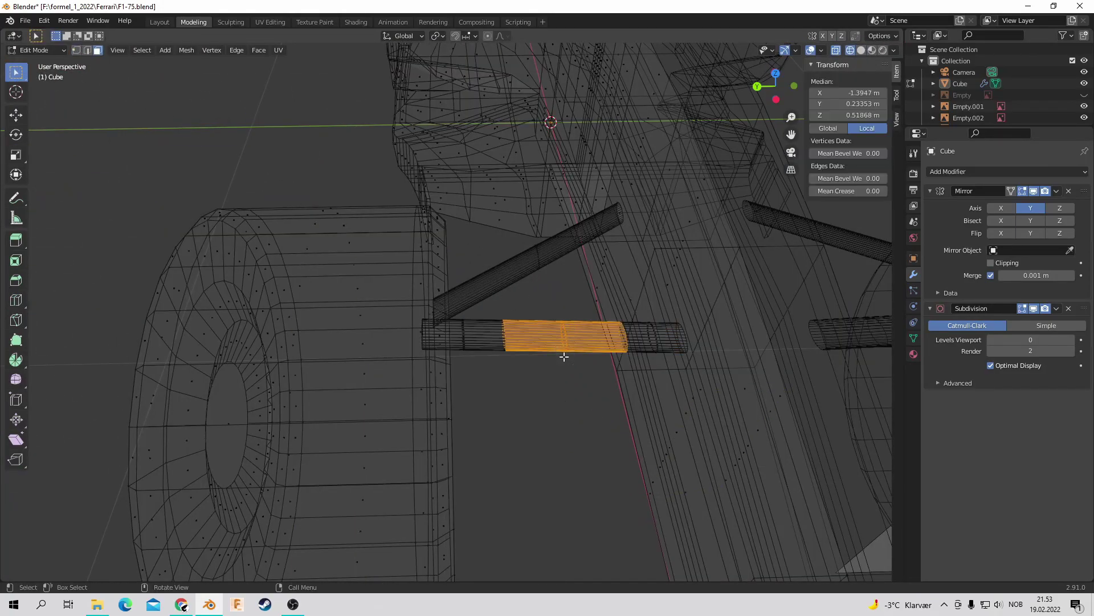
{"action": "key", "text": "KP_7"}
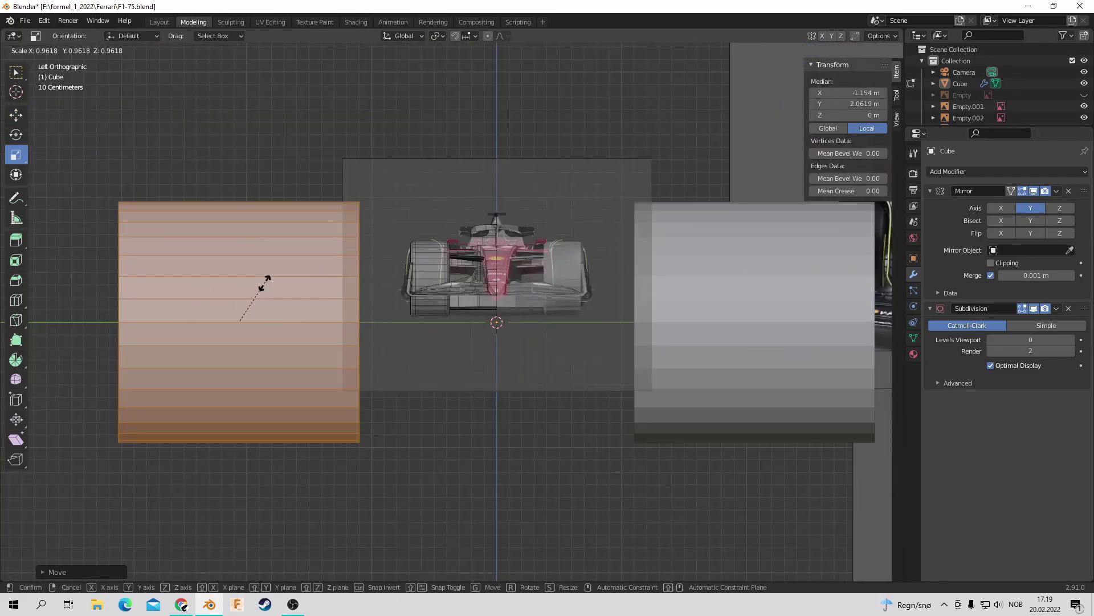
Step: Shrink the new box to a small cube and position it in top and front views
{"action": "left_click", "coordinate": [244, 315]}
{"action": "scroll", "coordinate": [239, 322], "scroll_direction": "up", "scroll_amount": 8}
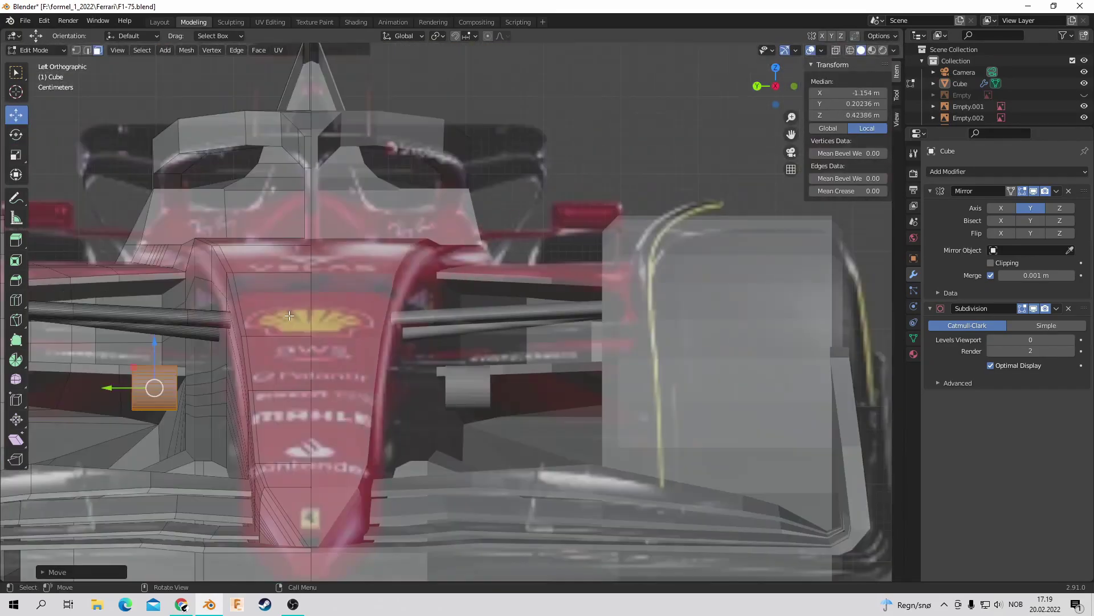
{"action": "key", "text": "g"}
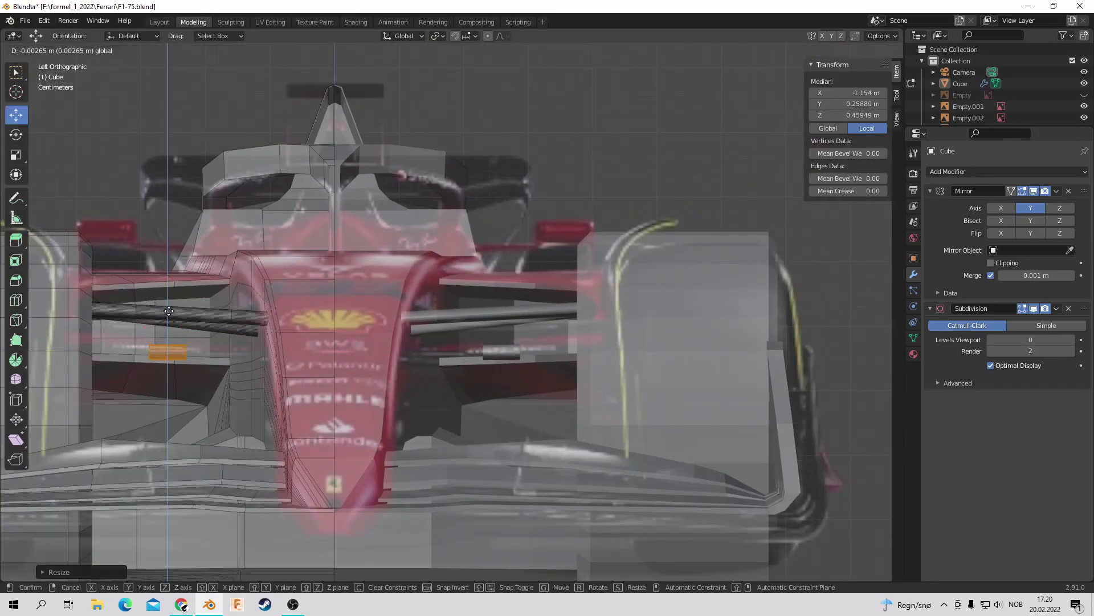
{"action": "left_click", "coordinate": [201, 337]}
{"action": "key", "text": "KP_7"}
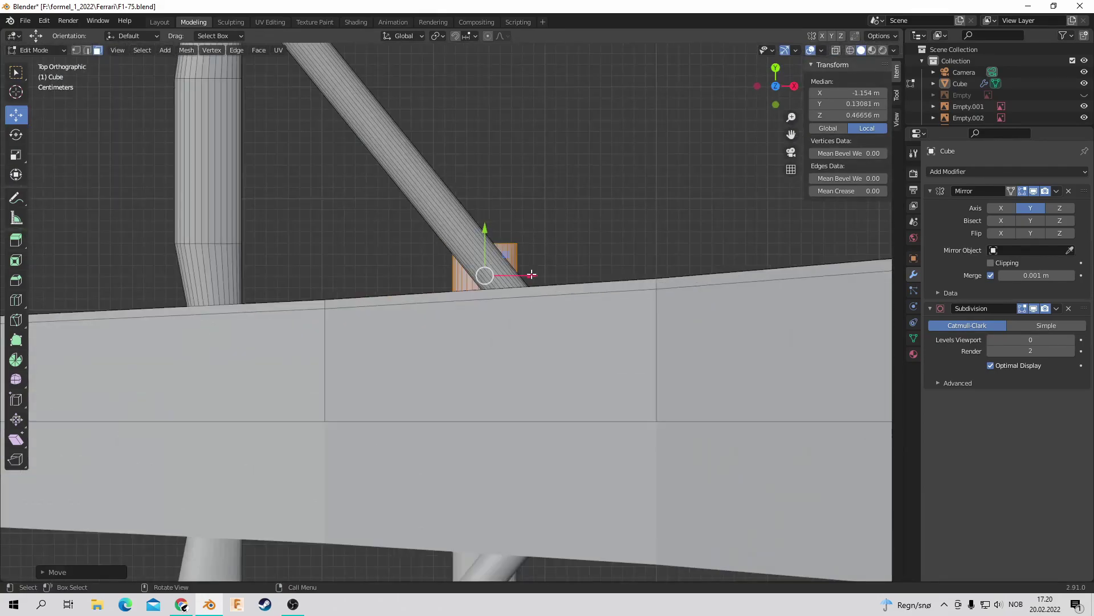
{"action": "left_click", "coordinate": [224, 272]}
{"action": "key", "text": "KP_3"}
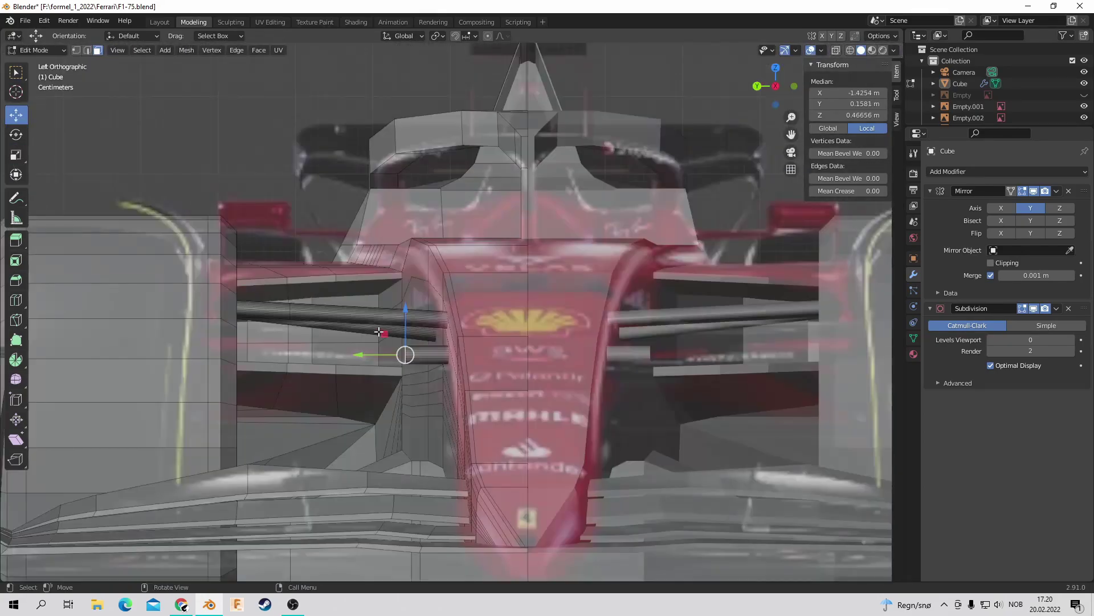
{"action": "left_click", "coordinate": [195, 328]}
Step: Reselect the small cube and adjust its position from the front view
{"action": "scroll", "coordinate": [195, 328], "scroll_direction": "down", "scroll_amount": 5}
{"action": "left_click_drag", "start_coordinate": [772, 87], "coordinate": [712, 114]}
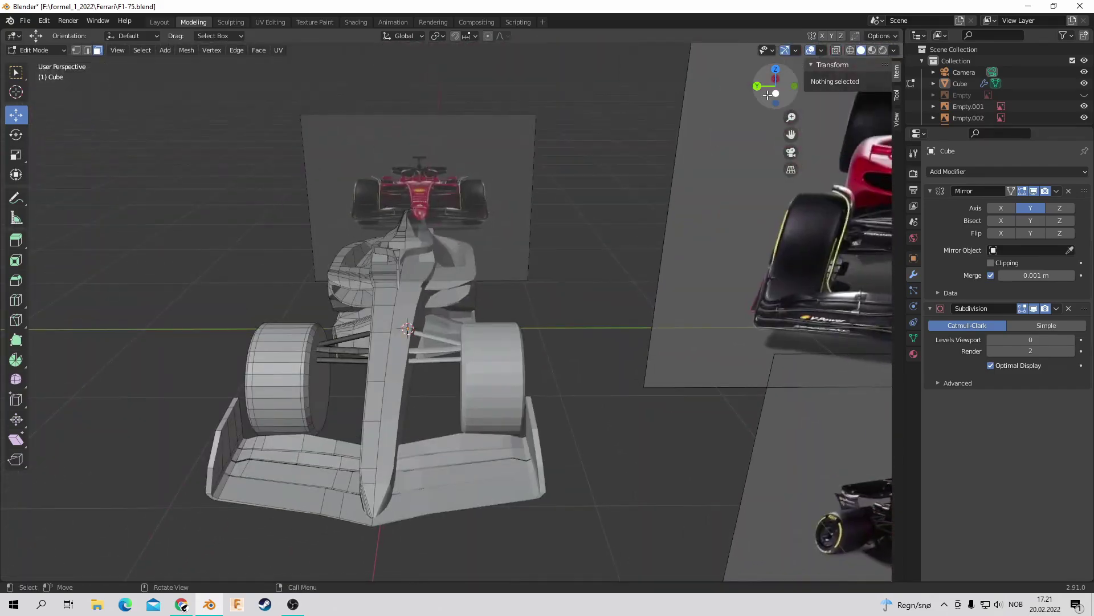
{"action": "middle_click_drag", "start_coordinate": [547, 308], "coordinate": [570, 311]}
{"action": "key", "text": "KP_3"}
{"action": "left_click", "coordinate": [142, 50]}
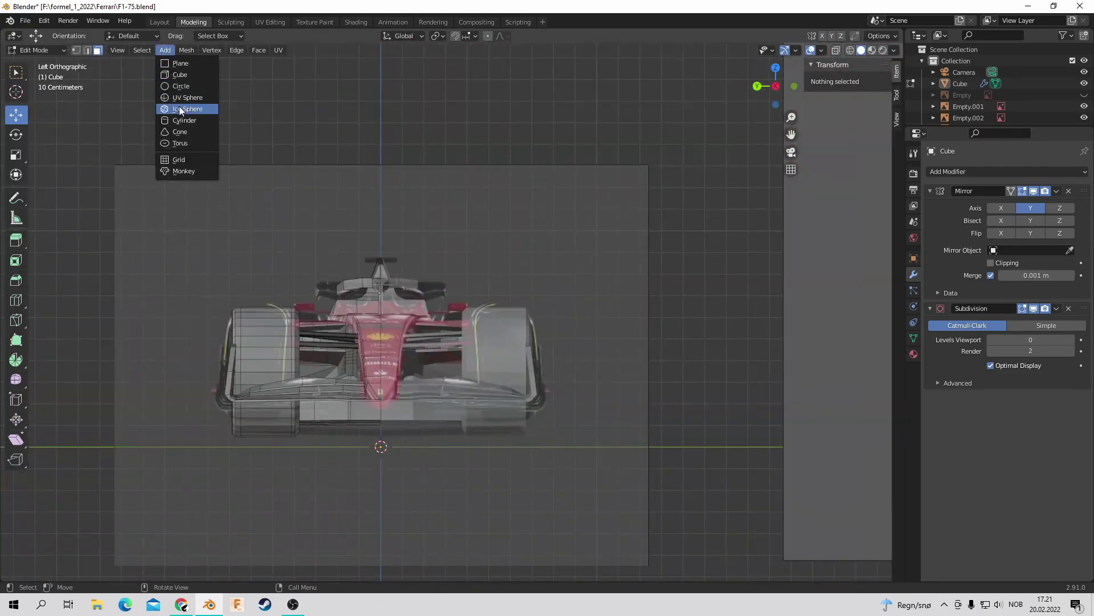
{"action": "left_click", "coordinate": [190, 108]}
{"action": "key", "text": "s"}
{"action": "left_click", "coordinate": [147, 217]}
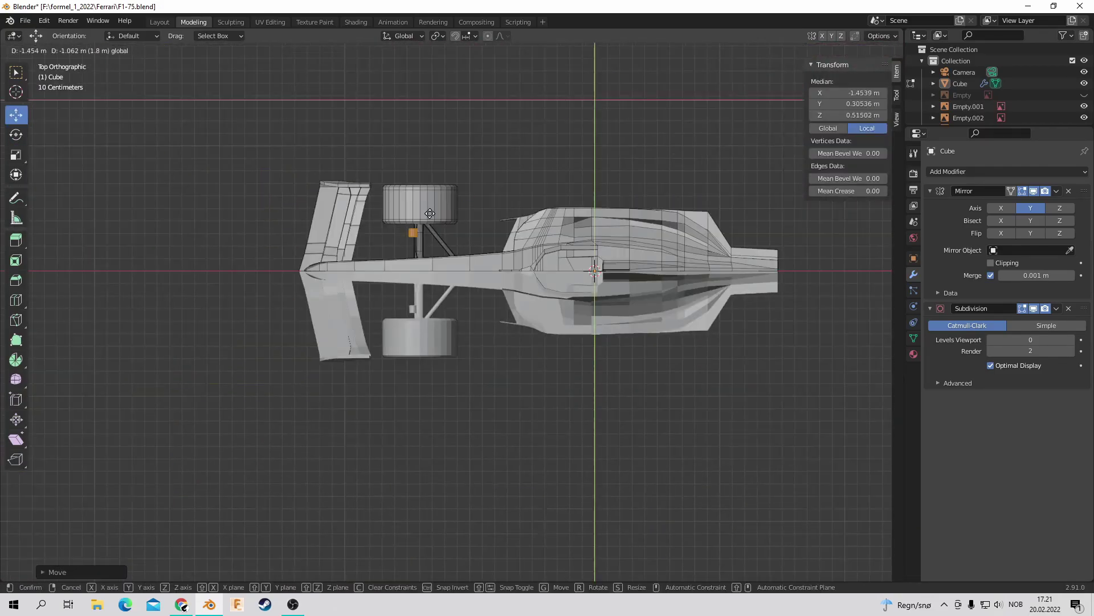
{"action": "left_click", "coordinate": [430, 213]}
{"action": "key", "text": "KP_3"}
Step: Fade the front reference image to 0.177 transparency and switch to wireframe shading
{"action": "left_click_drag", "start_coordinate": [1026, 304], "coordinate": [1012, 303]}
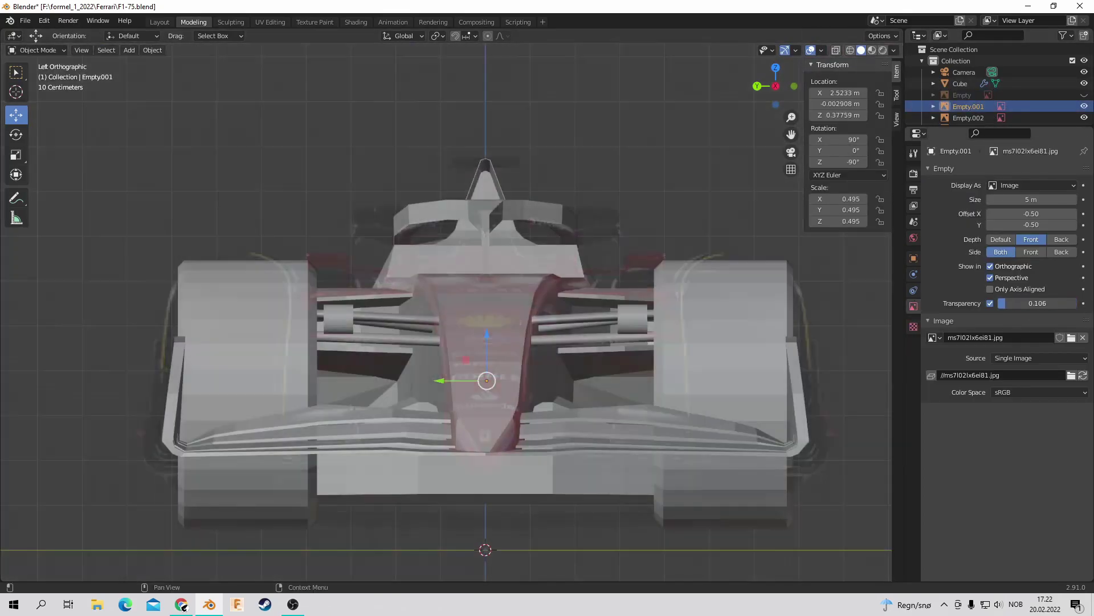
{"action": "middle_click_drag", "start_coordinate": [627, 285], "coordinate": [570, 342]}
{"action": "key", "text": "z"}
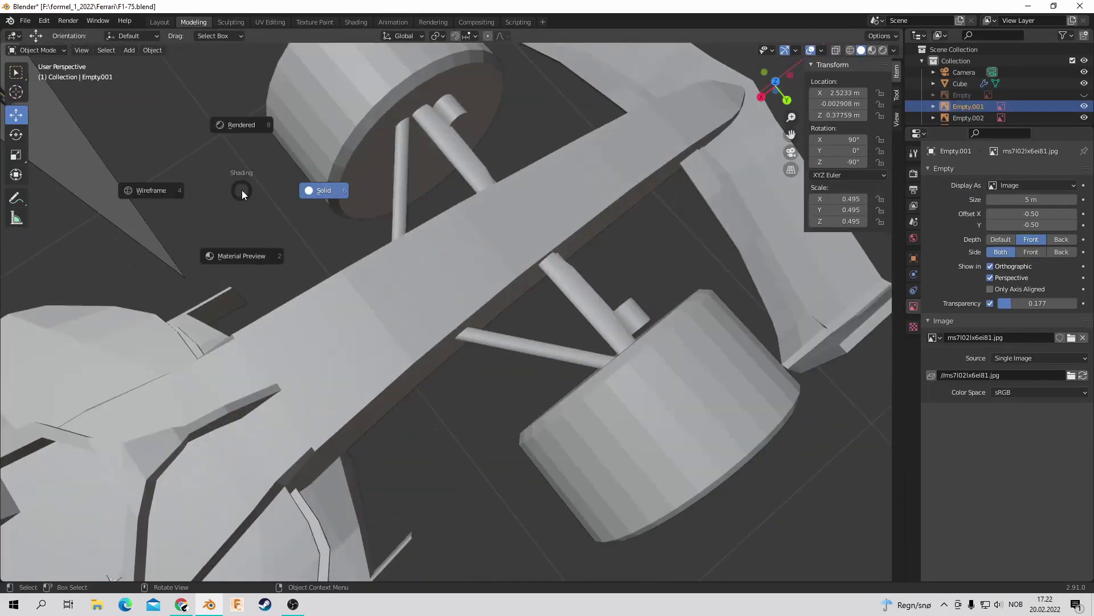
{"action": "left_click", "coordinate": [152, 191]}
{"action": "key", "text": "Tab"}
{"action": "key", "text": "KP_3"}
Step: Move the cube beside the left front wheel and flatten it into a thin block
{"action": "key", "text": "g"}
{"action": "left_click", "coordinate": [324, 340]}
{"action": "scroll", "coordinate": [234, 356], "scroll_direction": "up", "scroll_amount": 3}
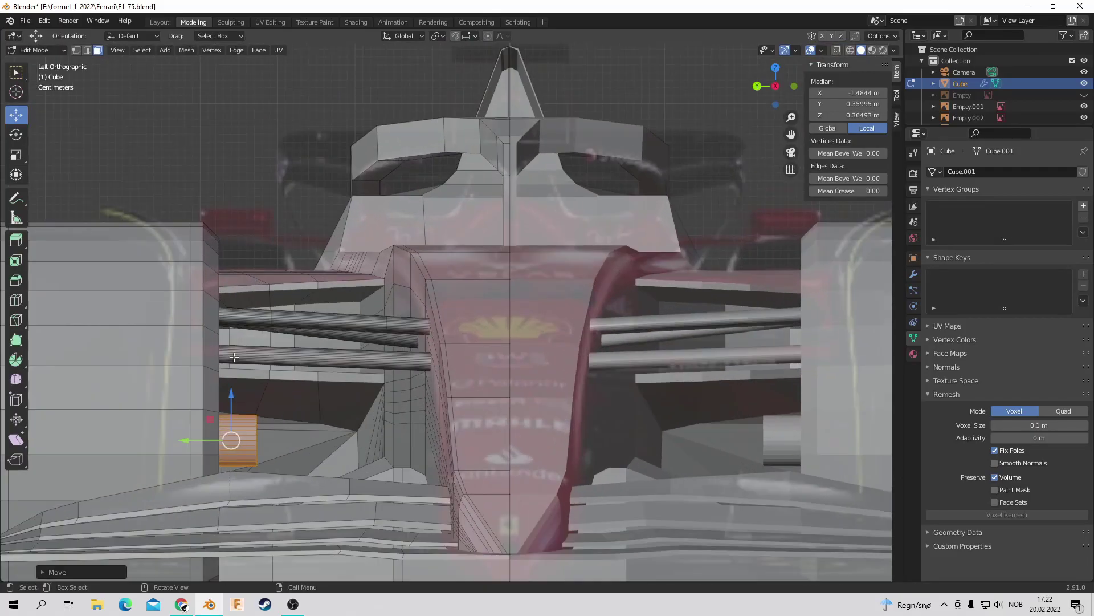
{"action": "left_click", "coordinate": [227, 424]}
{"action": "scroll", "coordinate": [258, 388], "scroll_direction": "down", "scroll_amount": 1}
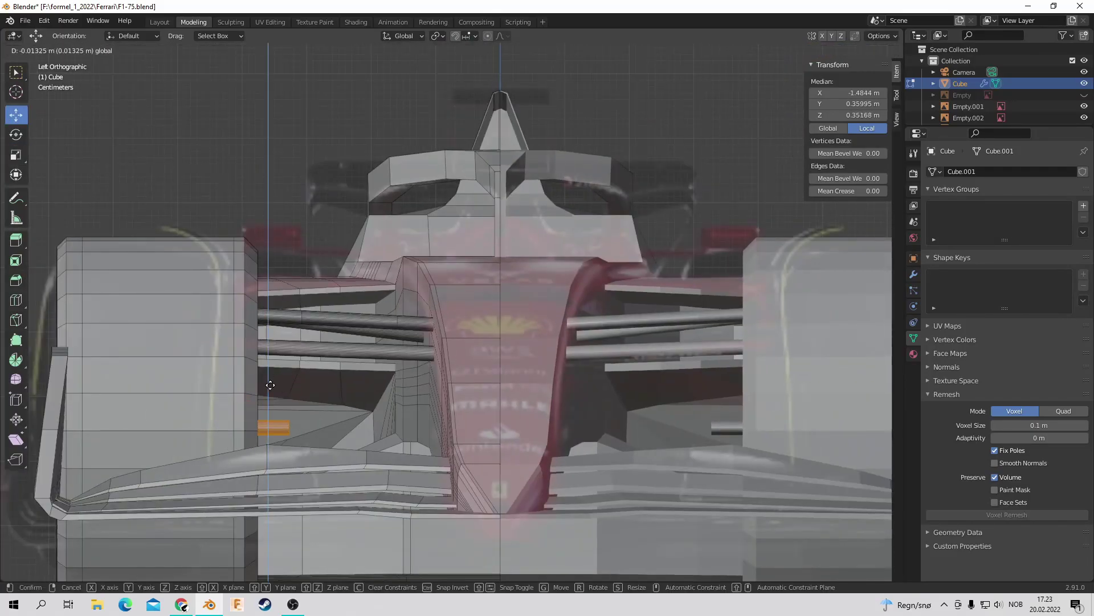
{"action": "key", "text": "KP_7"}
{"action": "left_click", "coordinate": [329, 128]}
Step: Resize the flat block between the suspension arms in top view and clear the selection
{"action": "mouse_move", "coordinate": [329, 128]}
{"action": "middle_mouse_down"}
{"action": "mouse_move", "coordinate": [399, 228]}
{"action": "mouse_move", "coordinate": [456, 256]}
{"action": "middle_mouse_up"}
{"action": "scroll", "coordinate": [456, 257], "scroll_direction": "down", "scroll_amount": 5}
{"action": "scroll", "coordinate": [456, 257], "scroll_direction": "up", "scroll_amount": 5}
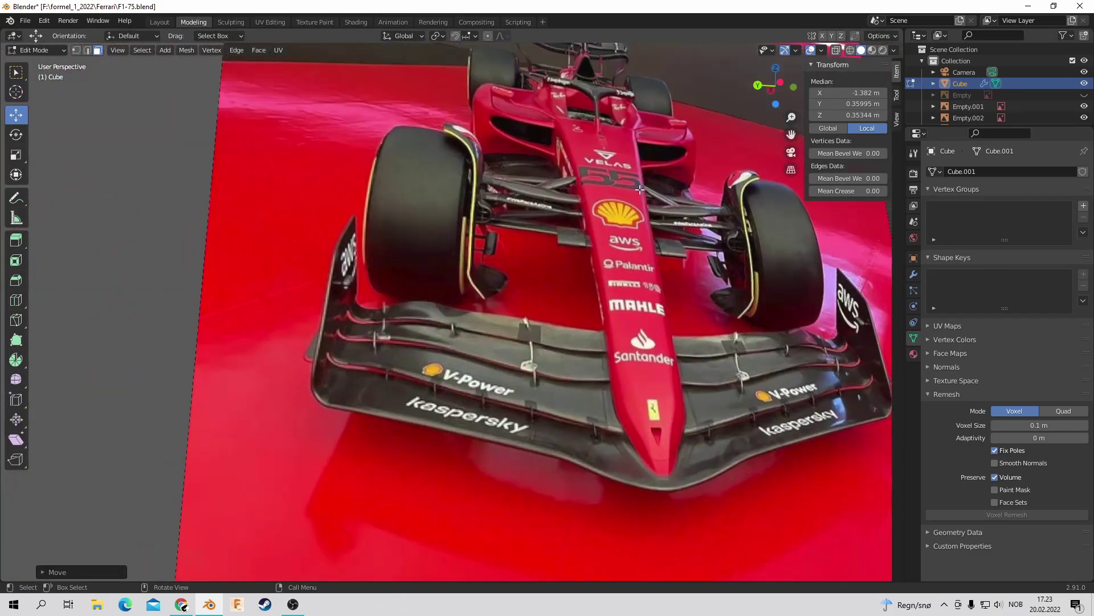
{"action": "scroll", "coordinate": [587, 206], "scroll_direction": "down", "scroll_amount": 2}
{"action": "scroll", "coordinate": [587, 206], "scroll_direction": "down", "scroll_amount": 5}
{"action": "key", "text": "KP_7"}
{"action": "middle_click_drag", "start_coordinate": [587, 206], "coordinate": [16, 211]}
{"action": "left_click", "coordinate": [175, 473]}
{"action": "key", "text": "KP_7"}
{"action": "key", "text": "shift+space"}
{"action": "key", "text": "g"}
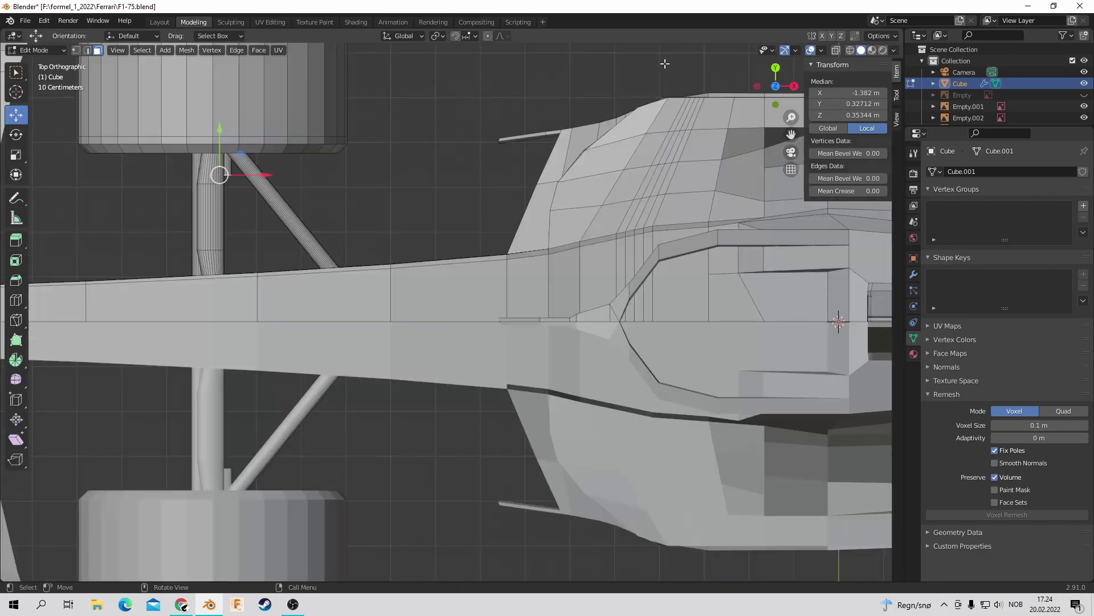
{"action": "left_click", "coordinate": [758, 85]}
{"action": "right_click", "coordinate": [608, 199]}
Step: Shrink the new cylinder and slide it over to the front suspension in top view
{"action": "scroll", "coordinate": [476, 191], "scroll_direction": "down", "scroll_amount": 5}
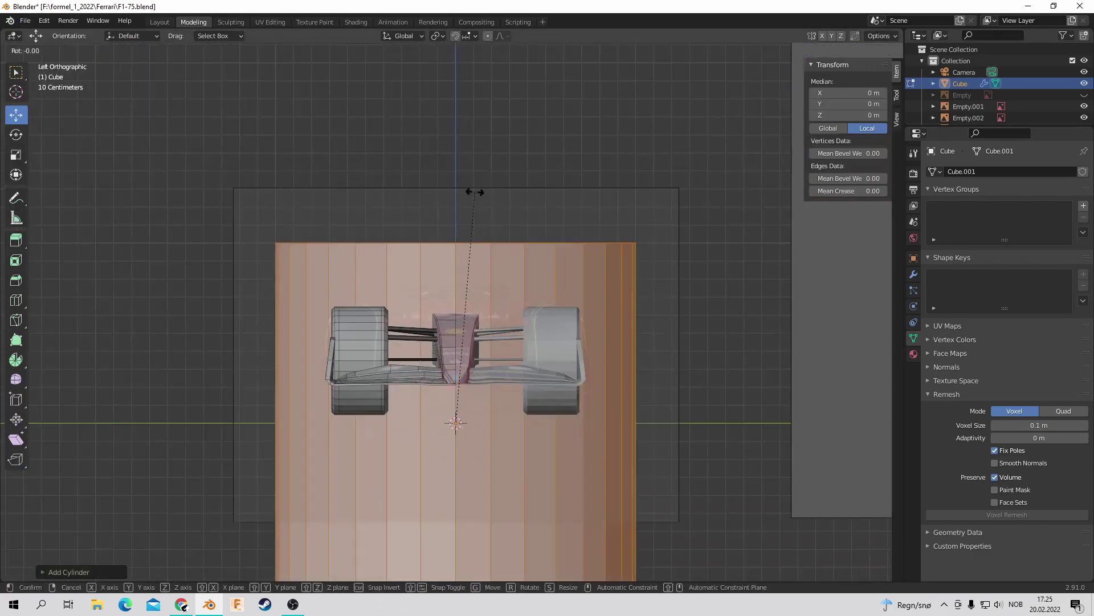
{"action": "key", "text": "shift+space"}
{"action": "key", "text": "s"}
{"action": "left_click_drag", "start_coordinate": [257, 383], "coordinate": [244, 388]}
{"action": "left_click", "coordinate": [412, 299]}
{"action": "key", "text": "KP_7"}
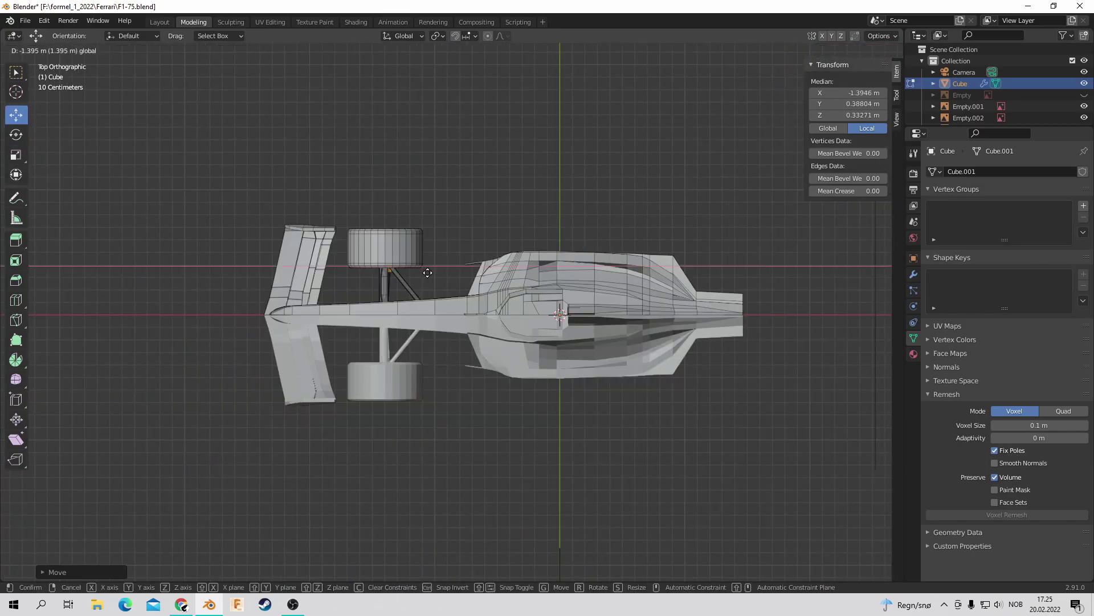
{"action": "key", "text": "KP_Decimal"}
{"action": "mouse_move", "coordinate": [412, 299]}
{"action": "middle_mouse_down"}
{"action": "mouse_move", "coordinate": [387, 448]}
{"action": "mouse_move", "coordinate": [414, 523]}
{"action": "middle_mouse_up"}
{"action": "key", "text": "shift+space"}
{"action": "key", "text": "s"}
{"action": "left_click", "coordinate": [416, 451]}
Step: Rescale the cylinder in front view, shrinking it to about half size
{"action": "key", "text": "shift+space"}
{"action": "key", "text": "s"}
{"action": "left_click", "coordinate": [409, 530]}
{"action": "key", "text": "KP_3"}
{"action": "key", "text": "shift+space"}
{"action": "key", "text": "s"}
{"action": "left_click_drag", "start_coordinate": [188, 488], "coordinate": [103, 481]}
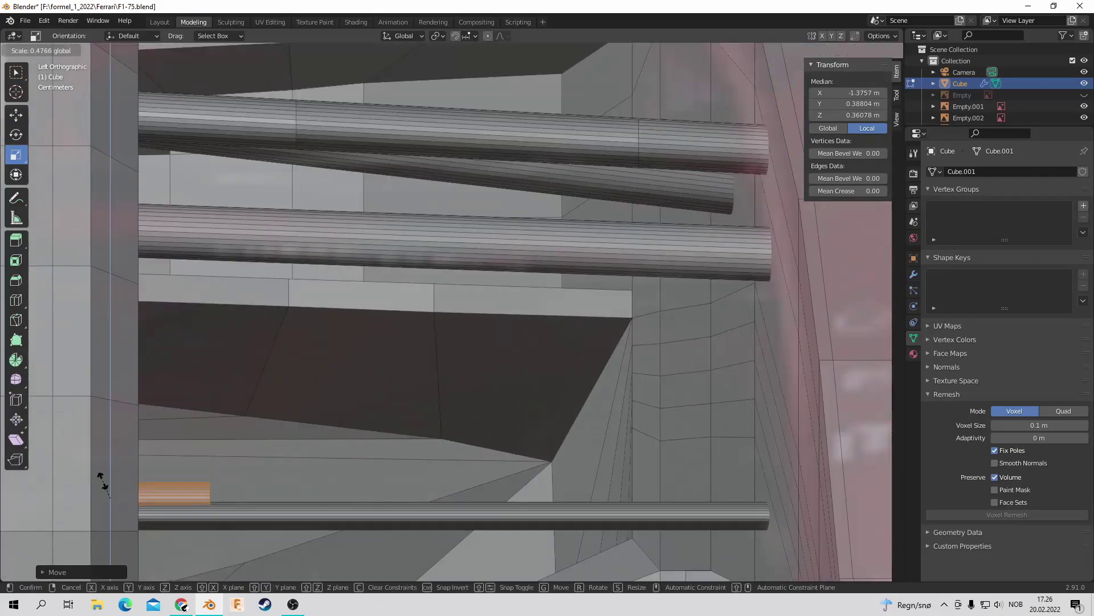
Step: Inspect the front suspension tubes, toggling X-ray on and off in front view
{"action": "middle_click_drag", "start_coordinate": [399, 342], "coordinate": [625, 391]}
{"action": "middle_click_drag", "start_coordinate": [789, 317], "coordinate": [728, 420]}
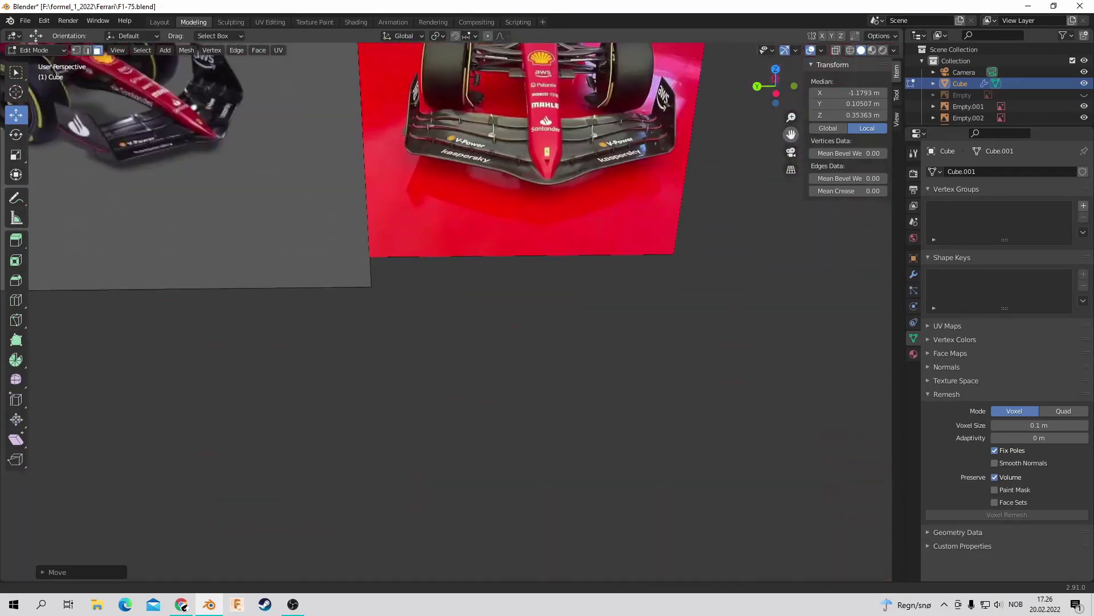
{"action": "middle_click_drag", "start_coordinate": [547, 308], "coordinate": [593, 342]}
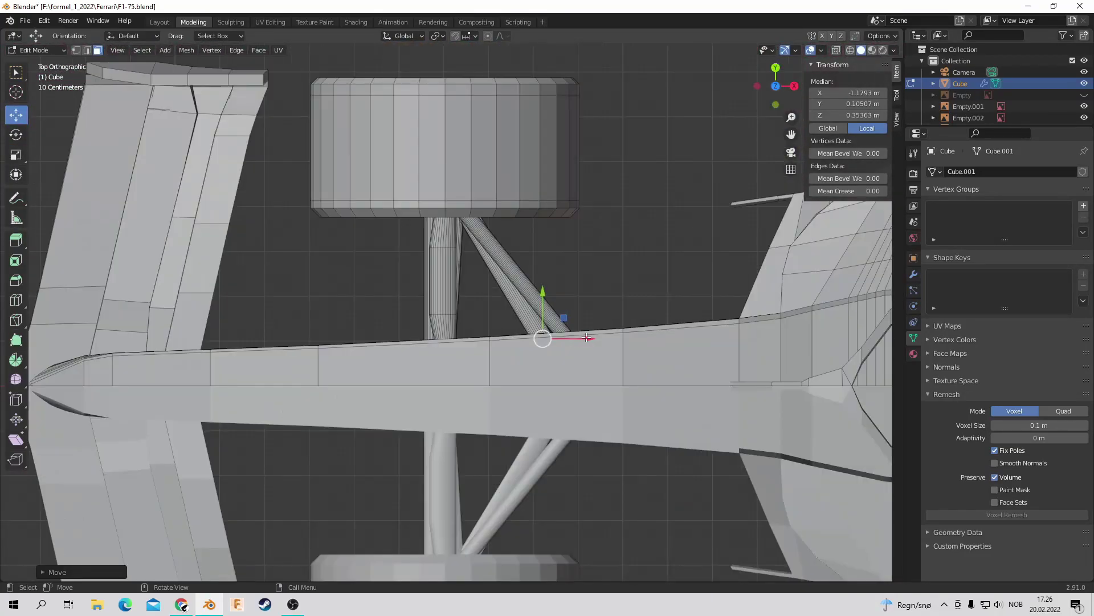
{"action": "key", "text": "alt+a"}
{"action": "middle_click_drag", "start_coordinate": [547, 308], "coordinate": [528, 306]}
{"action": "key", "text": "alt+z"}
{"action": "key", "text": "alt+z"}
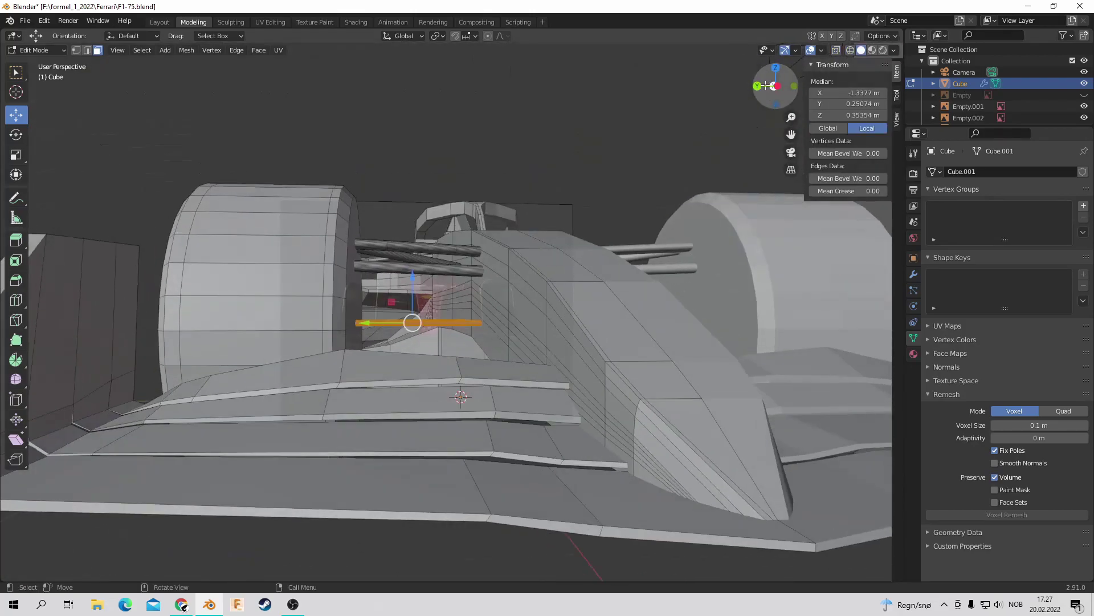
{"action": "scroll", "coordinate": [588, 186], "scroll_direction": "up", "scroll_amount": 3}
{"action": "key", "text": "alt+a"}
{"action": "mouse_move", "coordinate": [588, 186]}
{"action": "middle_mouse_down"}
{"action": "mouse_move", "coordinate": [513, 257]}
{"action": "mouse_move", "coordinate": [542, 245]}
{"action": "middle_mouse_up"}
{"action": "key", "text": "ctrl+KP_3"}
{"action": "key", "text": "alt+z"}
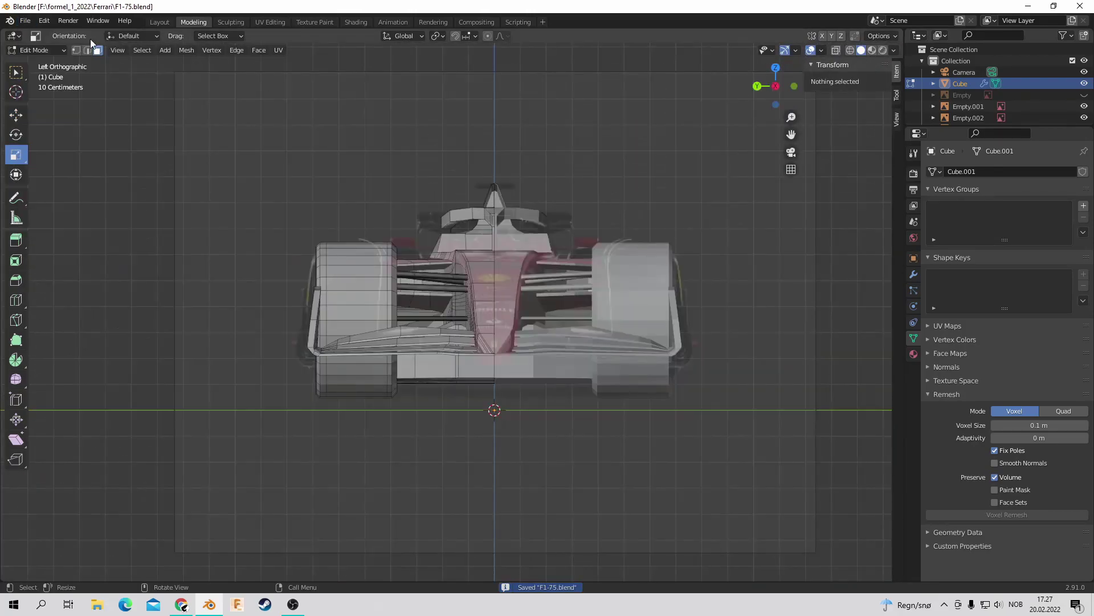
Step: Scale and reposition the selected suspension part, then restore opaque solid display
{"action": "key", "text": "a"}
{"action": "key", "text": "s"}
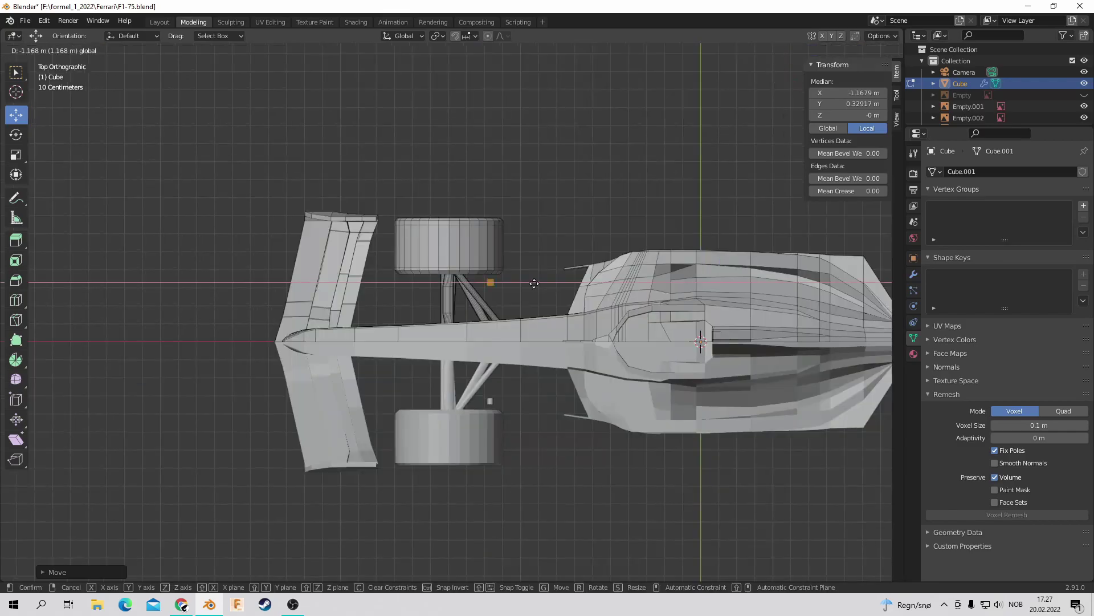
{"action": "scroll", "coordinate": [272, 296], "scroll_direction": "up", "scroll_amount": 2}
{"action": "key", "text": "g"}
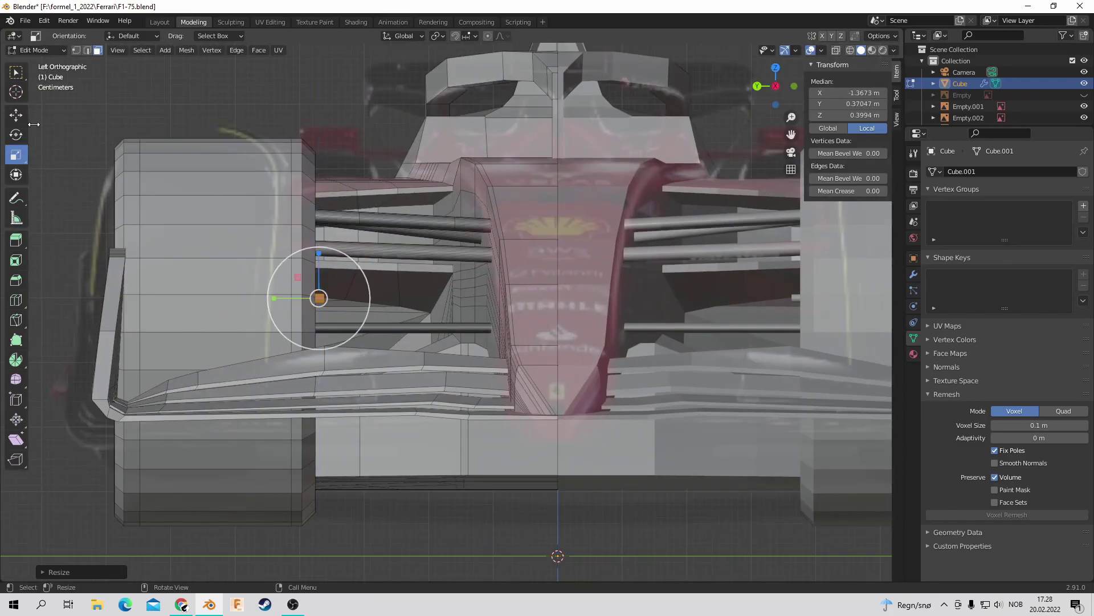
{"action": "left_click", "coordinate": [16, 114]}
{"action": "key", "text": "alt+z"}
{"action": "middle_click_drag", "start_coordinate": [399, 285], "coordinate": [570, 239]}
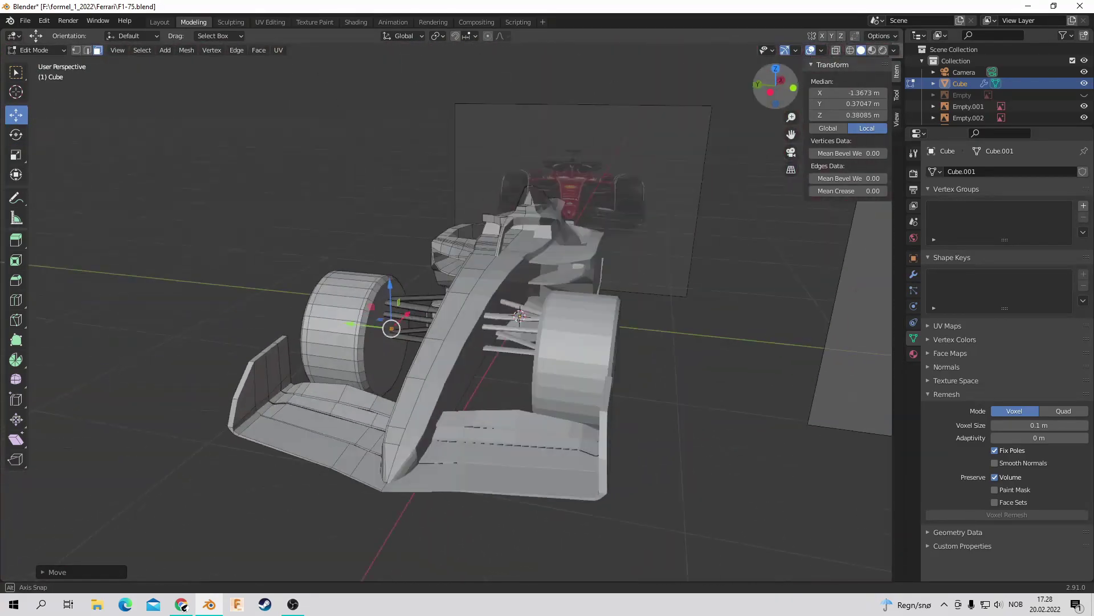
Step: Hide the front reference image and reselect the car body mesh
{"action": "left_click", "coordinate": [967, 106]}
{"action": "key", "text": "ctrl+KP_3"}
{"action": "left_click_drag", "start_coordinate": [1037, 304], "coordinate": [1003, 304]}
{"action": "scroll", "coordinate": [473, 314], "scroll_direction": "up", "scroll_amount": 3}
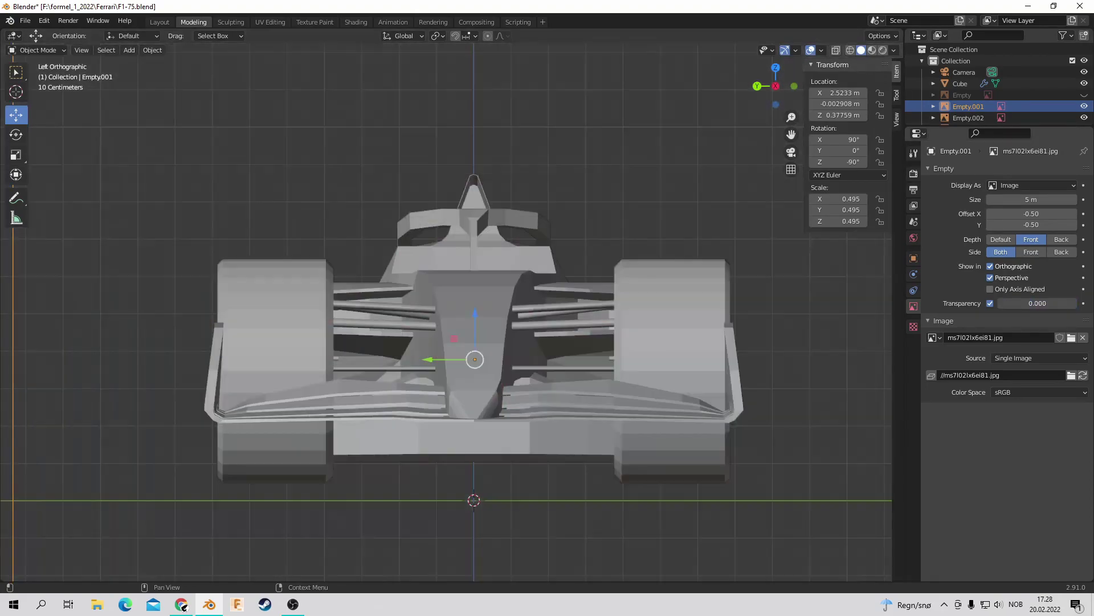
{"action": "left_click", "coordinate": [473, 228]}
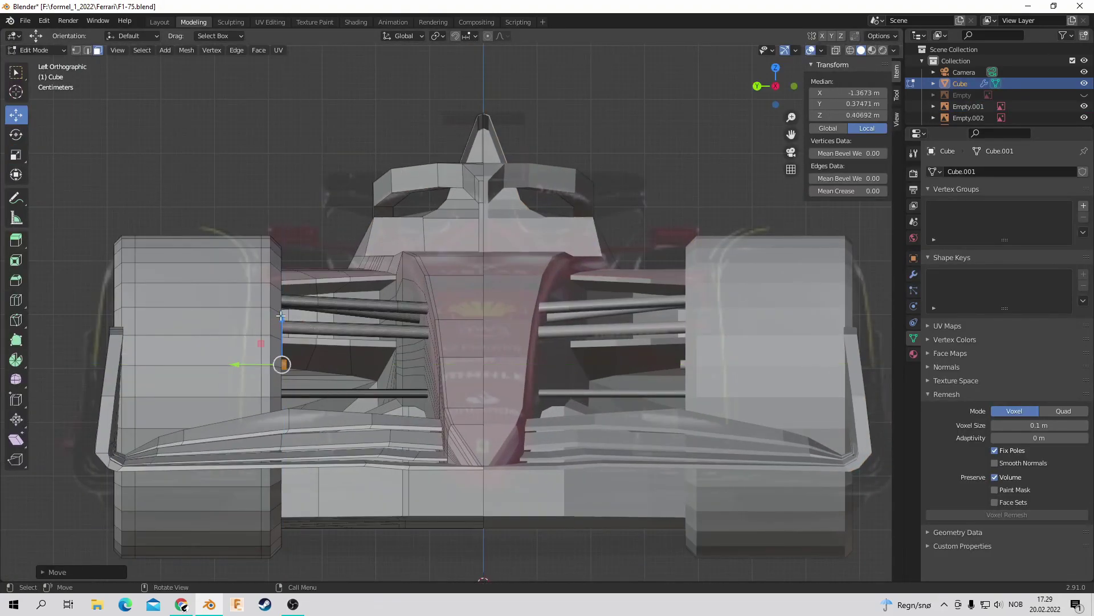
Step: Check the suspension close up and from the front, cancelling a stray scale
{"action": "mouse_move", "coordinate": [281, 315]}
{"action": "middle_mouse_down"}
{"action": "mouse_move", "coordinate": [290, 356]}
{"action": "mouse_move", "coordinate": [281, 366]}
{"action": "middle_mouse_up"}
{"action": "scroll", "coordinate": [506, 192], "scroll_direction": "up", "scroll_amount": 5}
{"action": "key", "text": "s"}
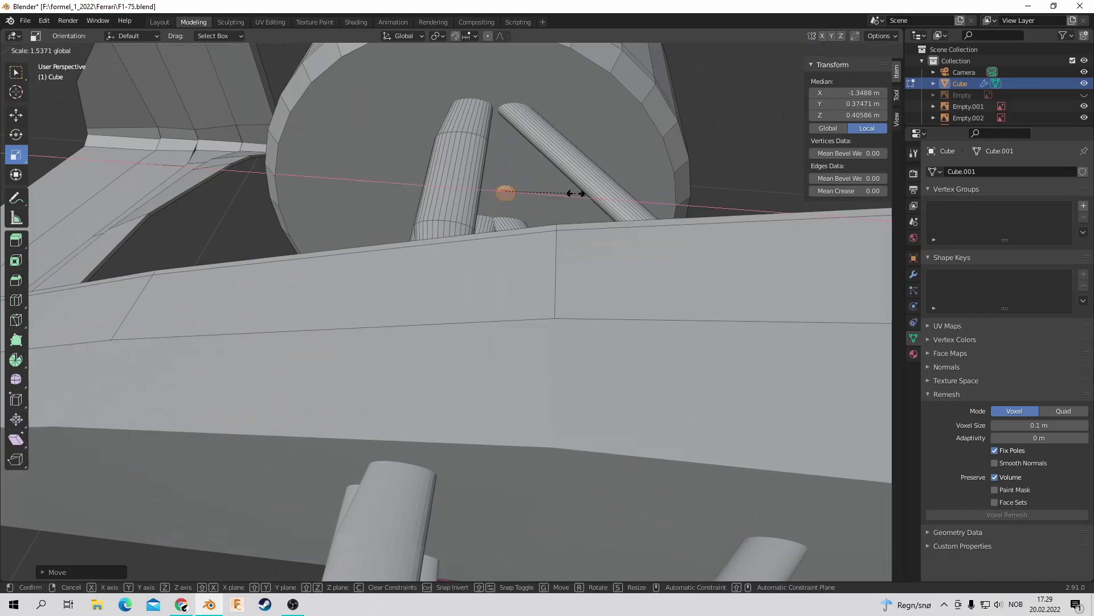
{"action": "key", "text": "Escape"}
{"action": "key", "text": "ctrl+KP_3"}
{"action": "scroll", "coordinate": [513, 285], "scroll_direction": "down", "scroll_amount": 5}
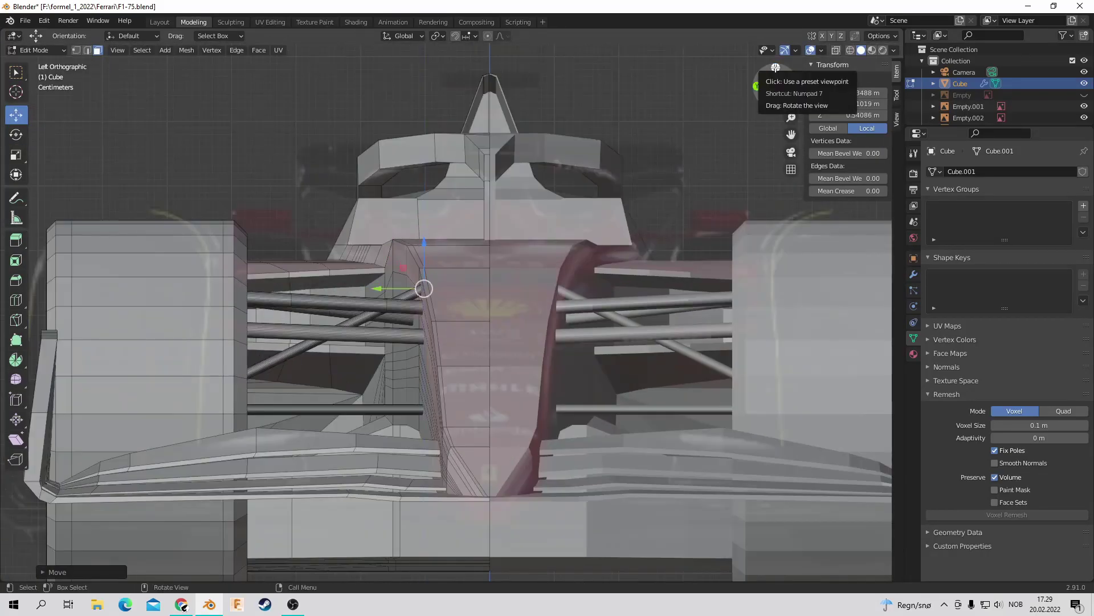
{"action": "mouse_move", "coordinate": [775, 80]}
{"action": "left_mouse_down"}
{"action": "mouse_move", "coordinate": [791, 134]}
{"action": "mouse_move", "coordinate": [390, 205]}
{"action": "left_mouse_up"}
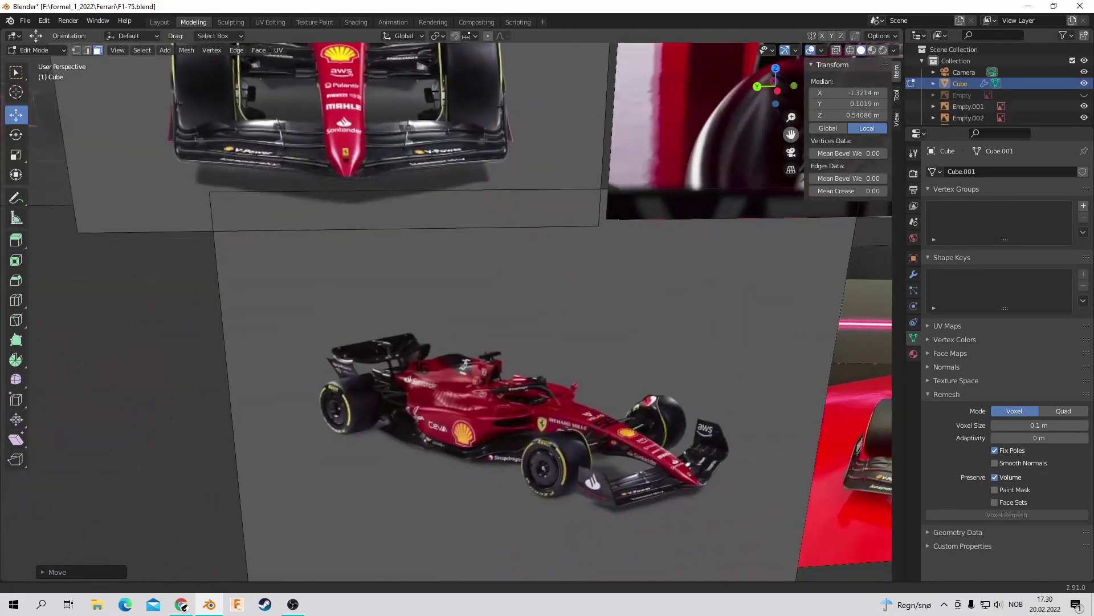
{"action": "key", "text": "ctrl+KP_3"}
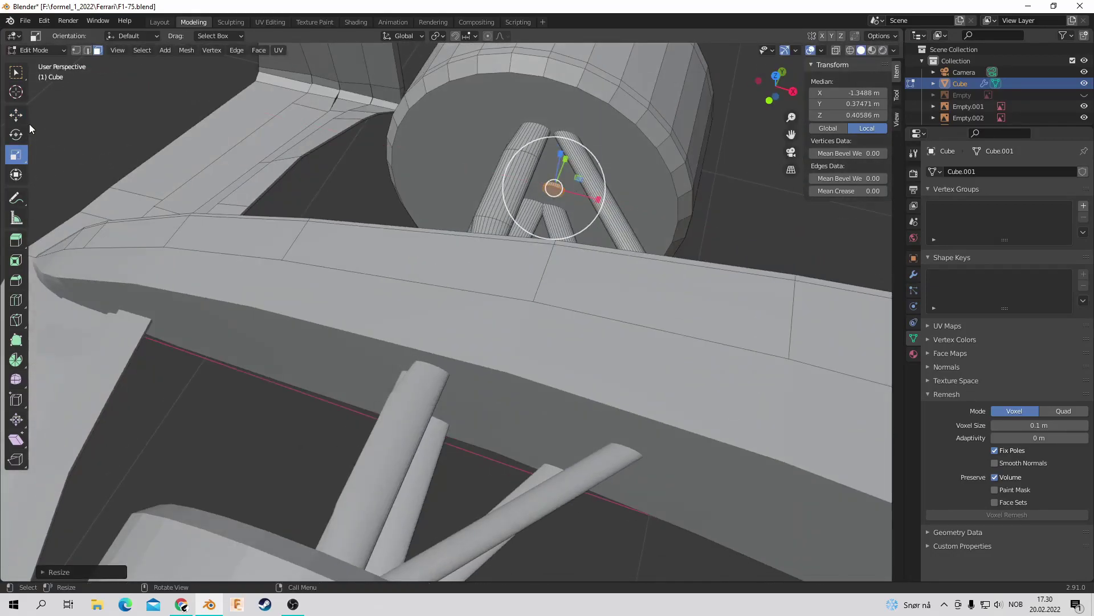
Step: Move the nose vertices to match the reference in left side view
{"action": "key", "text": "g"}
{"action": "mouse_move", "coordinate": [479, 256]}
{"action": "middle_mouse_down"}
{"action": "mouse_move", "coordinate": [399, 205]}
{"action": "mouse_move", "coordinate": [445, 171]}
{"action": "middle_mouse_up"}
{"action": "key", "text": "ctrl+KP_3"}
{"action": "left_click", "coordinate": [393, 240]}
{"action": "scroll", "coordinate": [393, 239], "scroll_direction": "up", "scroll_amount": 3}
Step: Cancel the running move and save the file
{"action": "right_click", "coordinate": [370, 182]}
{"action": "scroll", "coordinate": [399, 205], "scroll_direction": "down", "scroll_amount": 5}
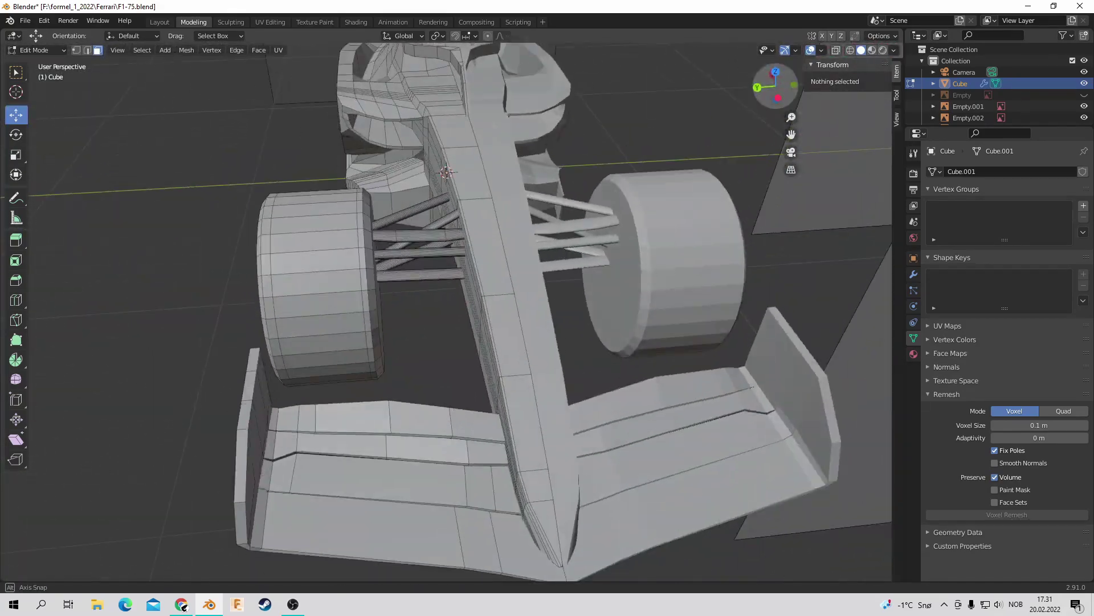
{"action": "scroll", "coordinate": [447, 312], "scroll_direction": "down", "scroll_amount": 5}
{"action": "key", "text": "ctrl+s"}
Step: Move the plate section sideways along X against the car's side
{"action": "middle_click_drag", "start_coordinate": [445, 314], "coordinate": [570, 319]}
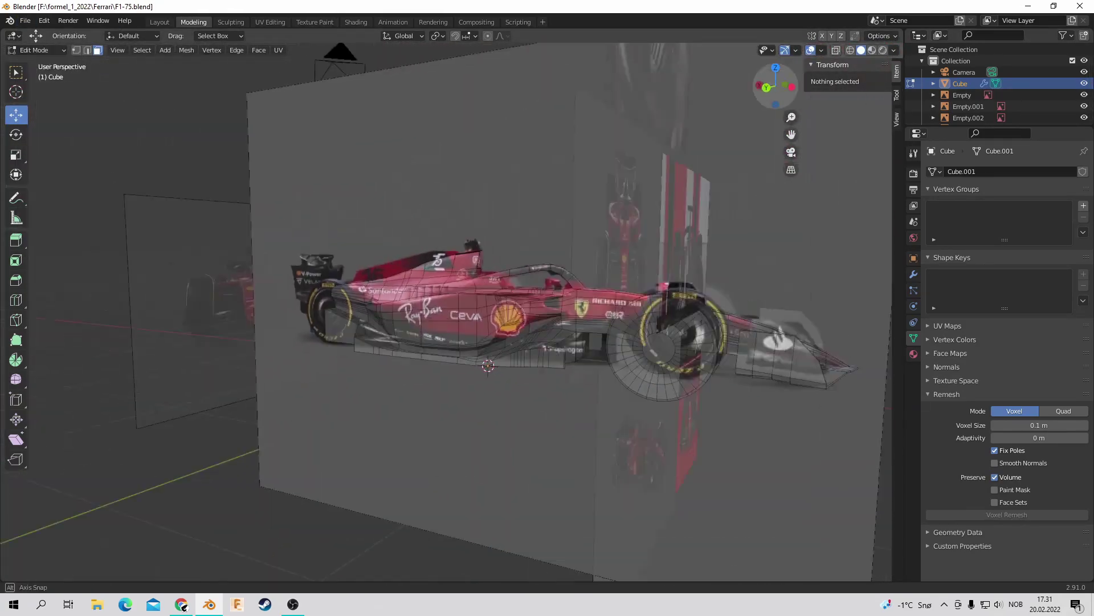
{"action": "key", "text": "g"}
{"action": "left_click", "coordinate": [199, 319]}
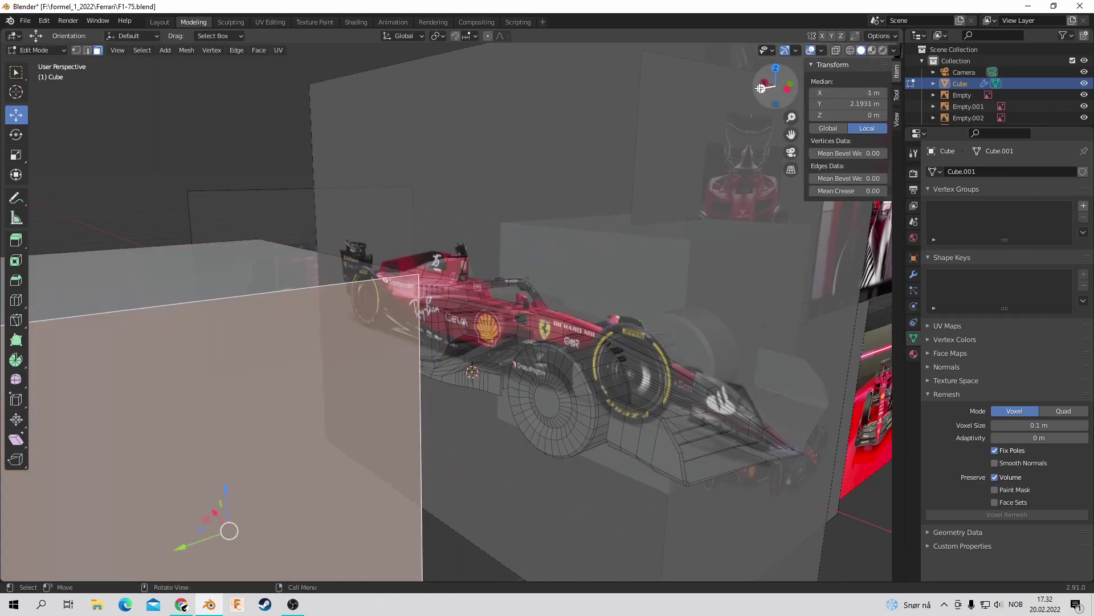
{"action": "mouse_move", "coordinate": [199, 319]}
{"action": "middle_mouse_down"}
{"action": "mouse_move", "coordinate": [456, 330]}
{"action": "mouse_move", "coordinate": [465, 405]}
{"action": "middle_mouse_up"}
{"action": "scroll", "coordinate": [342, 319], "scroll_direction": "up", "scroll_amount": 4}
{"action": "key", "text": "g"}
{"action": "key", "text": "x"}
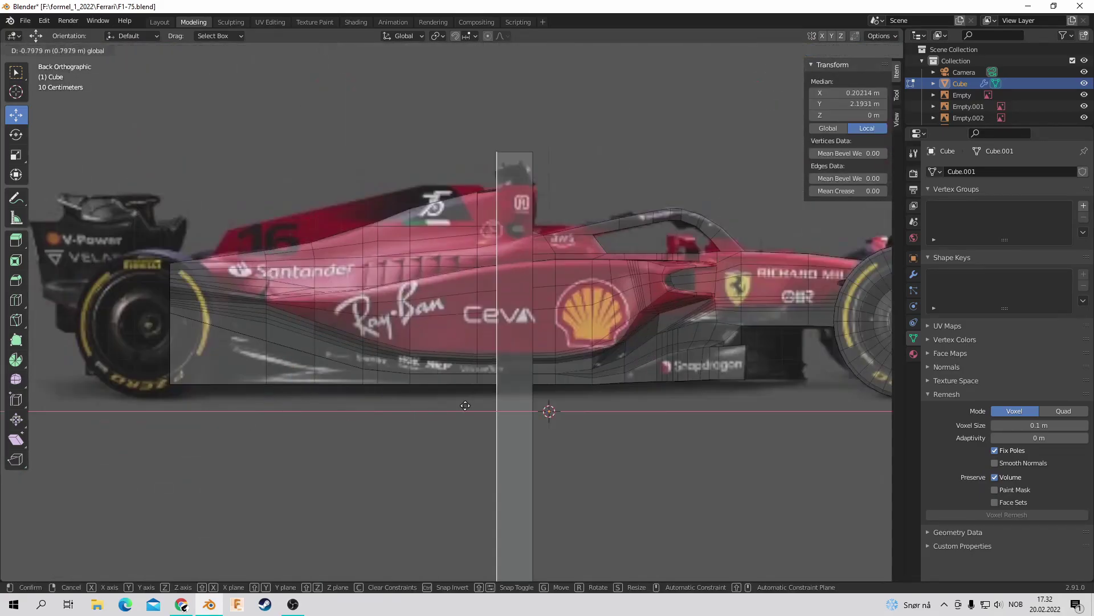
{"action": "left_click", "coordinate": [393, 405]}
{"action": "middle_click_drag", "start_coordinate": [393, 404], "coordinate": [513, 342]}
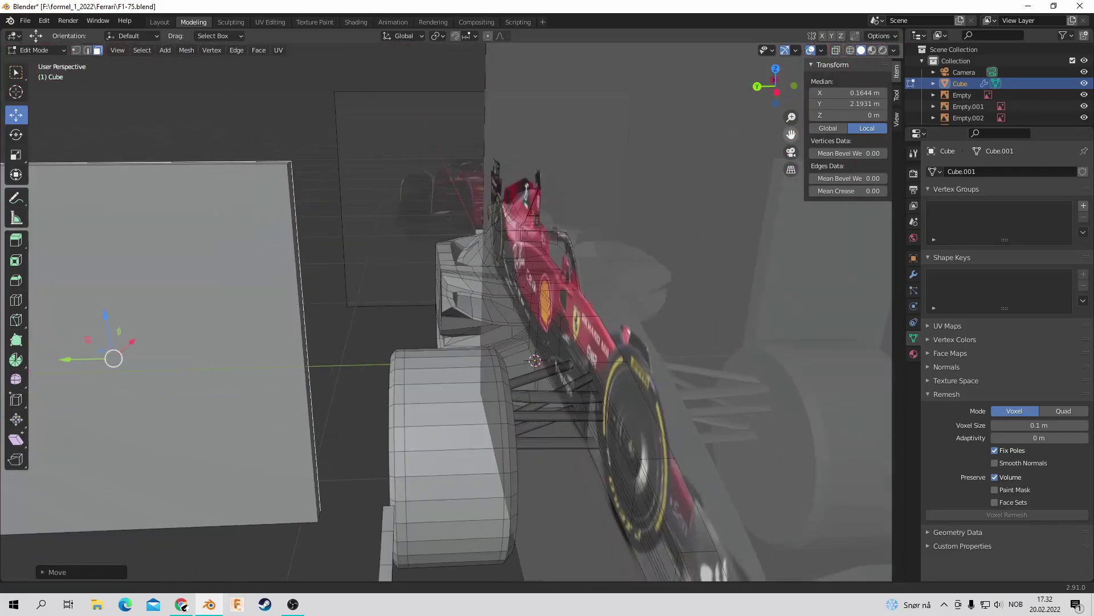
Step: Pick a reference image, then reselect the car mesh in Back view
{"action": "key", "text": "ctrl+KP_1"}
{"action": "left_click", "coordinate": [962, 94]}
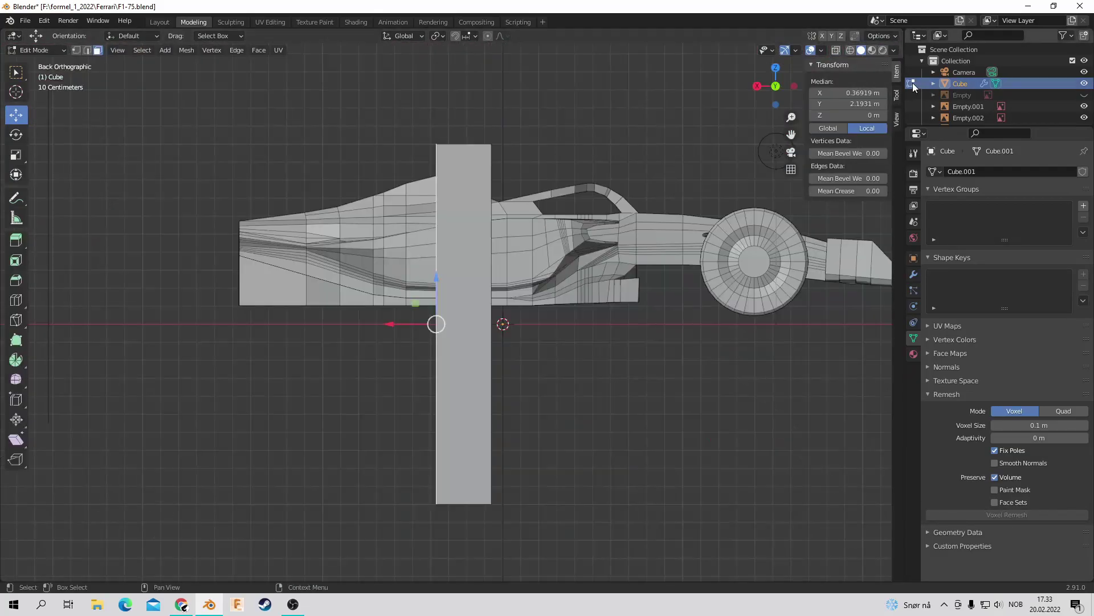
{"action": "left_click", "coordinate": [914, 306]}
{"action": "left_click", "coordinate": [917, 84]}
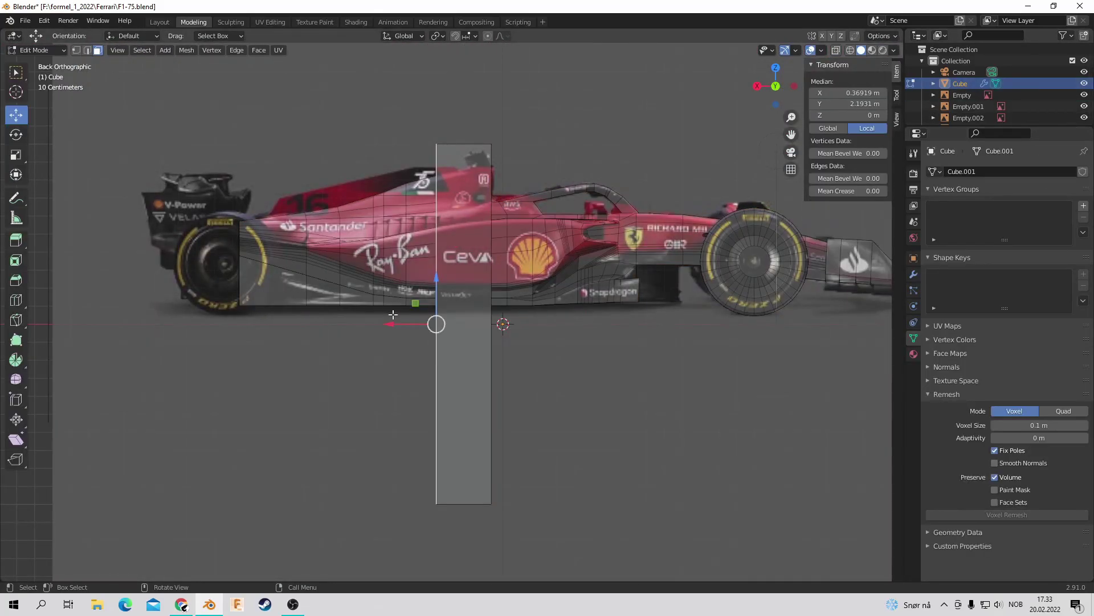
{"action": "middle_click_drag", "start_coordinate": [393, 314], "coordinate": [479, 530]}
{"action": "key", "text": "ctrl+KP_1"}
{"action": "scroll", "coordinate": [500, 318], "scroll_direction": "up", "scroll_amount": 3}
{"action": "scroll", "coordinate": [537, 264], "scroll_direction": "down", "scroll_amount": 4}
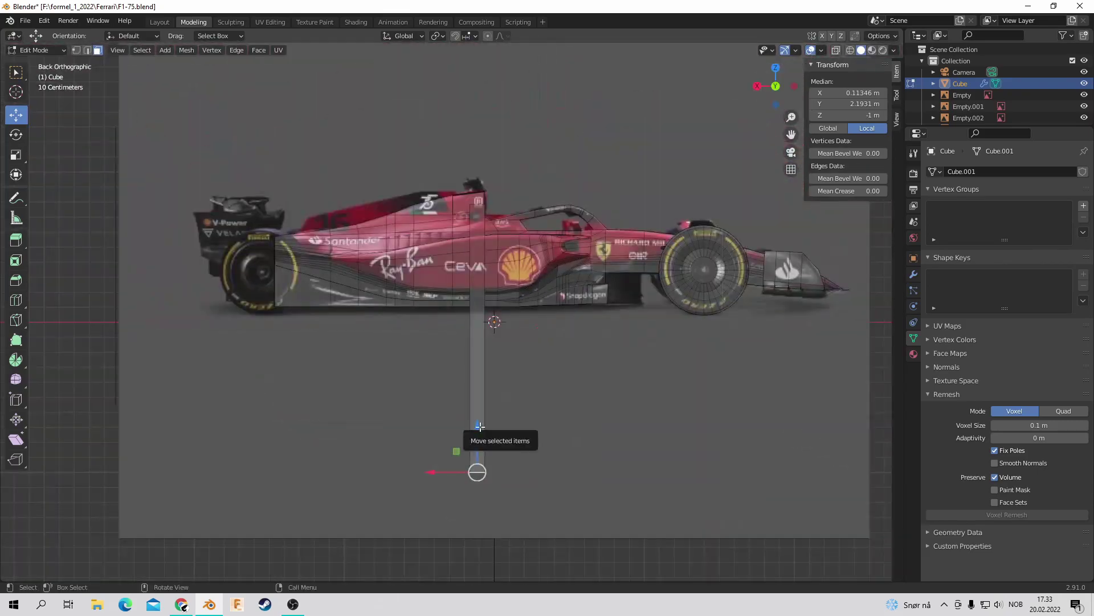
Step: Raise the selected vertices in Back view and slide them back in Top view
{"action": "left_click_drag", "start_coordinate": [480, 427], "coordinate": [480, 319]}
{"action": "middle_click_drag", "start_coordinate": [480, 319], "coordinate": [228, 171]}
{"action": "key", "text": "KP_7"}
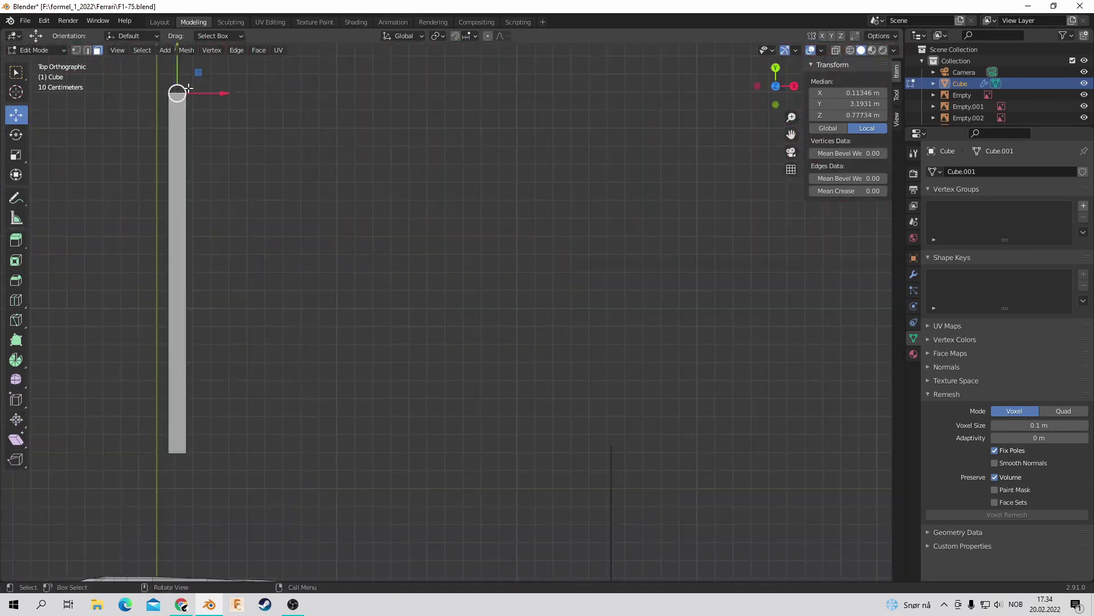
{"action": "scroll", "coordinate": [188, 88], "scroll_direction": "down", "scroll_amount": 4}
{"action": "scroll", "coordinate": [188, 88], "scroll_direction": "up", "scroll_amount": 3}
{"action": "mouse_move", "coordinate": [188, 88]}
{"action": "middle_mouse_down"}
{"action": "mouse_move", "coordinate": [81, 303]}
{"action": "mouse_move", "coordinate": [342, 285]}
{"action": "middle_mouse_up"}
{"action": "key", "text": "ctrl+KP_3"}
{"action": "scroll", "coordinate": [342, 285], "scroll_direction": "up", "scroll_amount": 5}
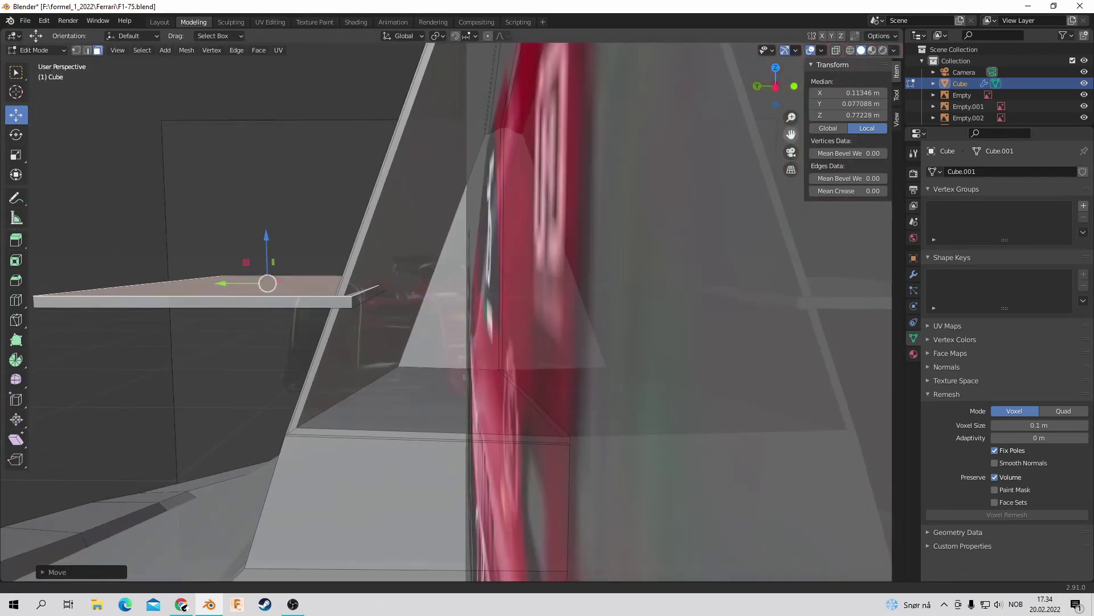
Step: Adjust a single vertex, switch to face select and extrude the plate face outward
{"action": "key", "text": "1"}
{"action": "left_click_drag", "start_coordinate": [386, 308], "coordinate": [418, 304]}
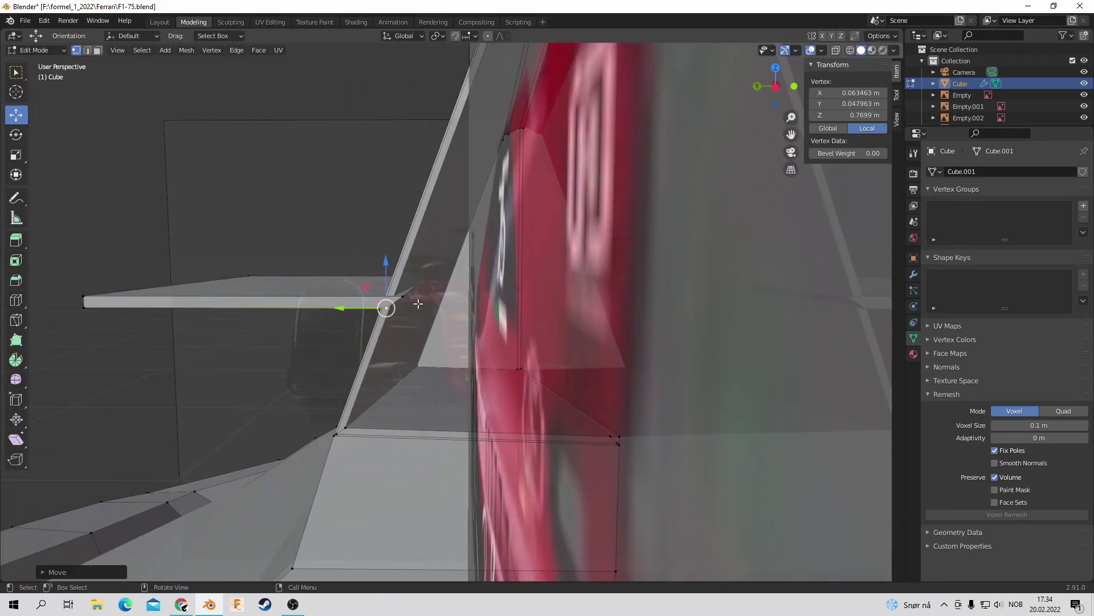
{"action": "key", "text": "3"}
{"action": "mouse_move", "coordinate": [388, 302]}
{"action": "middle_mouse_down"}
{"action": "mouse_move", "coordinate": [779, 122]}
{"action": "mouse_move", "coordinate": [757, 137]}
{"action": "middle_mouse_up"}
{"action": "key", "text": "ctrl+KP_3"}
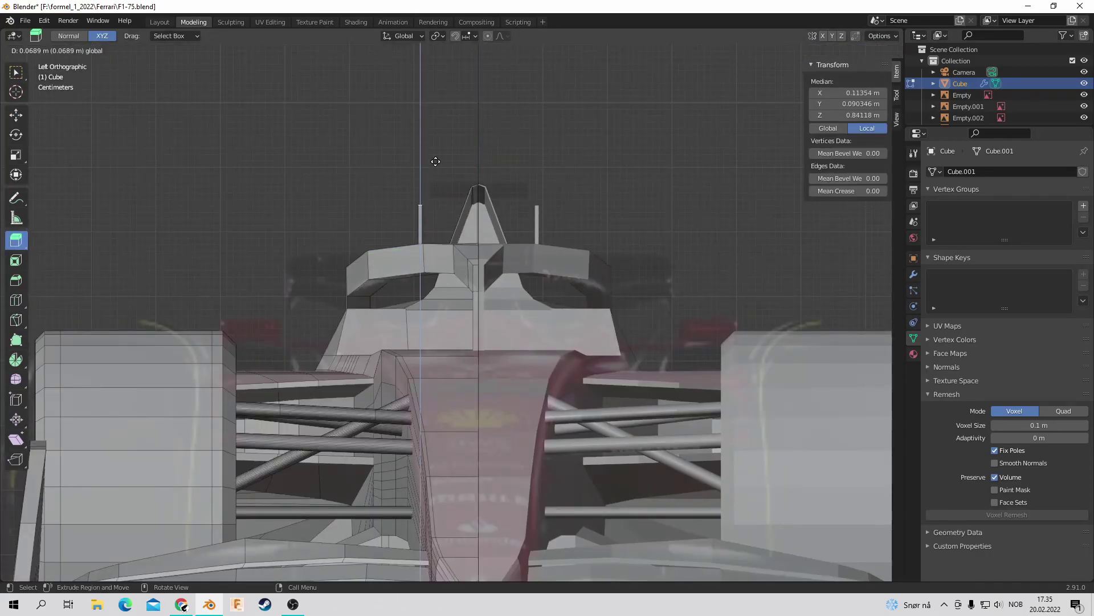
{"action": "left_click", "coordinate": [436, 161]}
{"action": "scroll", "coordinate": [435, 161], "scroll_direction": "down", "scroll_amount": 4}
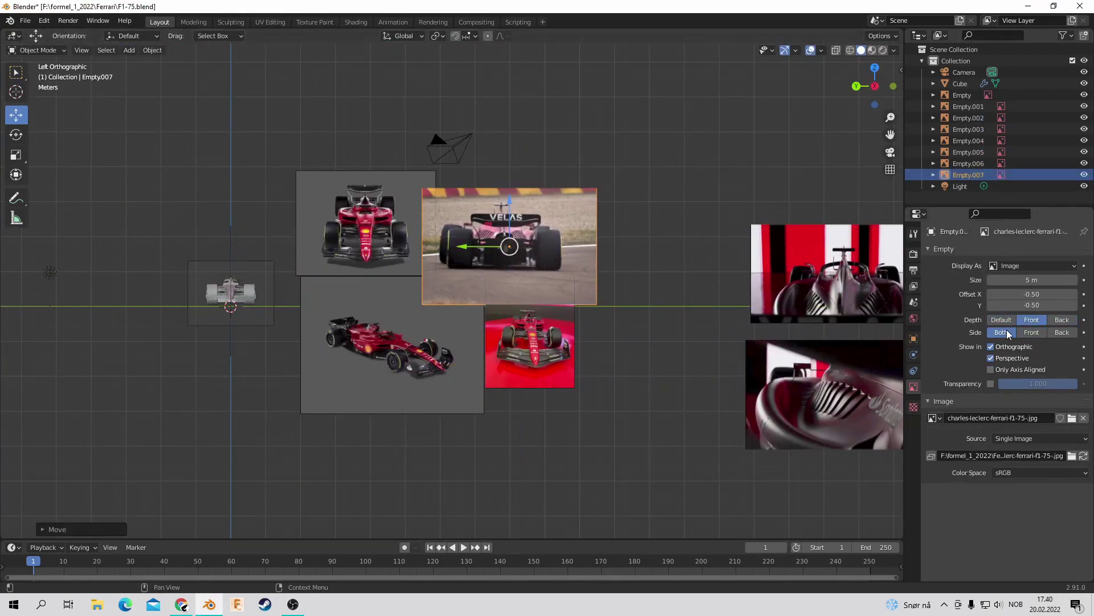
Step: Set the rear photo's Depth to Default and orbit to view the references in perspective
{"action": "left_click", "coordinate": [1001, 320]}
{"action": "scroll", "coordinate": [510, 150], "scroll_direction": "up", "scroll_amount": 5}
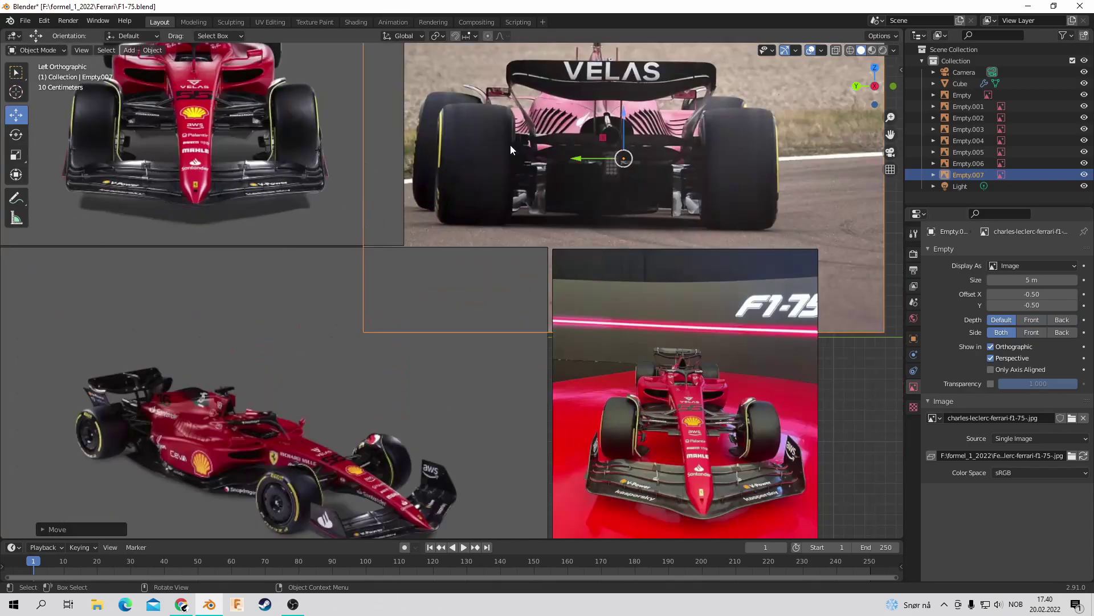
{"action": "middle_click_drag", "start_coordinate": [513, 171], "coordinate": [450, 152]}
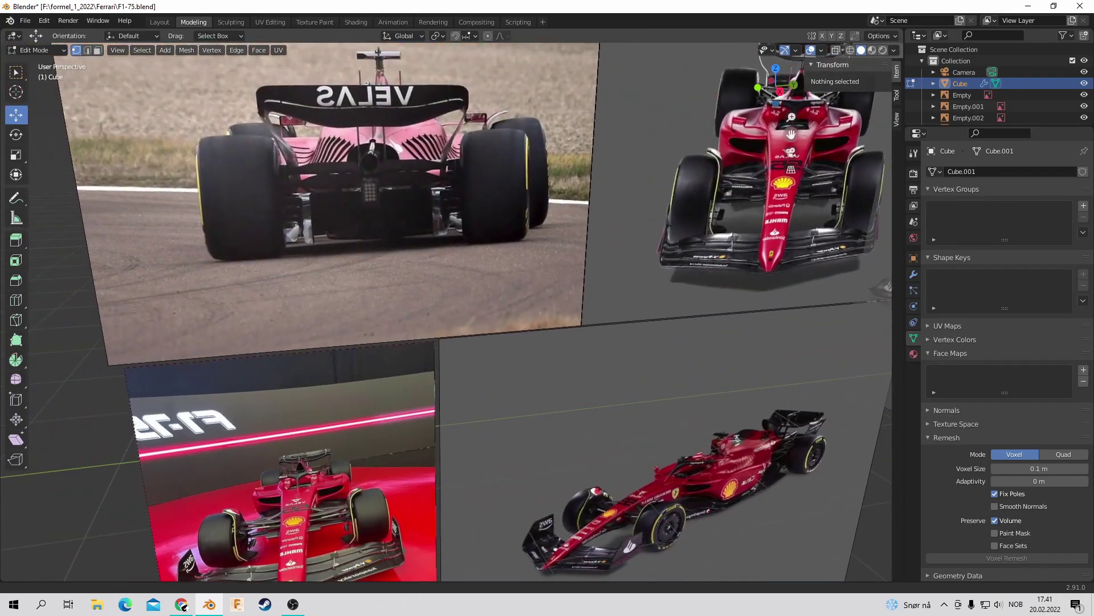
Step: Survey the car mesh from the top with face selection enabled
{"action": "key", "text": "KP_7"}
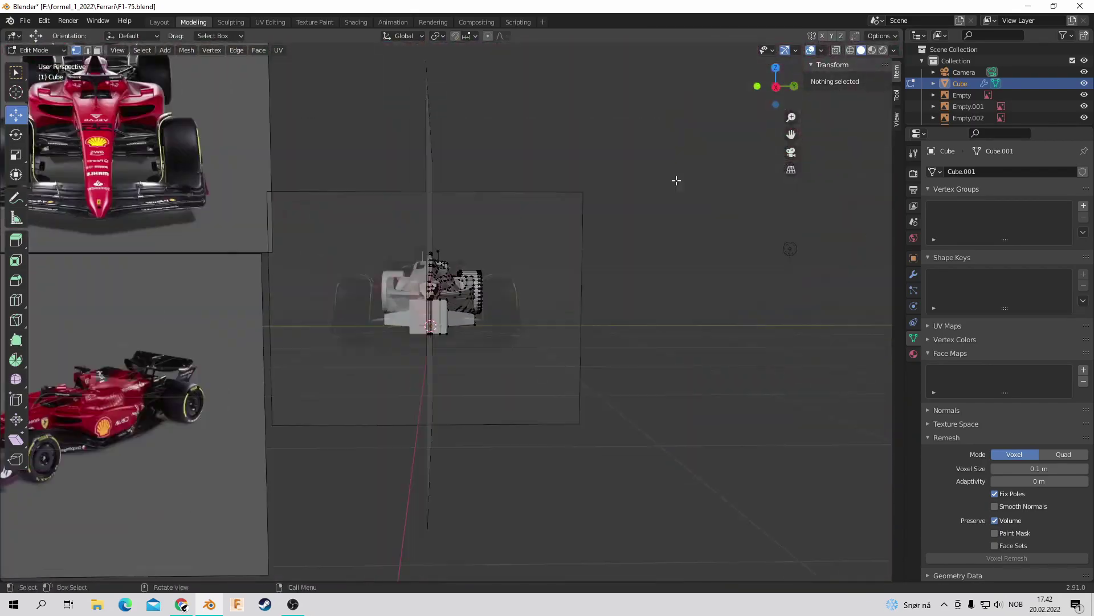
{"action": "mouse_move", "coordinate": [748, 200]}
{"action": "middle_mouse_down"}
{"action": "mouse_move", "coordinate": [526, 242]}
{"action": "mouse_move", "coordinate": [683, 172]}
{"action": "middle_mouse_up"}
{"action": "key", "text": "3"}
{"action": "scroll", "coordinate": [404, 457], "scroll_direction": "down", "scroll_amount": 6}
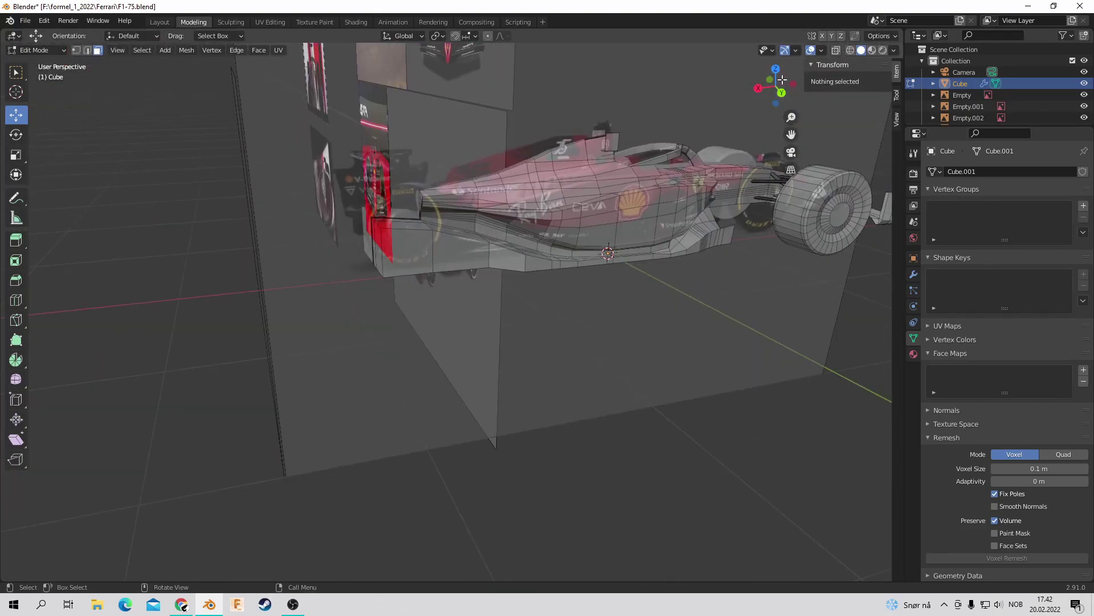
{"action": "mouse_move", "coordinate": [404, 458]}
{"action": "middle_mouse_down"}
{"action": "mouse_move", "coordinate": [551, 197]}
{"action": "mouse_move", "coordinate": [504, 156]}
{"action": "middle_mouse_up"}
{"action": "scroll", "coordinate": [504, 156], "scroll_direction": "up", "scroll_amount": 4}
{"action": "scroll", "coordinate": [504, 157], "scroll_direction": "down", "scroll_amount": 6}
Step: Add a new box section and place it at the rear of the car
{"action": "left_click", "coordinate": [164, 50]}
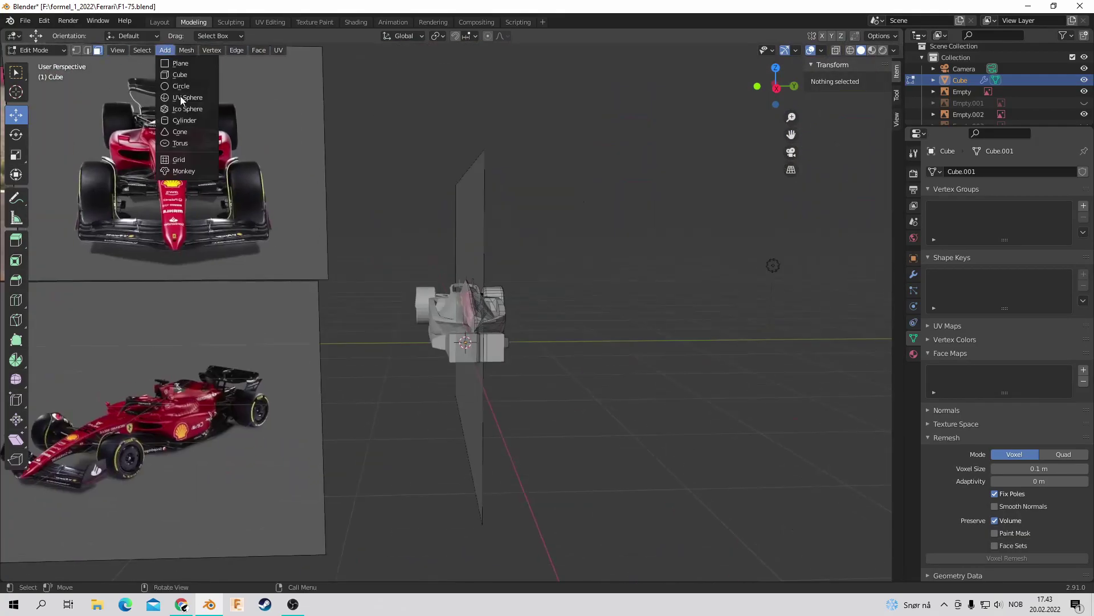
{"action": "left_click_drag", "start_coordinate": [778, 89], "coordinate": [698, 202]}
{"action": "left_click", "coordinate": [787, 76]}
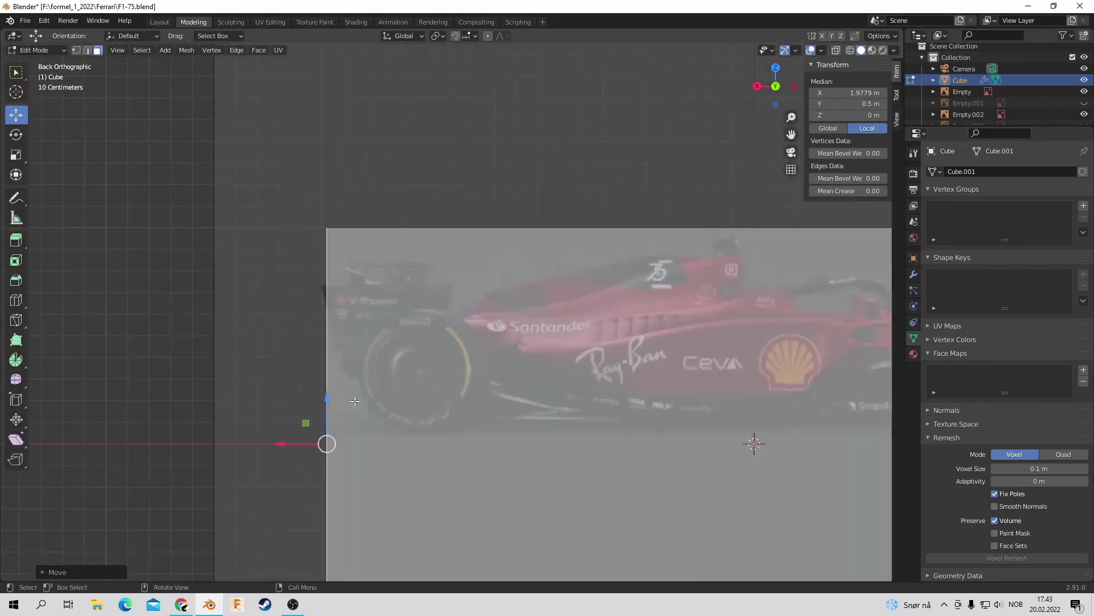
{"action": "scroll", "coordinate": [599, 136], "scroll_direction": "down", "scroll_amount": 4}
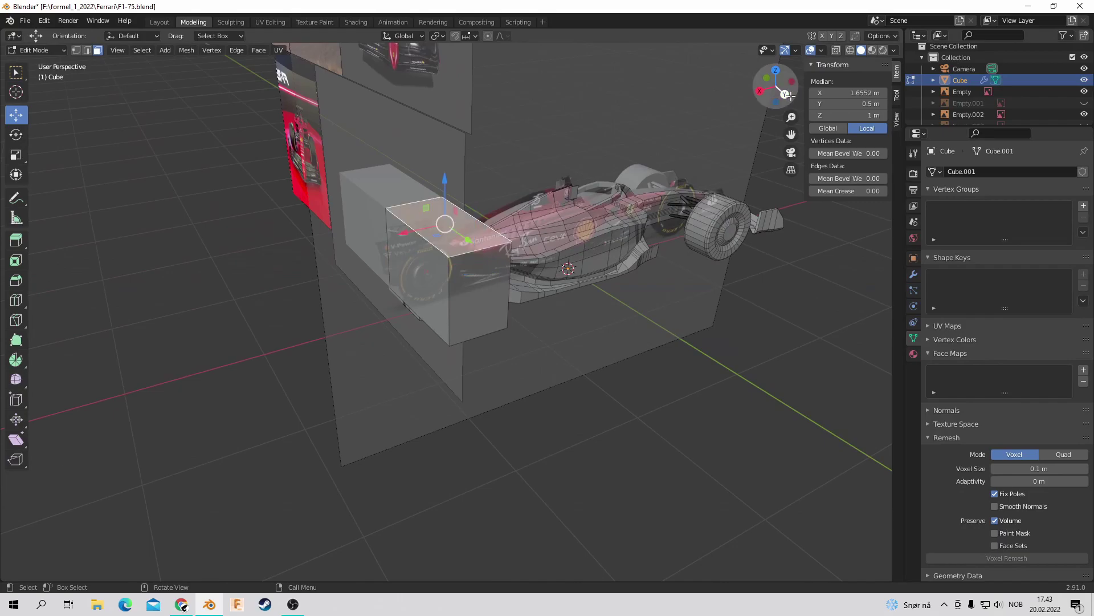
{"action": "left_click", "coordinate": [410, 163]}
{"action": "key", "text": "KP_3"}
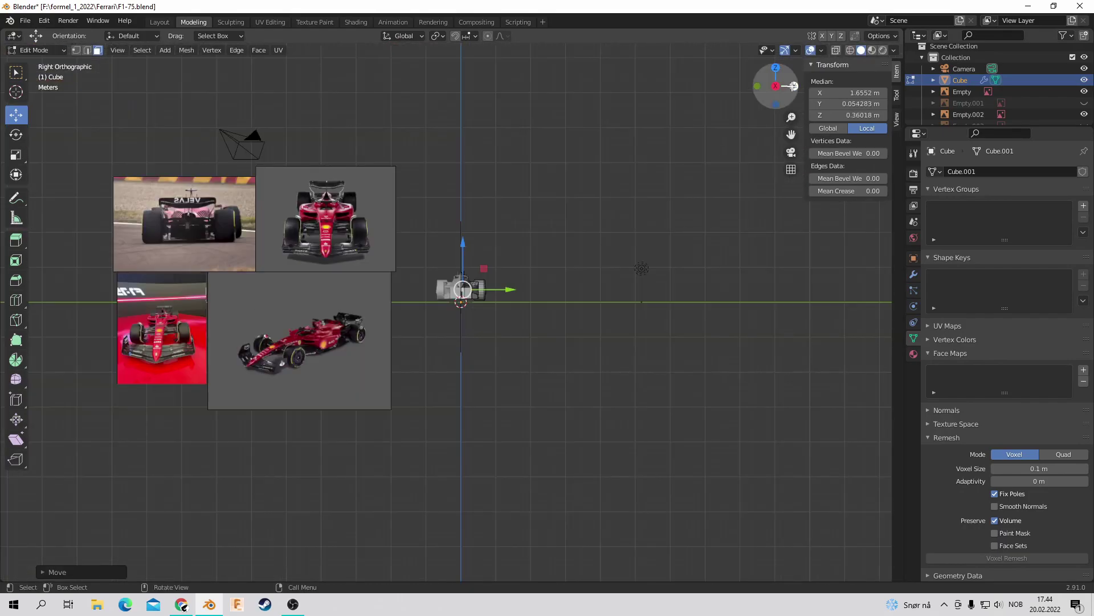
Step: Add a cylinder at the rear and switch to the Scale tool
{"action": "mouse_move", "coordinate": [776, 86]}
{"action": "left_mouse_down"}
{"action": "mouse_move", "coordinate": [769, 96]}
{"action": "mouse_move", "coordinate": [127, 81]}
{"action": "left_mouse_up"}
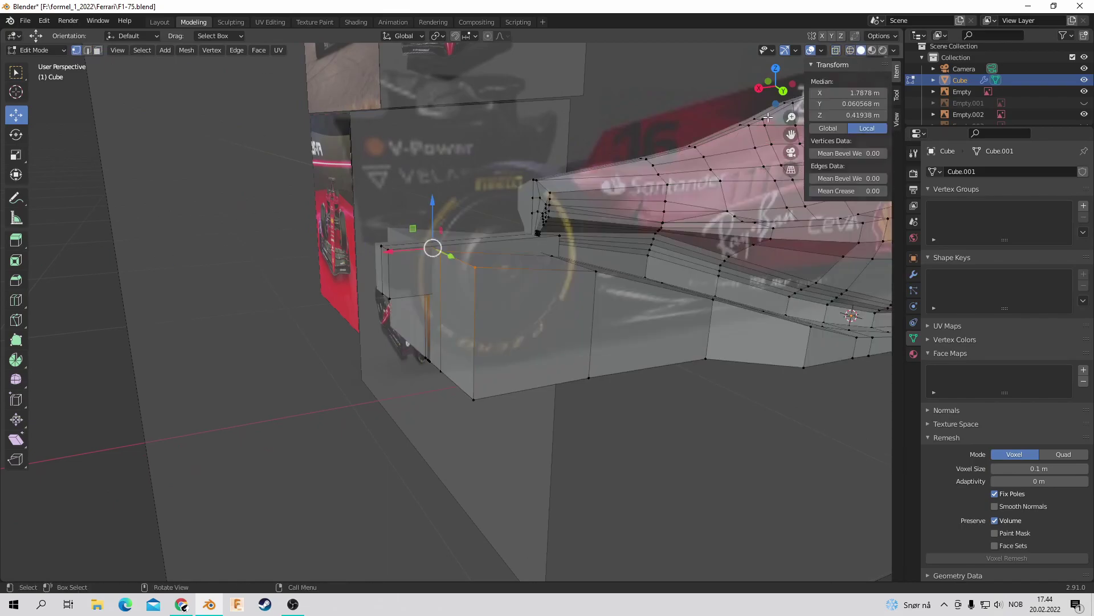
{"action": "mouse_move", "coordinate": [768, 117]}
{"action": "middle_mouse_down"}
{"action": "mouse_move", "coordinate": [646, 162]}
{"action": "mouse_move", "coordinate": [294, 112]}
{"action": "middle_mouse_up"}
{"action": "mouse_move", "coordinate": [791, 90]}
{"action": "middle_mouse_down"}
{"action": "mouse_move", "coordinate": [378, 256]}
{"action": "mouse_move", "coordinate": [542, 230]}
{"action": "middle_mouse_up"}
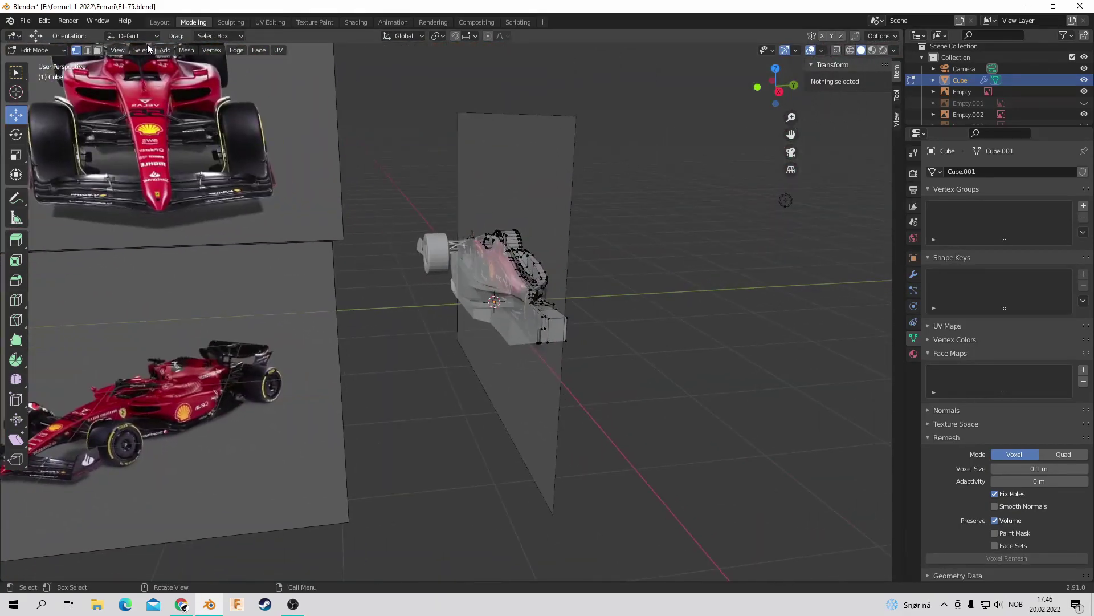
{"action": "left_click", "coordinate": [184, 120]}
{"action": "left_click", "coordinate": [758, 86]}
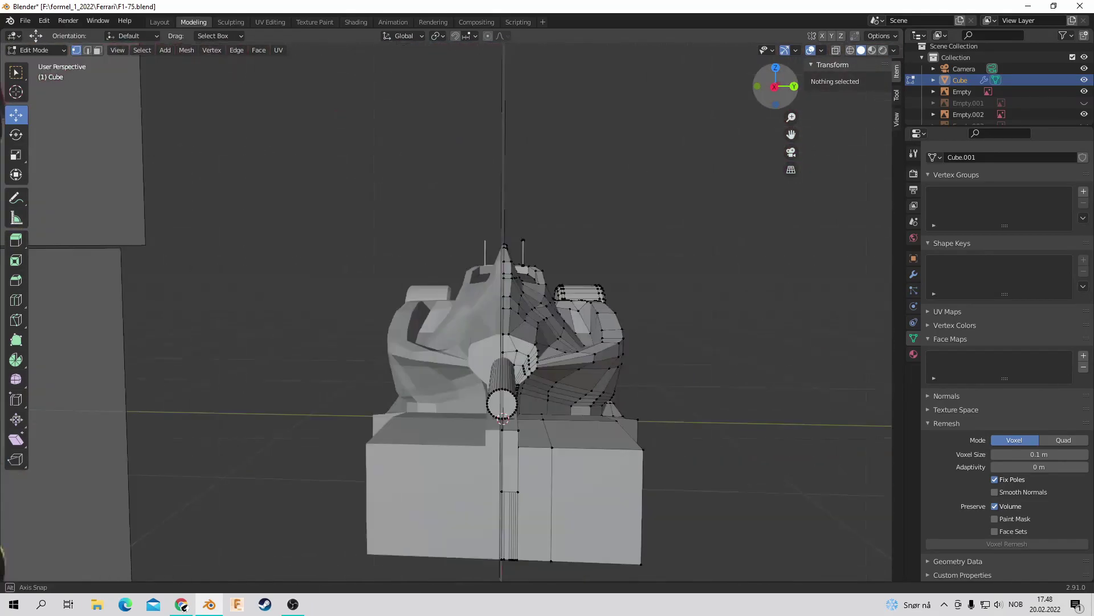
{"action": "middle_click_drag", "start_coordinate": [502, 342], "coordinate": [550, 367]}
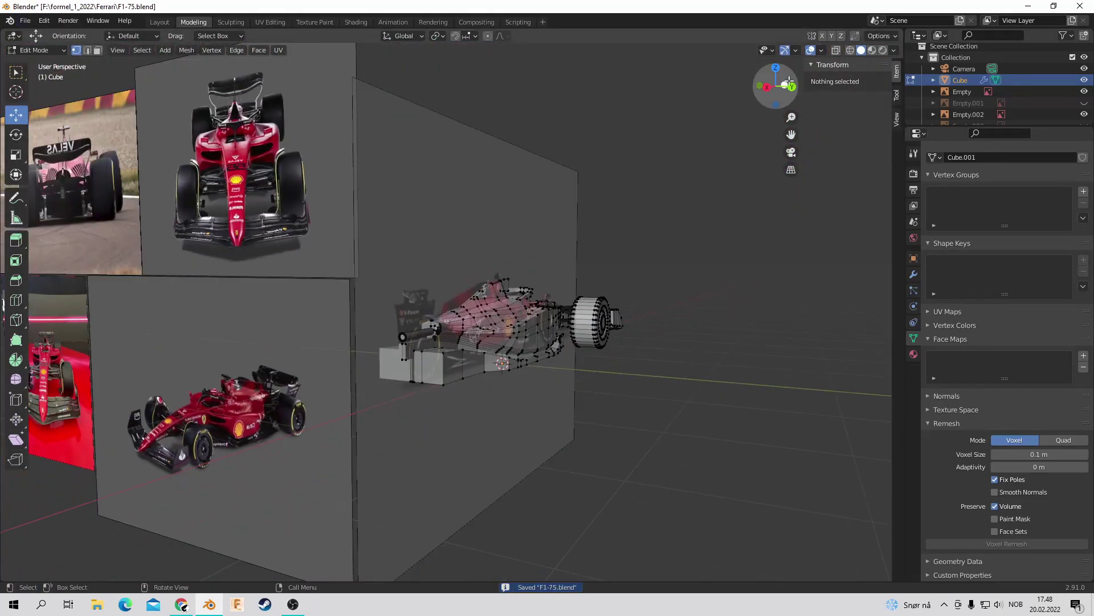
Step: Zoom and orbit out to a wide view of the car's new rear tubes
{"action": "scroll", "coordinate": [550, 368], "scroll_direction": "up", "scroll_amount": 5}
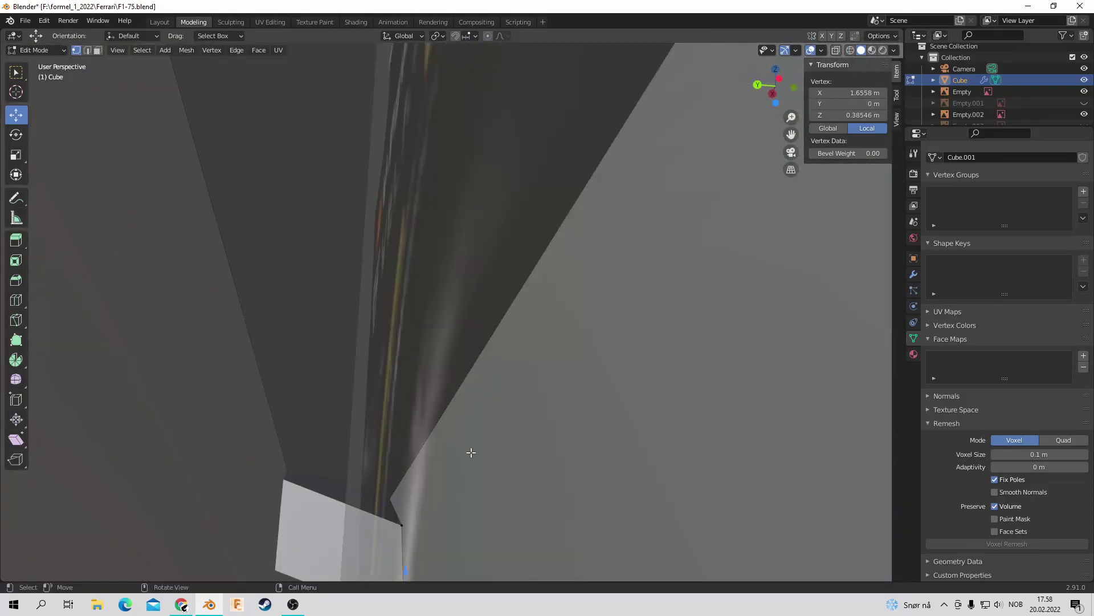
{"action": "middle_click_drag", "start_coordinate": [471, 452], "coordinate": [466, 393]}
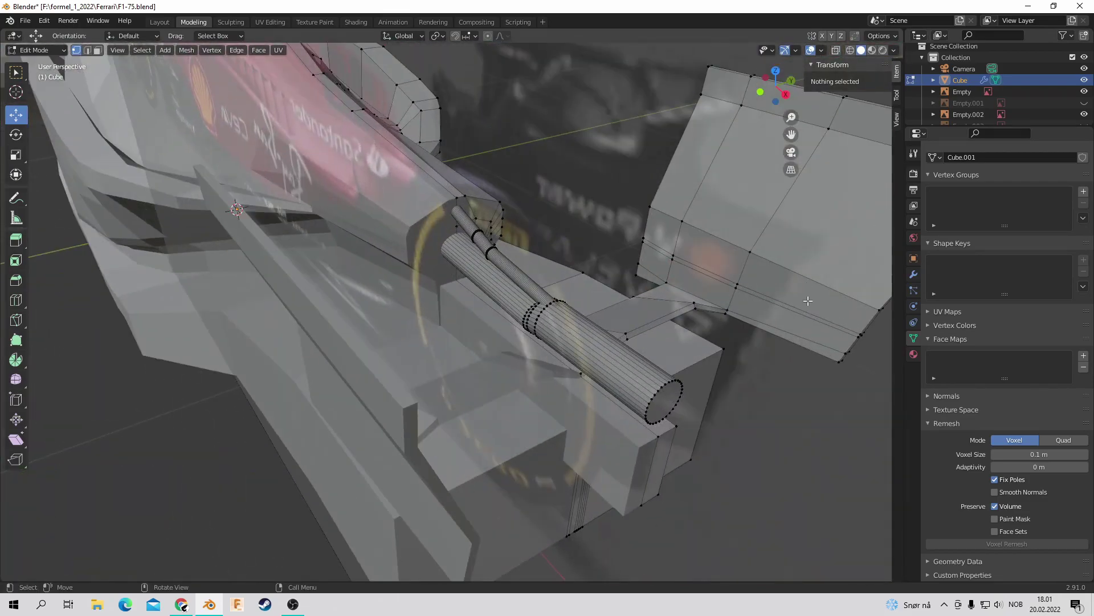
Step: Brush-select vertices with circle select, then pan to bring the origin into view
{"action": "key", "text": "c"}
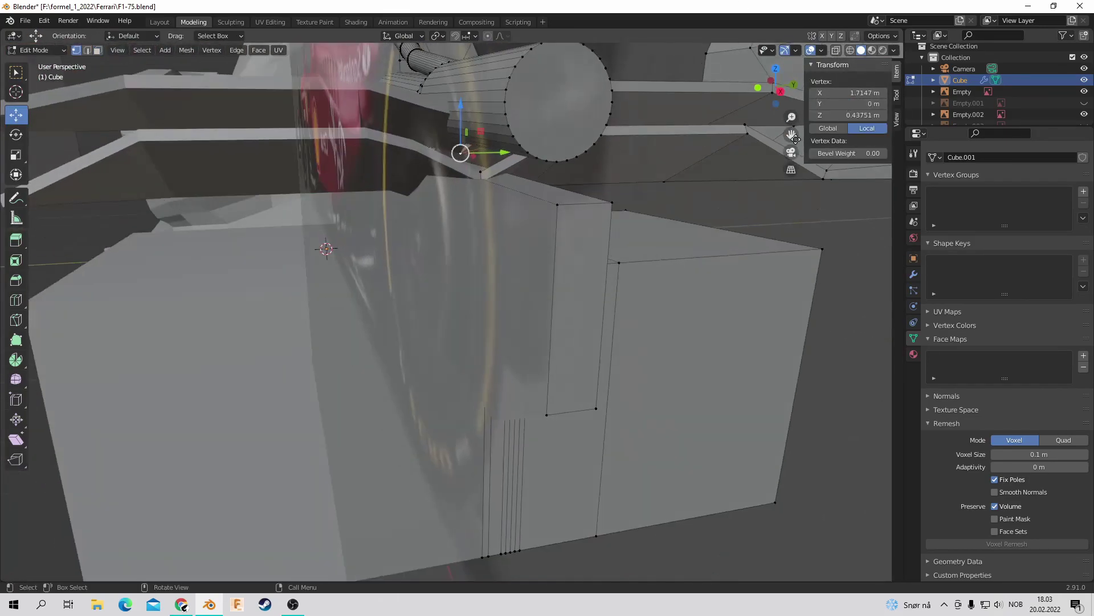
{"action": "left_click", "coordinate": [856, 104]}
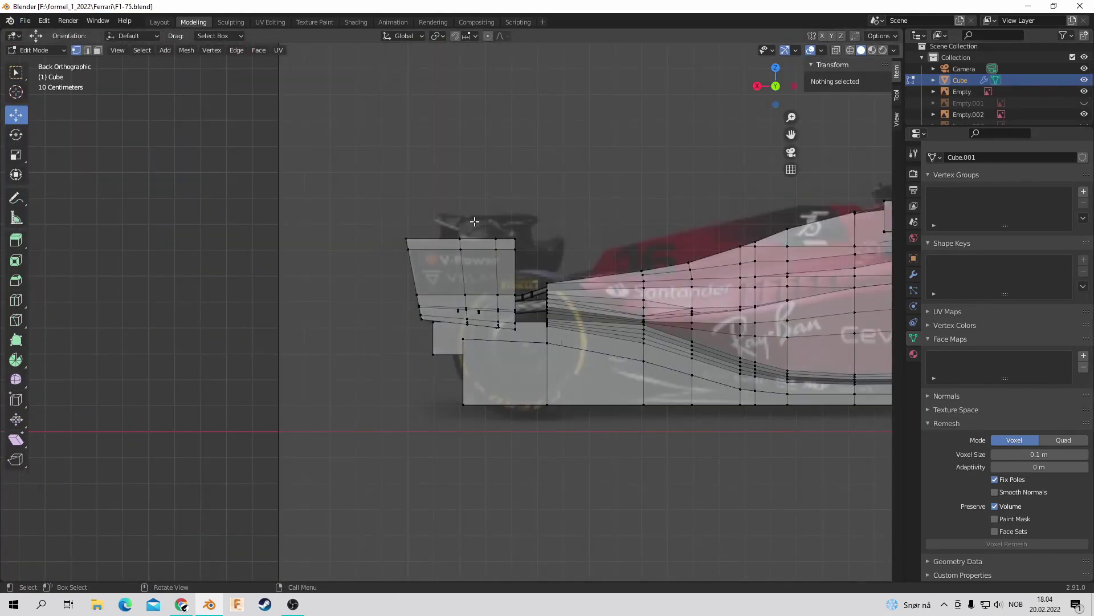
{"action": "middle_click_drag", "start_coordinate": [474, 221], "coordinate": [384, 190], "text": "shift"}
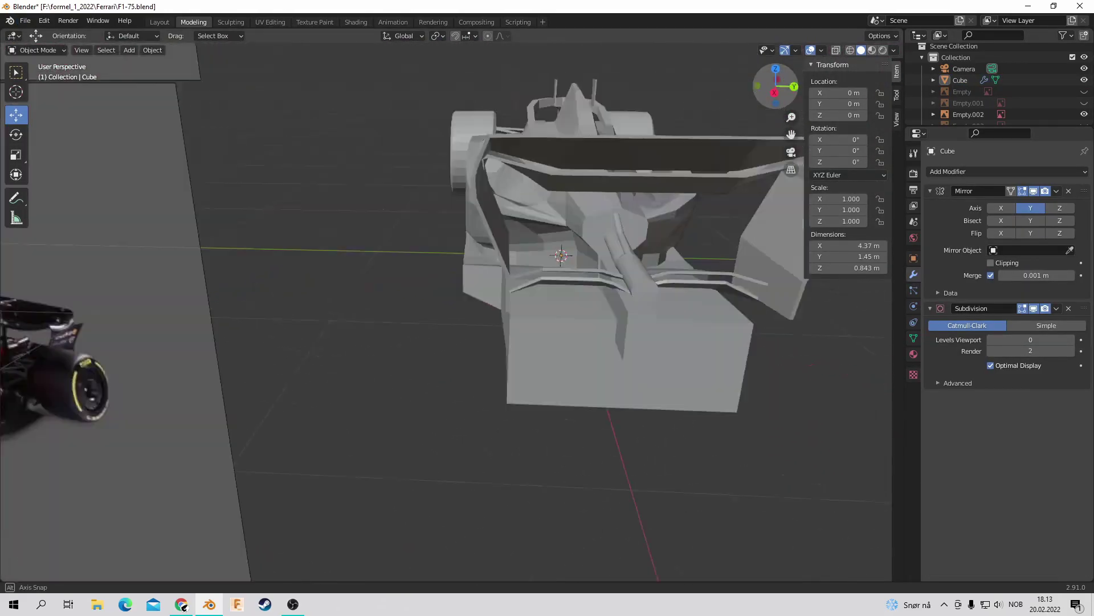
Step: Return to Edit Mode and scale and move the rear wheel in side view
{"action": "left_click", "coordinate": [50, 50]}
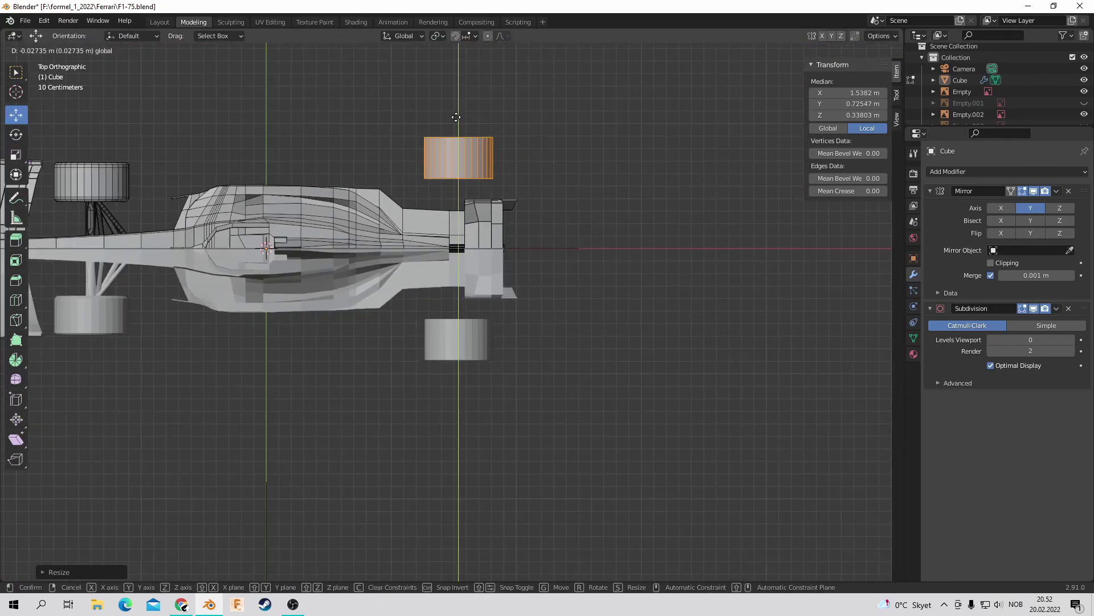
{"action": "left_click", "coordinate": [758, 86]}
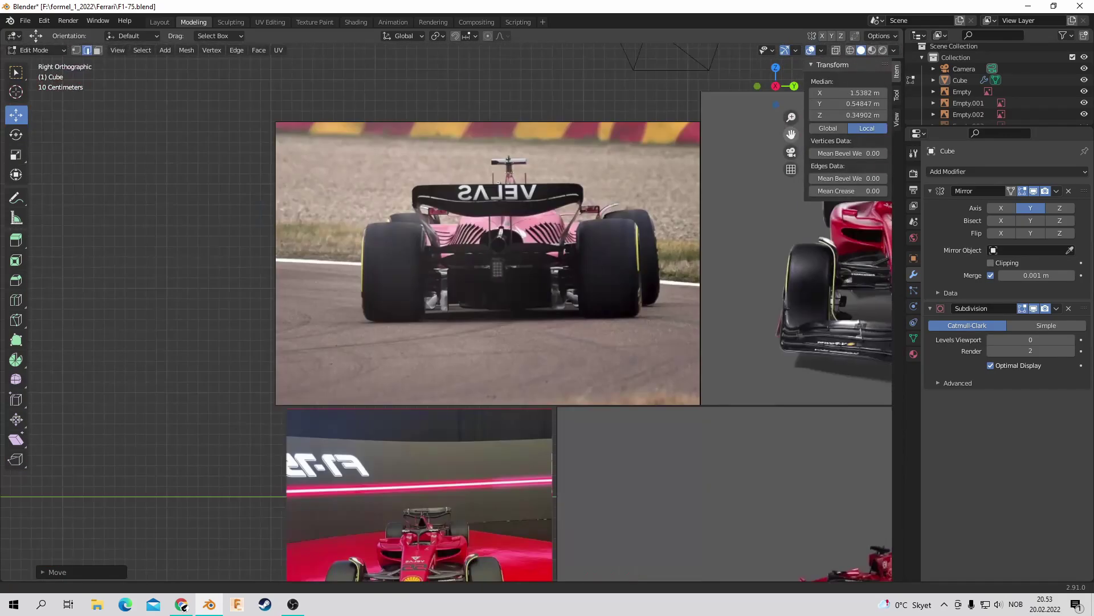
{"action": "scroll", "coordinate": [477, 317], "scroll_direction": "up", "scroll_amount": 4}
{"action": "key", "text": "s"}
{"action": "key", "text": "g"}
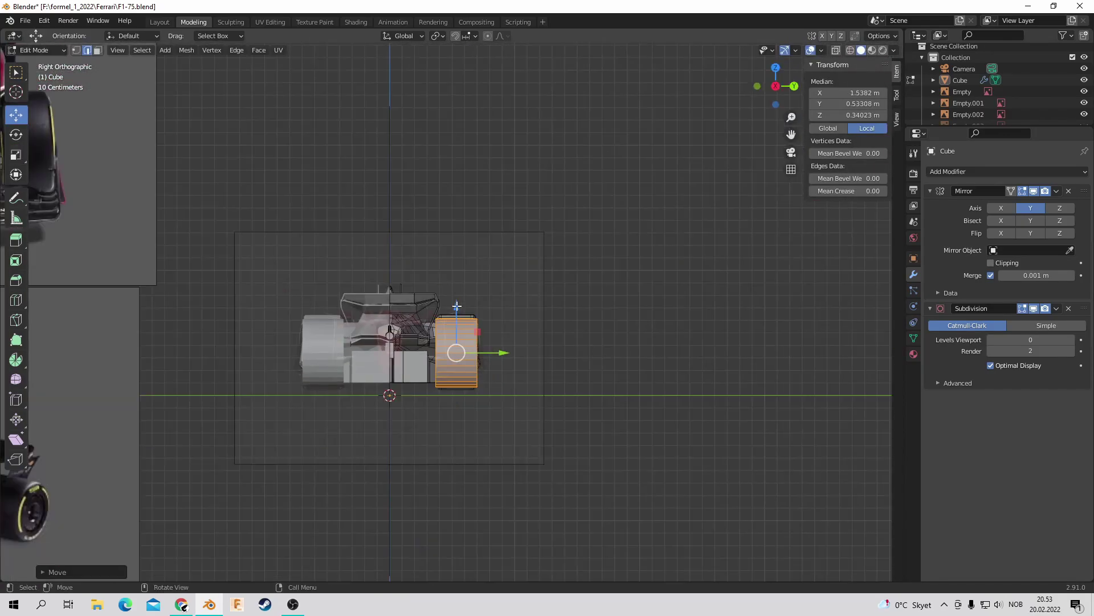
{"action": "left_click", "coordinate": [462, 336]}
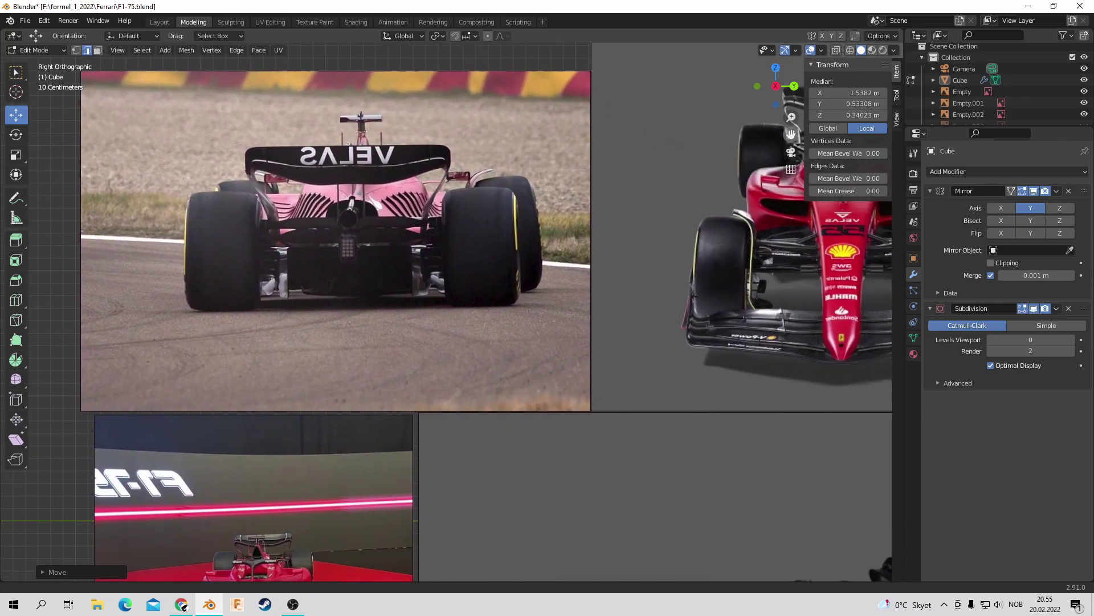
Step: Nudge the rear wheel right to match the side reference photo and check it
{"action": "left_click", "coordinate": [794, 86]}
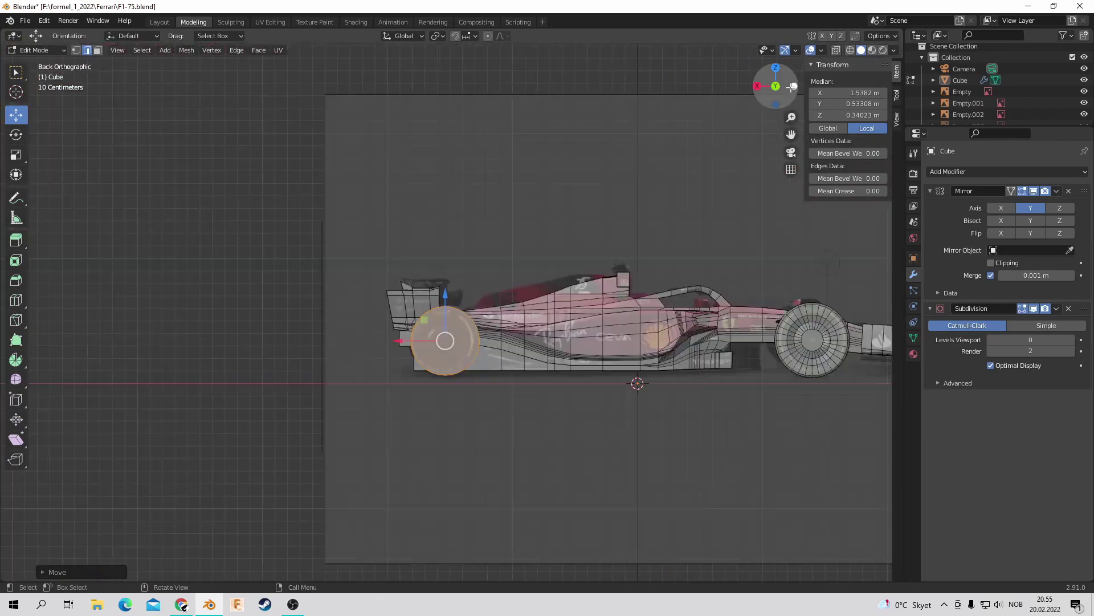
{"action": "scroll", "coordinate": [388, 350], "scroll_direction": "up", "scroll_amount": 2}
{"action": "key", "text": "g"}
{"action": "left_click", "coordinate": [403, 353]}
{"action": "middle_click_drag", "start_coordinate": [404, 353], "coordinate": [249, 308], "text": "shift"}
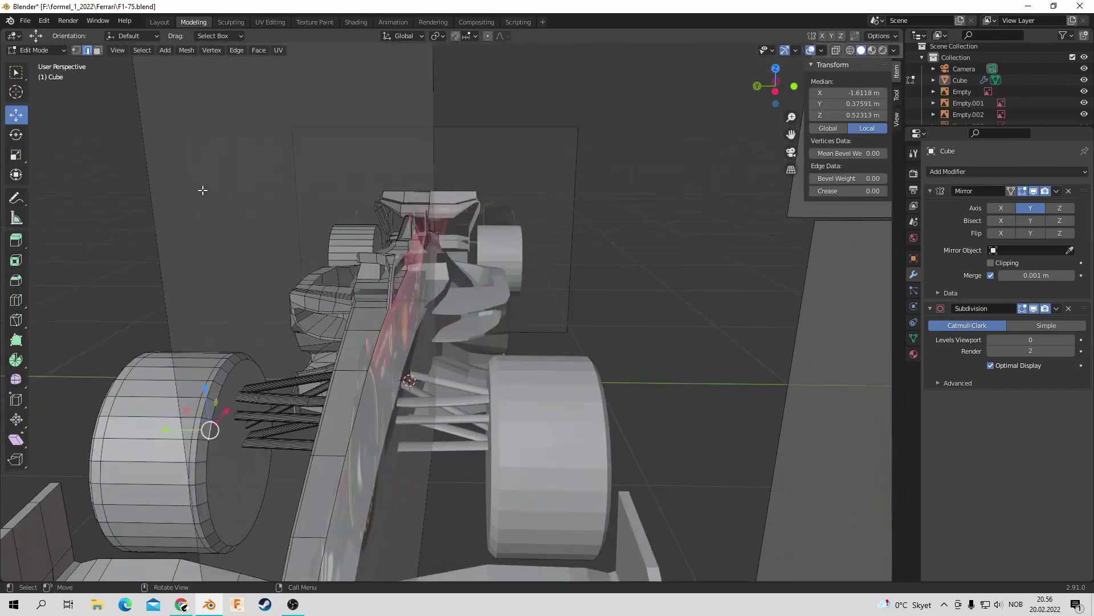
{"action": "mouse_move", "coordinate": [208, 430]}
{"action": "middle_mouse_down"}
{"action": "mouse_move", "coordinate": [95, 183]}
{"action": "mouse_move", "coordinate": [59, 271]}
{"action": "mouse_move", "coordinate": [456, 321]}
{"action": "middle_mouse_up"}
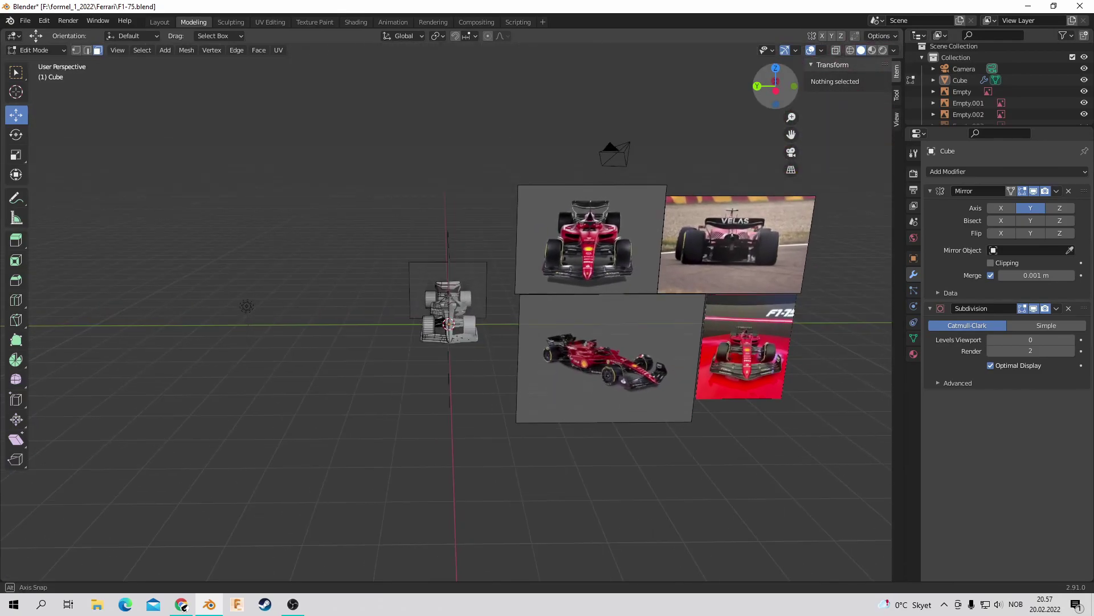
{"action": "scroll", "coordinate": [463, 320], "scroll_direction": "up", "scroll_amount": 4}
{"action": "scroll", "coordinate": [460, 316], "scroll_direction": "up", "scroll_amount": 4}
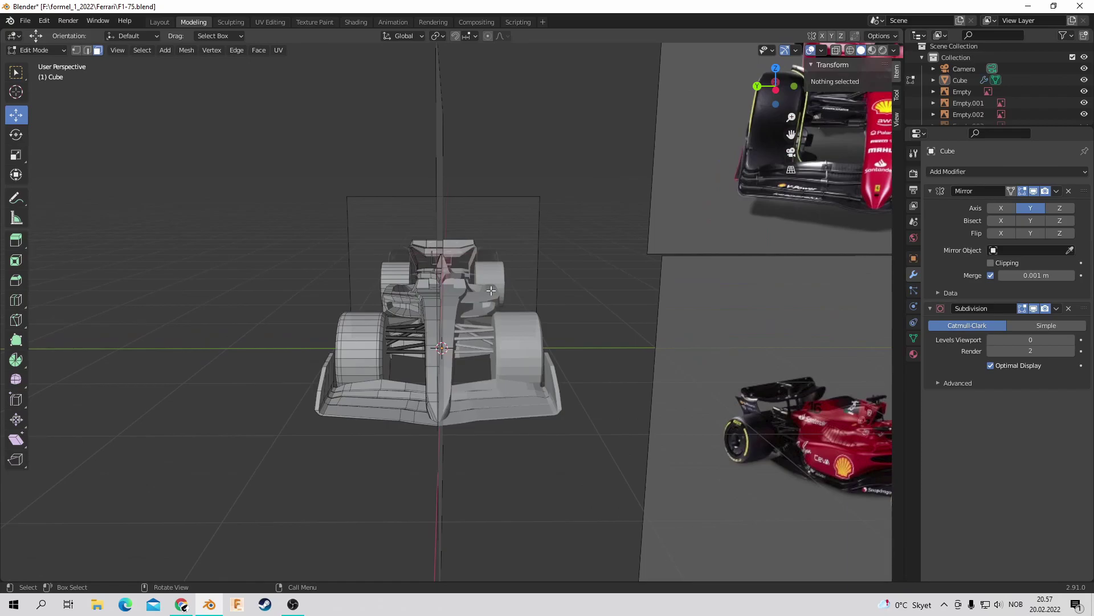
{"action": "key", "text": "KP_7"}
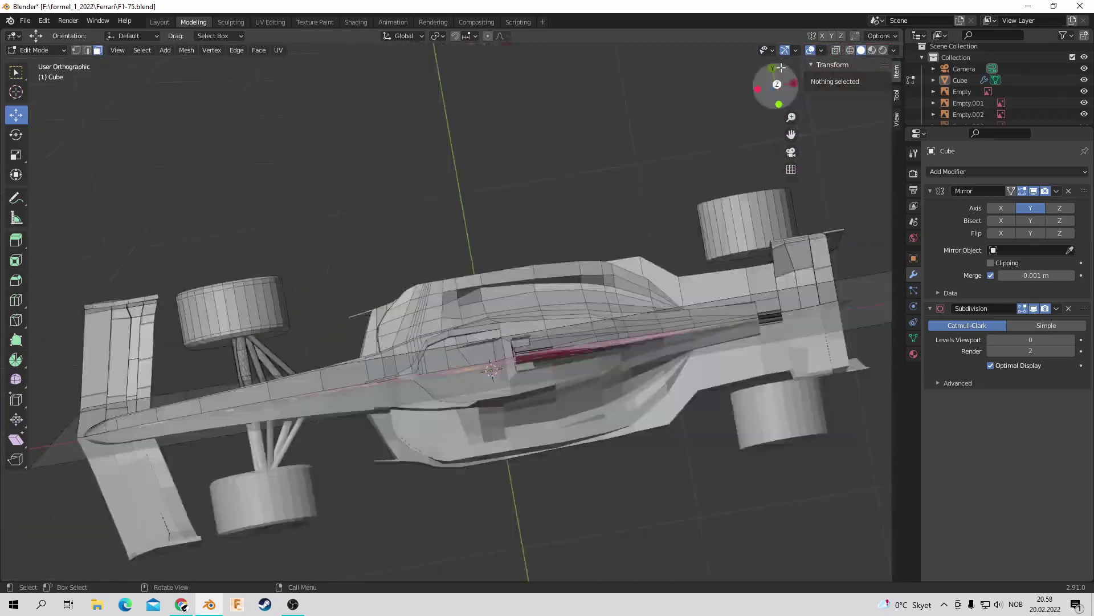
{"action": "scroll", "coordinate": [365, 228], "scroll_direction": "up", "scroll_amount": 3}
{"action": "key", "text": "shift+z"}
{"action": "key", "text": "c"}
{"action": "mouse_move", "coordinate": [273, 217]}
{"action": "left_mouse_down"}
{"action": "mouse_move", "coordinate": [478, 279]}
{"action": "mouse_move", "coordinate": [274, 268]}
{"action": "left_mouse_up"}
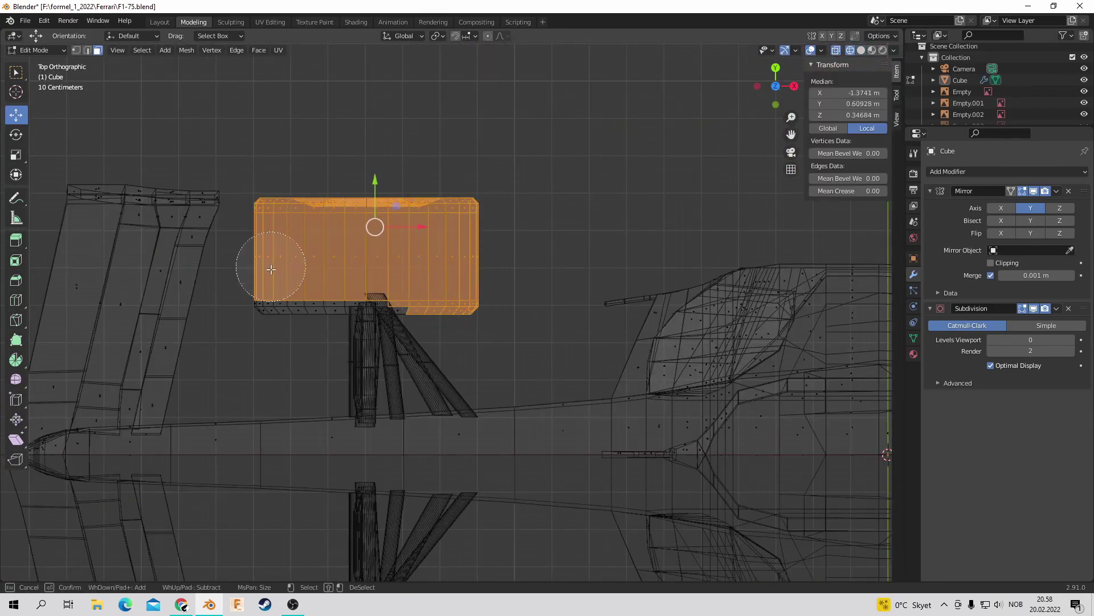
{"action": "key", "text": "Return"}
{"action": "middle_click_drag", "start_coordinate": [274, 268], "coordinate": [109, 280], "text": "alt"}
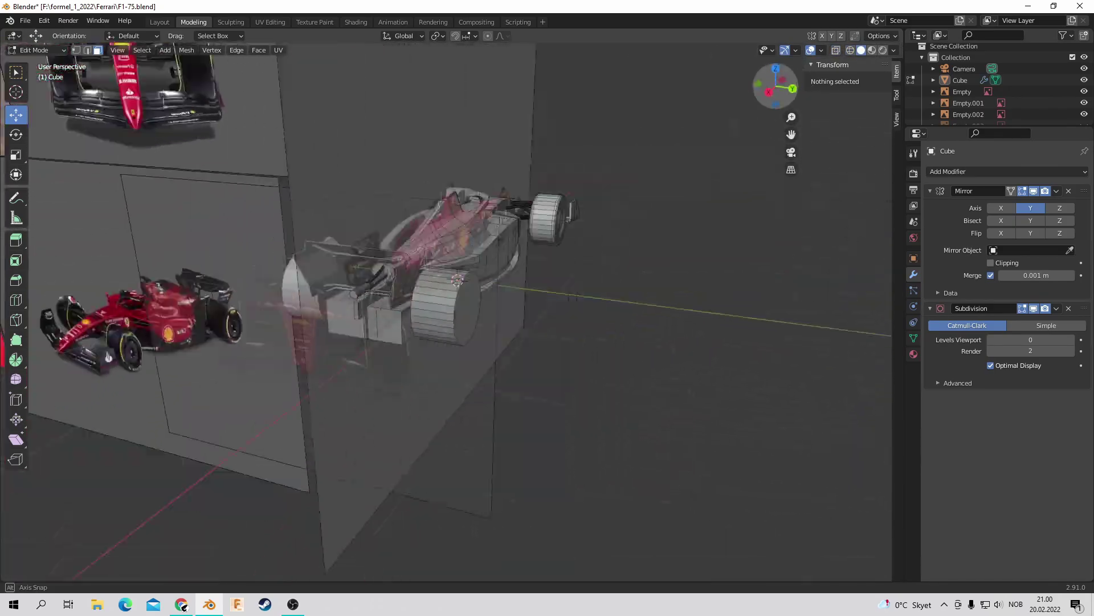
Step: Add an edge loop around the rear wheel and bevel its outer edge loop
{"action": "middle_click_drag", "start_coordinate": [513, 313], "coordinate": [627, 256]}
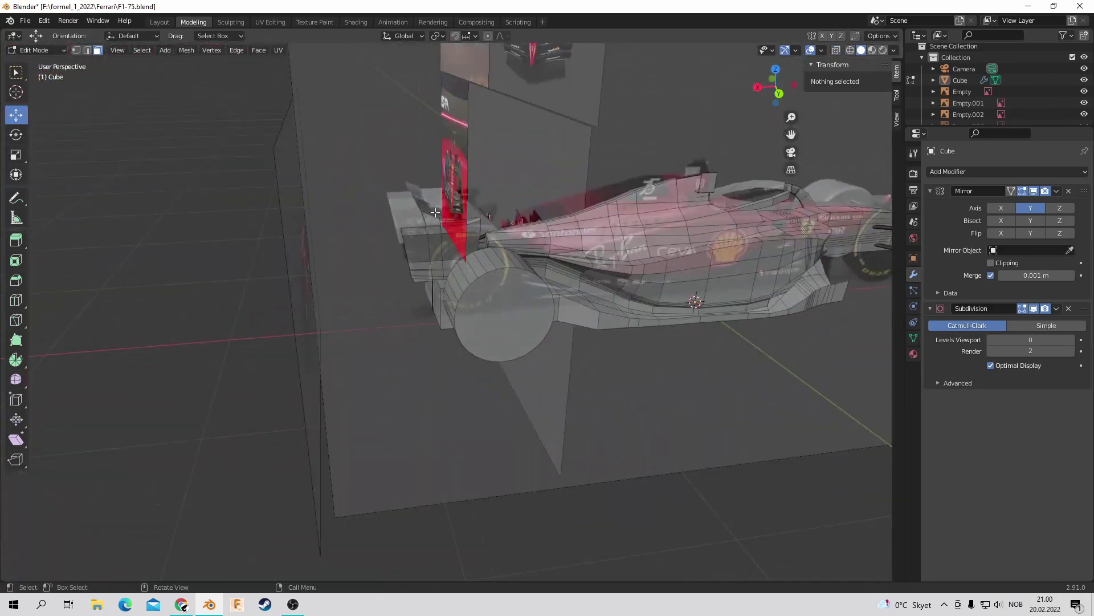
{"action": "left_click", "coordinate": [16, 299]}
{"action": "left_click_drag", "start_coordinate": [464, 251], "coordinate": [473, 250]}
{"action": "left_click", "coordinate": [473, 251]}
{"action": "middle_click_drag", "start_coordinate": [473, 251], "coordinate": [399, 256]}
{"action": "left_click", "coordinate": [16, 279]}
{"action": "left_click", "coordinate": [516, 285], "text": "alt"}
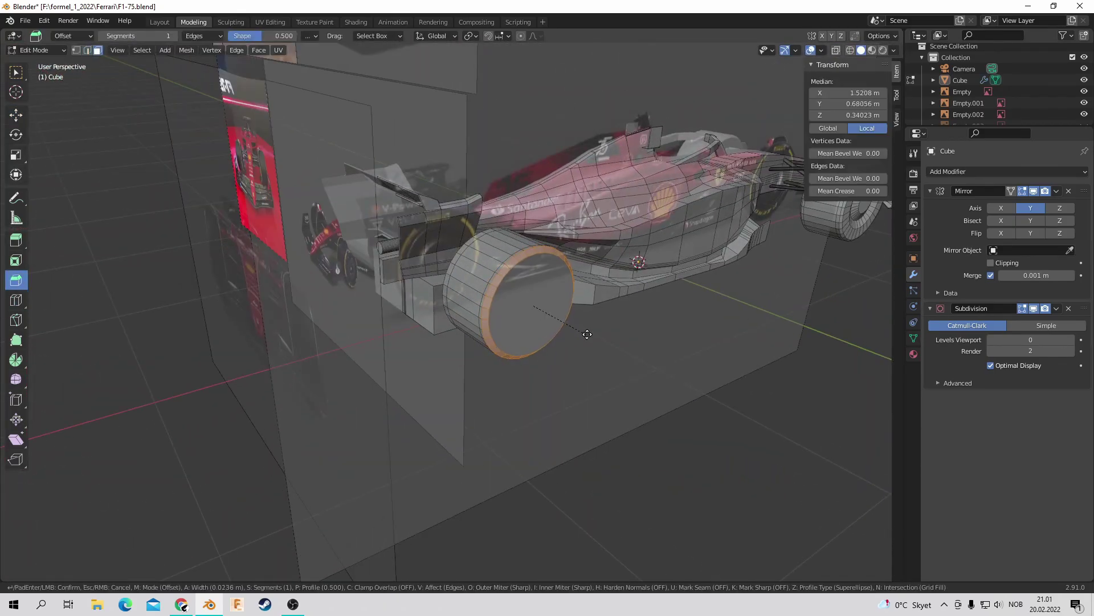
Step: Inset the rear wheel's side face twice to form a rim ring around a smaller face
{"action": "middle_click_drag", "start_coordinate": [575, 277], "coordinate": [513, 285]}
{"action": "key", "text": "ctrl+KP_1"}
{"action": "left_click", "coordinate": [16, 260]}
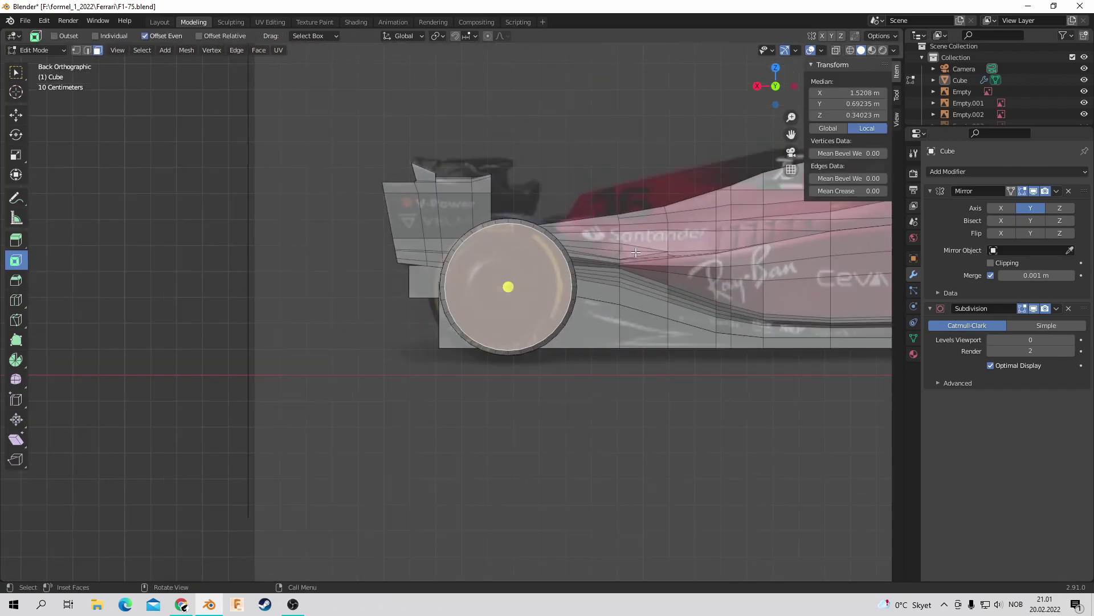
{"action": "mouse_move", "coordinate": [547, 285]}
{"action": "left_mouse_down"}
{"action": "mouse_move", "coordinate": [605, 289]}
{"action": "mouse_move", "coordinate": [593, 285]}
{"action": "left_mouse_up"}
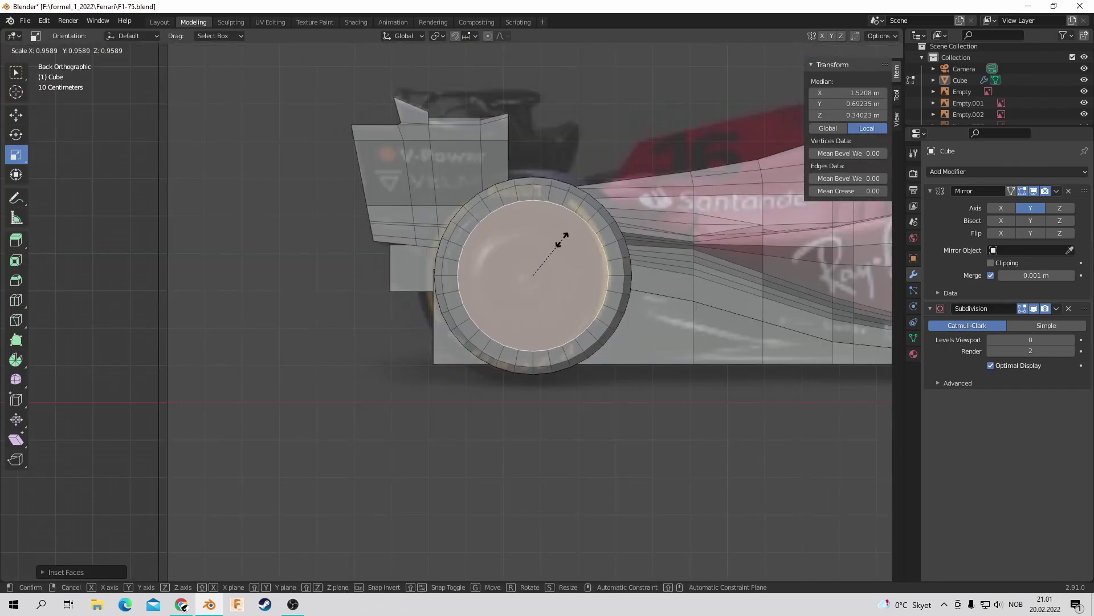
{"action": "middle_click_drag", "start_coordinate": [498, 293], "coordinate": [513, 273]}
{"action": "key", "text": "ctrl+KP_1"}
{"action": "left_click_drag", "start_coordinate": [513, 273], "coordinate": [488, 202]}
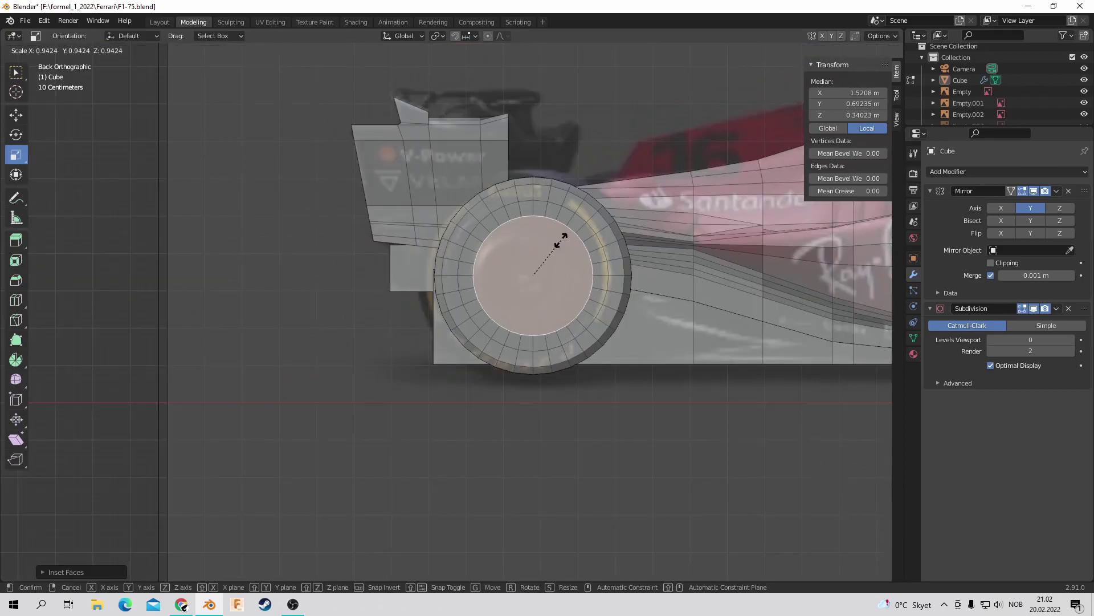
{"action": "left_click", "coordinate": [555, 249]}
Step: Shrink the inner hub face further, deselect everything and view the car from above
{"action": "middle_click_drag", "start_coordinate": [555, 249], "coordinate": [399, 262]}
{"action": "left_click", "coordinate": [16, 260]}
{"action": "key", "text": "ctrl+KP_1"}
{"action": "left_click", "coordinate": [153, 94]}
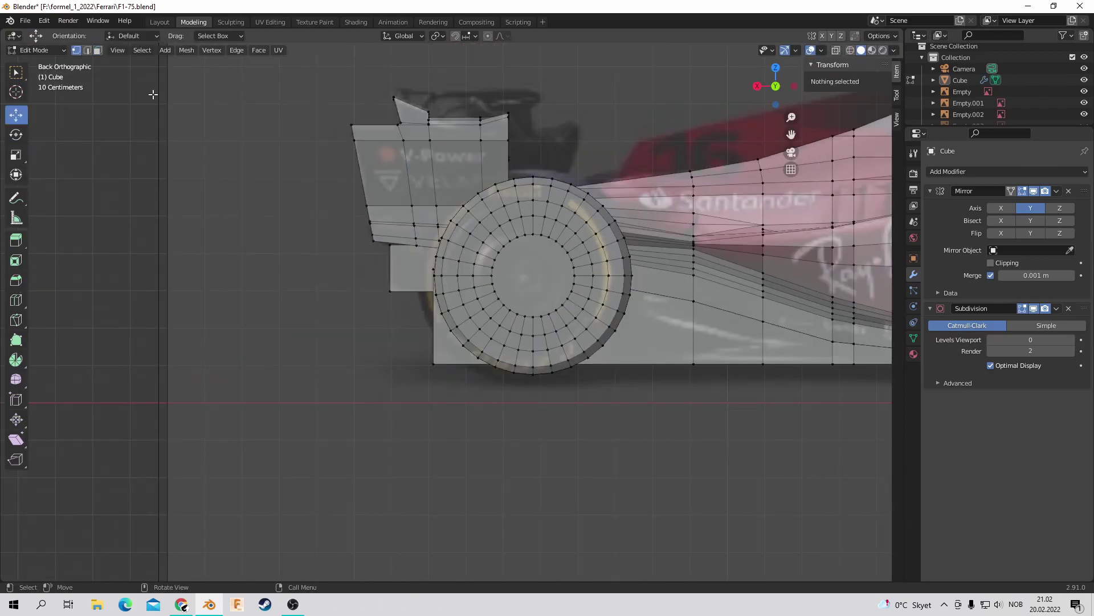
{"action": "left_click_drag", "start_coordinate": [778, 84], "coordinate": [777, 92]}
{"action": "key", "text": "alt+a"}
{"action": "left_click", "coordinate": [776, 77]}
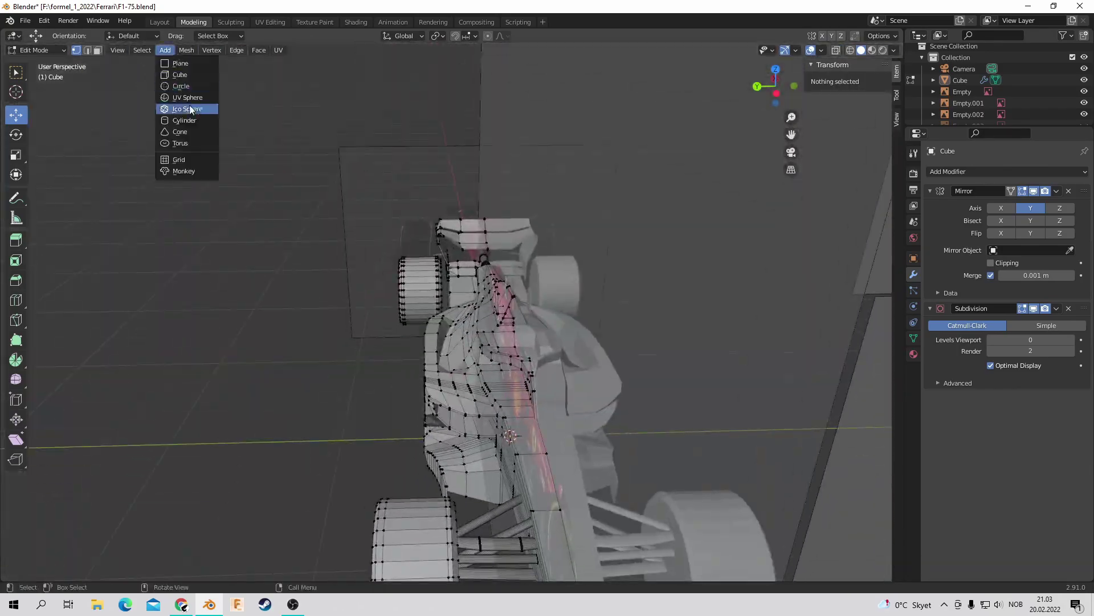
Step: Add a small circle, scale it down and position it at the car's rear for a suspension rod
{"action": "key", "text": "ctrl+KP_1"}
{"action": "left_click", "coordinate": [564, 330]}
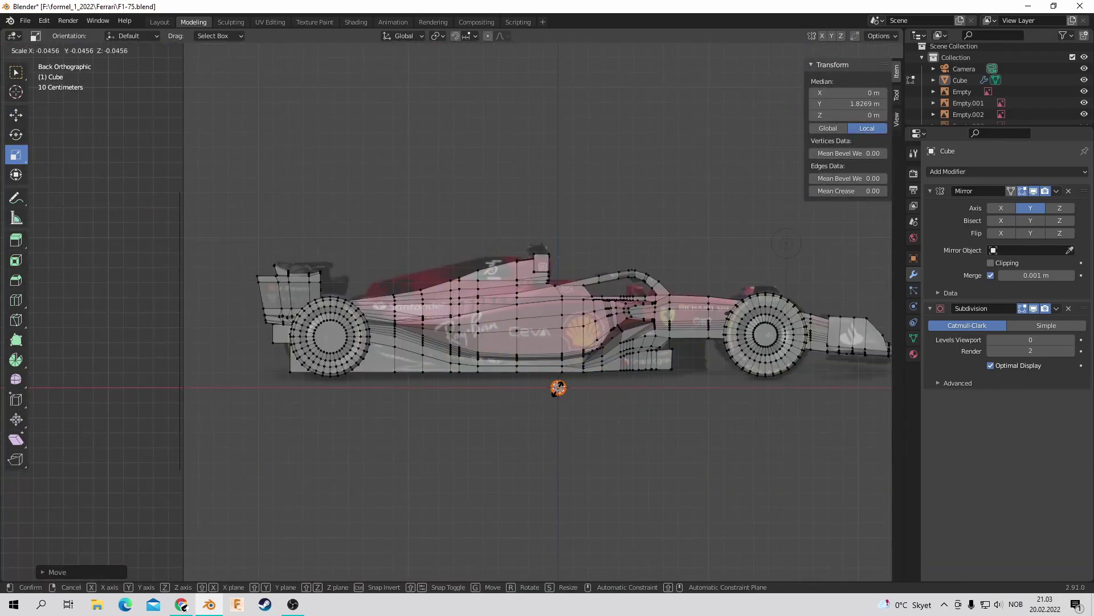
{"action": "left_click", "coordinate": [555, 393]}
{"action": "scroll", "coordinate": [603, 377], "scroll_direction": "up", "scroll_amount": 2}
{"action": "left_click", "coordinate": [419, 331]}
{"action": "key", "text": "KP_7"}
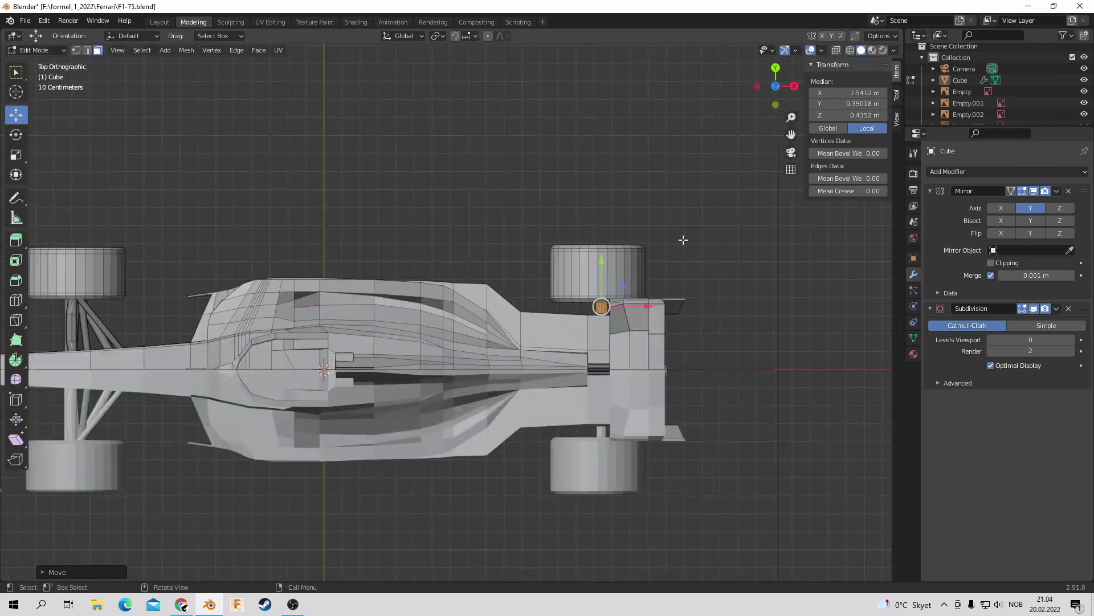
{"action": "mouse_move", "coordinate": [684, 240]}
{"action": "middle_mouse_down"}
{"action": "mouse_move", "coordinate": [526, 180]}
{"action": "mouse_move", "coordinate": [776, 146]}
{"action": "middle_mouse_up"}
{"action": "scroll", "coordinate": [525, 180], "scroll_direction": "up", "scroll_amount": 5}
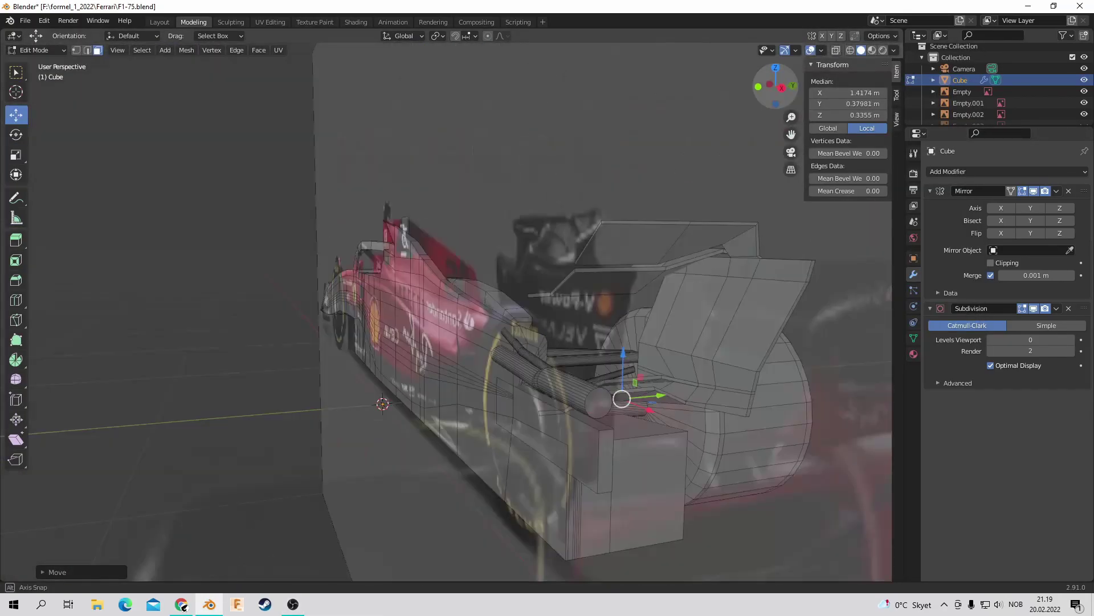
Step: Move the selected part vertically and reposition an edge near the rear wheel
{"action": "key", "text": "g"}
{"action": "key", "text": "z"}
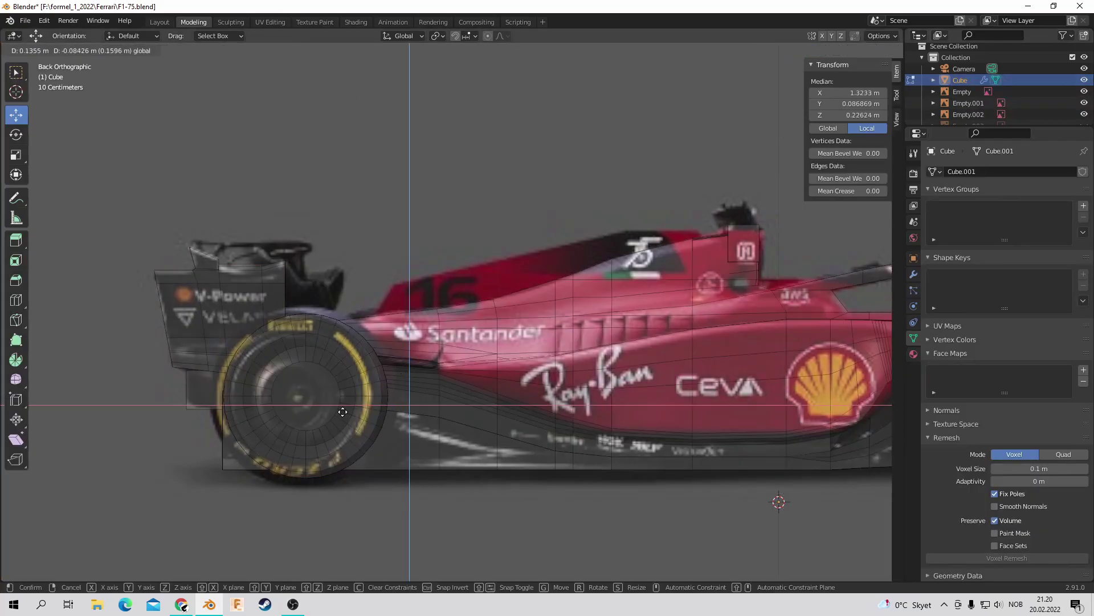
{"action": "middle_click_drag", "start_coordinate": [472, 210], "coordinate": [627, 171]}
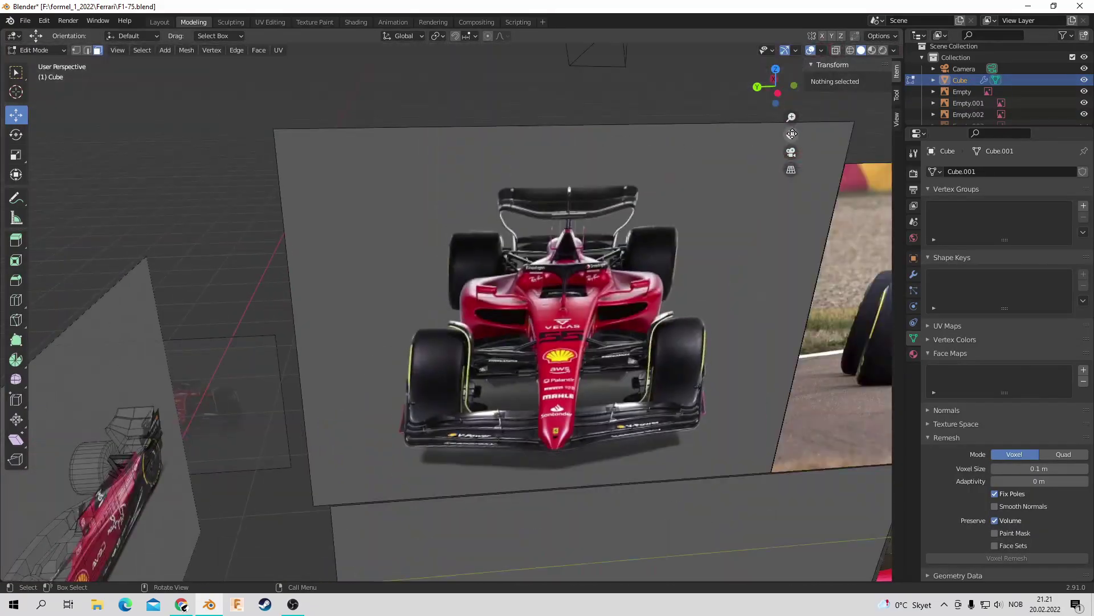
{"action": "left_click_drag", "start_coordinate": [792, 118], "coordinate": [791, 118]}
{"action": "middle_click_drag", "start_coordinate": [792, 117], "coordinate": [627, 228]}
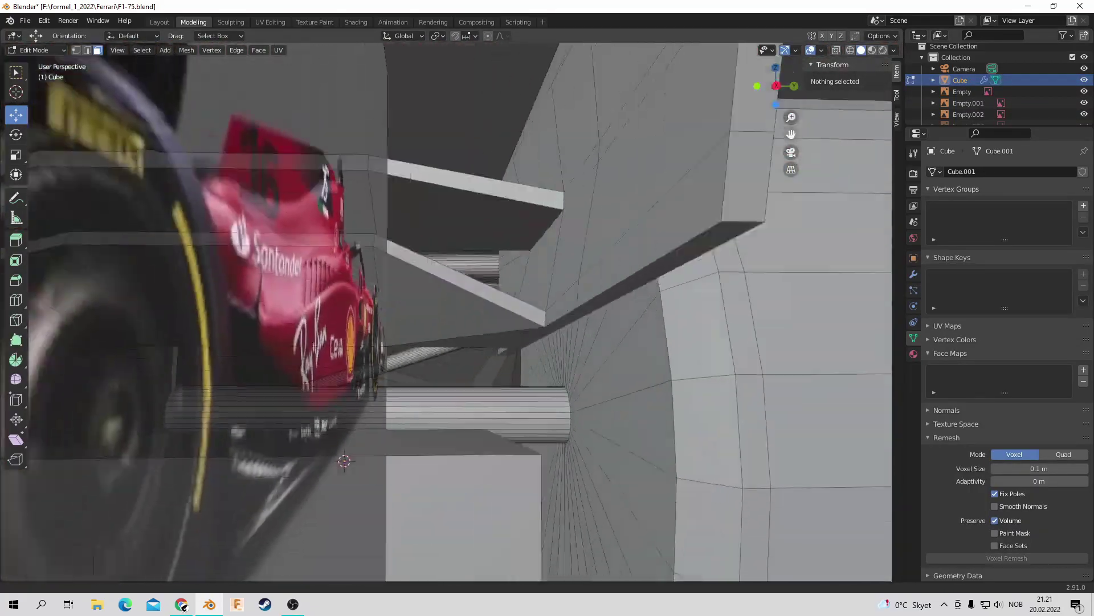
{"action": "left_click_drag", "start_coordinate": [775, 86], "coordinate": [775, 86]}
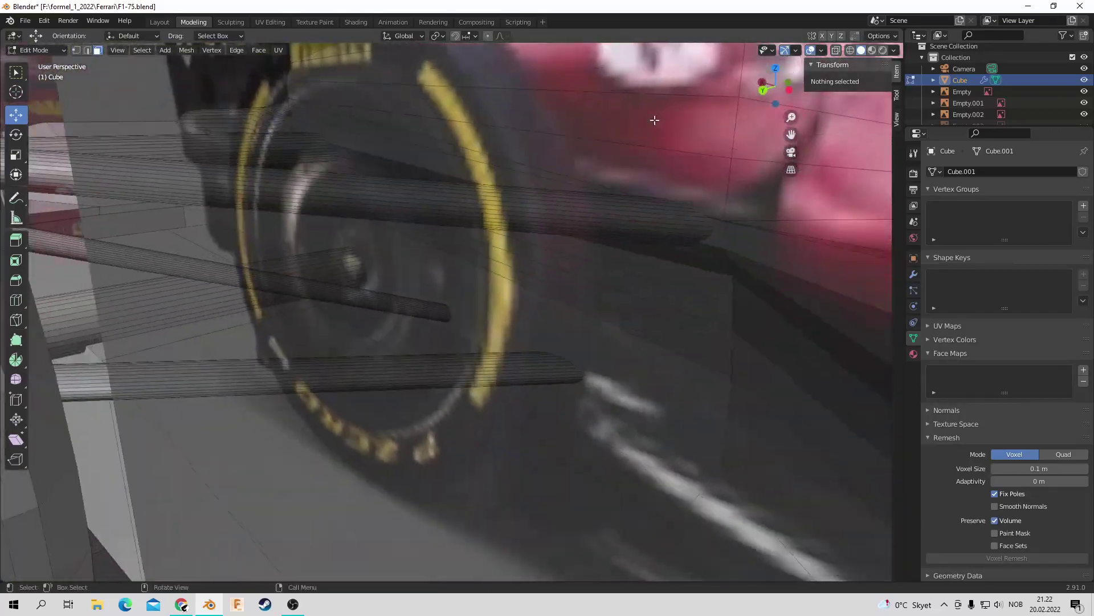
{"action": "left_click", "coordinate": [293, 305]}
{"action": "middle_click_drag", "start_coordinate": [456, 285], "coordinate": [513, 256]}
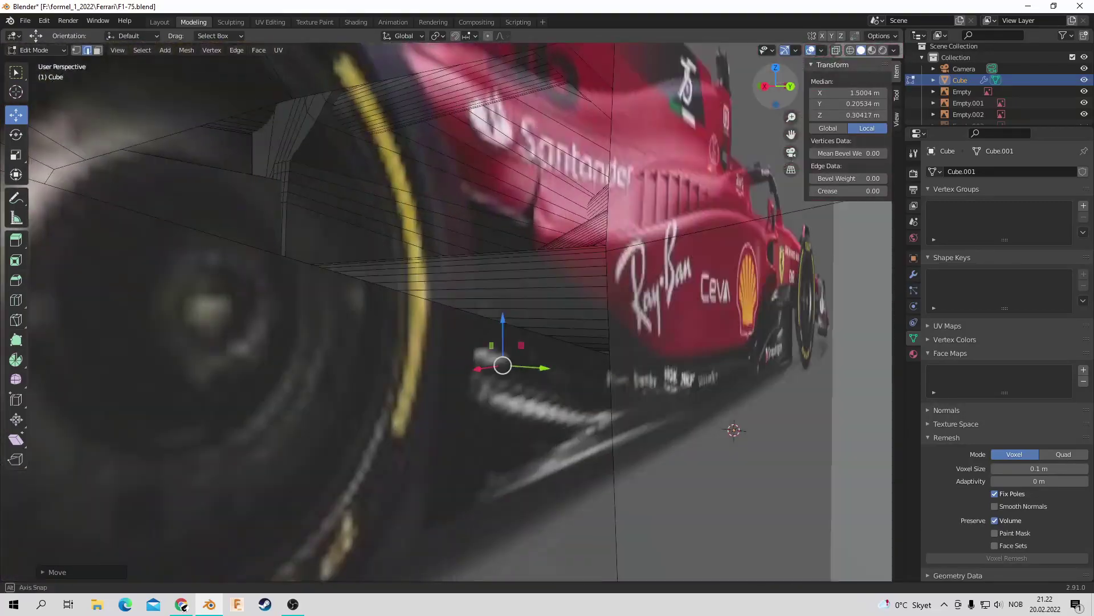
{"action": "middle_click_drag", "start_coordinate": [342, 422], "coordinate": [37, 316]}
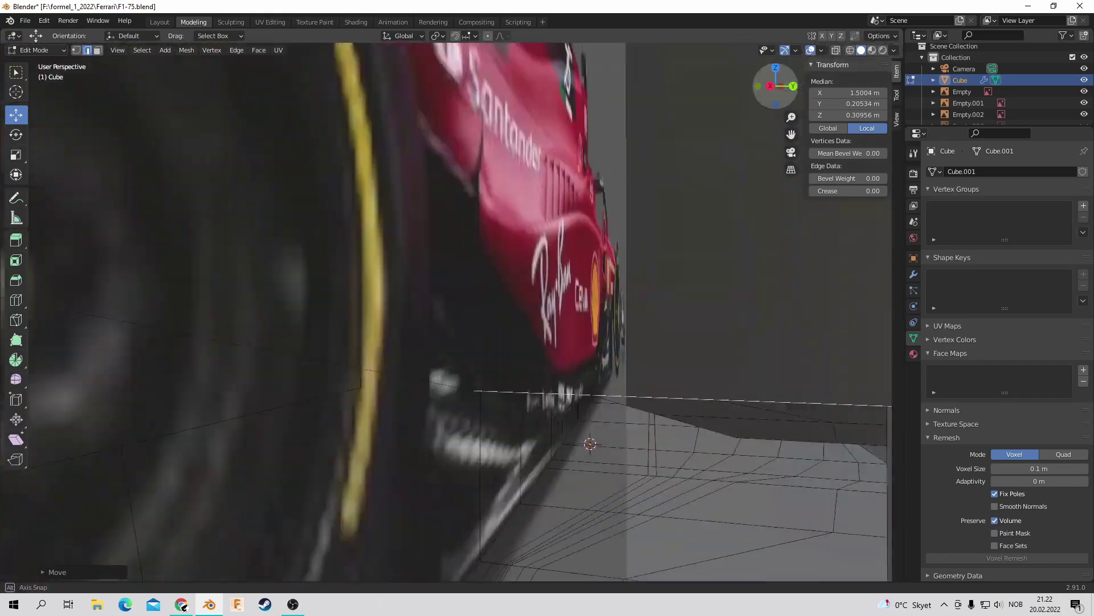
{"action": "key", "text": "1"}
{"action": "left_click", "coordinate": [36, 315]}
{"action": "key", "text": "alt+a"}
{"action": "left_click_drag", "start_coordinate": [775, 85], "coordinate": [775, 91]}
Step: Add a circular mesh and move it into place beside the rear wheel
{"action": "left_click", "coordinate": [165, 50]}
{"action": "left_click", "coordinate": [193, 117]}
{"action": "key", "text": "ctrl+KP_1"}
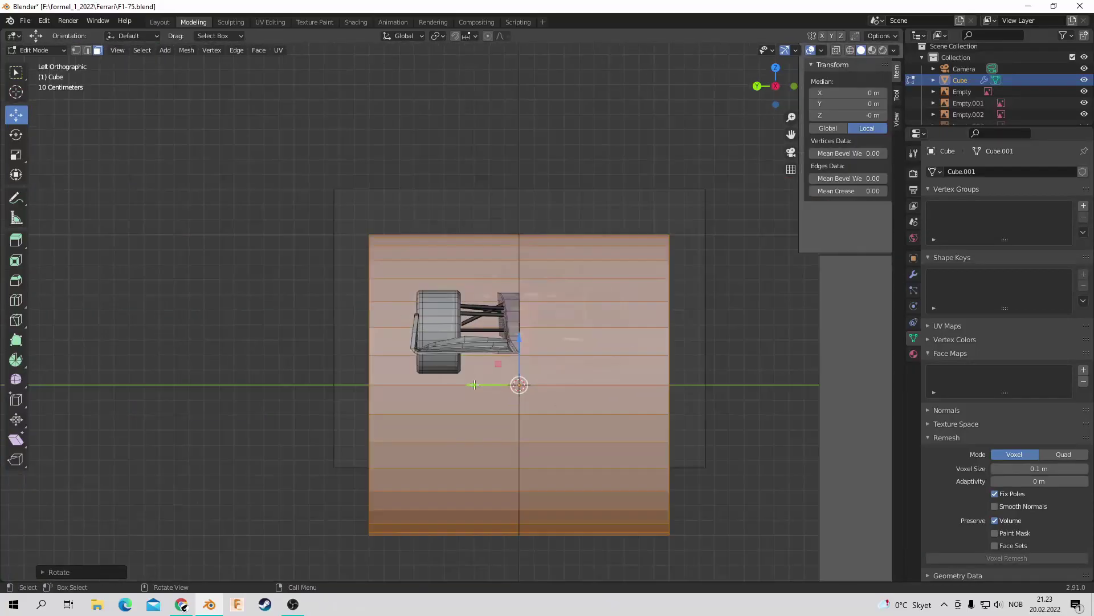
{"action": "key", "text": "g"}
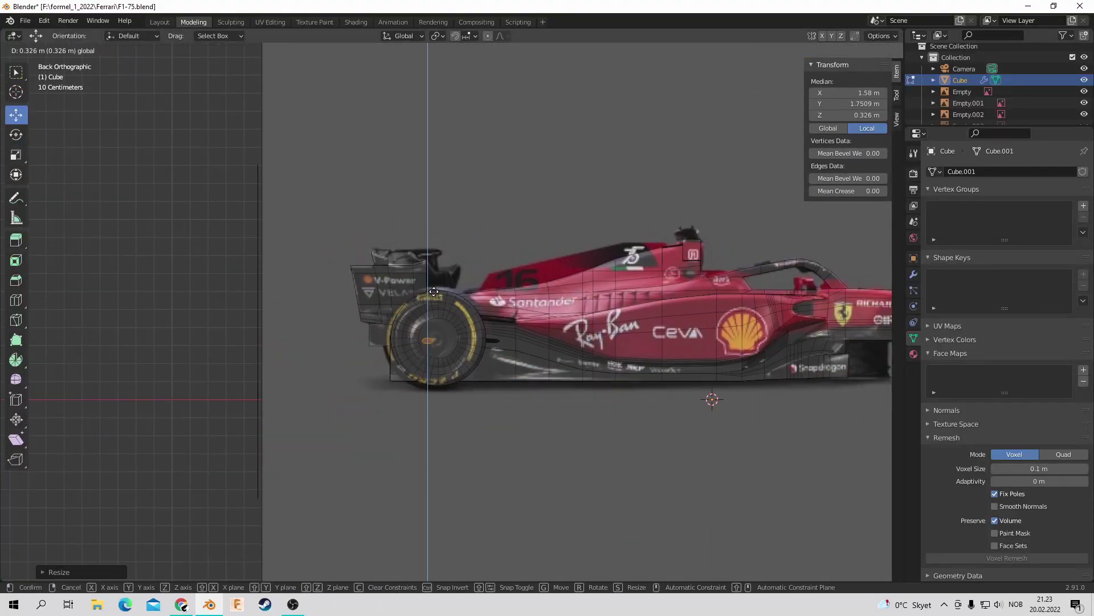
{"action": "left_click", "coordinate": [434, 291]}
{"action": "left_click_drag", "start_coordinate": [775, 85], "coordinate": [793, 106]}
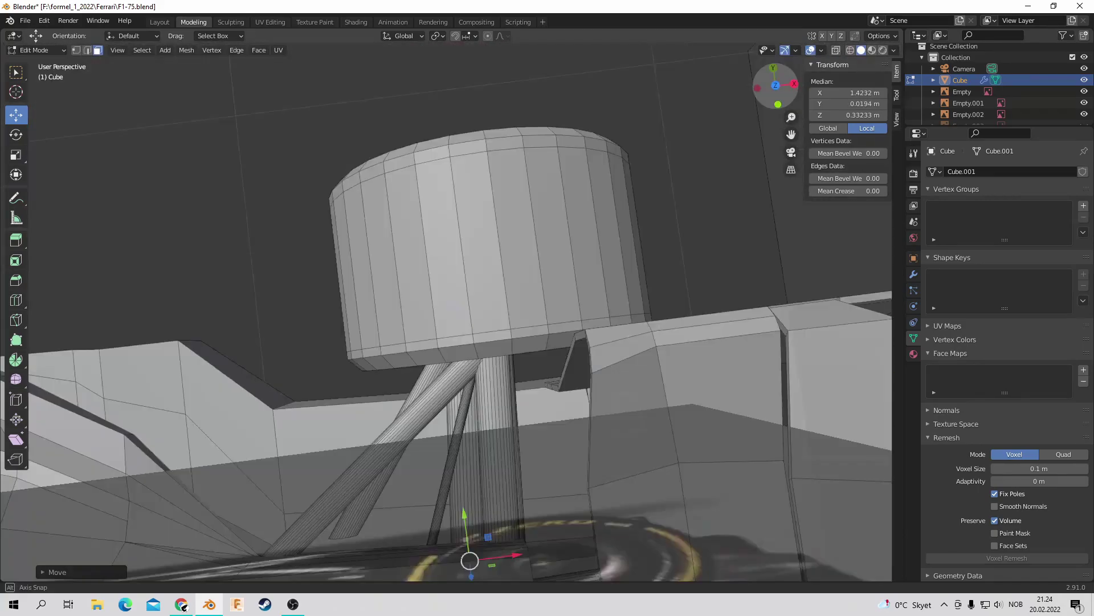
{"action": "left_click_drag", "start_coordinate": [793, 105], "coordinate": [776, 85]}
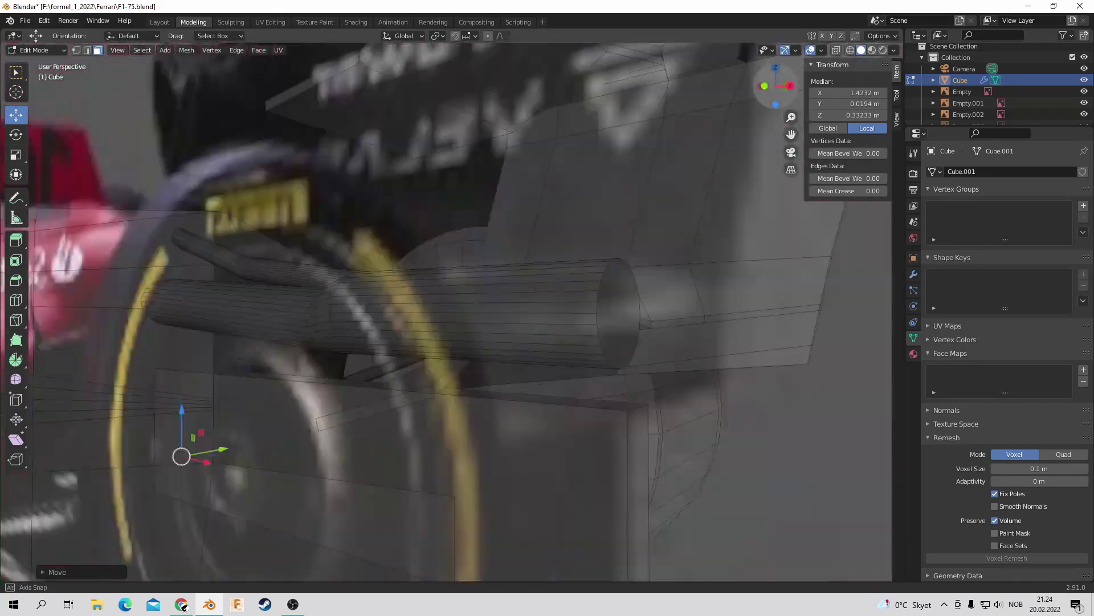
{"action": "scroll", "coordinate": [446, 312], "scroll_direction": "down", "scroll_amount": 5}
Step: Hide Empty.001, loop cut the rear floor and move its corner vertex
{"action": "key", "text": "Tab"}
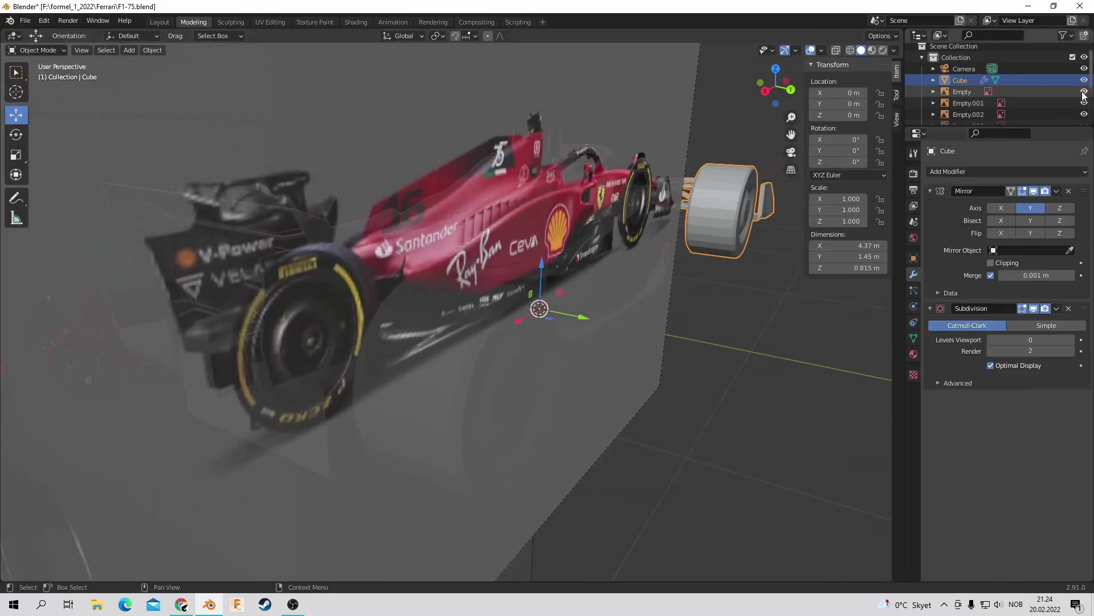
{"action": "left_click", "coordinate": [1084, 103]}
{"action": "key", "text": "Tab"}
{"action": "middle_click_drag", "start_coordinate": [693, 223], "coordinate": [720, 91]}
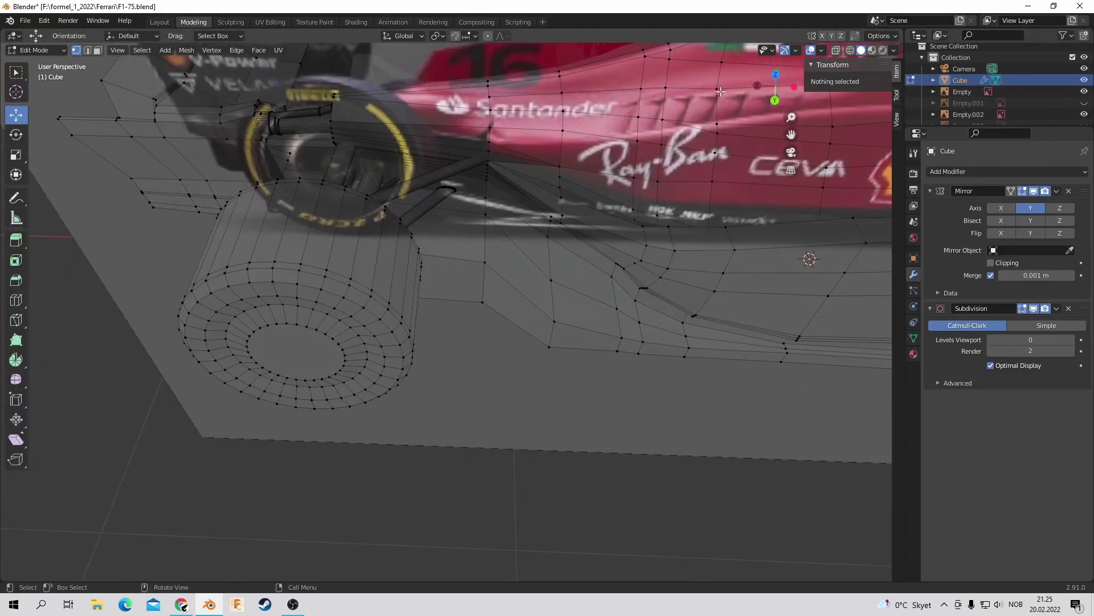
{"action": "left_click", "coordinate": [16, 115]}
{"action": "key", "text": "ctrl+KP_1"}
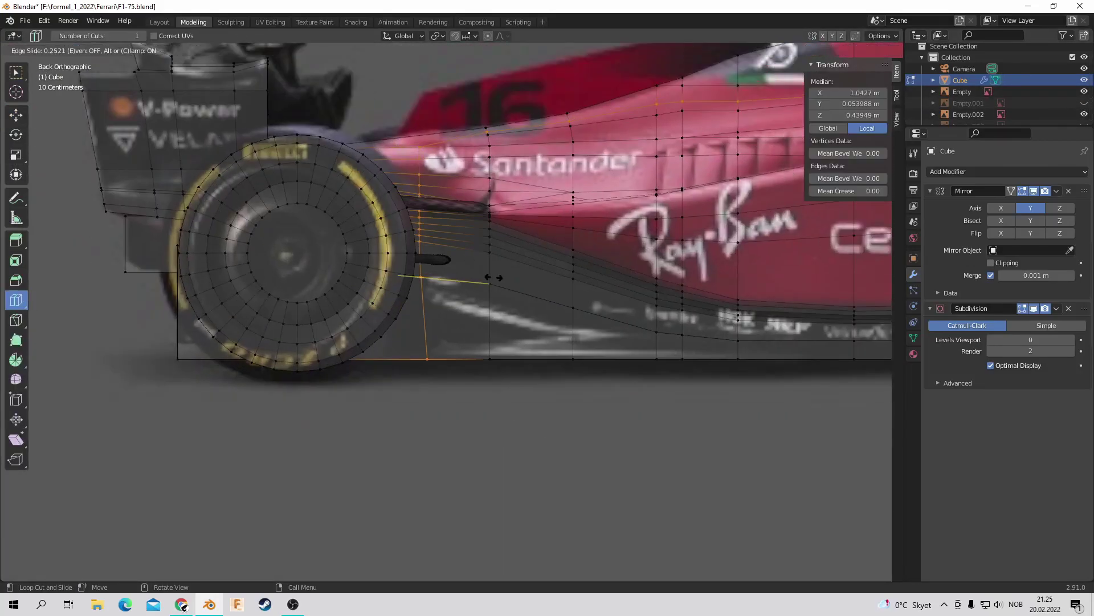
{"action": "left_click", "coordinate": [489, 358]}
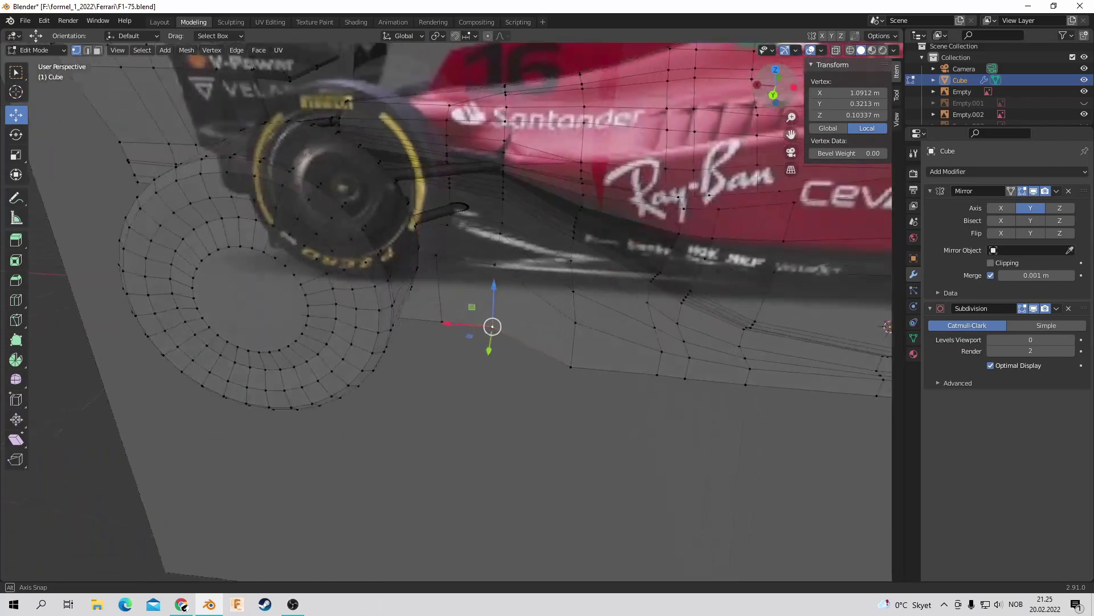
{"action": "middle_click_drag", "start_coordinate": [489, 358], "coordinate": [502, 396]}
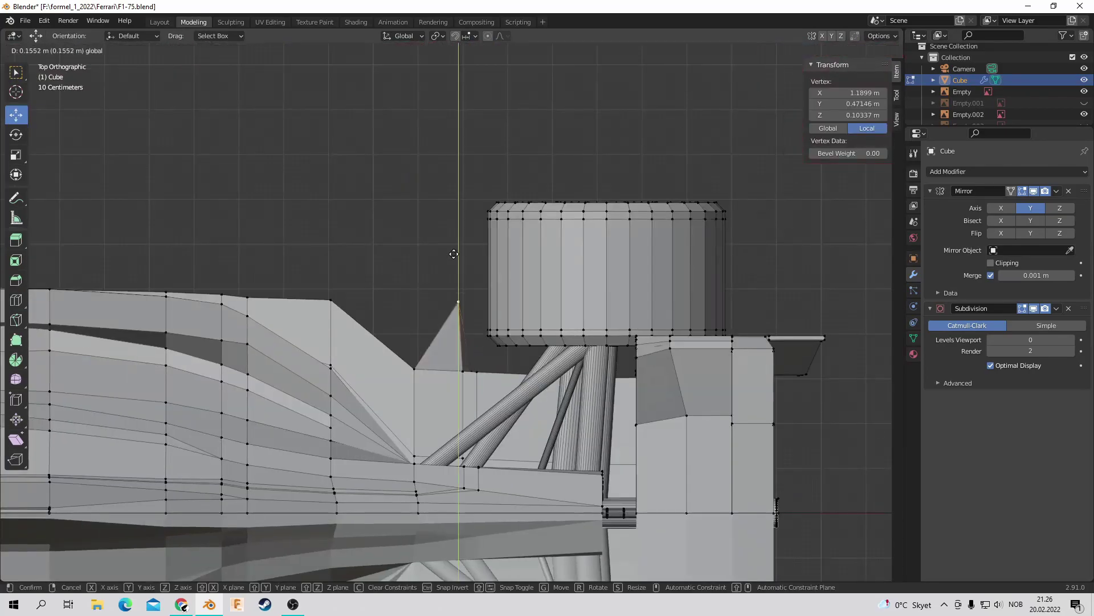
{"action": "middle_click_drag", "start_coordinate": [489, 281], "coordinate": [555, 327]}
{"action": "key", "text": "ctrl+r"}
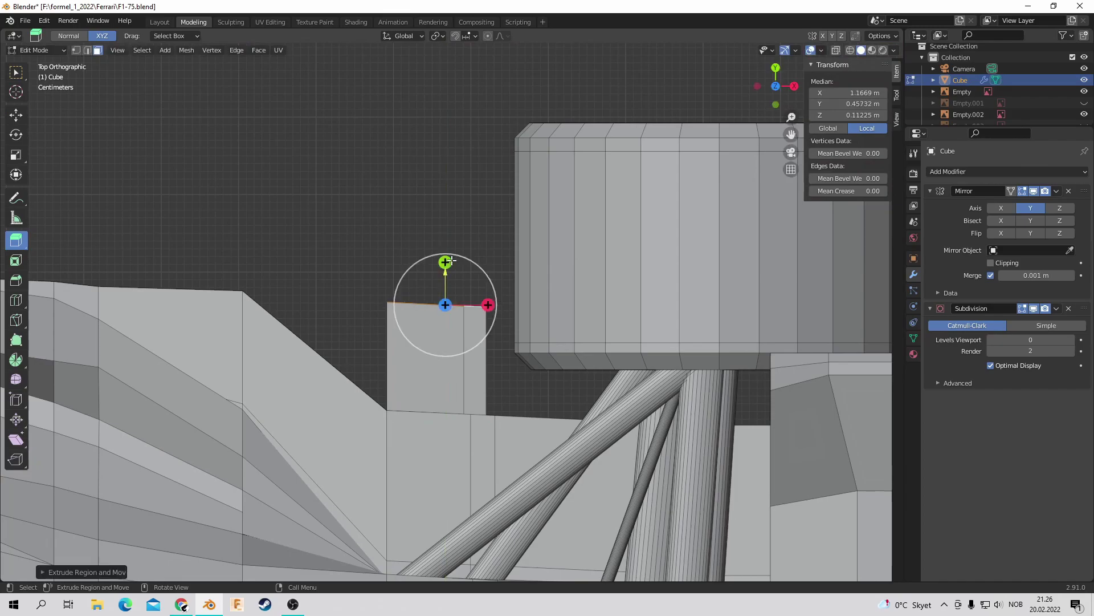
Step: Delete the stray rear floor faces and move the remaining selection into place
{"action": "middle_click_drag", "start_coordinate": [452, 346], "coordinate": [536, 399]}
{"action": "key", "text": "shift+space"}
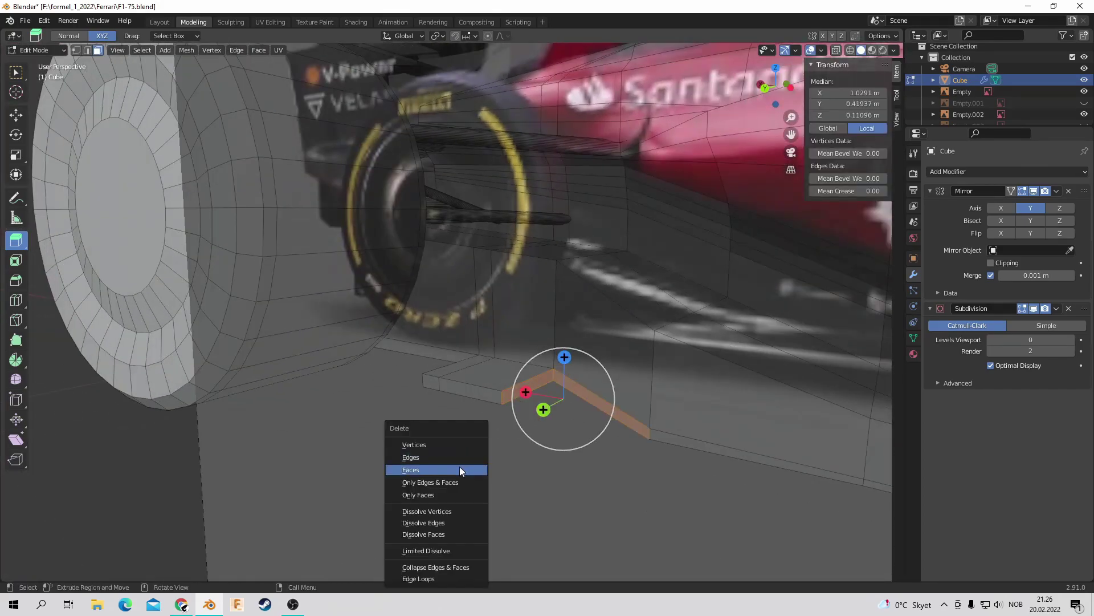
{"action": "key", "text": "e"}
{"action": "key", "text": "c"}
{"action": "mouse_move", "coordinate": [639, 424]}
{"action": "middle_mouse_down"}
{"action": "mouse_move", "coordinate": [451, 159]}
{"action": "mouse_move", "coordinate": [759, 369]}
{"action": "mouse_move", "coordinate": [616, 406]}
{"action": "middle_mouse_up"}
{"action": "key", "text": "shift+space"}
{"action": "key", "text": "g"}
{"action": "key", "text": "KP_7"}
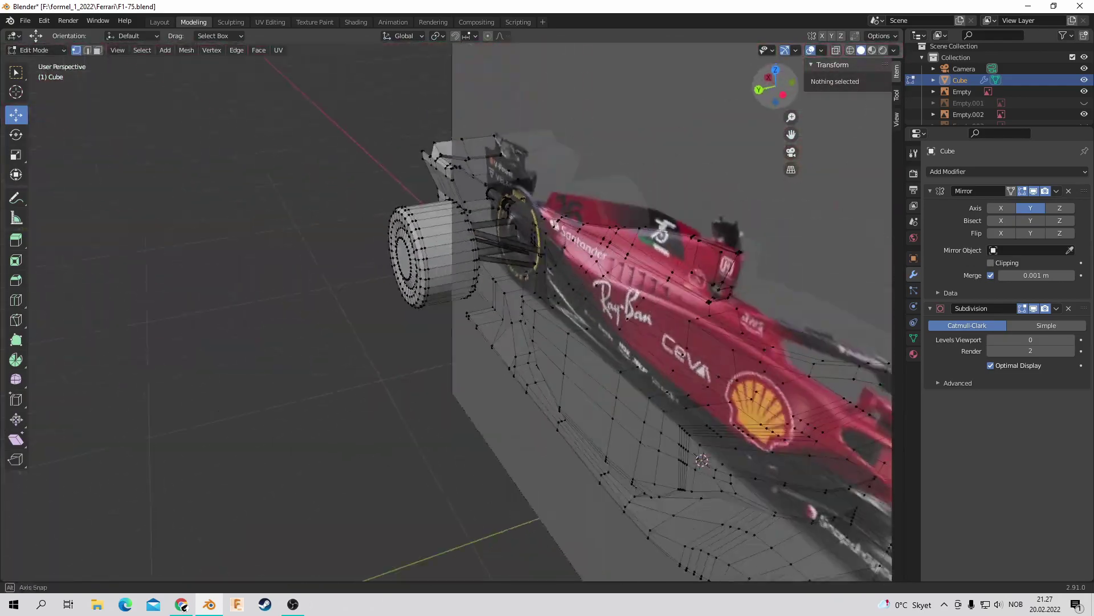
Step: Lower the selected geometry by 0.022 m along Z
{"action": "key", "text": "KP_1"}
{"action": "key", "text": "ctrl+KP_1"}
{"action": "key", "text": "g"}
{"action": "key", "text": "z"}
{"action": "left_click", "coordinate": [515, 374]}
{"action": "middle_click_drag", "start_coordinate": [515, 374], "coordinate": [171, 285]}
{"action": "key", "text": "alt+a"}
{"action": "scroll", "coordinate": [272, 331], "scroll_direction": "down", "scroll_amount": 5}
{"action": "scroll", "coordinate": [38, 266], "scroll_direction": "up", "scroll_amount": 5}
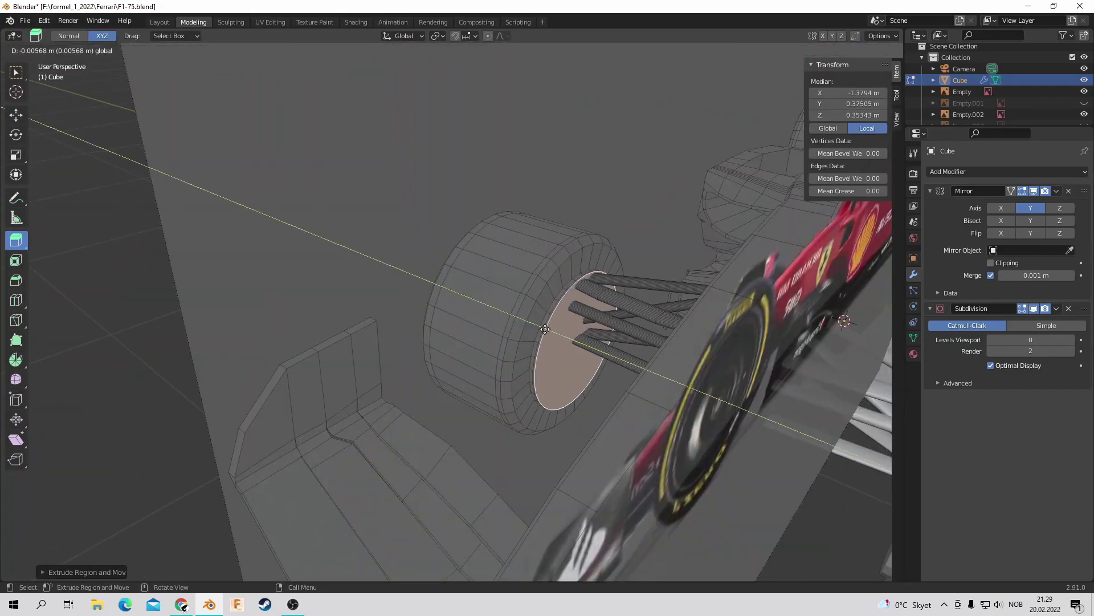
Step: Extrude and enlarge the rear wheel's inner face, then begin adding a cylinder
{"action": "left_click", "coordinate": [764, 92]}
{"action": "key", "text": "s"}
{"action": "left_click_drag", "start_coordinate": [772, 87], "coordinate": [752, 100]}
{"action": "left_click", "coordinate": [165, 50]}
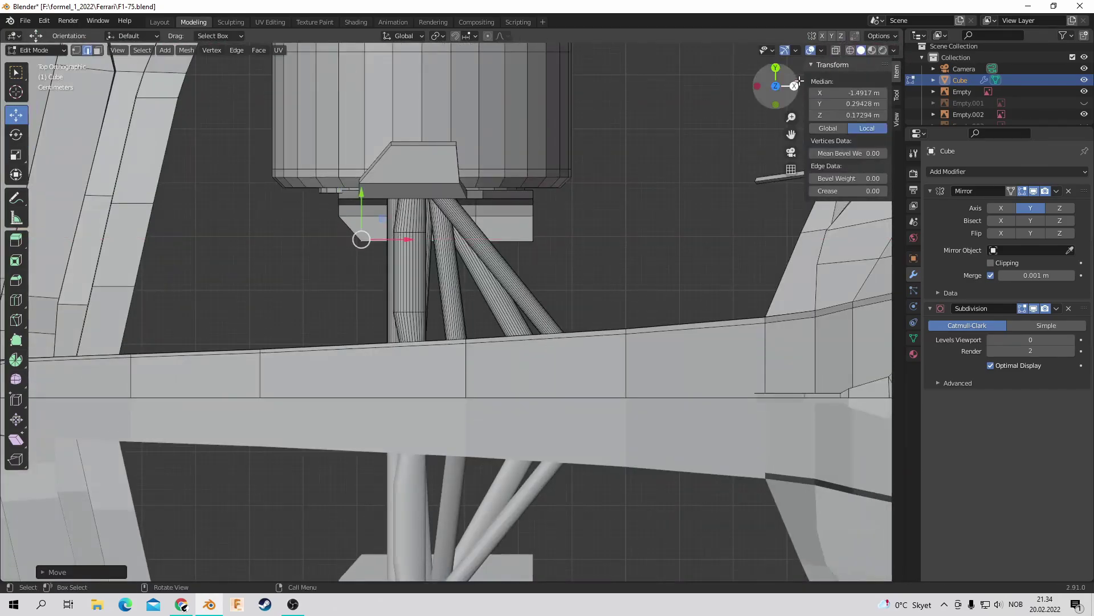
Step: Place the new cylinder part and add an edge loop on the front wheel
{"action": "key", "text": "g"}
{"action": "left_click", "coordinate": [392, 212]}
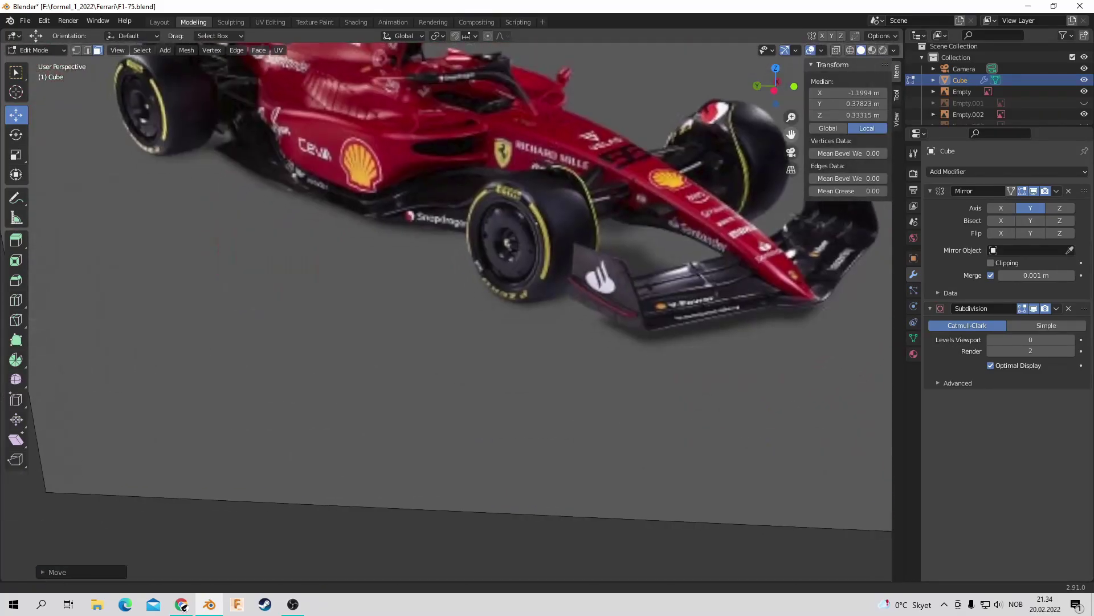
{"action": "mouse_move", "coordinate": [444, 285]}
{"action": "middle_mouse_down"}
{"action": "mouse_move", "coordinate": [333, 299]}
{"action": "mouse_move", "coordinate": [411, 194]}
{"action": "middle_mouse_up"}
{"action": "left_click", "coordinate": [16, 300]}
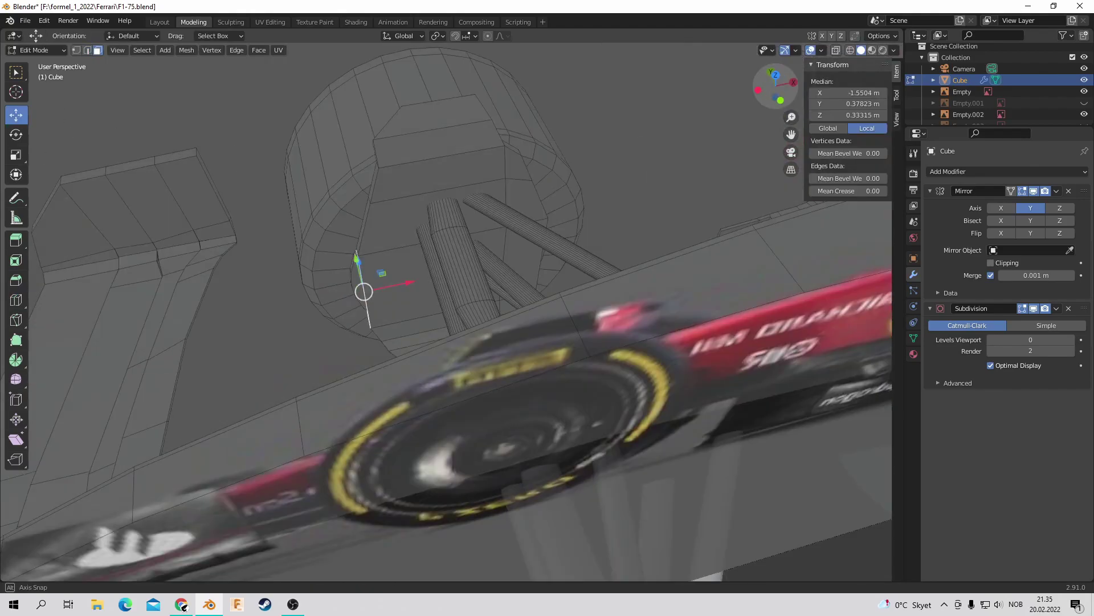
{"action": "middle_click_drag", "start_coordinate": [638, 106], "coordinate": [22, 285]}
Step: Slide another front wheel edge loop into place and move the selected faces beside the wing
{"action": "key", "text": "3"}
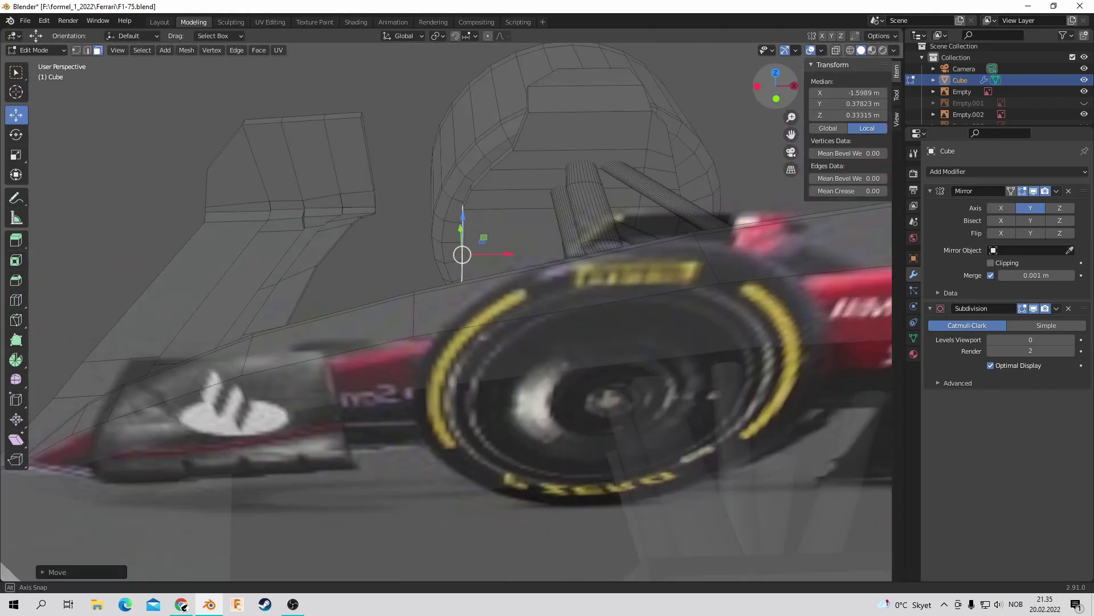
{"action": "middle_click_drag", "start_coordinate": [462, 255], "coordinate": [422, 239]}
{"action": "left_click", "coordinate": [16, 300]}
{"action": "left_click_drag", "start_coordinate": [422, 245], "coordinate": [440, 221]}
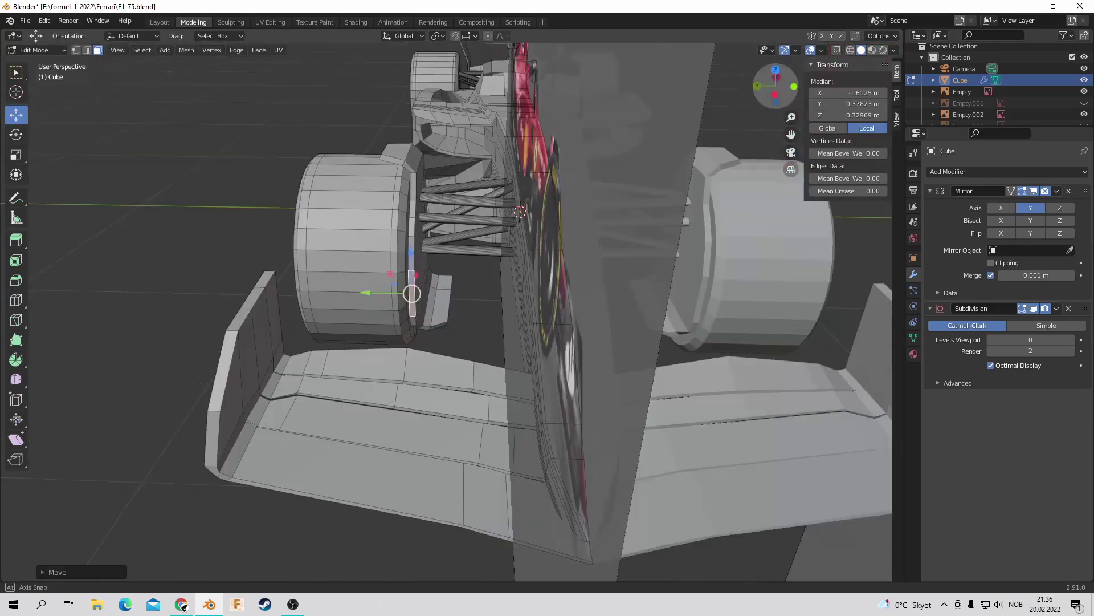
{"action": "mouse_move", "coordinate": [449, 249]}
{"action": "middle_mouse_down"}
{"action": "mouse_move", "coordinate": [797, 65]}
{"action": "mouse_move", "coordinate": [889, 488]}
{"action": "mouse_move", "coordinate": [93, 74]}
{"action": "middle_mouse_up"}
{"action": "key", "text": "2"}
{"action": "key", "text": "alt+a"}
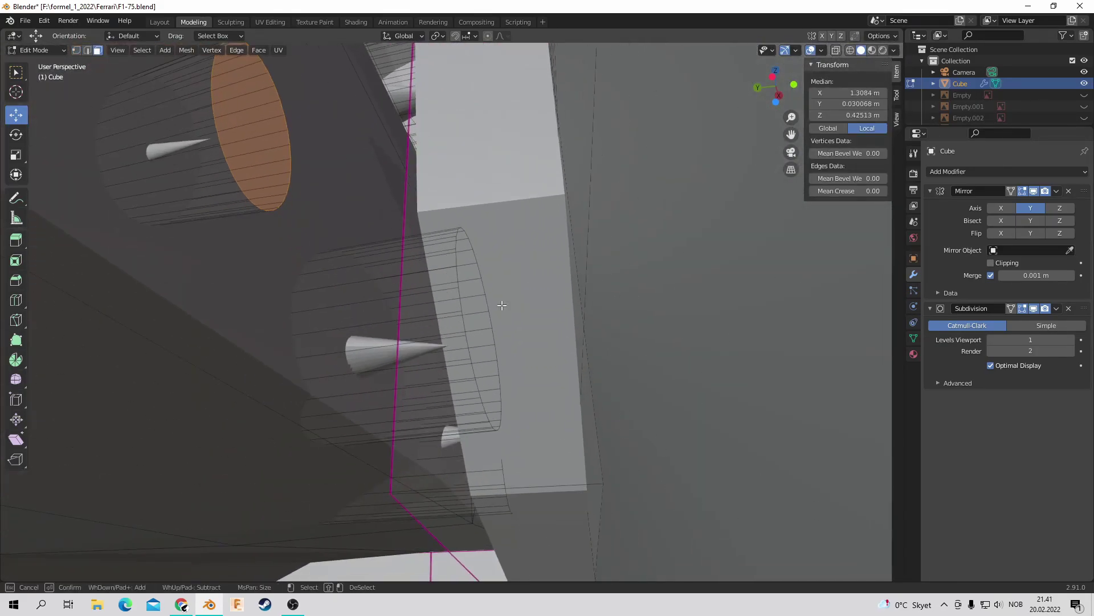
Step: Inspect the wheel and floor, then circle-select floor vertices in vertex mode
{"action": "mouse_move", "coordinate": [501, 305]}
{"action": "middle_mouse_down"}
{"action": "mouse_move", "coordinate": [433, 268]}
{"action": "mouse_move", "coordinate": [692, 108]}
{"action": "middle_mouse_up"}
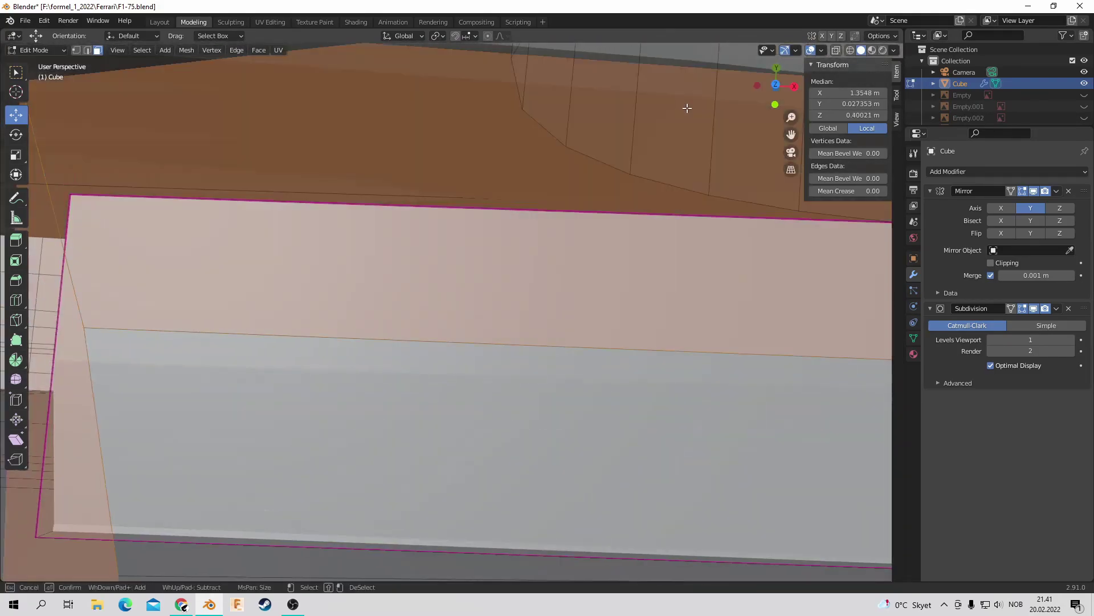
{"action": "middle_click_drag", "start_coordinate": [792, 134], "coordinate": [894, 50]}
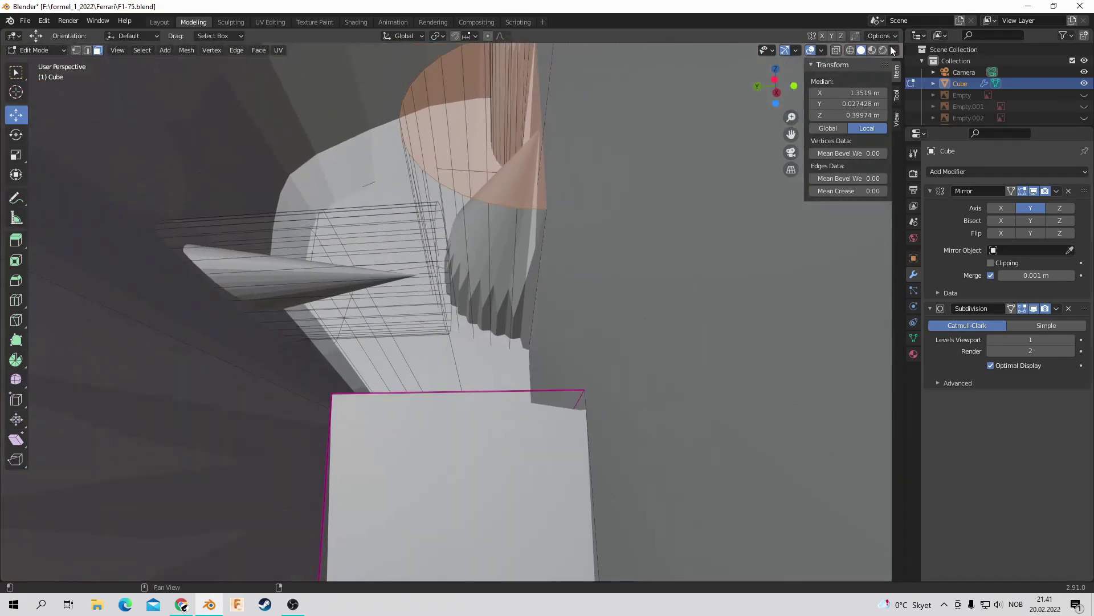
{"action": "middle_click_drag", "start_coordinate": [434, 192], "coordinate": [832, 204], "text": "shift"}
{"action": "middle_click_drag", "start_coordinate": [806, 120], "coordinate": [662, 161]}
{"action": "key", "text": "alt+a"}
{"action": "key", "text": "1"}
{"action": "key", "text": "c"}
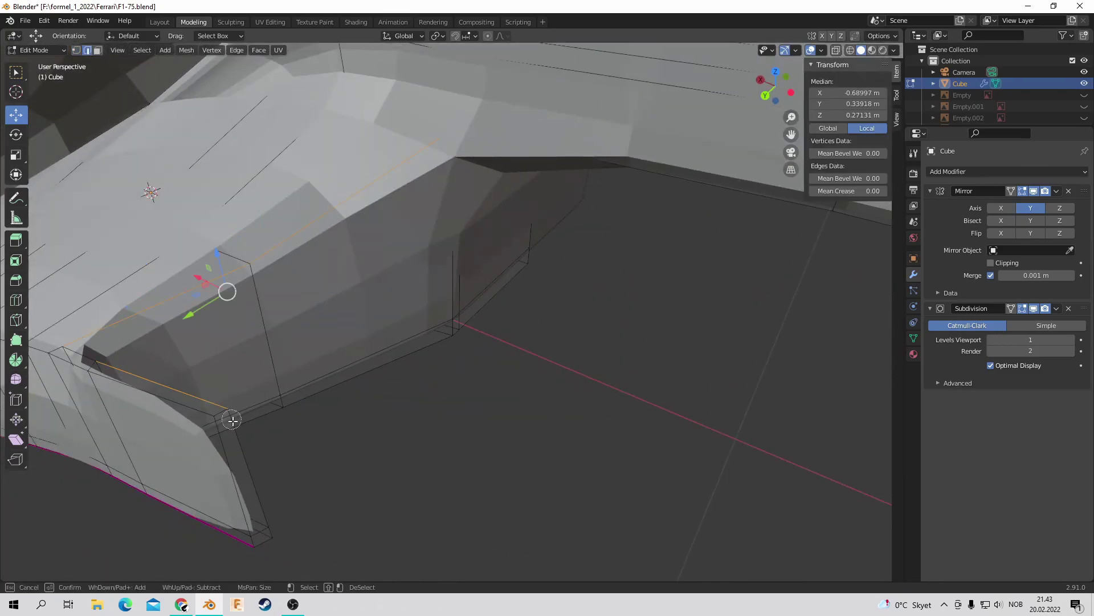
{"action": "key", "text": "Escape"}
{"action": "middle_click_drag", "start_coordinate": [469, 459], "coordinate": [607, 94]}
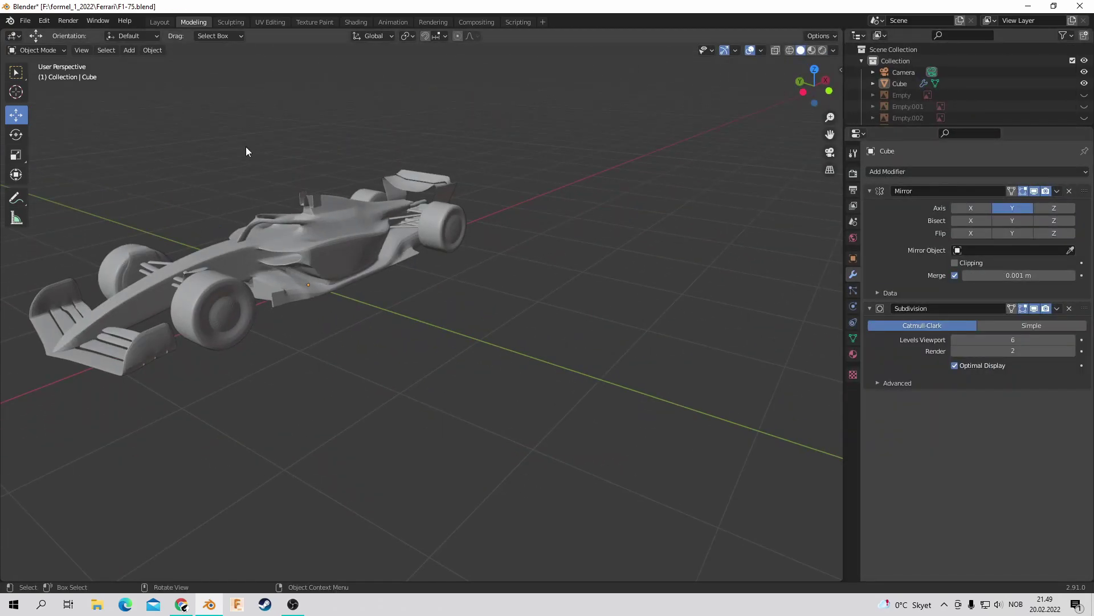
Step: Save F1-75.blend and orbit around the car
{"action": "key", "text": "ctrl+s"}
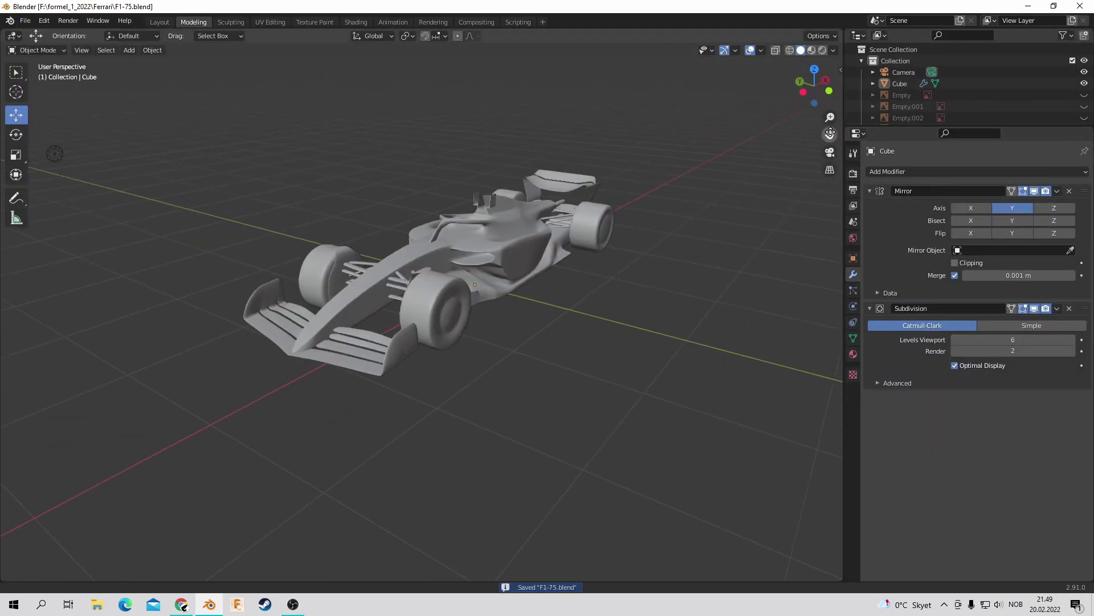
{"action": "middle_click_drag", "start_coordinate": [246, 151], "coordinate": [399, 160]}
{"action": "middle_click_drag", "start_coordinate": [513, 342], "coordinate": [684, 319]}
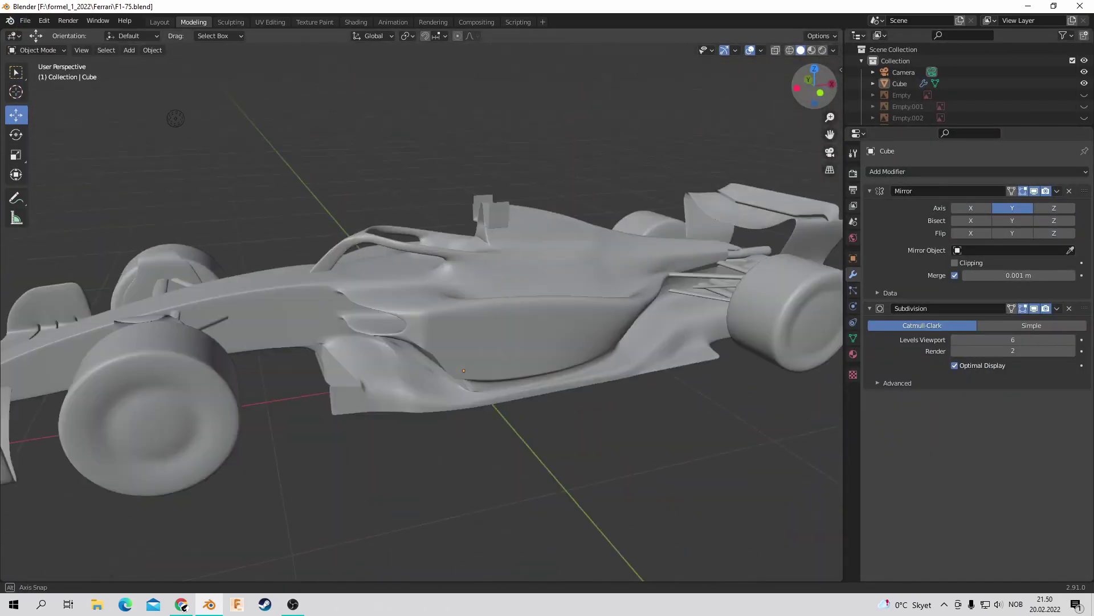
{"action": "scroll", "coordinate": [956, 340], "scroll_direction": "down", "scroll_amount": 4, "text": "ctrl"}
Step: Move a sidepod edge vertex into place in Edit Mode
{"action": "key", "text": "Tab"}
{"action": "middle_click_drag", "start_coordinate": [487, 271], "coordinate": [488, 271]}
{"action": "scroll", "coordinate": [487, 271], "scroll_direction": "up", "scroll_amount": 10}
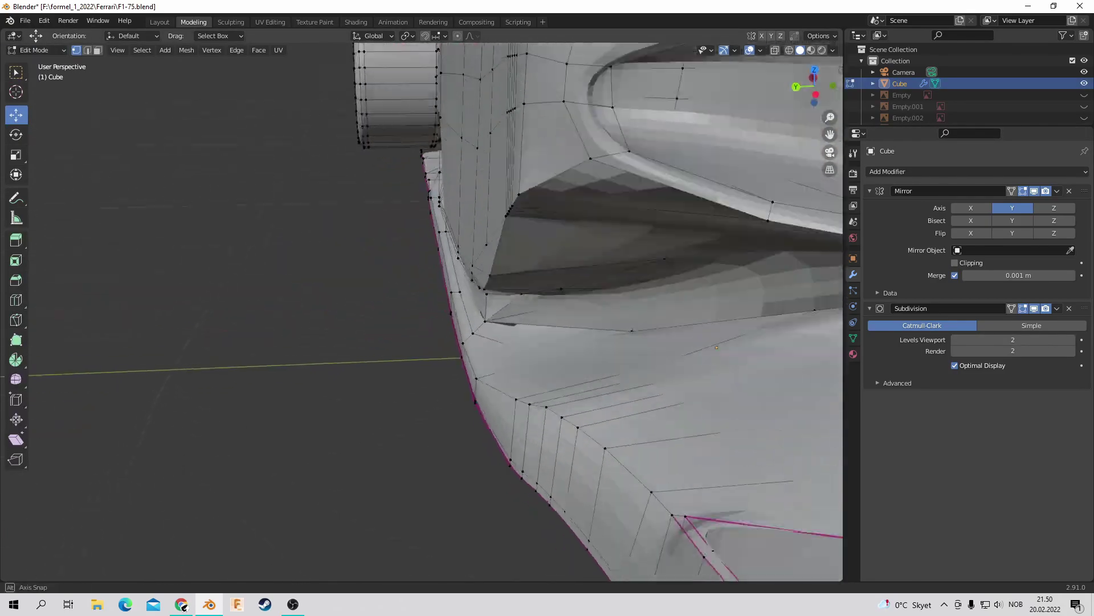
{"action": "left_click_drag", "start_coordinate": [485, 268], "coordinate": [487, 271]}
{"action": "left_click", "coordinate": [471, 267]}
{"action": "middle_click_drag", "start_coordinate": [471, 267], "coordinate": [542, 297]}
{"action": "scroll", "coordinate": [513, 285], "scroll_direction": "up", "scroll_amount": 5}
{"action": "scroll", "coordinate": [1013, 340], "scroll_direction": "down", "scroll_amount": 2, "text": "ctrl"}
{"action": "left_click", "coordinate": [420, 337]}
{"action": "middle_click_drag", "start_coordinate": [421, 337], "coordinate": [687, 93]}
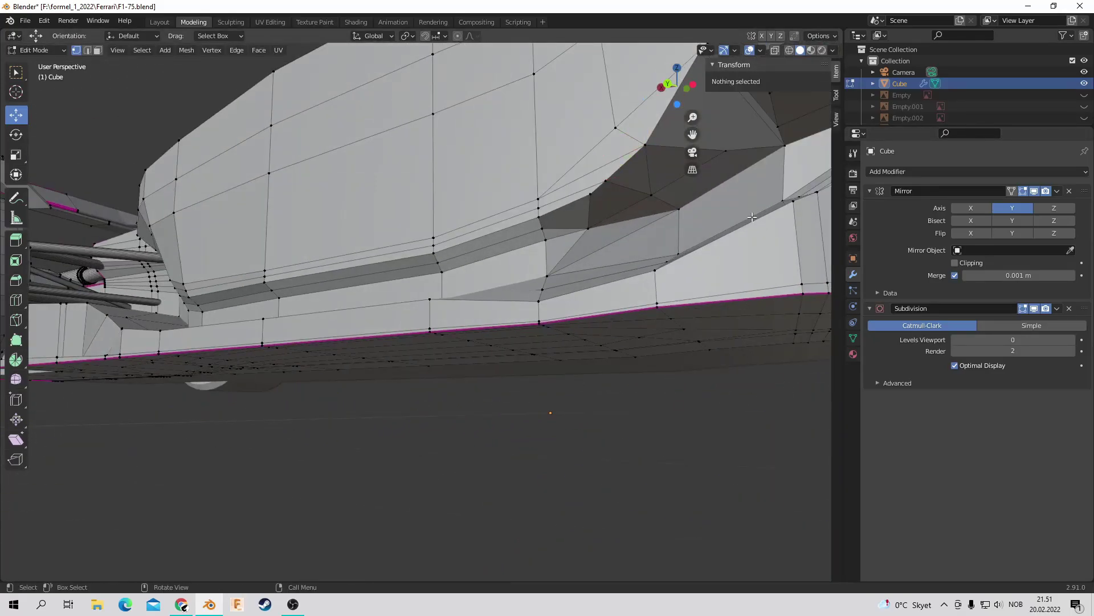
Step: Raise the smoothing preview one level and nudge another sidepod vertex sideways
{"action": "key", "text": "ctrl+1"}
{"action": "middle_click_drag", "start_coordinate": [753, 217], "coordinate": [676, 60]}
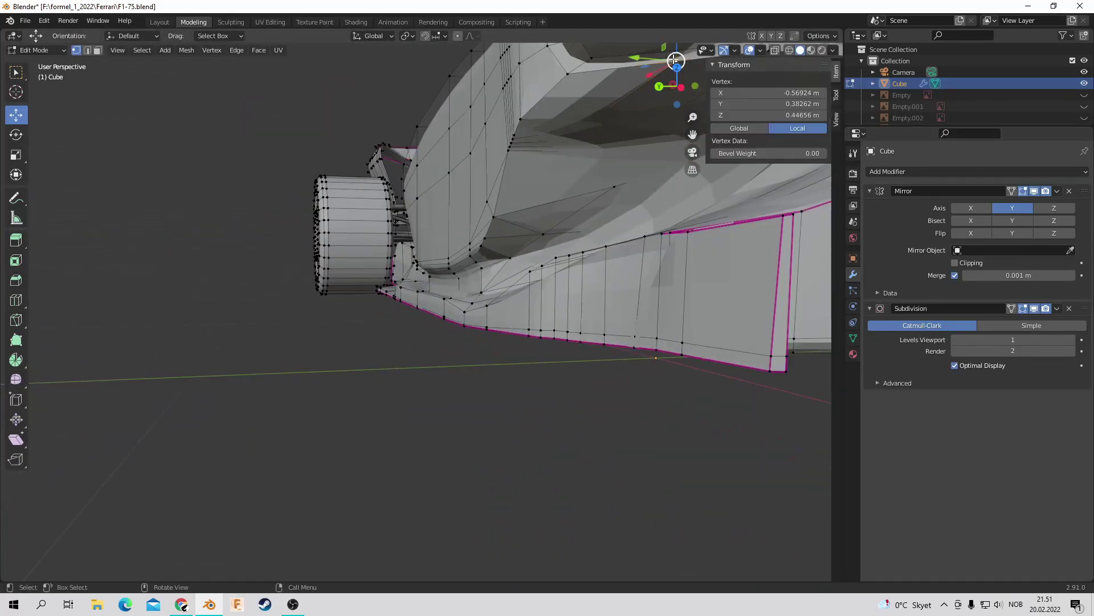
{"action": "left_click", "coordinate": [408, 379]}
{"action": "scroll", "coordinate": [408, 380], "scroll_direction": "up", "scroll_amount": 3}
{"action": "scroll", "coordinate": [631, 241], "scroll_direction": "up", "scroll_amount": 3}
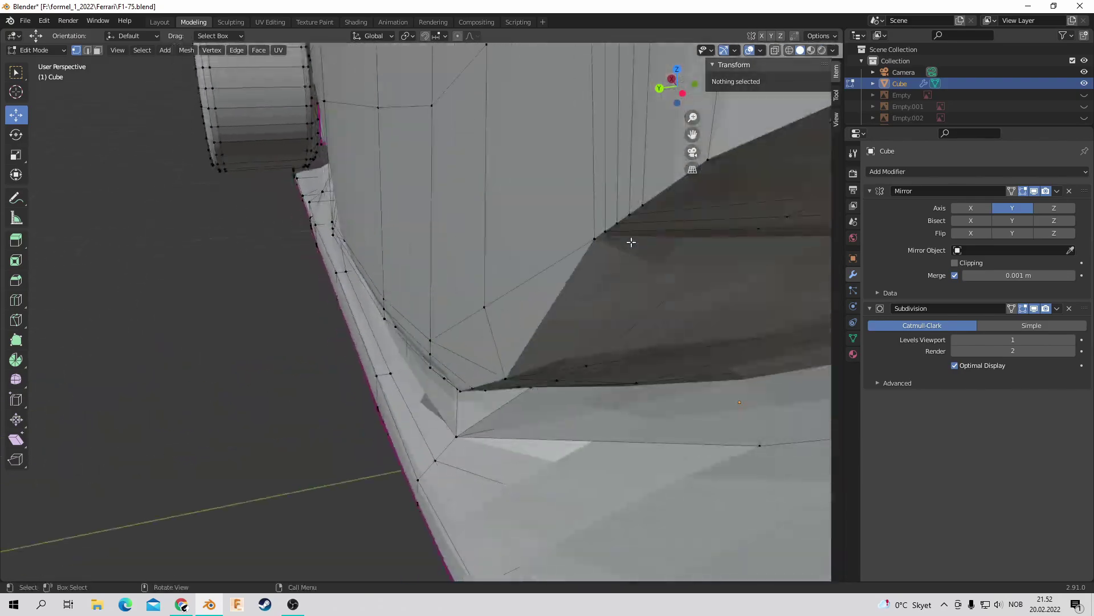
{"action": "left_click_drag", "start_coordinate": [461, 391], "coordinate": [463, 392]}
{"action": "middle_click_drag", "start_coordinate": [463, 392], "coordinate": [680, 78]}
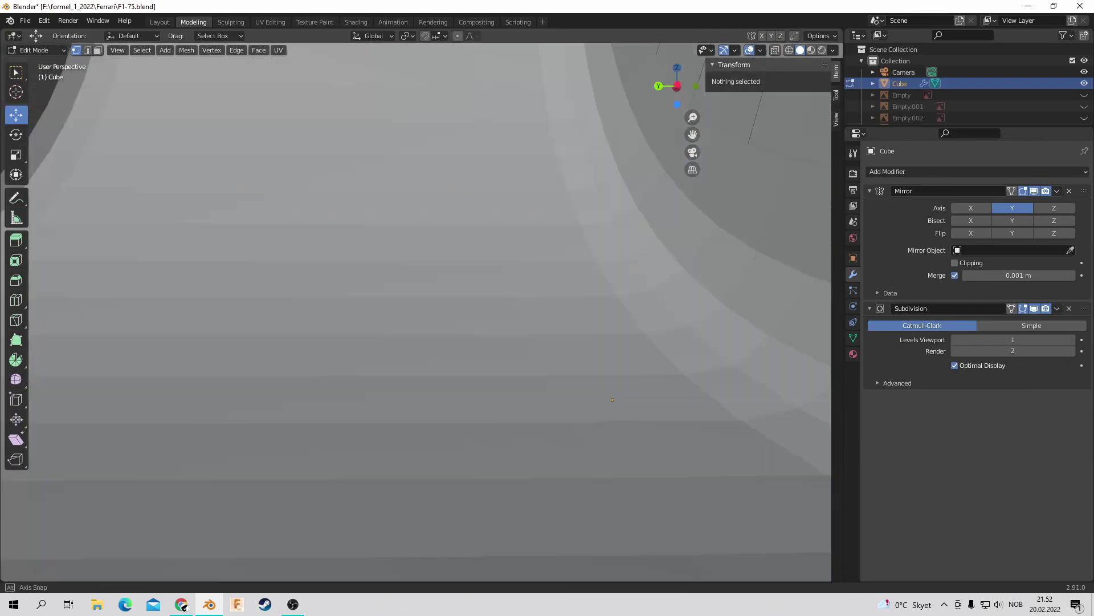
Step: Show the whole car in Object Mode at viewport subdivision level 2 and save the file
{"action": "key", "text": "Tab"}
{"action": "middle_click_drag", "start_coordinate": [425, 310], "coordinate": [513, 285]}
{"action": "key", "text": "ctrl+2"}
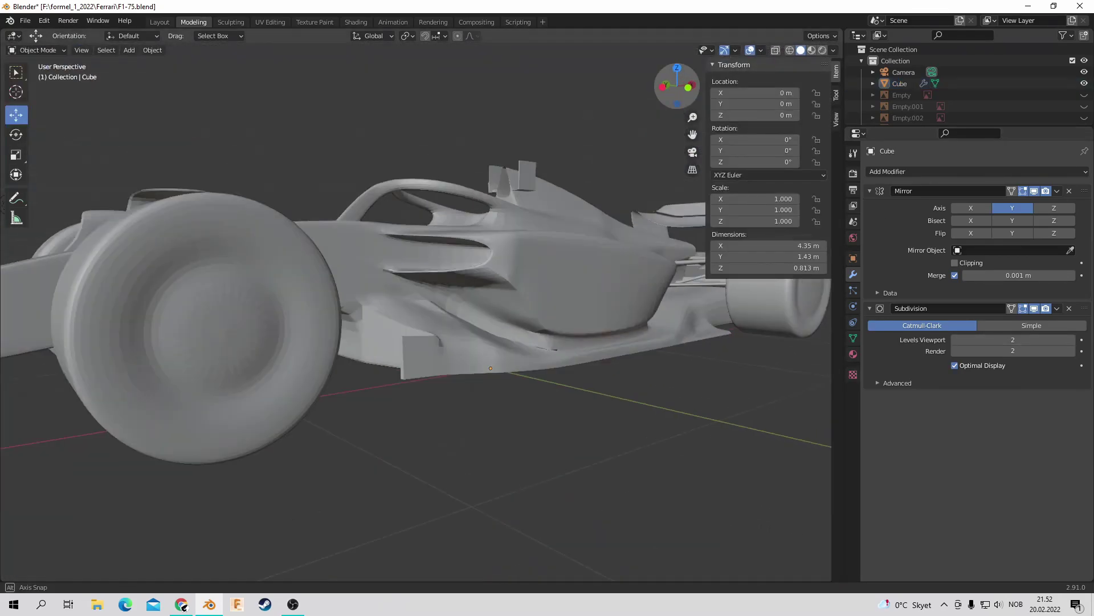
{"action": "scroll", "coordinate": [416, 308], "scroll_direction": "down", "scroll_amount": 8}
{"action": "left_click", "coordinate": [25, 21]}
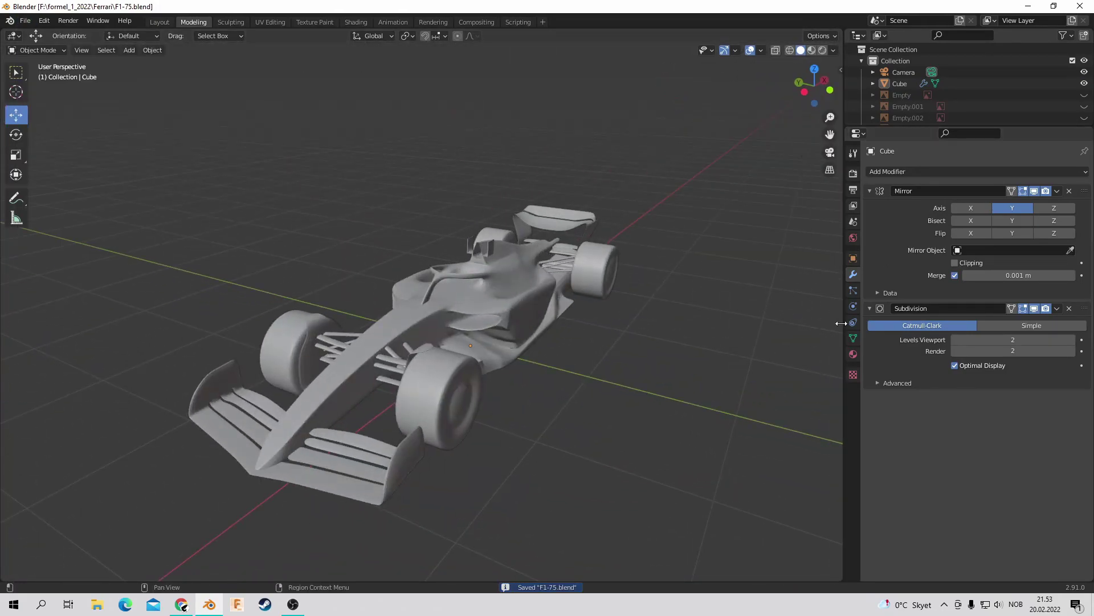
{"action": "left_click_drag", "start_coordinate": [841, 323], "coordinate": [1083, 323]}
{"action": "middle_click_drag", "start_coordinate": [1055, 122], "coordinate": [1035, 84]}
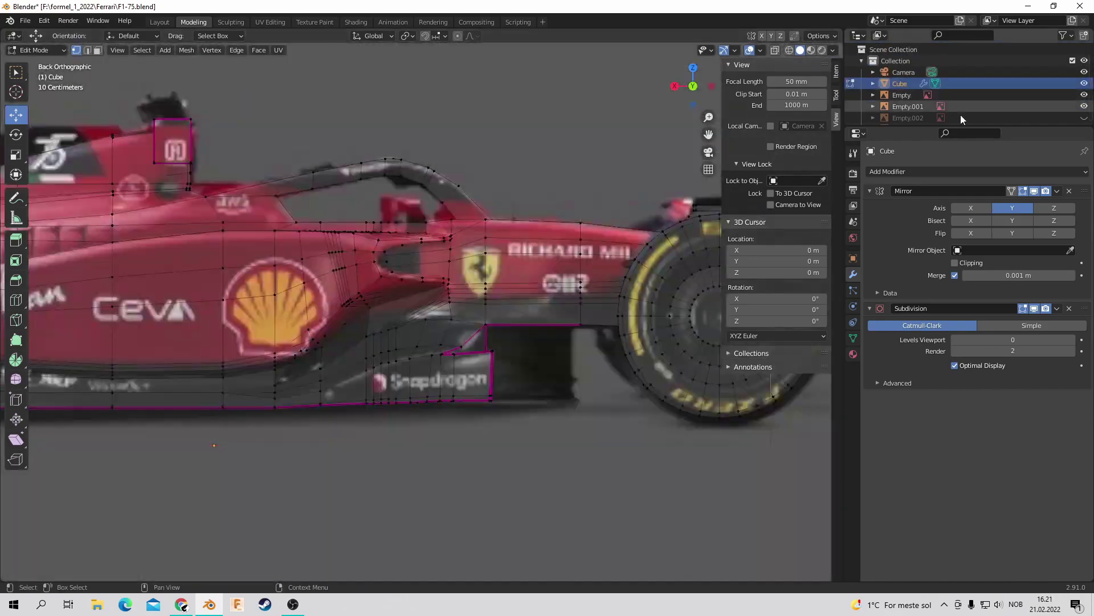
Step: From a top-down close-up of the sidepod, drag its vertices into place
{"action": "scroll", "coordinate": [438, 214], "scroll_direction": "down", "scroll_amount": 5}
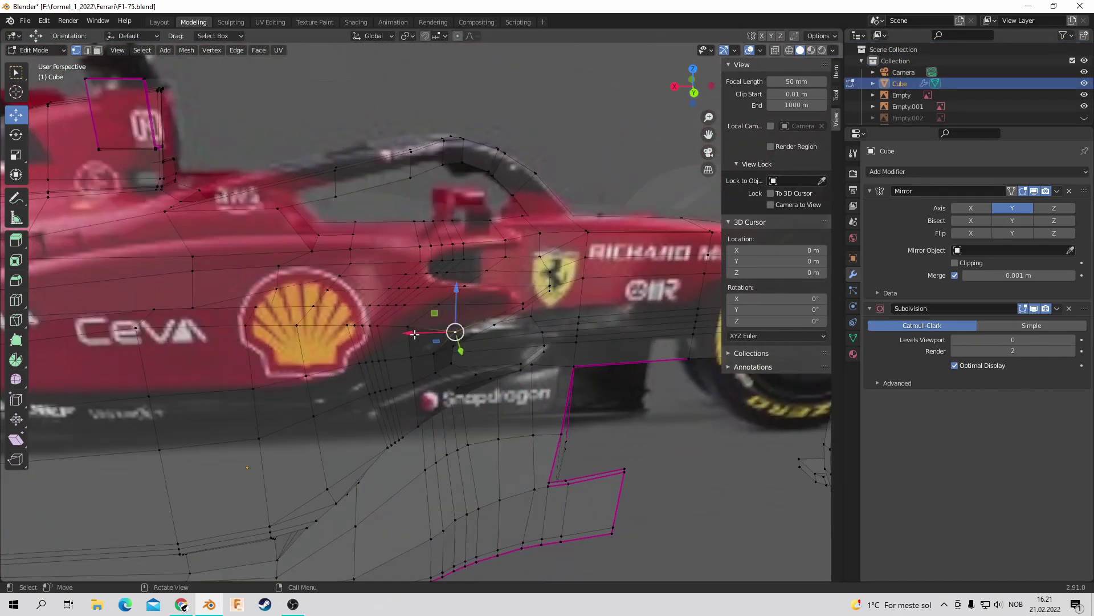
{"action": "middle_click_drag", "start_coordinate": [455, 330], "coordinate": [362, 428]}
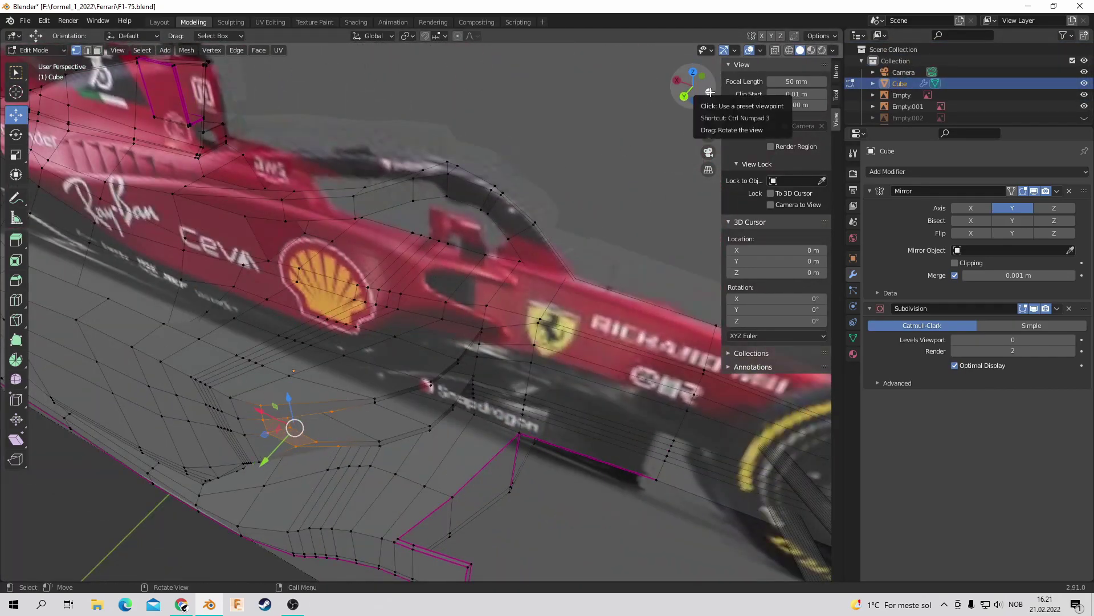
{"action": "left_click_drag", "start_coordinate": [709, 91], "coordinate": [690, 89]}
{"action": "scroll", "coordinate": [545, 214], "scroll_direction": "down", "scroll_amount": 2}
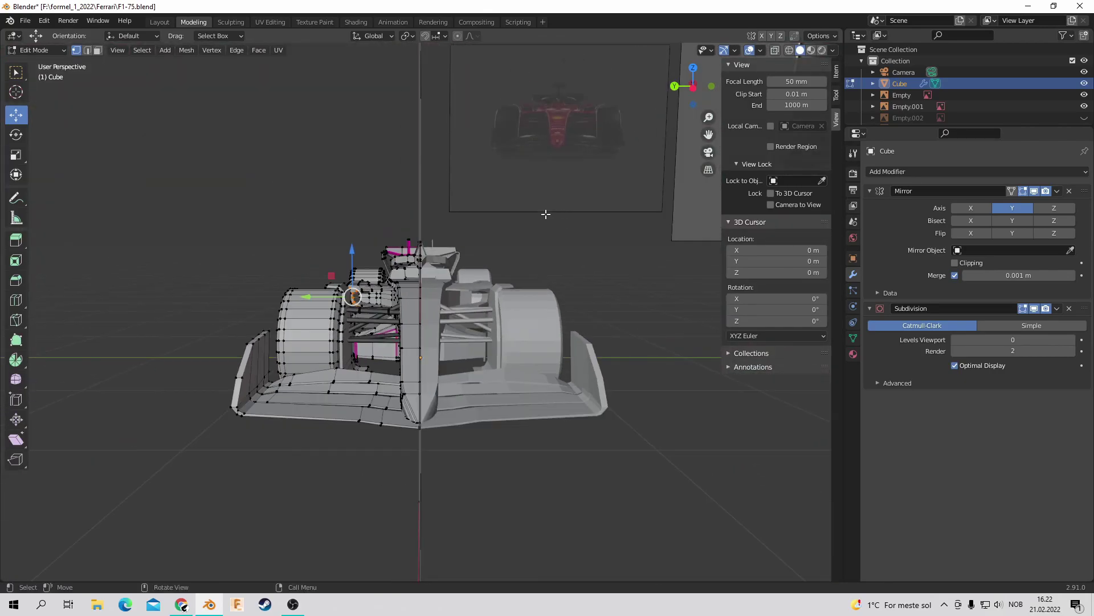
{"action": "scroll", "coordinate": [422, 308], "scroll_direction": "down", "scroll_amount": 3}
{"action": "scroll", "coordinate": [422, 308], "scroll_direction": "up", "scroll_amount": 8}
{"action": "left_click", "coordinate": [693, 68]}
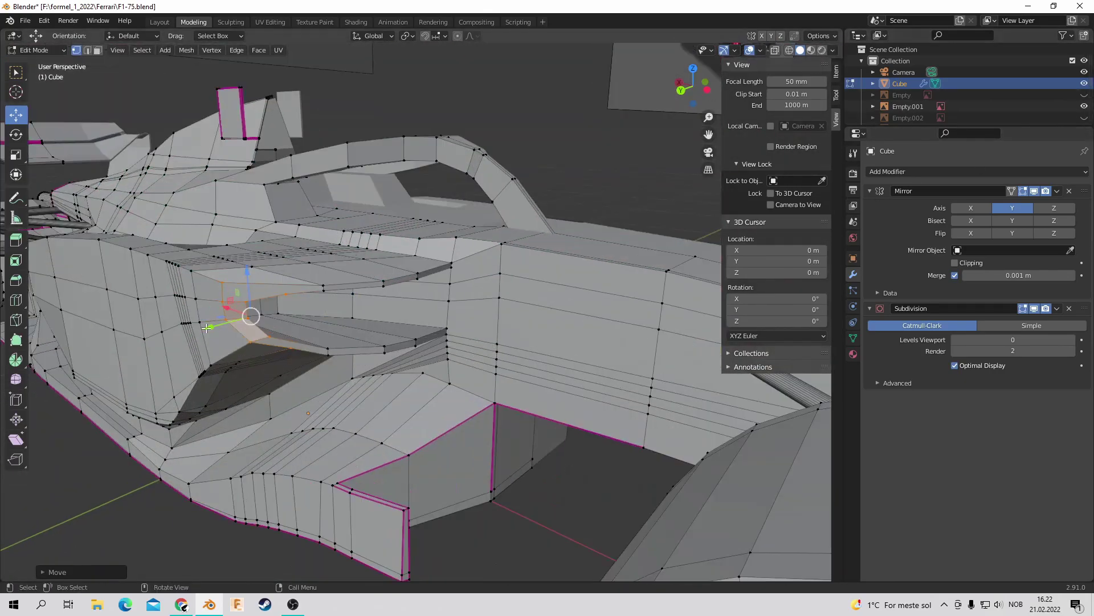
{"action": "left_click_drag", "start_coordinate": [705, 74], "coordinate": [684, 97]}
{"action": "scroll", "coordinate": [242, 456], "scroll_direction": "up", "scroll_amount": 5}
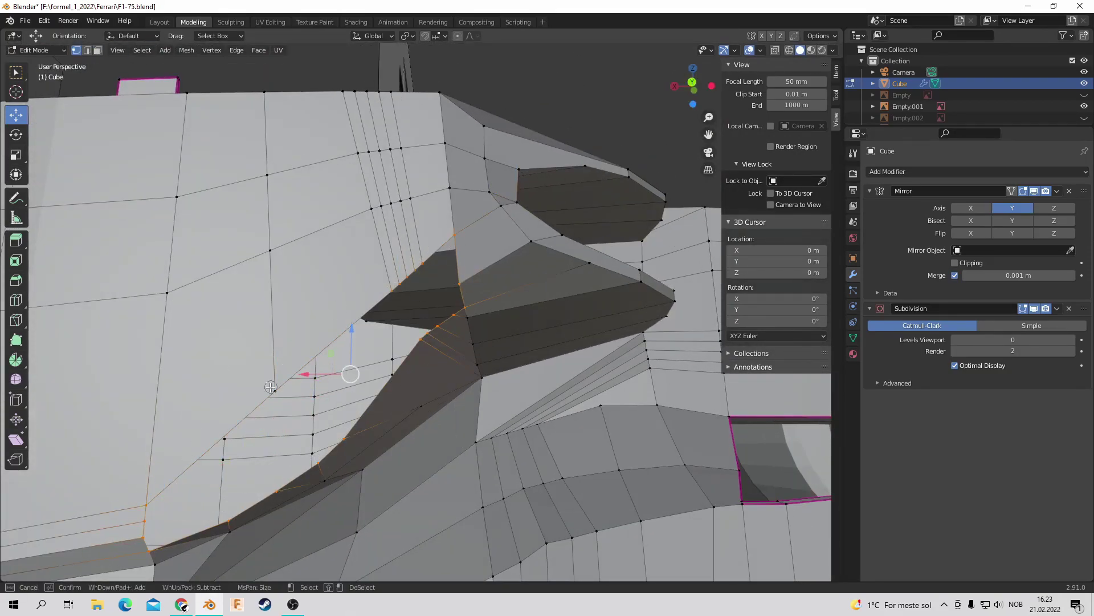
{"action": "middle_click_drag", "start_coordinate": [595, 104], "coordinate": [627, 97]}
{"action": "left_click_drag", "start_coordinate": [462, 219], "coordinate": [463, 219]}
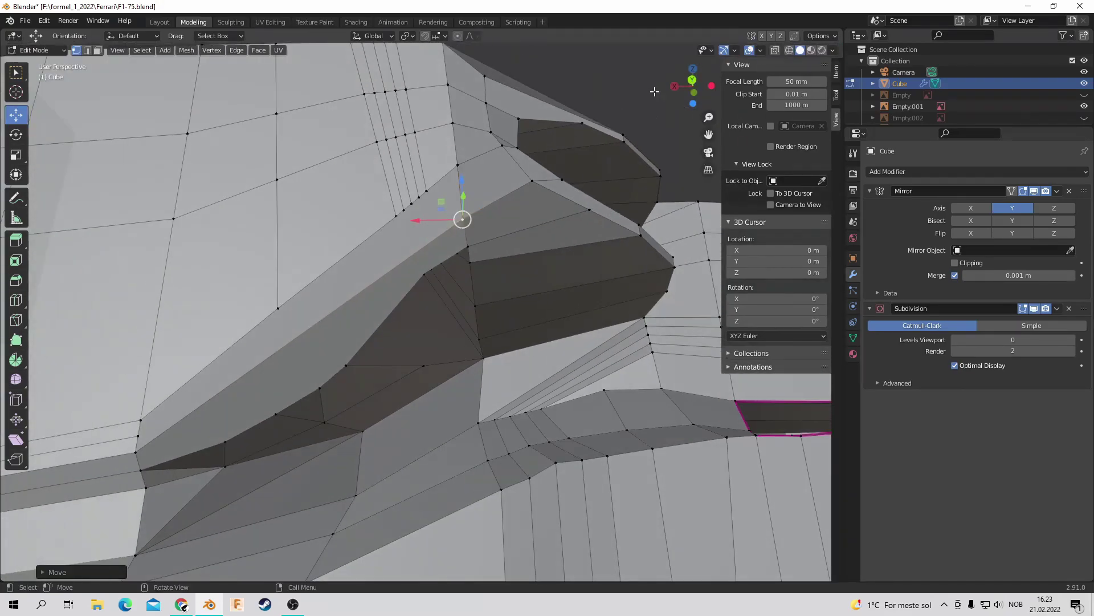
Step: Reposition the selected sidepod vertices again from a new orbit angle
{"action": "mouse_move", "coordinate": [441, 259]}
{"action": "middle_mouse_down"}
{"action": "mouse_move", "coordinate": [422, 274]}
{"action": "mouse_move", "coordinate": [430, 280]}
{"action": "middle_mouse_up"}
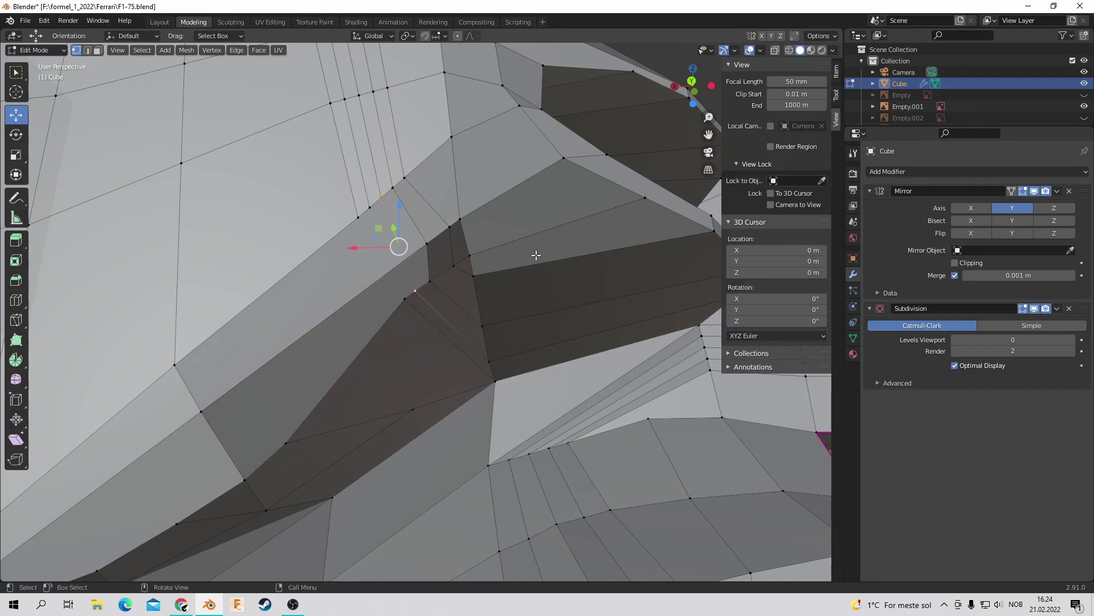
{"action": "middle_click_drag", "start_coordinate": [356, 218], "coordinate": [372, 396]}
{"action": "key", "text": "g"}
{"action": "key", "text": "Escape"}
{"action": "middle_click_drag", "start_coordinate": [372, 438], "coordinate": [706, 108]}
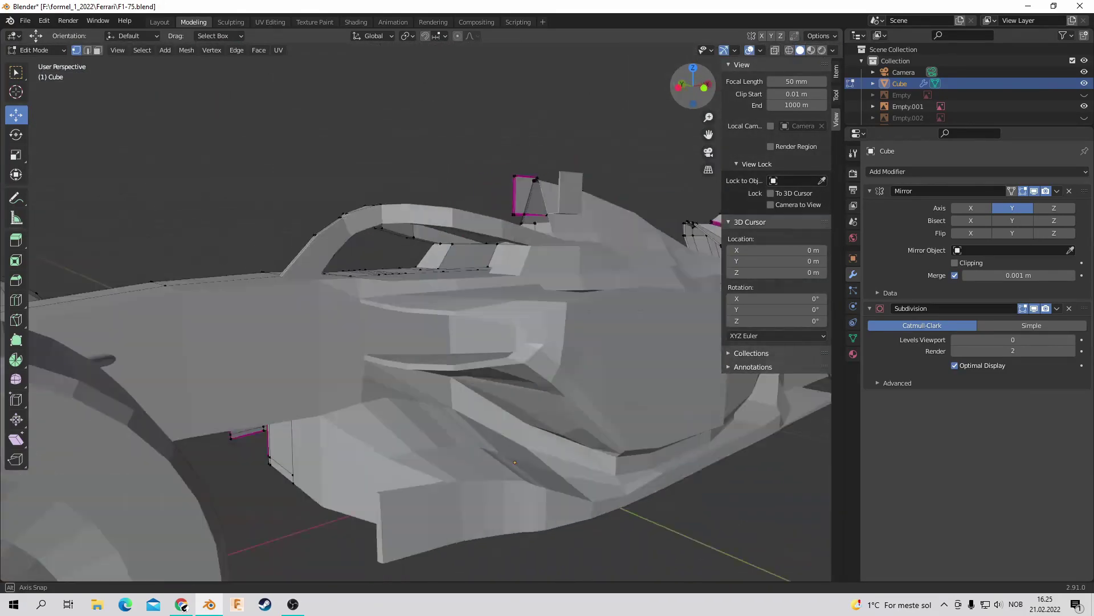
{"action": "scroll", "coordinate": [707, 108], "scroll_direction": "down", "scroll_amount": 5}
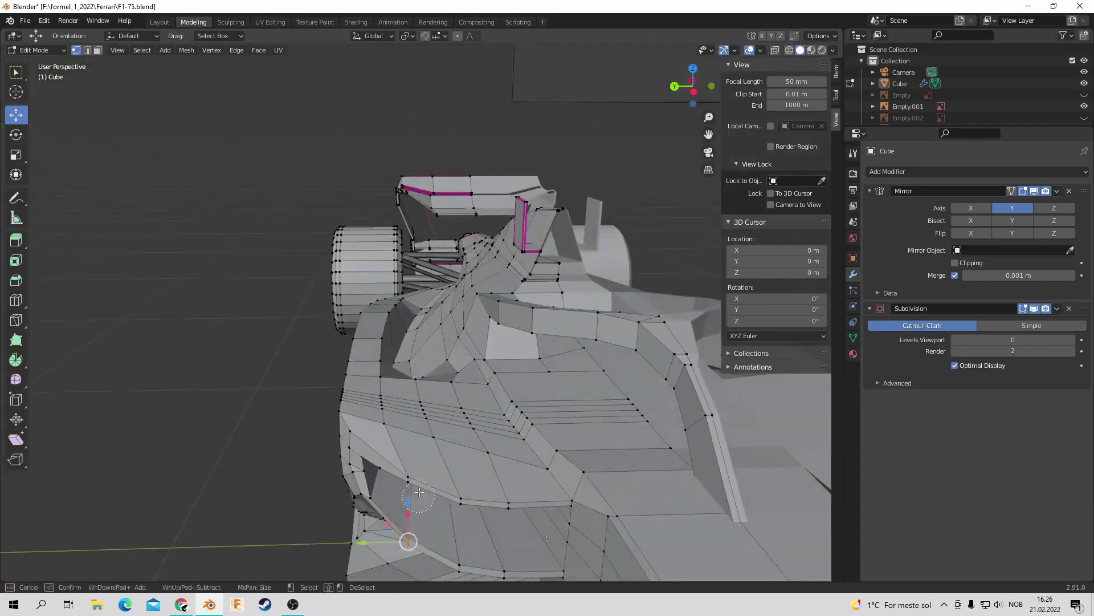
{"action": "key", "text": "Escape"}
Step: Orbit around the car to check the sidepod shape, ending low near the cockpit
{"action": "middle_click_drag", "start_coordinate": [419, 492], "coordinate": [691, 92]}
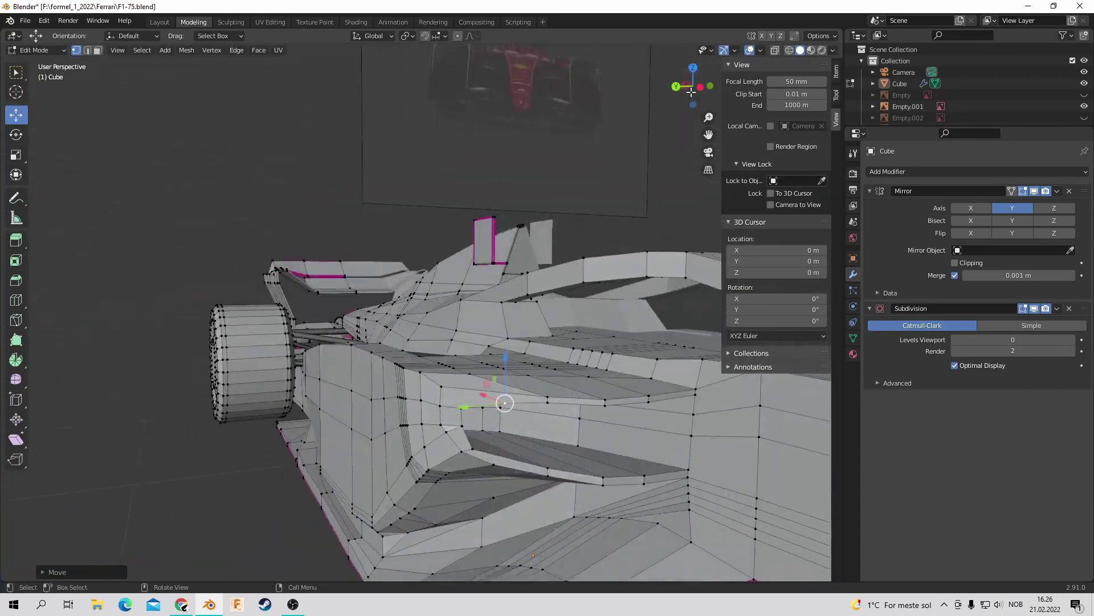
{"action": "middle_click_drag", "start_coordinate": [211, 227], "coordinate": [642, 143]}
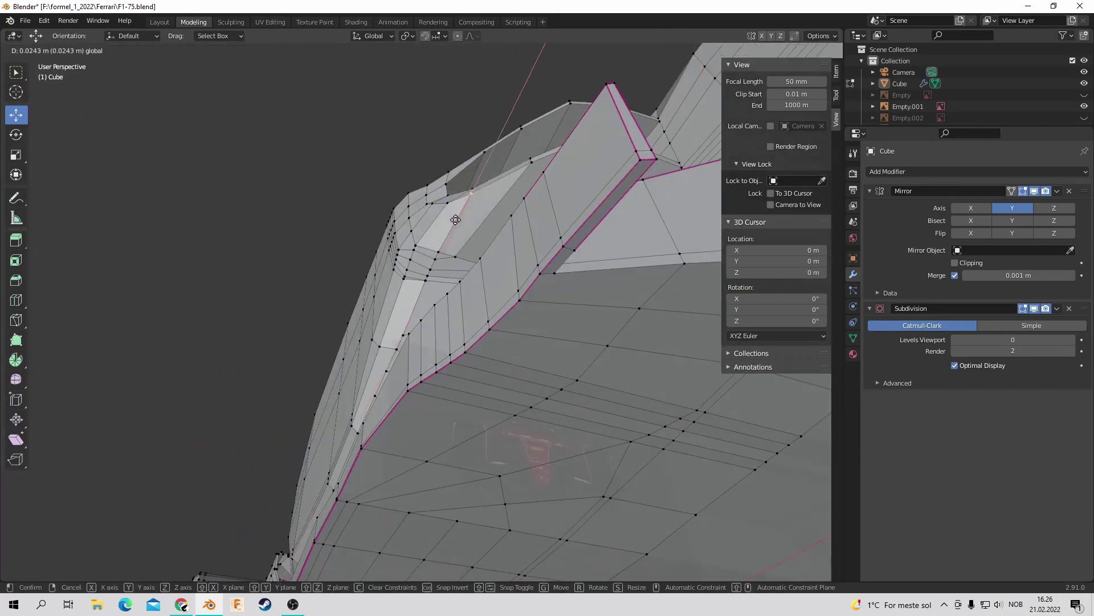
{"action": "scroll", "coordinate": [641, 143], "scroll_direction": "down", "scroll_amount": 5}
{"action": "scroll", "coordinate": [574, 260], "scroll_direction": "up", "scroll_amount": 5}
{"action": "scroll", "coordinate": [574, 260], "scroll_direction": "down", "scroll_amount": 4}
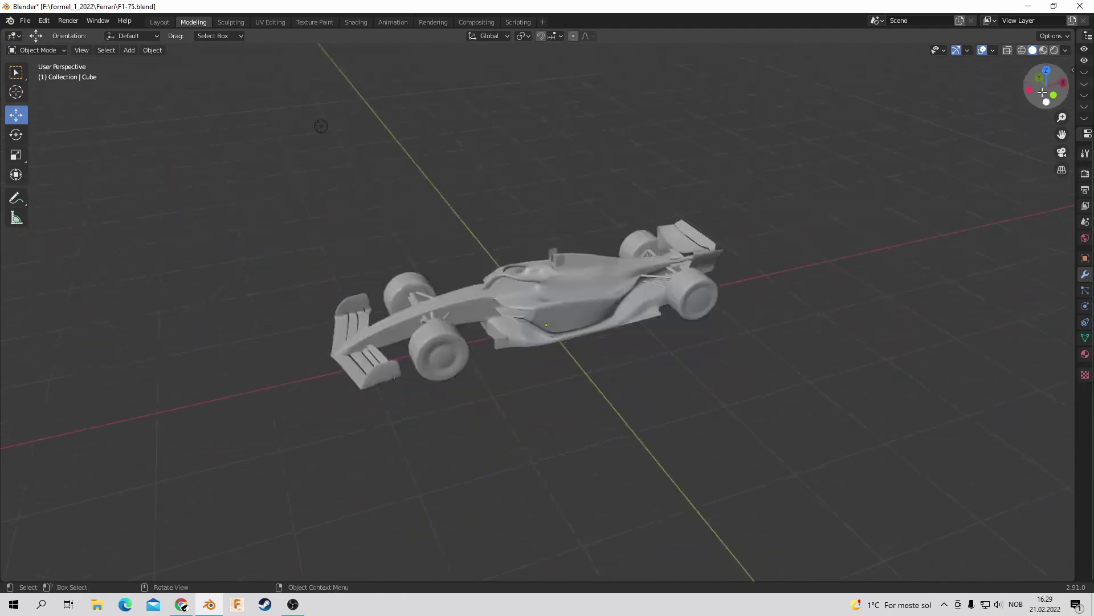
{"action": "scroll", "coordinate": [321, 125], "scroll_direction": "up", "scroll_amount": 5}
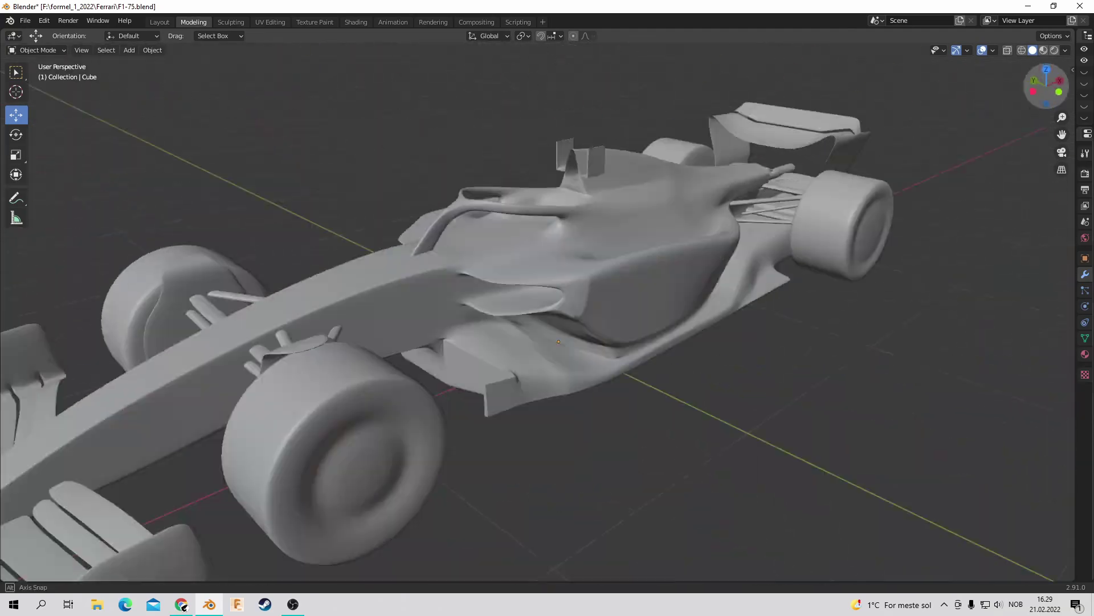
{"action": "middle_click_drag", "start_coordinate": [321, 126], "coordinate": [399, 171]}
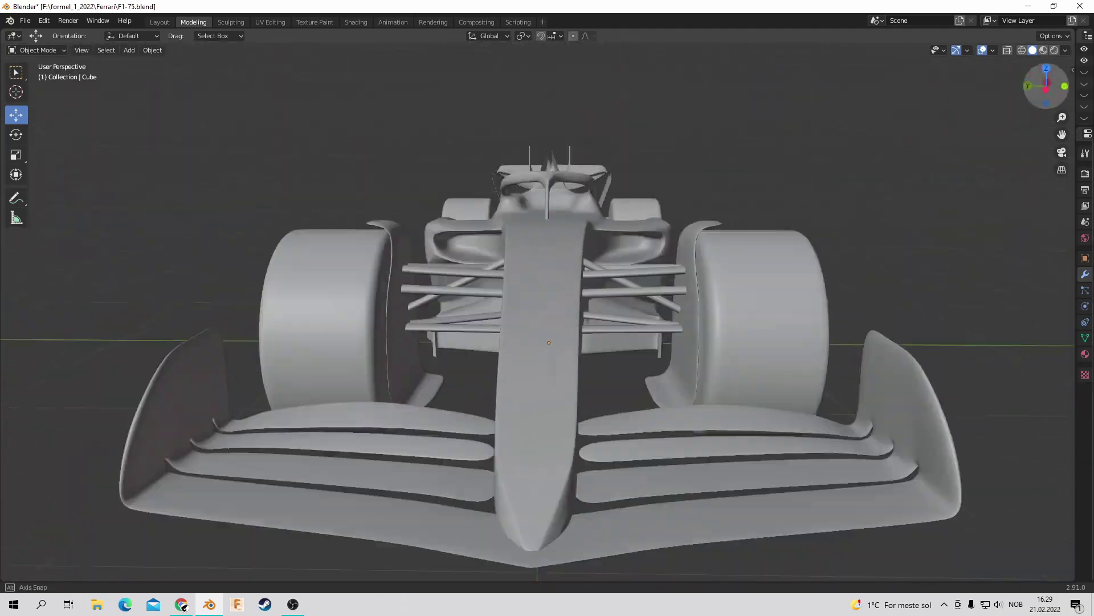
{"action": "middle_click_drag", "start_coordinate": [547, 308], "coordinate": [548, 399]}
{"action": "scroll", "coordinate": [547, 308], "scroll_direction": "up", "scroll_amount": 5}
{"action": "middle_click_drag", "start_coordinate": [547, 308], "coordinate": [548, 228]}
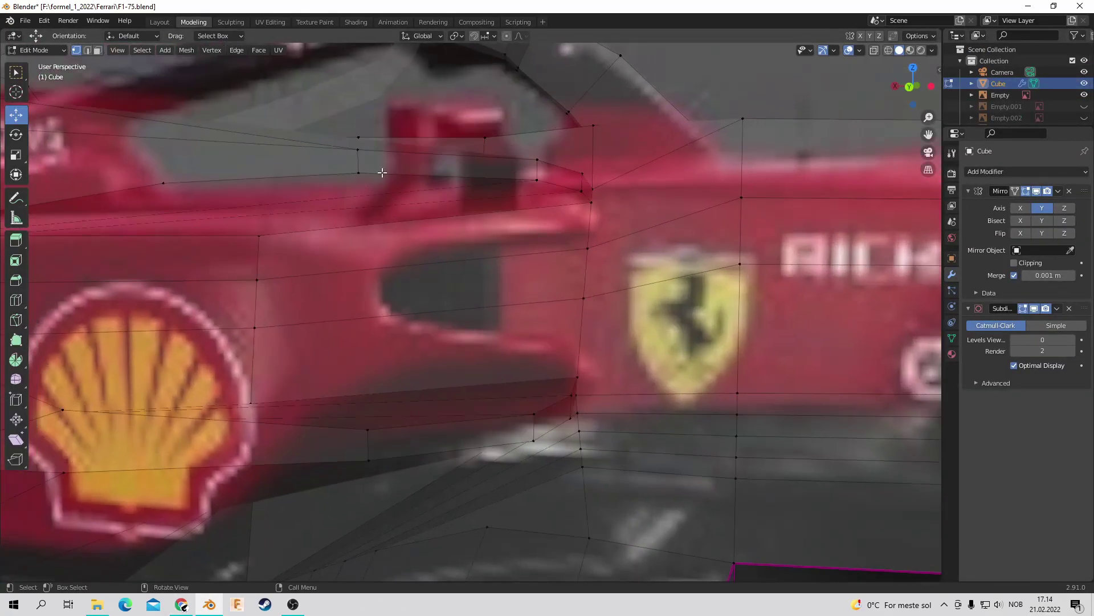
Step: In the back view, move the selected vertices along Z only
{"action": "key", "text": "ctrl+KP_1"}
{"action": "key", "text": "g"}
{"action": "key", "text": "z"}
{"action": "scroll", "coordinate": [494, 234], "scroll_direction": "down", "scroll_amount": 2}
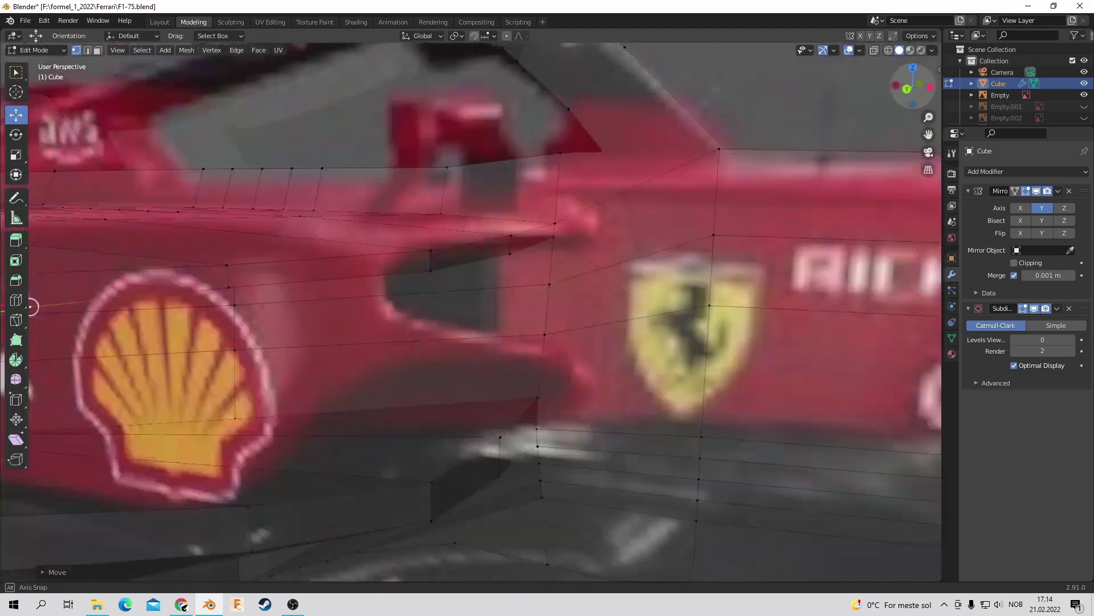
{"action": "scroll", "coordinate": [495, 233], "scroll_direction": "up", "scroll_amount": 3}
{"action": "left_click", "coordinate": [446, 196]}
{"action": "mouse_move", "coordinate": [446, 196]}
{"action": "middle_mouse_down"}
{"action": "mouse_move", "coordinate": [794, 186]}
{"action": "mouse_move", "coordinate": [780, 342]}
{"action": "mouse_move", "coordinate": [287, 451]}
{"action": "middle_mouse_up"}
{"action": "scroll", "coordinate": [381, 391], "scroll_direction": "up", "scroll_amount": 3}
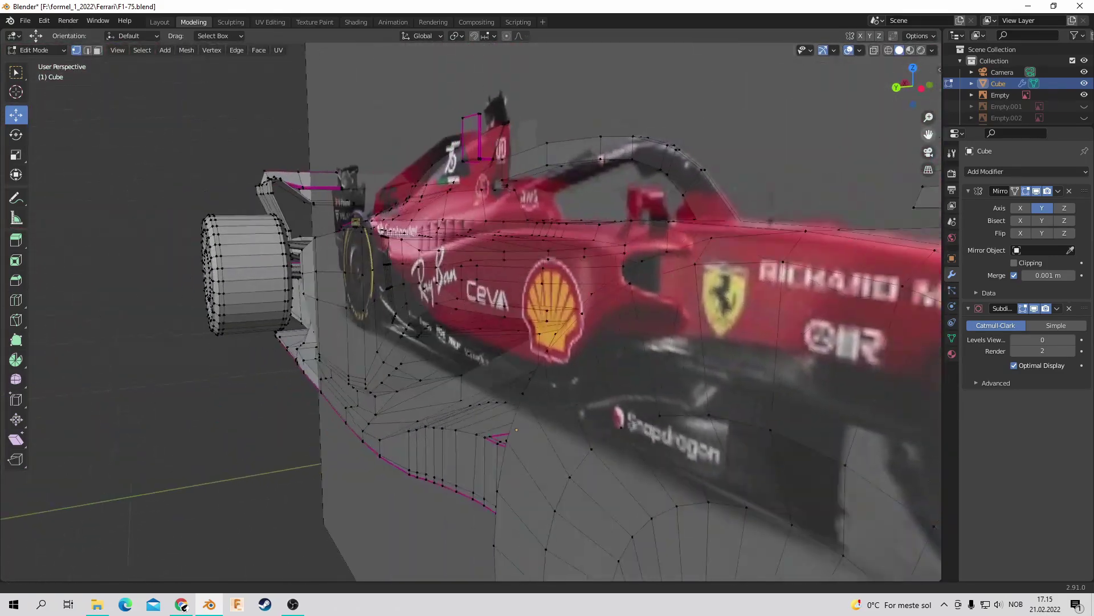
Step: Circle-select the rear vertices and move the side floor edge strip
{"action": "key", "text": "c"}
{"action": "mouse_move", "coordinate": [365, 351]}
{"action": "middle_mouse_down"}
{"action": "mouse_move", "coordinate": [399, 365]}
{"action": "mouse_move", "coordinate": [382, 278]}
{"action": "middle_mouse_up"}
{"action": "key", "text": "Escape"}
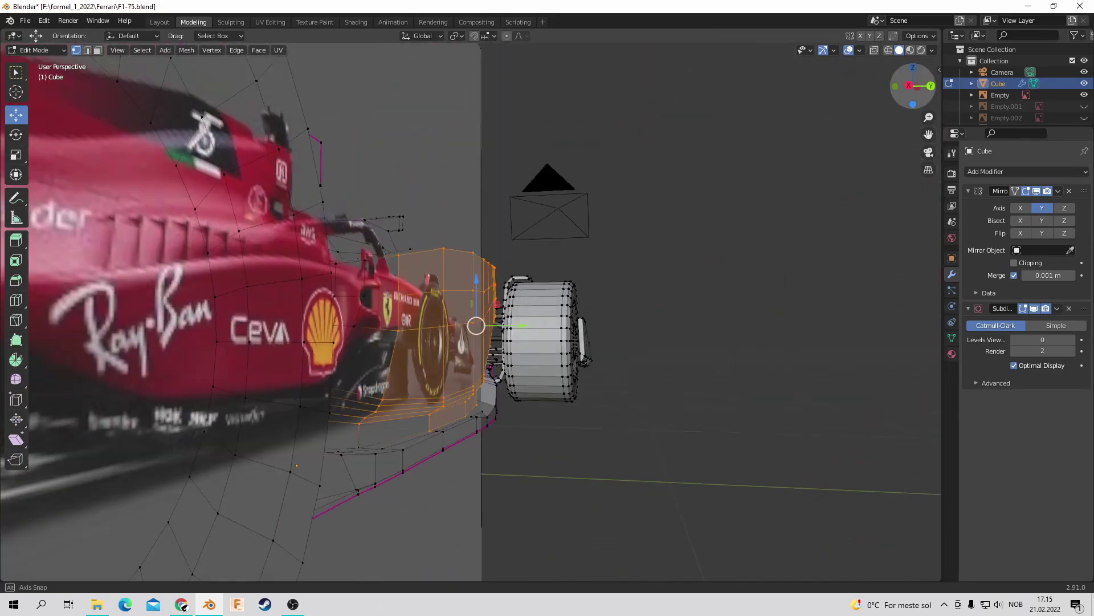
{"action": "key", "text": "g"}
{"action": "middle_click_drag", "start_coordinate": [933, 97], "coordinate": [513, 342]}
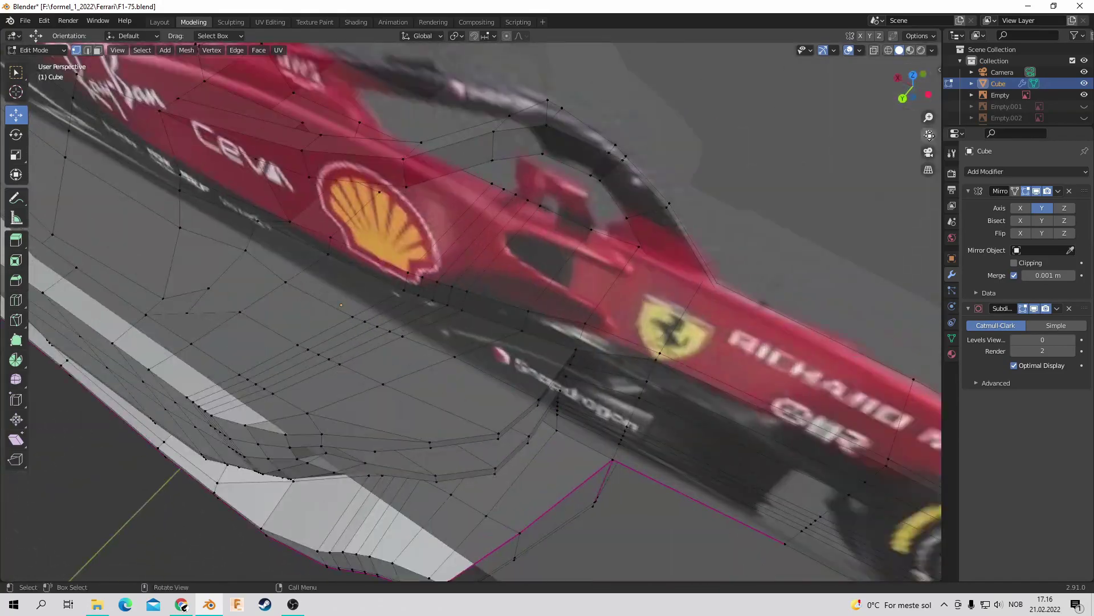
{"action": "scroll", "coordinate": [513, 342], "scroll_direction": "up", "scroll_amount": 3}
{"action": "left_click", "coordinate": [502, 377]}
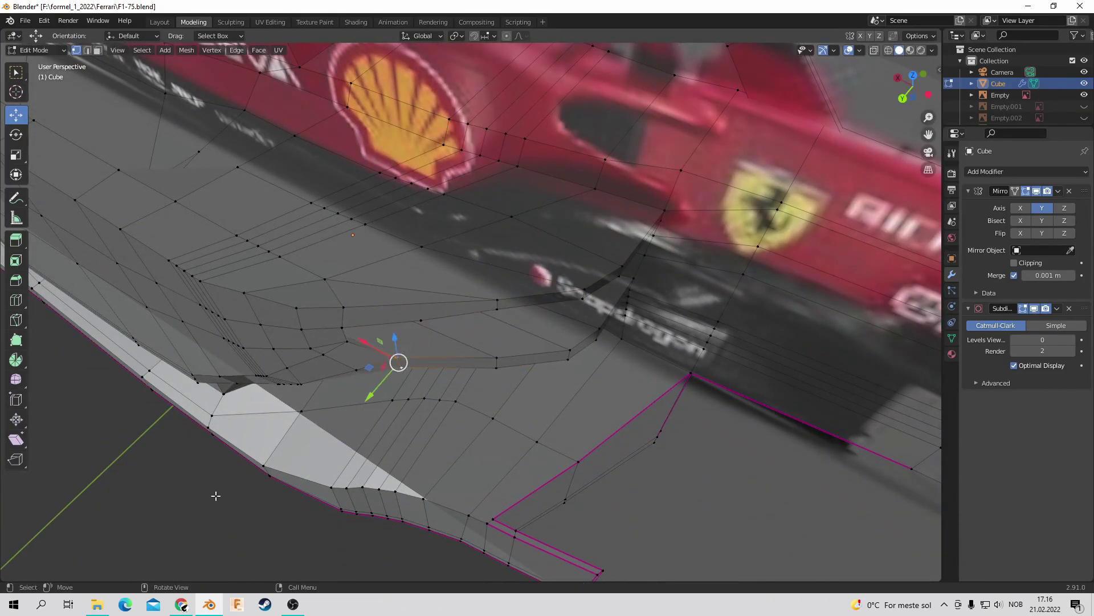
{"action": "mouse_move", "coordinate": [215, 496]}
{"action": "middle_mouse_down"}
{"action": "mouse_move", "coordinate": [86, 71]}
{"action": "mouse_move", "coordinate": [596, 92]}
{"action": "middle_mouse_up"}
{"action": "scroll", "coordinate": [86, 71], "scroll_direction": "down", "scroll_amount": 3}
Step: In Object Mode, move the front reference image Empty.001 aside, clear of the car
{"action": "key", "text": "Tab"}
{"action": "left_click", "coordinate": [596, 93]}
{"action": "mouse_move", "coordinate": [562, 153]}
{"action": "middle_mouse_down"}
{"action": "mouse_move", "coordinate": [663, 144]}
{"action": "mouse_move", "coordinate": [468, 260]}
{"action": "middle_mouse_up"}
{"action": "key", "text": "g"}
{"action": "left_click", "coordinate": [664, 144]}
Step: Show the Empty.006 reference image and orbit to compare it with the car
{"action": "scroll", "coordinate": [468, 261], "scroll_direction": "up", "scroll_amount": 4}
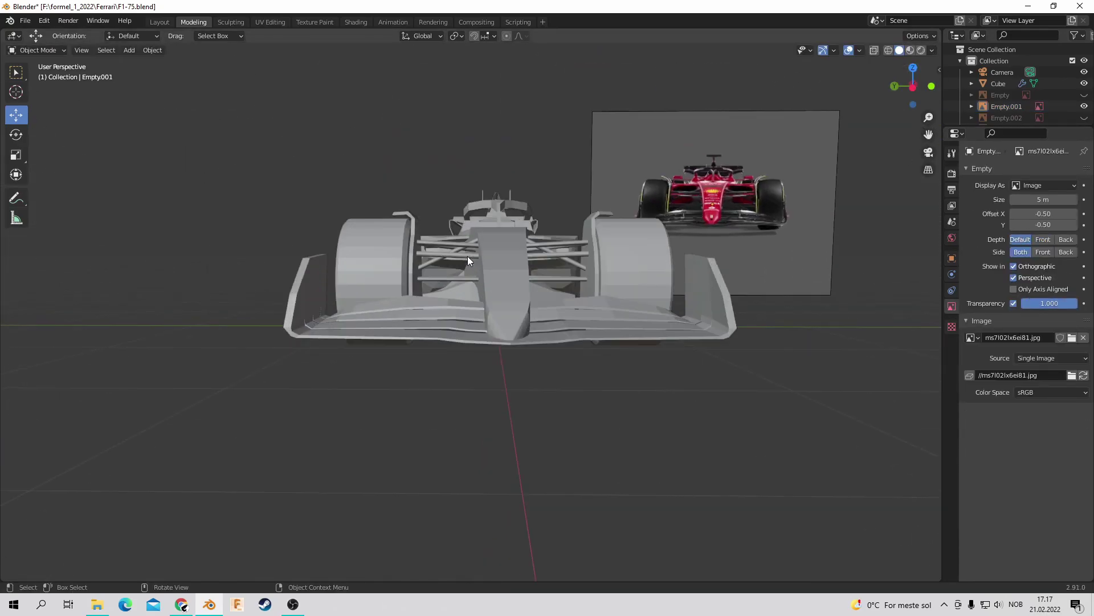
{"action": "scroll", "coordinate": [468, 261], "scroll_direction": "down", "scroll_amount": 2}
{"action": "scroll", "coordinate": [929, 134], "scroll_direction": "down", "scroll_amount": 2}
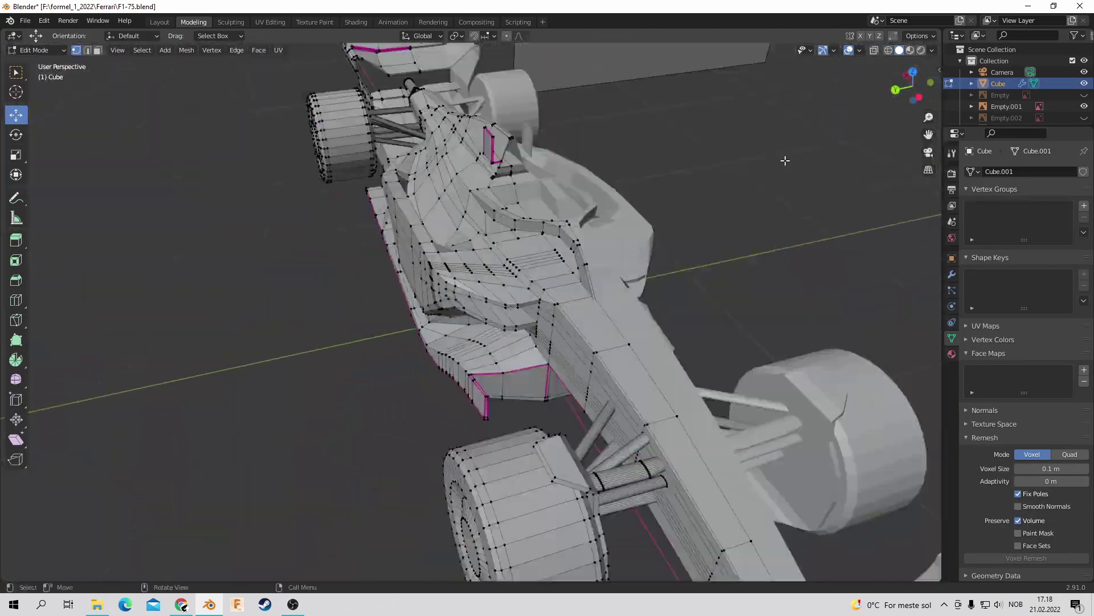
{"action": "left_click", "coordinate": [1084, 91]}
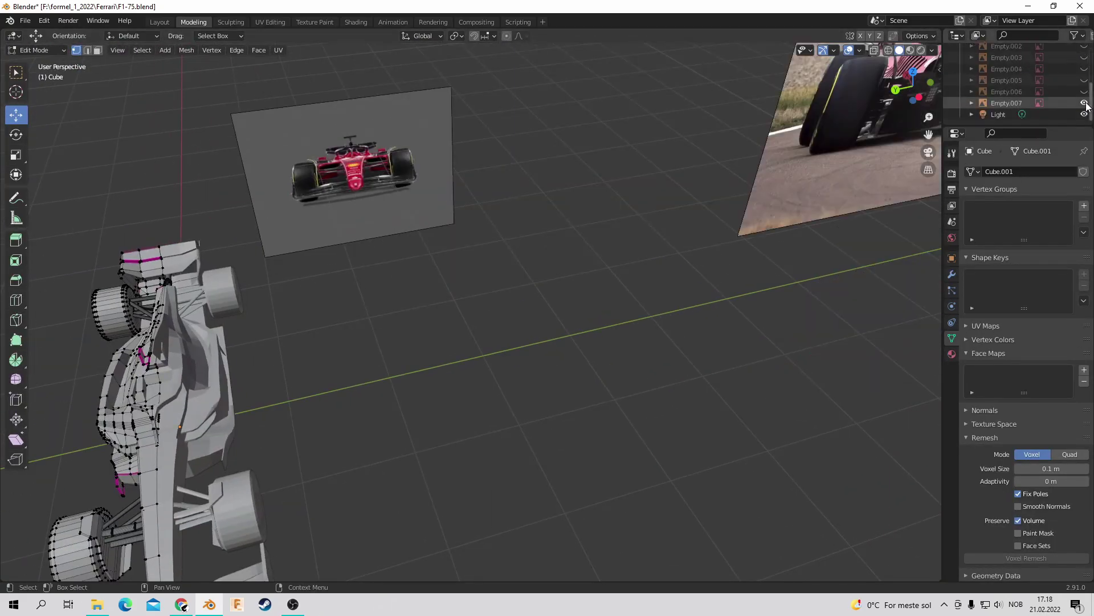
{"action": "mouse_move", "coordinate": [741, 256]}
{"action": "middle_mouse_down"}
{"action": "mouse_move", "coordinate": [848, 168]}
{"action": "mouse_move", "coordinate": [513, 342]}
{"action": "mouse_move", "coordinate": [462, 334]}
{"action": "mouse_move", "coordinate": [684, 163]}
{"action": "mouse_move", "coordinate": [457, 256]}
{"action": "mouse_move", "coordinate": [462, 235]}
{"action": "middle_mouse_up"}
{"action": "scroll", "coordinate": [684, 245], "scroll_direction": "up", "scroll_amount": 5}
Step: Circle-select sidepod vertices, move them, then zoom out to check the car
{"action": "key", "text": "c"}
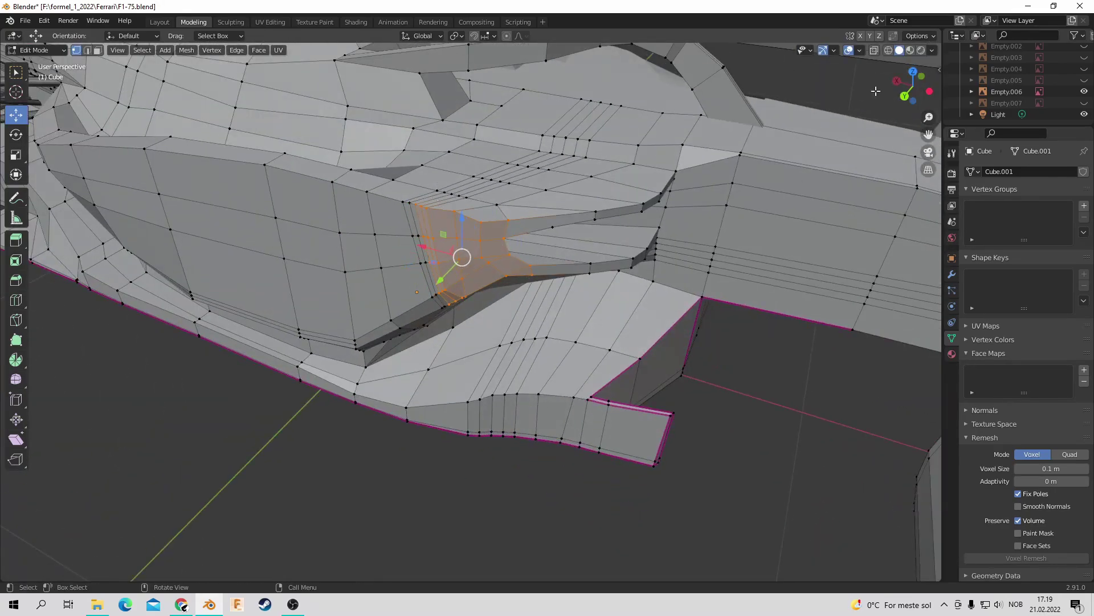
{"action": "mouse_move", "coordinate": [876, 91]}
{"action": "middle_mouse_down"}
{"action": "mouse_move", "coordinate": [463, 282]}
{"action": "mouse_move", "coordinate": [451, 268]}
{"action": "mouse_move", "coordinate": [457, 291]}
{"action": "middle_mouse_up"}
{"action": "key", "text": "c"}
{"action": "key", "text": "Escape"}
{"action": "key", "text": "g"}
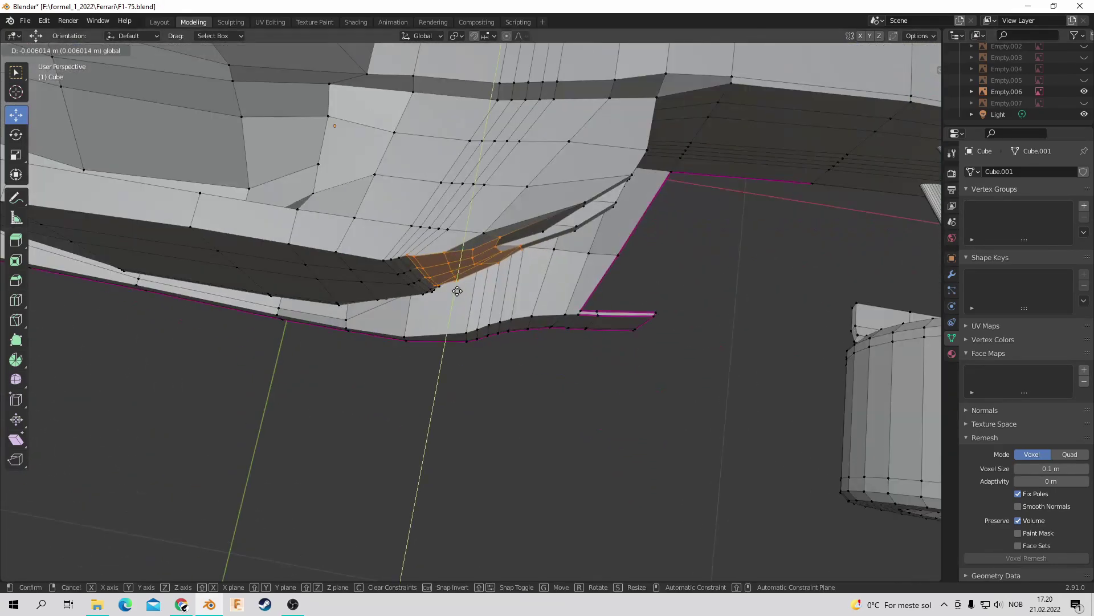
{"action": "mouse_move", "coordinate": [718, 404]}
{"action": "middle_mouse_down"}
{"action": "mouse_move", "coordinate": [598, 342]}
{"action": "mouse_move", "coordinate": [541, 296]}
{"action": "middle_mouse_up"}
{"action": "mouse_move", "coordinate": [504, 260]}
{"action": "middle_mouse_down"}
{"action": "mouse_move", "coordinate": [576, 242]}
{"action": "mouse_move", "coordinate": [490, 368]}
{"action": "mouse_move", "coordinate": [485, 353]}
{"action": "middle_mouse_up"}
{"action": "scroll", "coordinate": [577, 242], "scroll_direction": "down", "scroll_amount": 5}
{"action": "scroll", "coordinate": [577, 242], "scroll_direction": "down", "scroll_amount": 3}
{"action": "scroll", "coordinate": [491, 368], "scroll_direction": "down", "scroll_amount": 4}
{"action": "scroll", "coordinate": [830, 130], "scroll_direction": "down", "scroll_amount": 3}
{"action": "left_click_drag", "start_coordinate": [912, 86], "coordinate": [939, 169]}
Step: Change the interaction mode from the mode menu and review the car near front-on
{"action": "left_click", "coordinate": [37, 50]}
{"action": "left_click", "coordinate": [35, 73]}
{"action": "scroll", "coordinate": [473, 285], "scroll_direction": "up", "scroll_amount": 5}
{"action": "middle_click_drag", "start_coordinate": [939, 168], "coordinate": [474, 259]}
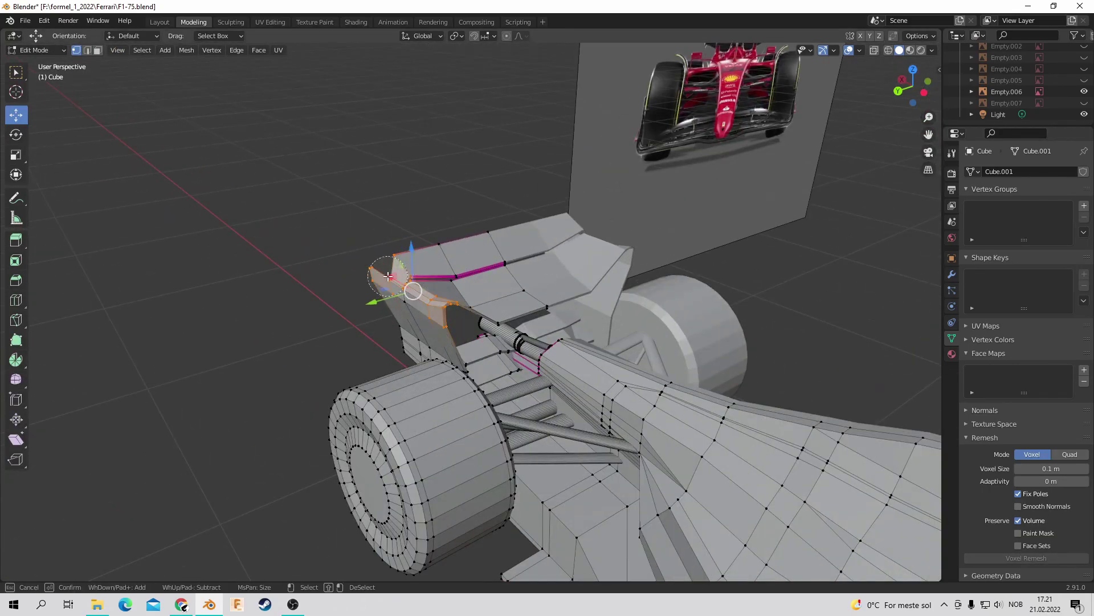
{"action": "scroll", "coordinate": [910, 83], "scroll_direction": "down", "scroll_amount": 3}
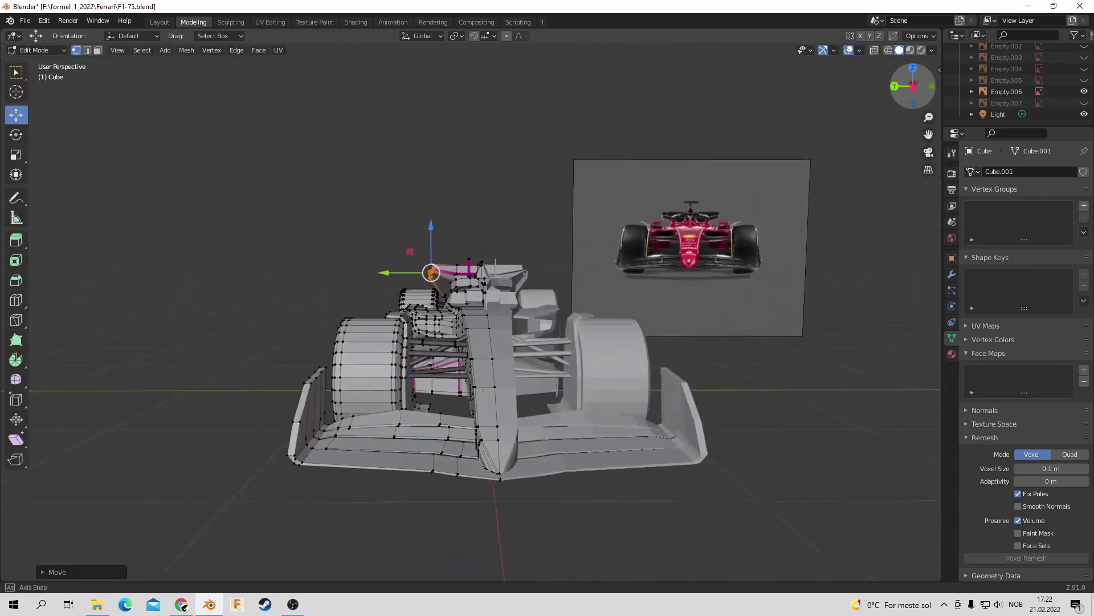
{"action": "left_click_drag", "start_coordinate": [910, 83], "coordinate": [914, 89]}
{"action": "scroll", "coordinate": [618, 349], "scroll_direction": "up", "scroll_amount": 5}
{"action": "scroll", "coordinate": [476, 393], "scroll_direction": "down", "scroll_amount": 6}
Step: Return to Object Mode and set the Subdivision modifier's Levels Viewport to 2
{"action": "key", "text": "Tab"}
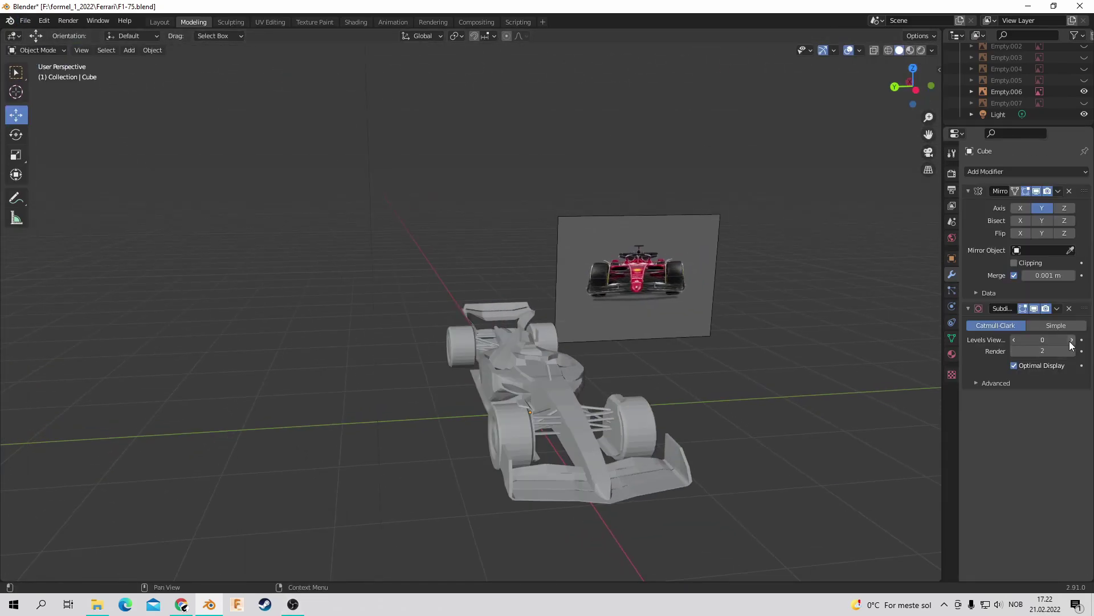
{"action": "left_click", "coordinate": [684, 274]}
{"action": "scroll", "coordinate": [799, 279], "scroll_direction": "up", "scroll_amount": 5}
{"action": "middle_click_drag", "start_coordinate": [799, 280], "coordinate": [787, 268]}
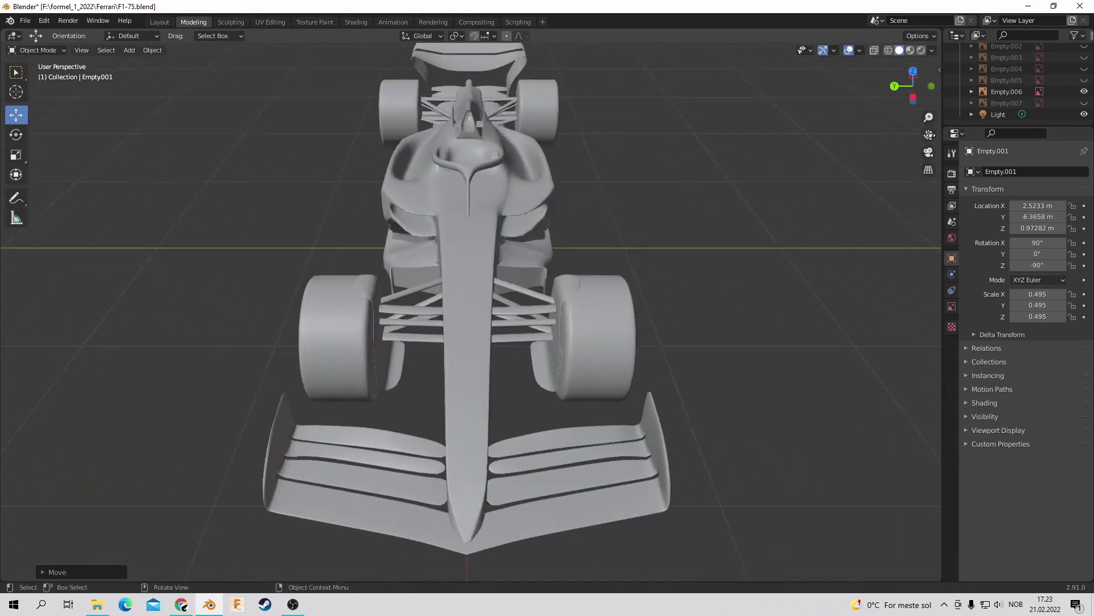
{"action": "left_click_drag", "start_coordinate": [912, 86], "coordinate": [904, 101]}
Step: Nudge the front wing vertices on the car body mesh, then return to Object Mode
{"action": "left_click", "coordinate": [342, 285]}
{"action": "key", "text": "Tab"}
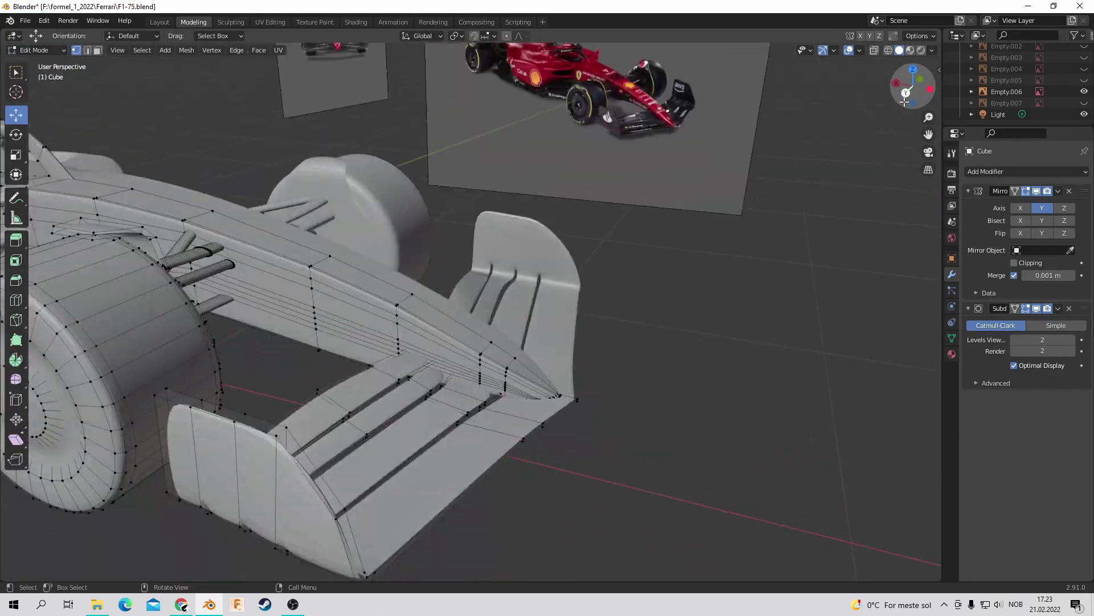
{"action": "left_click", "coordinate": [481, 431]}
{"action": "mouse_move", "coordinate": [481, 431]}
{"action": "middle_mouse_down"}
{"action": "mouse_move", "coordinate": [206, 324]}
{"action": "mouse_move", "coordinate": [433, 239]}
{"action": "middle_mouse_up"}
{"action": "key", "text": "Tab"}
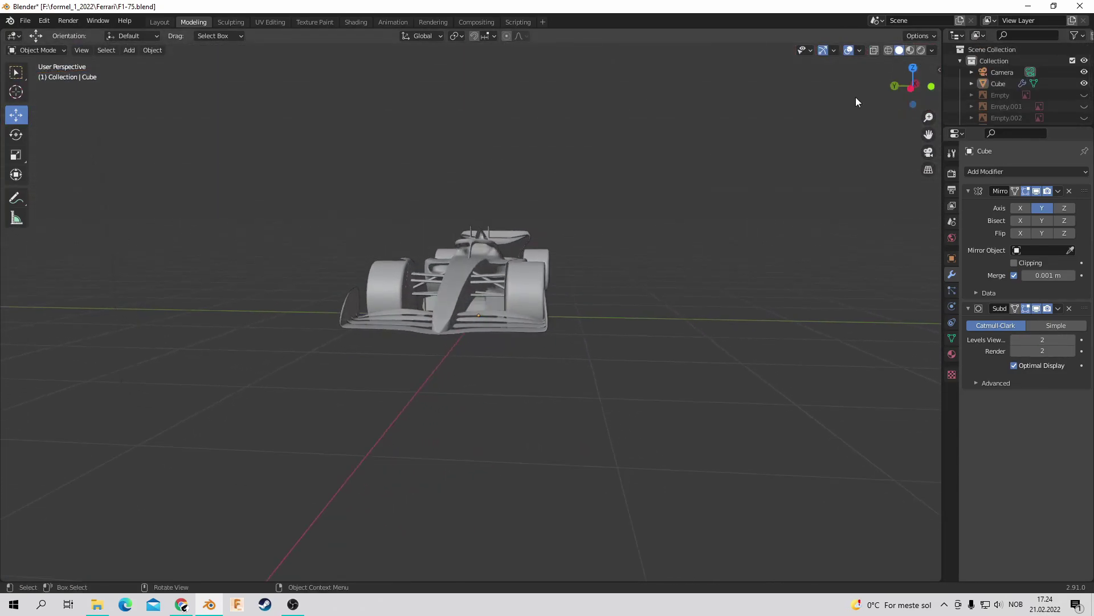
Step: Inspect the smoothed car from above and the side, including front wing and wheel
{"action": "mouse_move", "coordinate": [434, 240]}
{"action": "middle_mouse_down"}
{"action": "mouse_move", "coordinate": [439, 228]}
{"action": "mouse_move", "coordinate": [439, 297]}
{"action": "middle_mouse_up"}
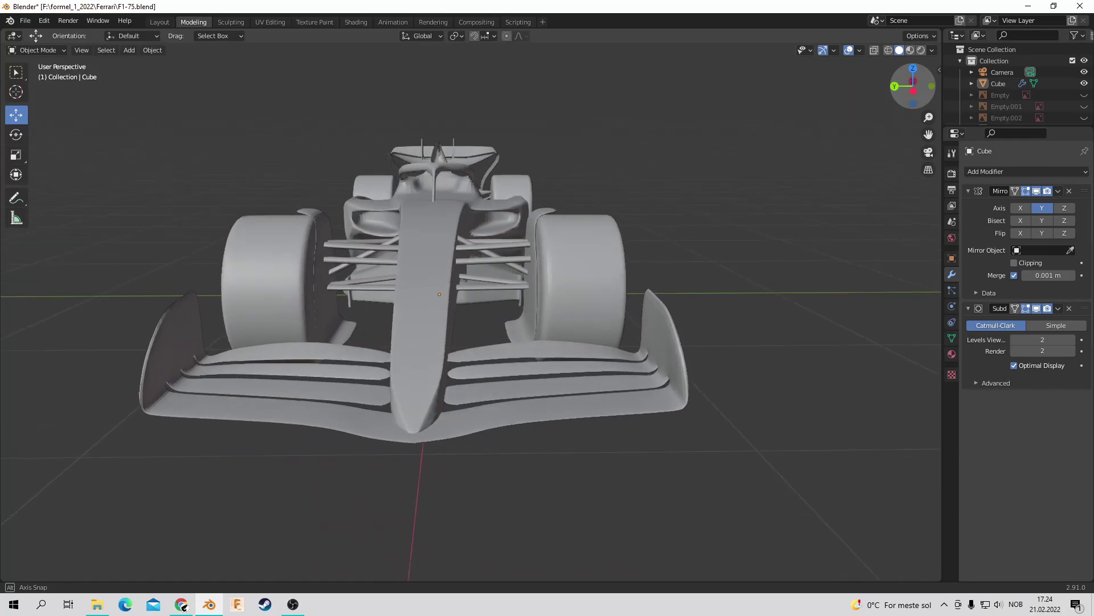
{"action": "left_click_drag", "start_coordinate": [928, 134], "coordinate": [941, 54]}
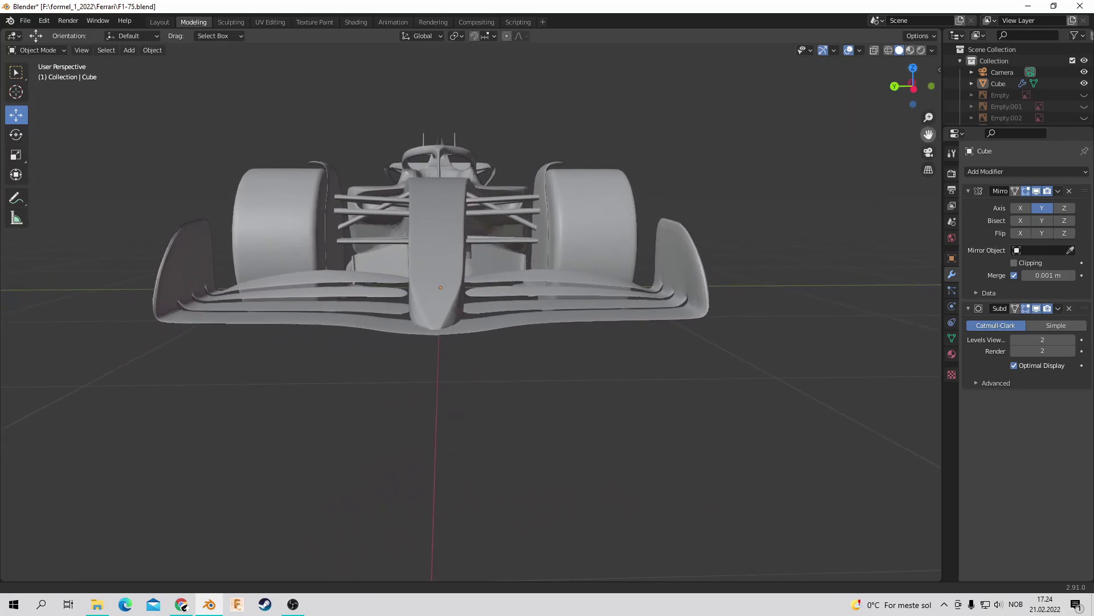
{"action": "left_click_drag", "start_coordinate": [928, 134], "coordinate": [964, 214]}
{"action": "left_click_drag", "start_coordinate": [896, 84], "coordinate": [822, 158]}
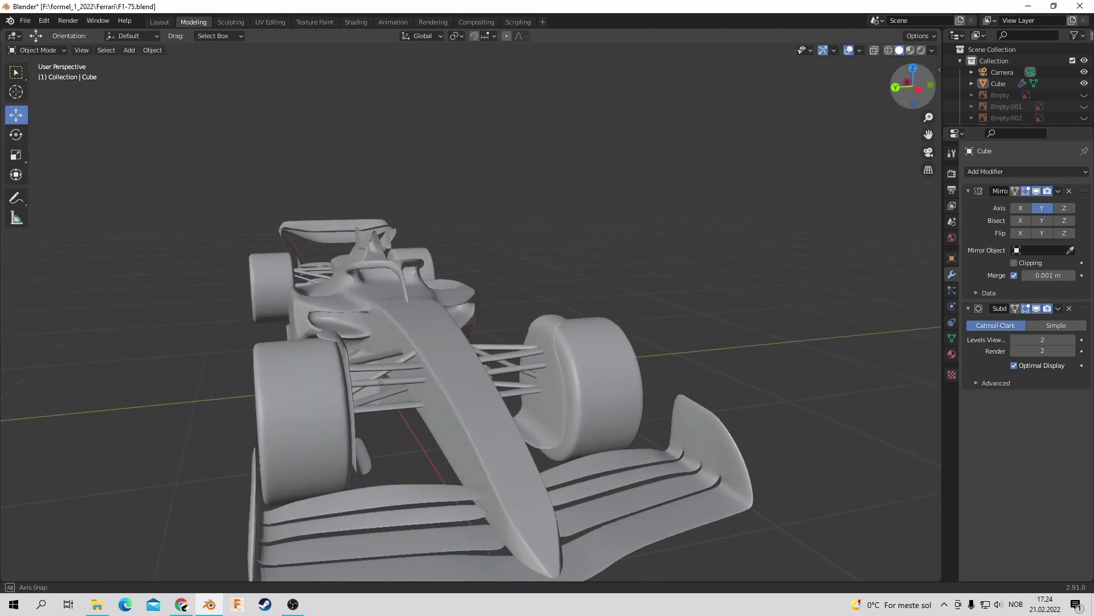
{"action": "scroll", "coordinate": [824, 151], "scroll_direction": "down", "scroll_amount": 1}
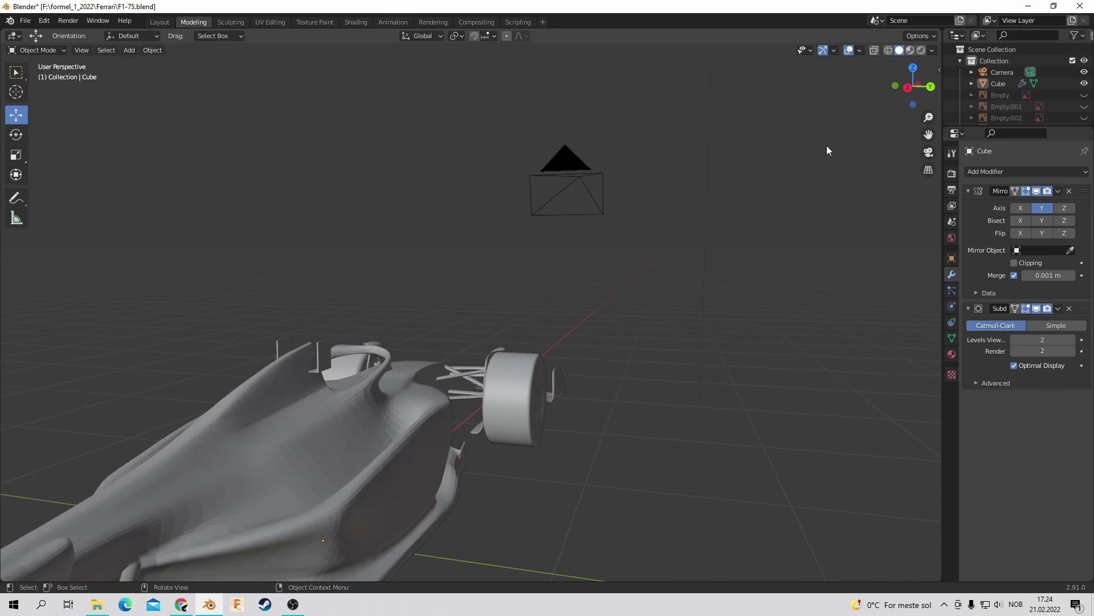
{"action": "scroll", "coordinate": [843, 136], "scroll_direction": "down", "scroll_amount": 2}
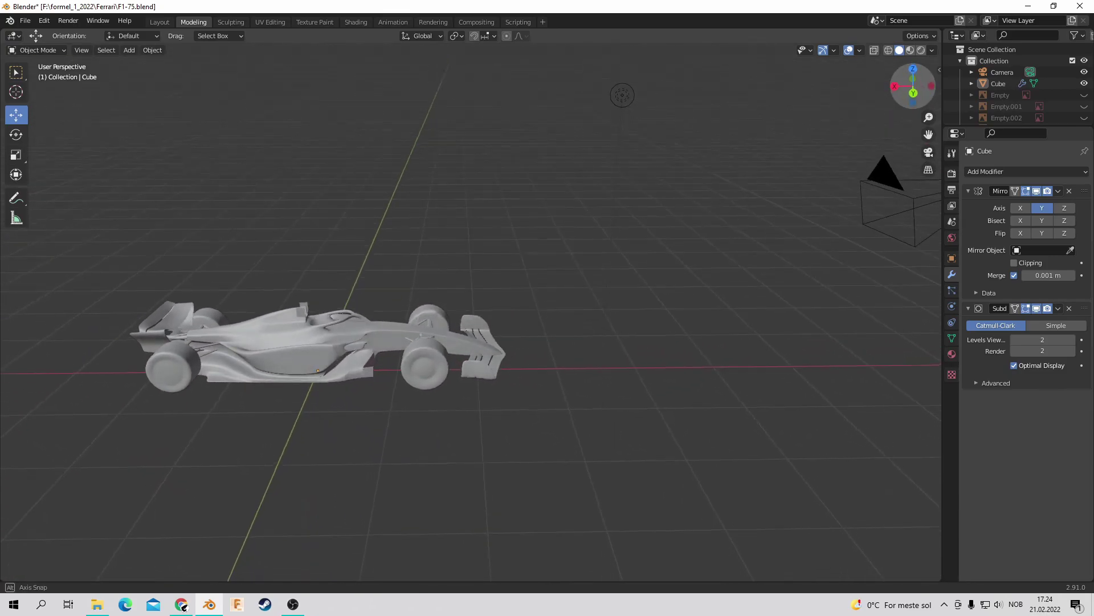
{"action": "scroll", "coordinate": [648, 267], "scroll_direction": "up", "scroll_amount": 4}
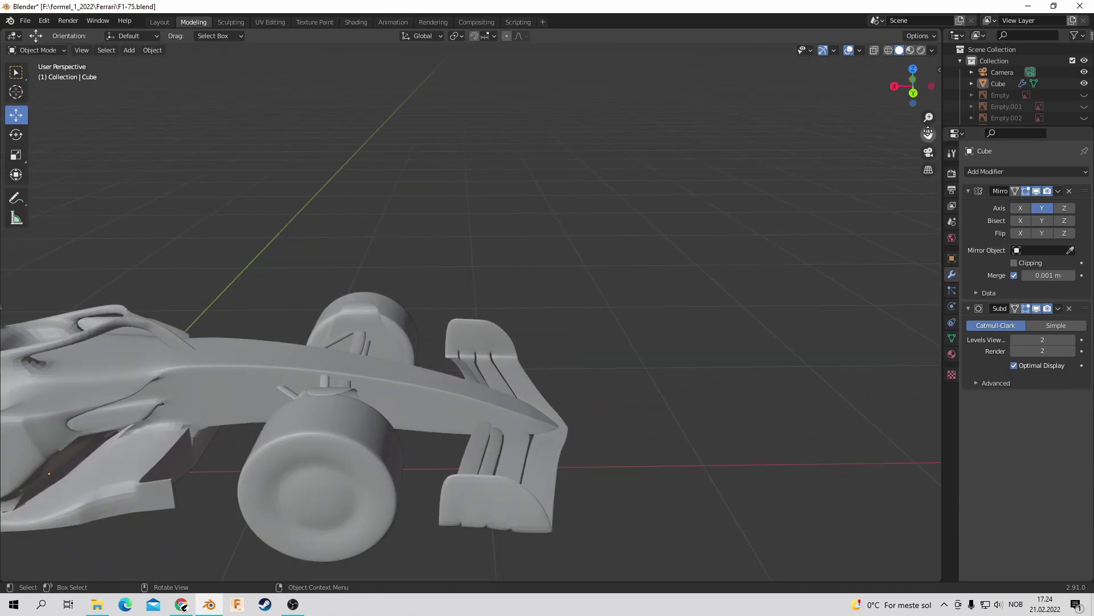
{"action": "left_click_drag", "start_coordinate": [928, 134], "coordinate": [935, 132]}
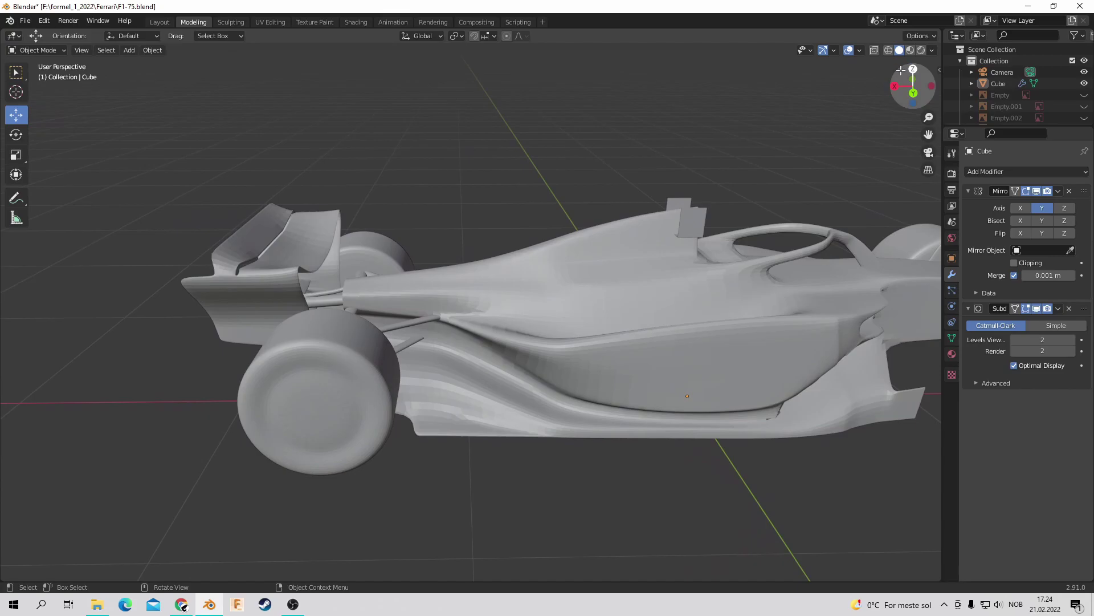
{"action": "mouse_move", "coordinate": [901, 70]}
{"action": "left_mouse_down"}
{"action": "mouse_move", "coordinate": [935, 71]}
{"action": "mouse_move", "coordinate": [895, 72]}
{"action": "left_mouse_up"}
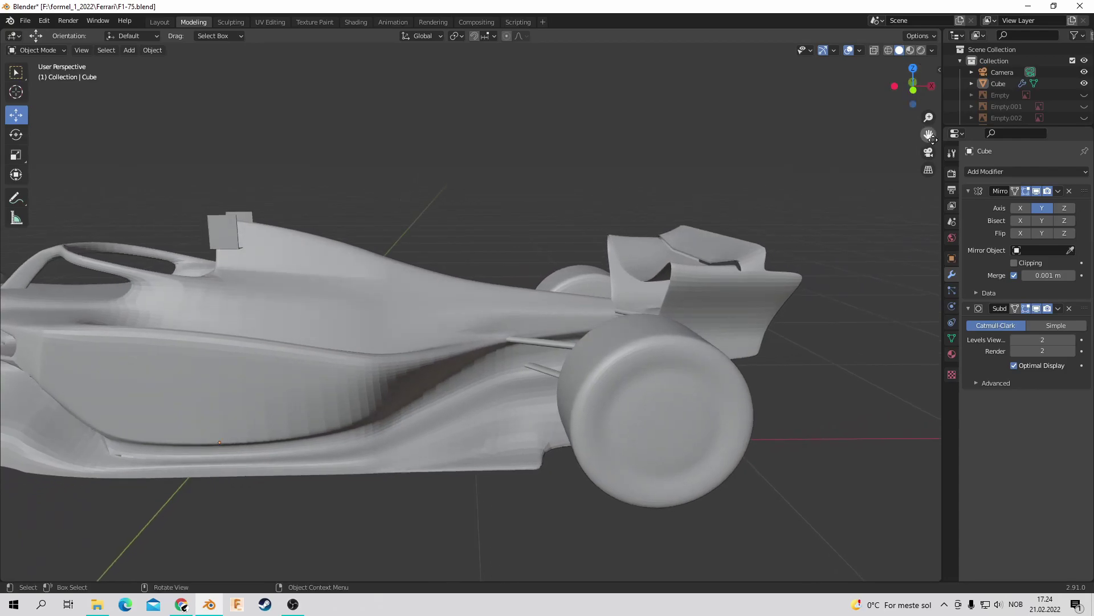
{"action": "left_click_drag", "start_coordinate": [930, 136], "coordinate": [1083, 139]}
{"action": "left_click_drag", "start_coordinate": [929, 134], "coordinate": [1083, 137]}
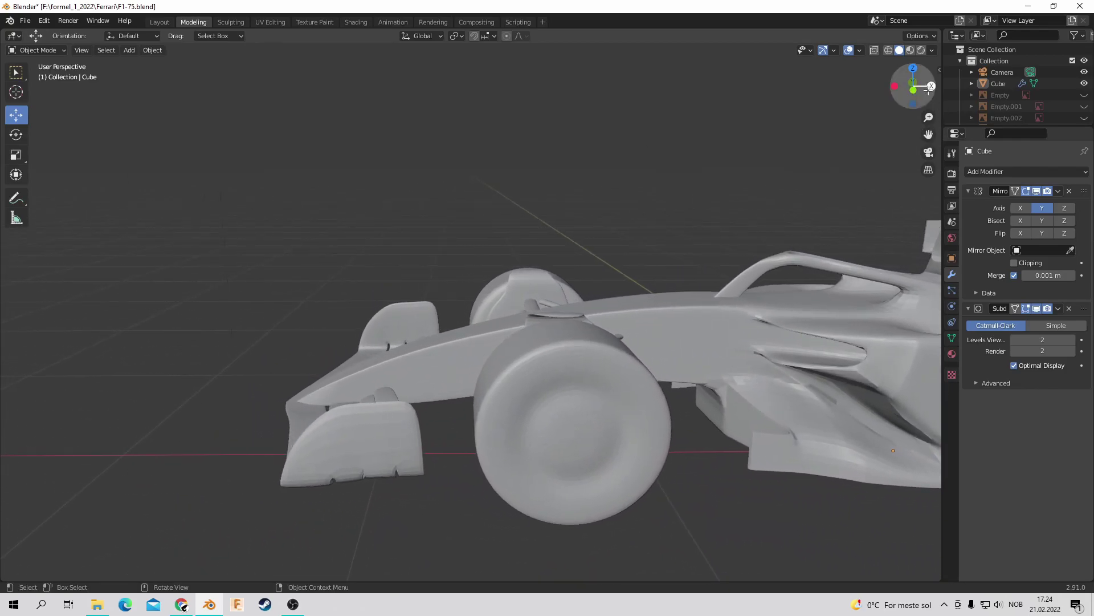
{"action": "left_click_drag", "start_coordinate": [912, 85], "coordinate": [872, 87]}
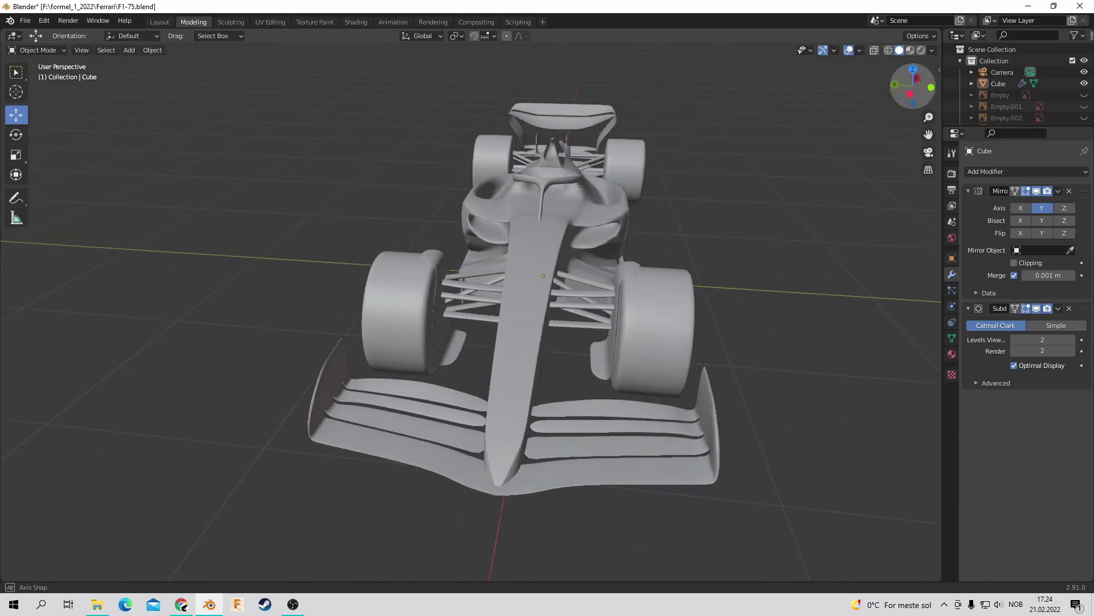
Step: Pan from the nose to the rear wing, then view rear, side and front three-quarter
{"action": "mouse_move", "coordinate": [928, 134]}
{"action": "left_mouse_down"}
{"action": "mouse_move", "coordinate": [931, 120]}
{"action": "mouse_move", "coordinate": [924, 137]}
{"action": "left_mouse_up"}
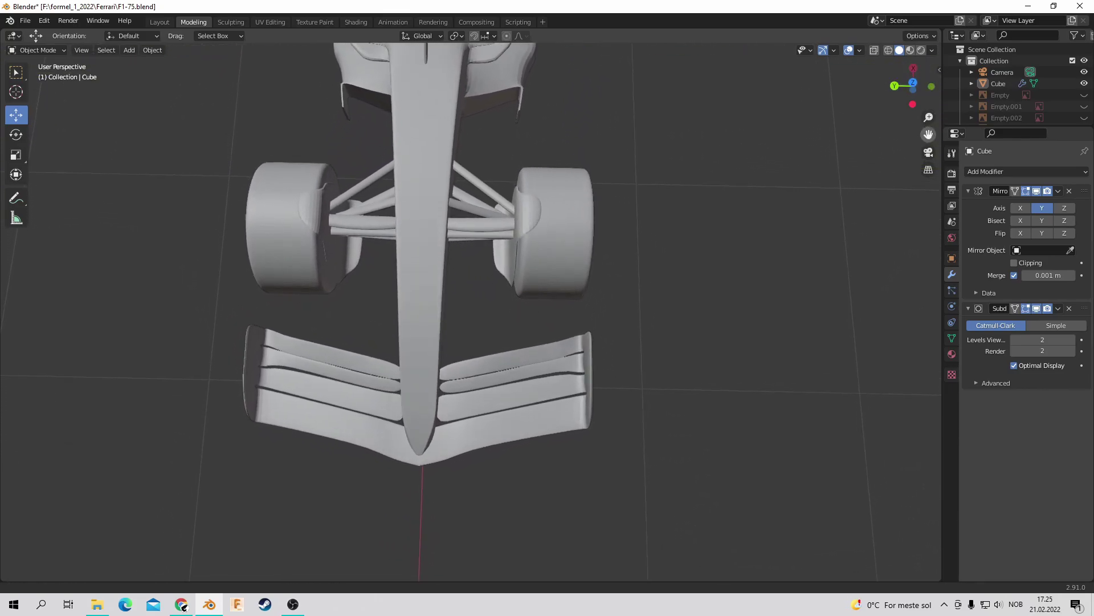
{"action": "left_click_drag", "start_coordinate": [929, 134], "coordinate": [908, 274]}
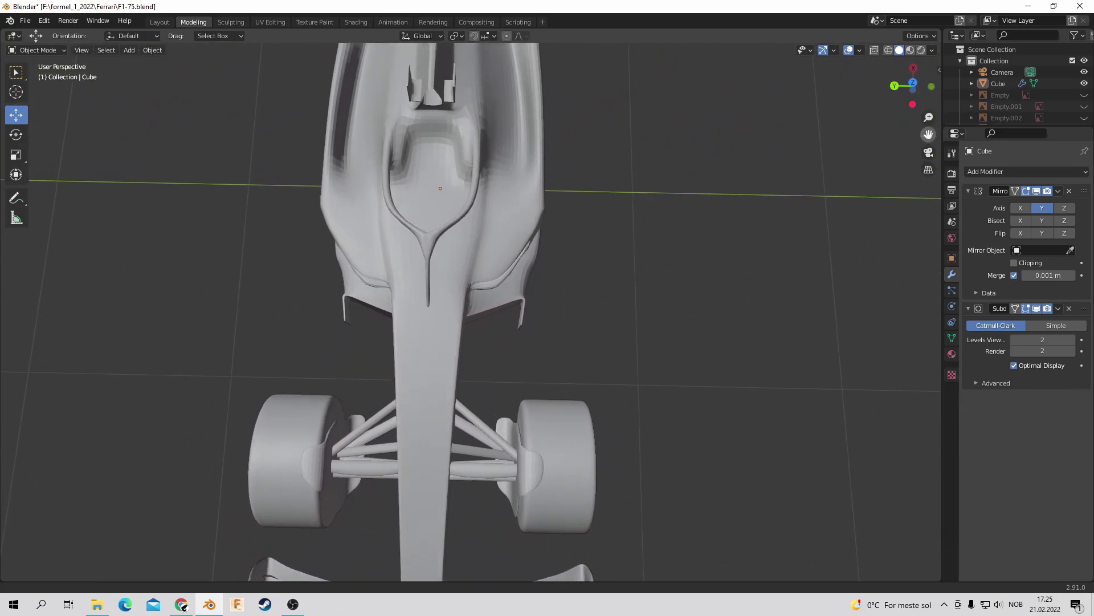
{"action": "left_click_drag", "start_coordinate": [929, 134], "coordinate": [929, 390]}
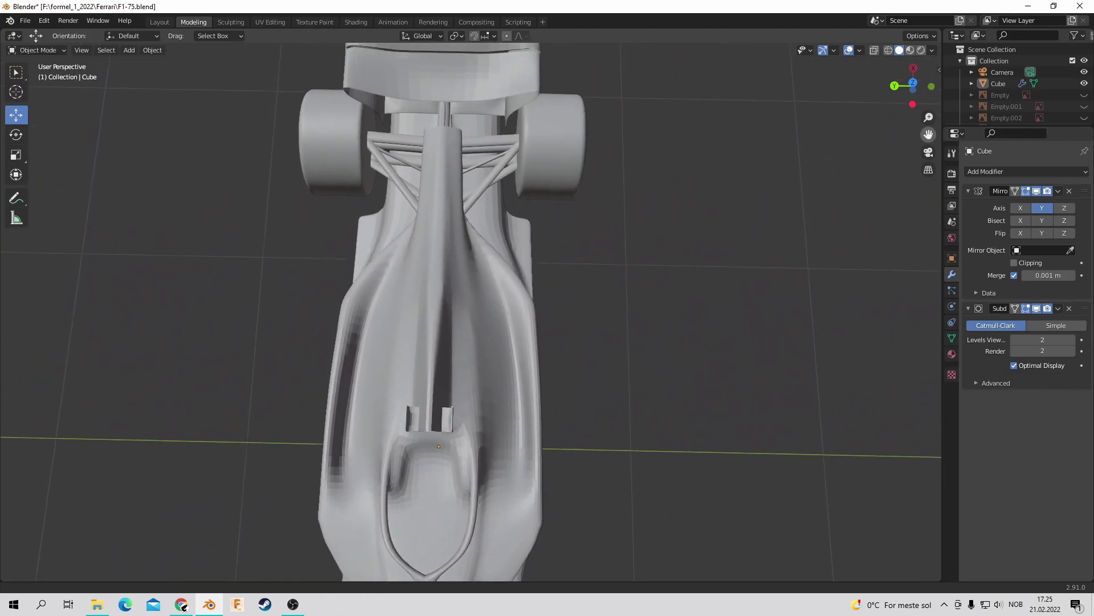
{"action": "left_click_drag", "start_coordinate": [928, 134], "coordinate": [928, 391]}
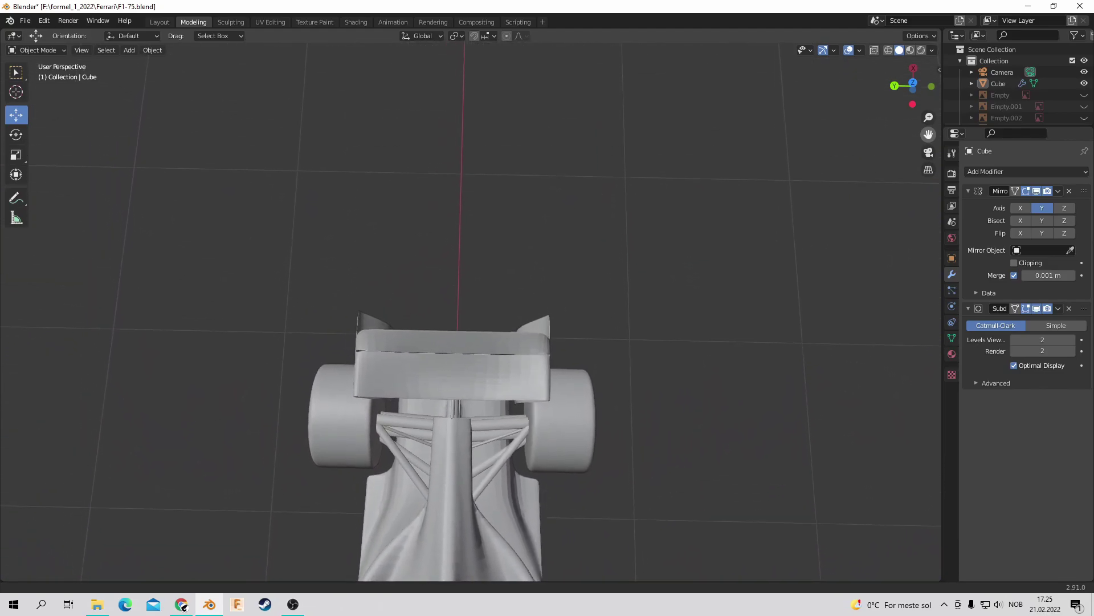
{"action": "left_click_drag", "start_coordinate": [929, 134], "coordinate": [928, 305]}
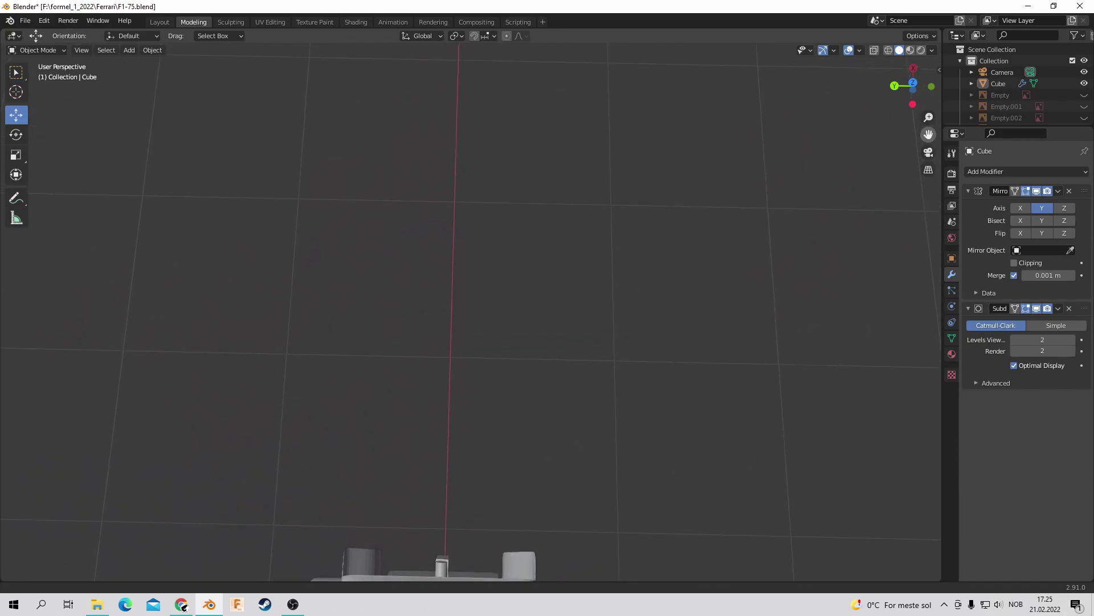
{"action": "mouse_move", "coordinate": [912, 86]}
{"action": "left_mouse_down"}
{"action": "mouse_move", "coordinate": [890, 57]}
{"action": "mouse_move", "coordinate": [915, 92]}
{"action": "left_mouse_up"}
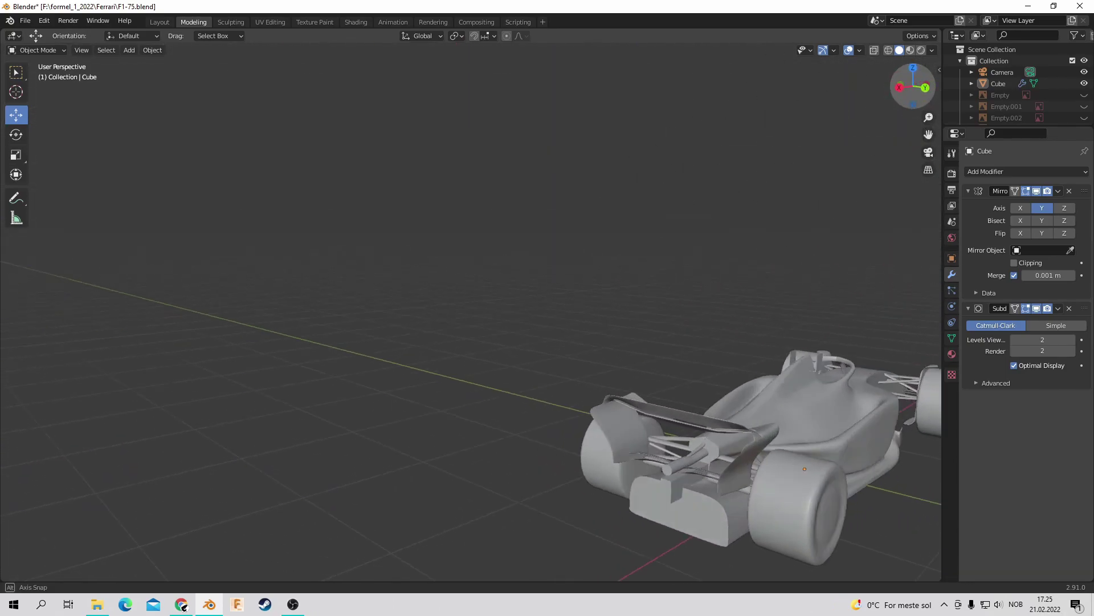
{"action": "scroll", "coordinate": [669, 139], "scroll_direction": "down", "scroll_amount": 3}
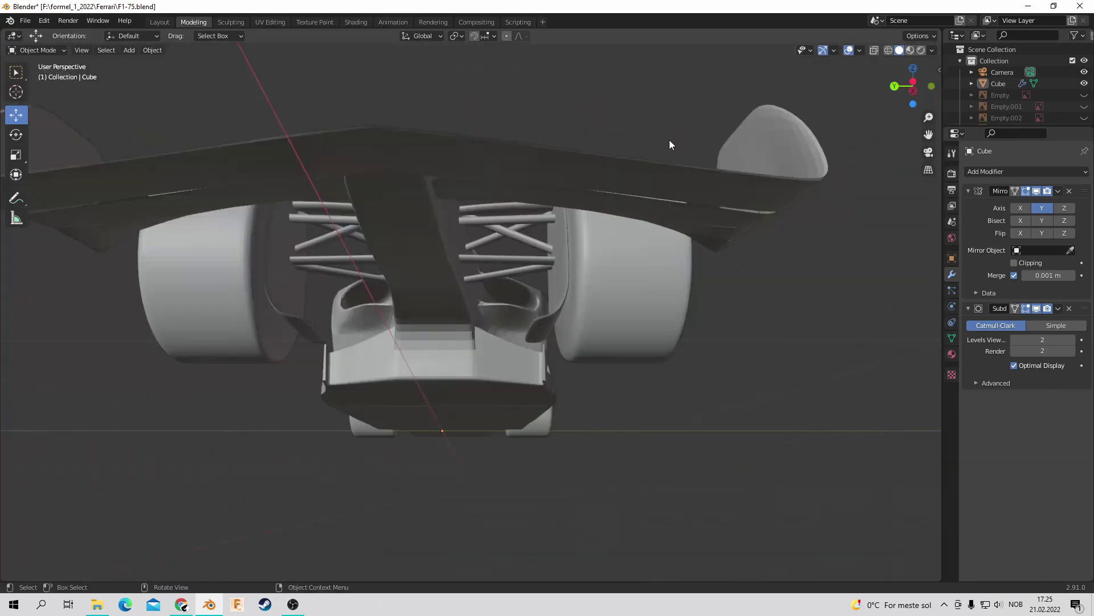
{"action": "scroll", "coordinate": [667, 137], "scroll_direction": "down", "scroll_amount": 2}
{"action": "left_click_drag", "start_coordinate": [927, 92], "coordinate": [895, 94]}
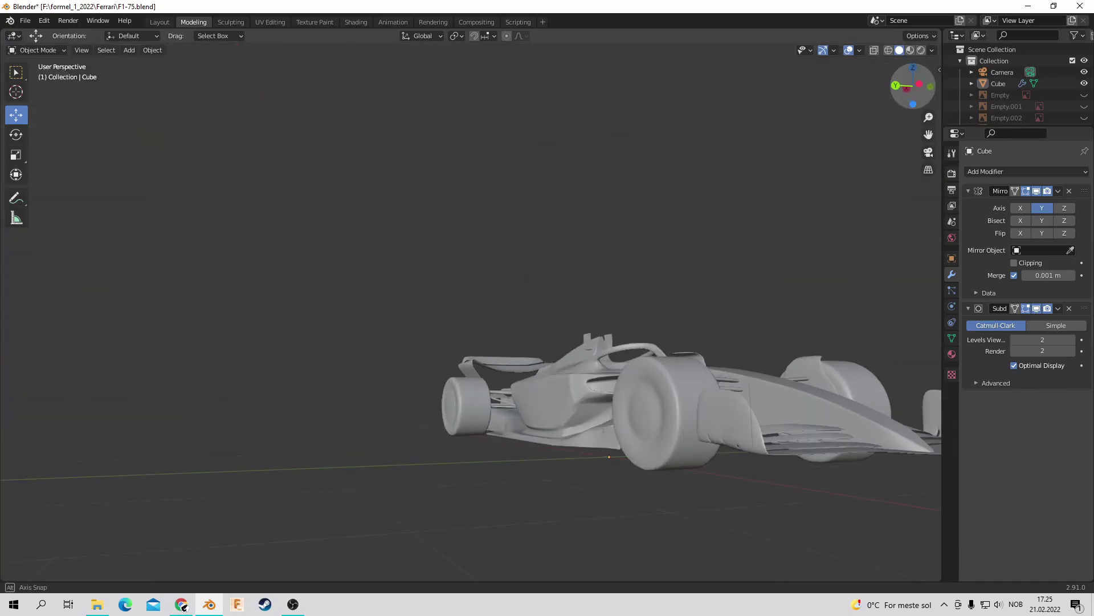
{"action": "left_click_drag", "start_coordinate": [930, 134], "coordinate": [741, 77]}
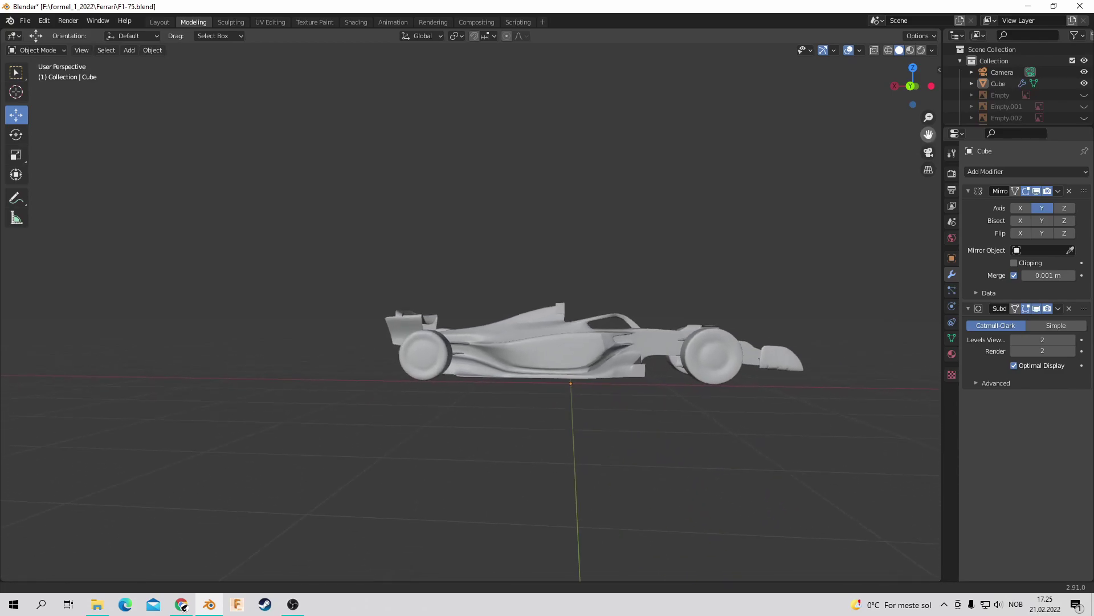
{"action": "left_click_drag", "start_coordinate": [912, 85], "coordinate": [890, 86]}
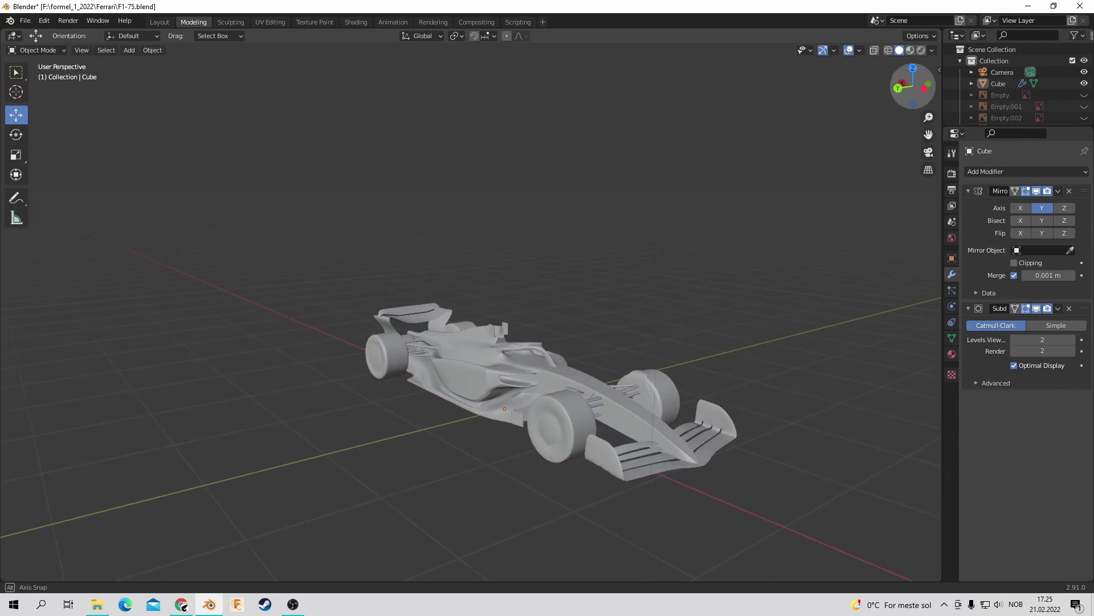